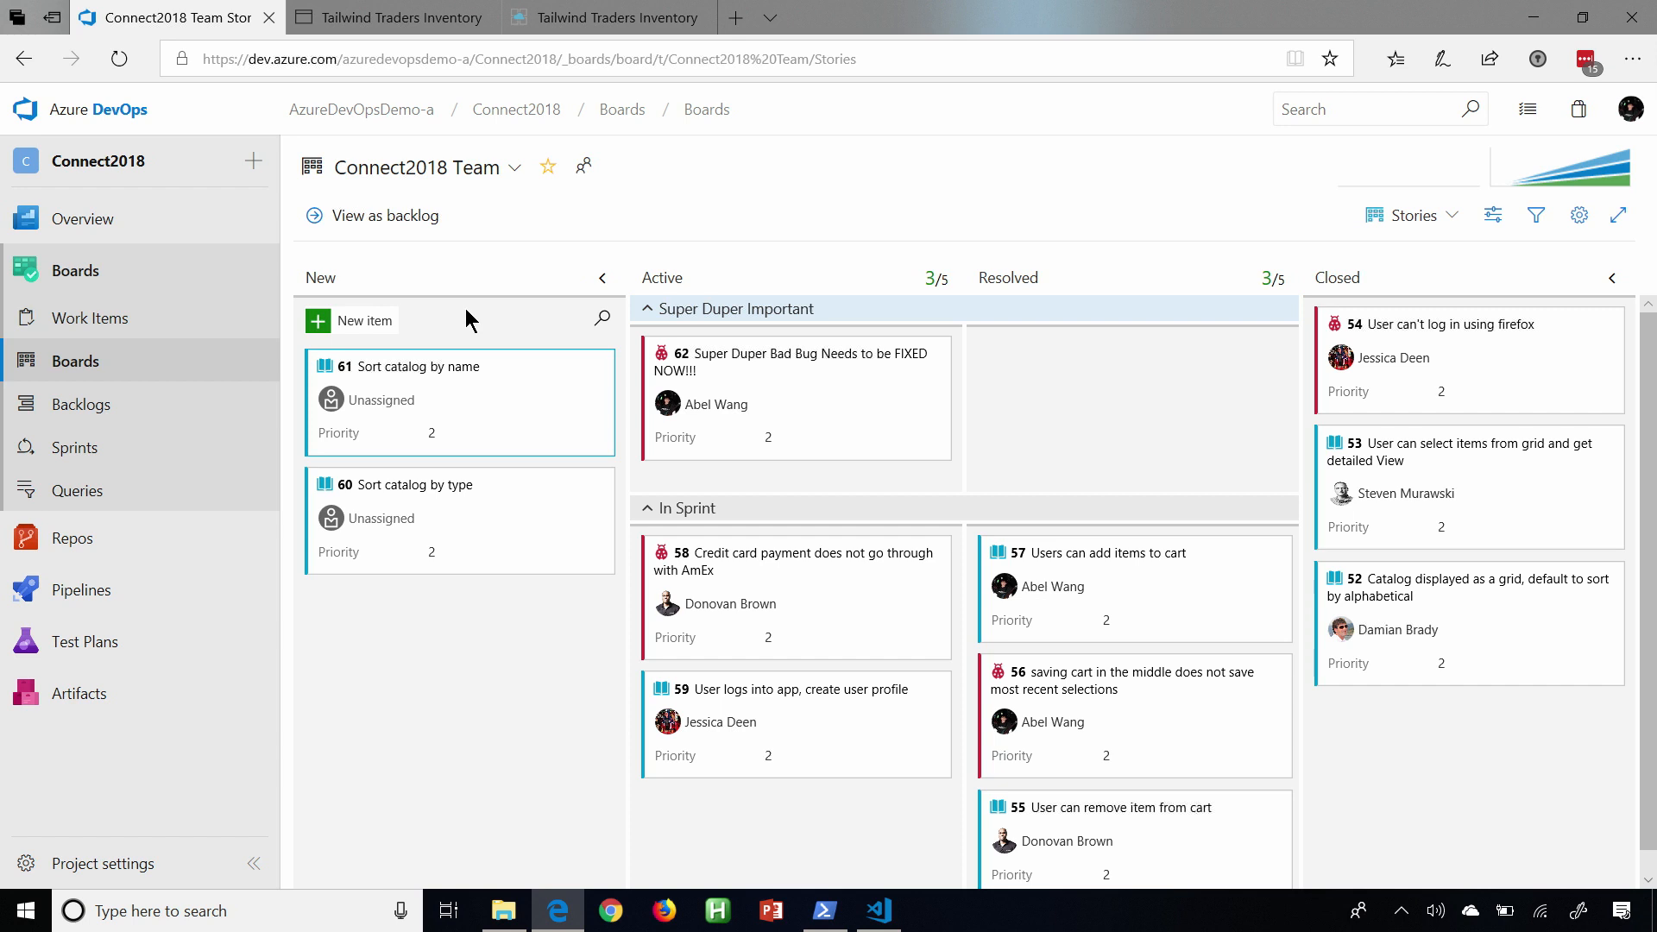
Start a new GitHub integration in the project's Boards settings and authorize it with a pasted personal access token.
click(96, 864)
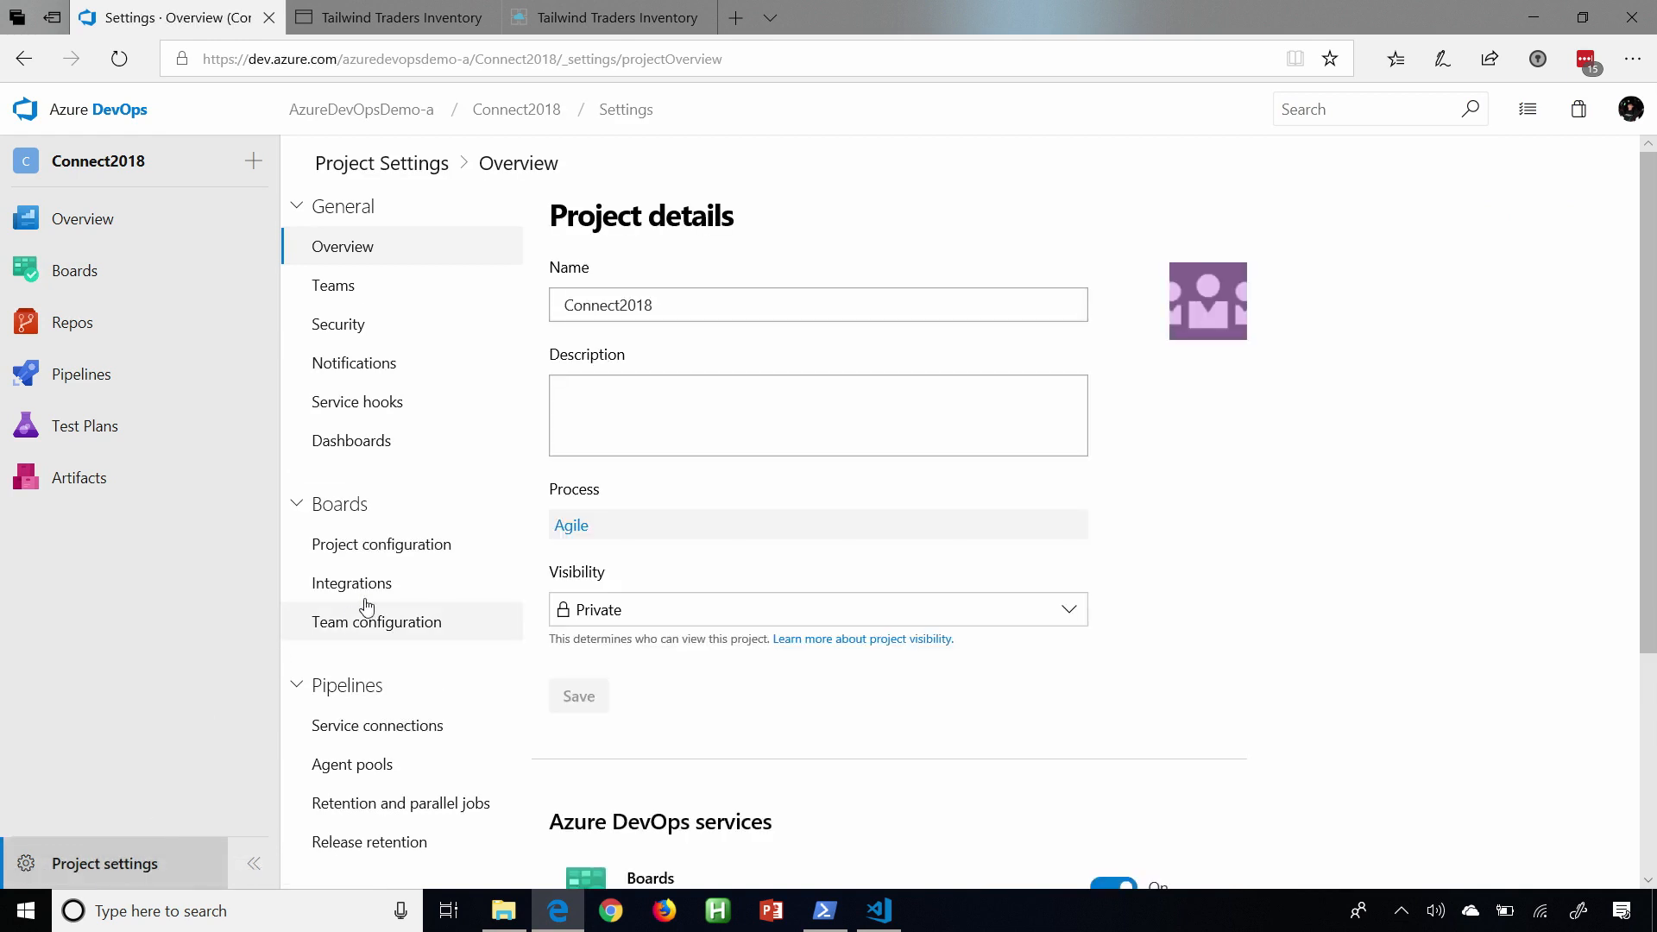
click(384, 586)
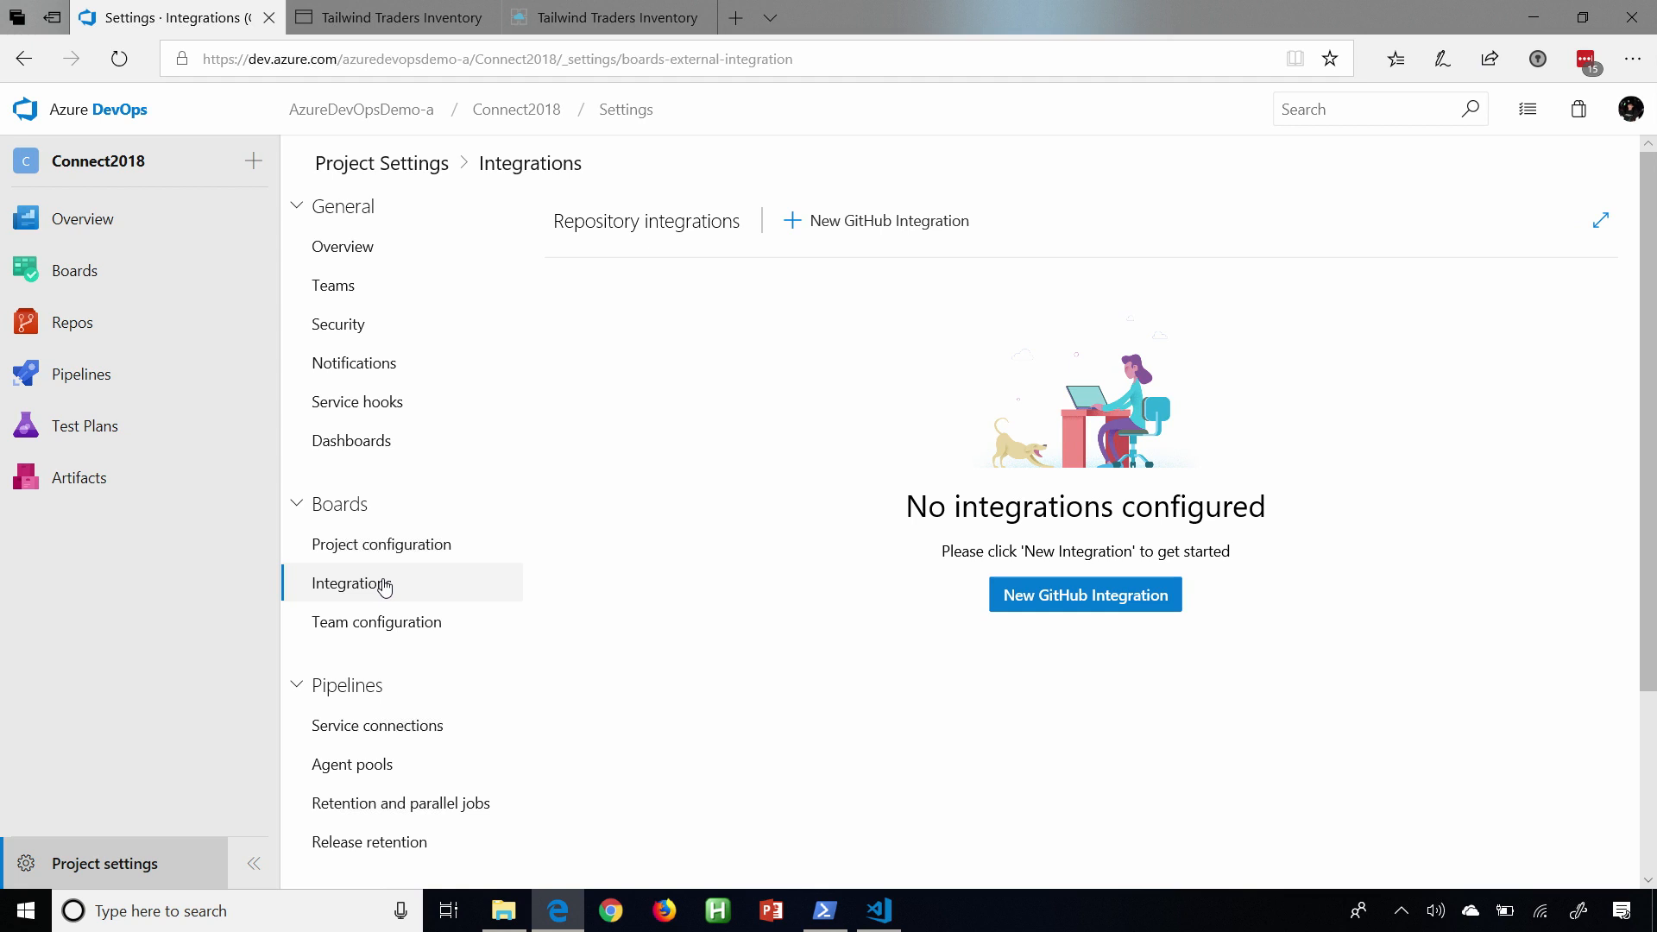
click(1065, 608)
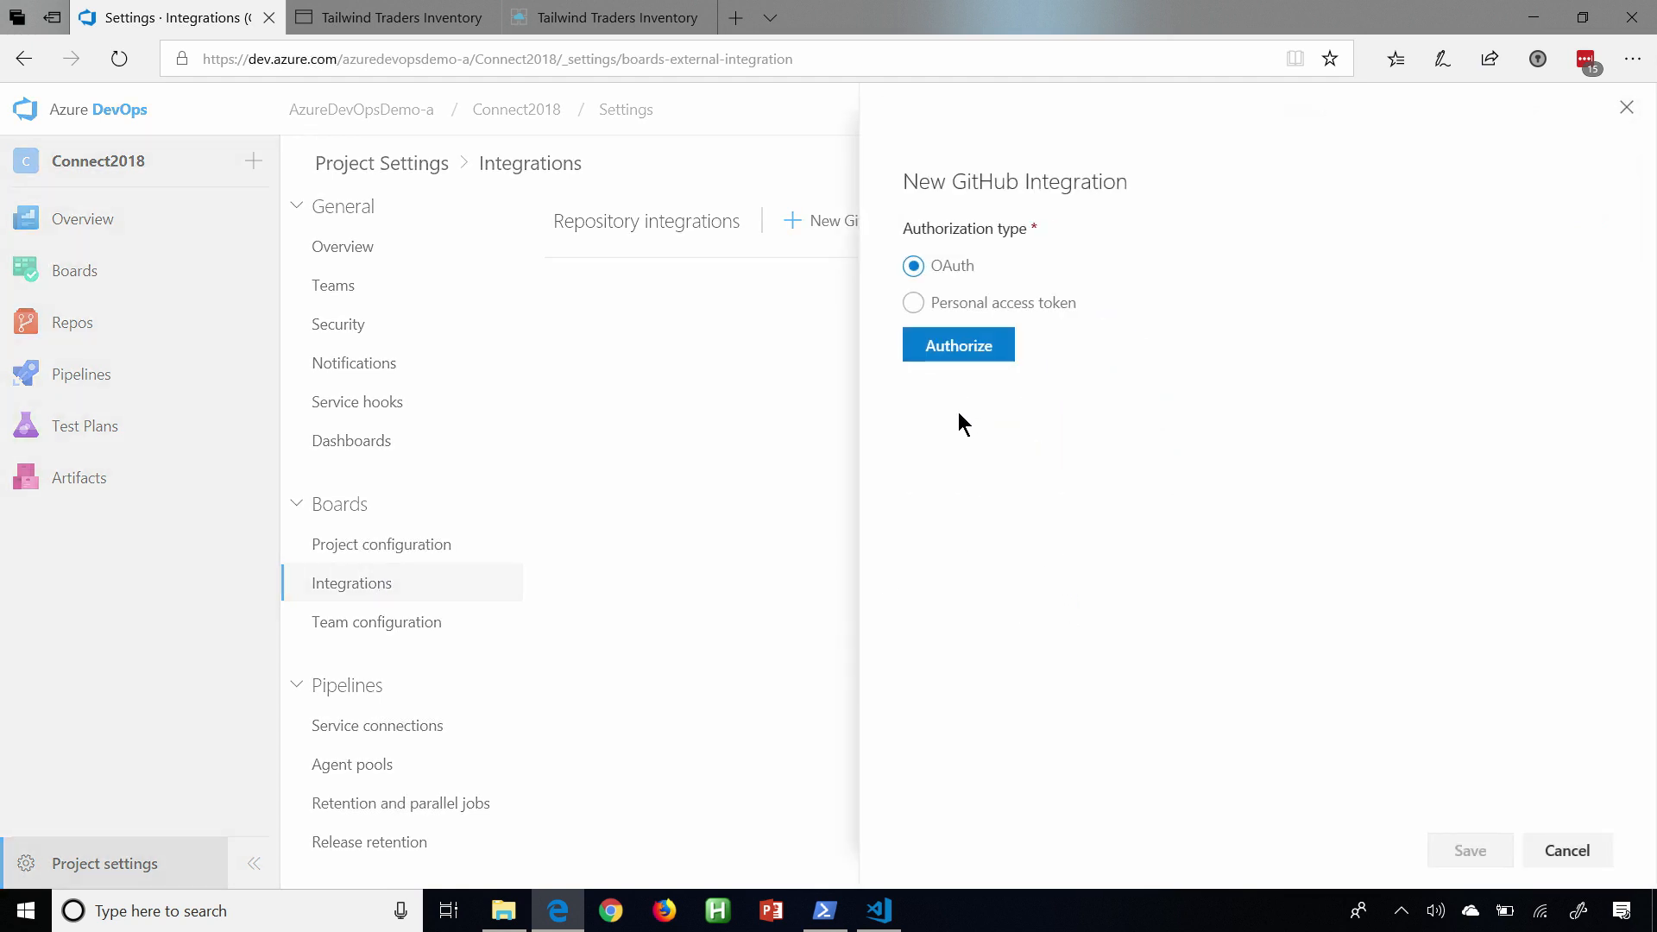
click(915, 304)
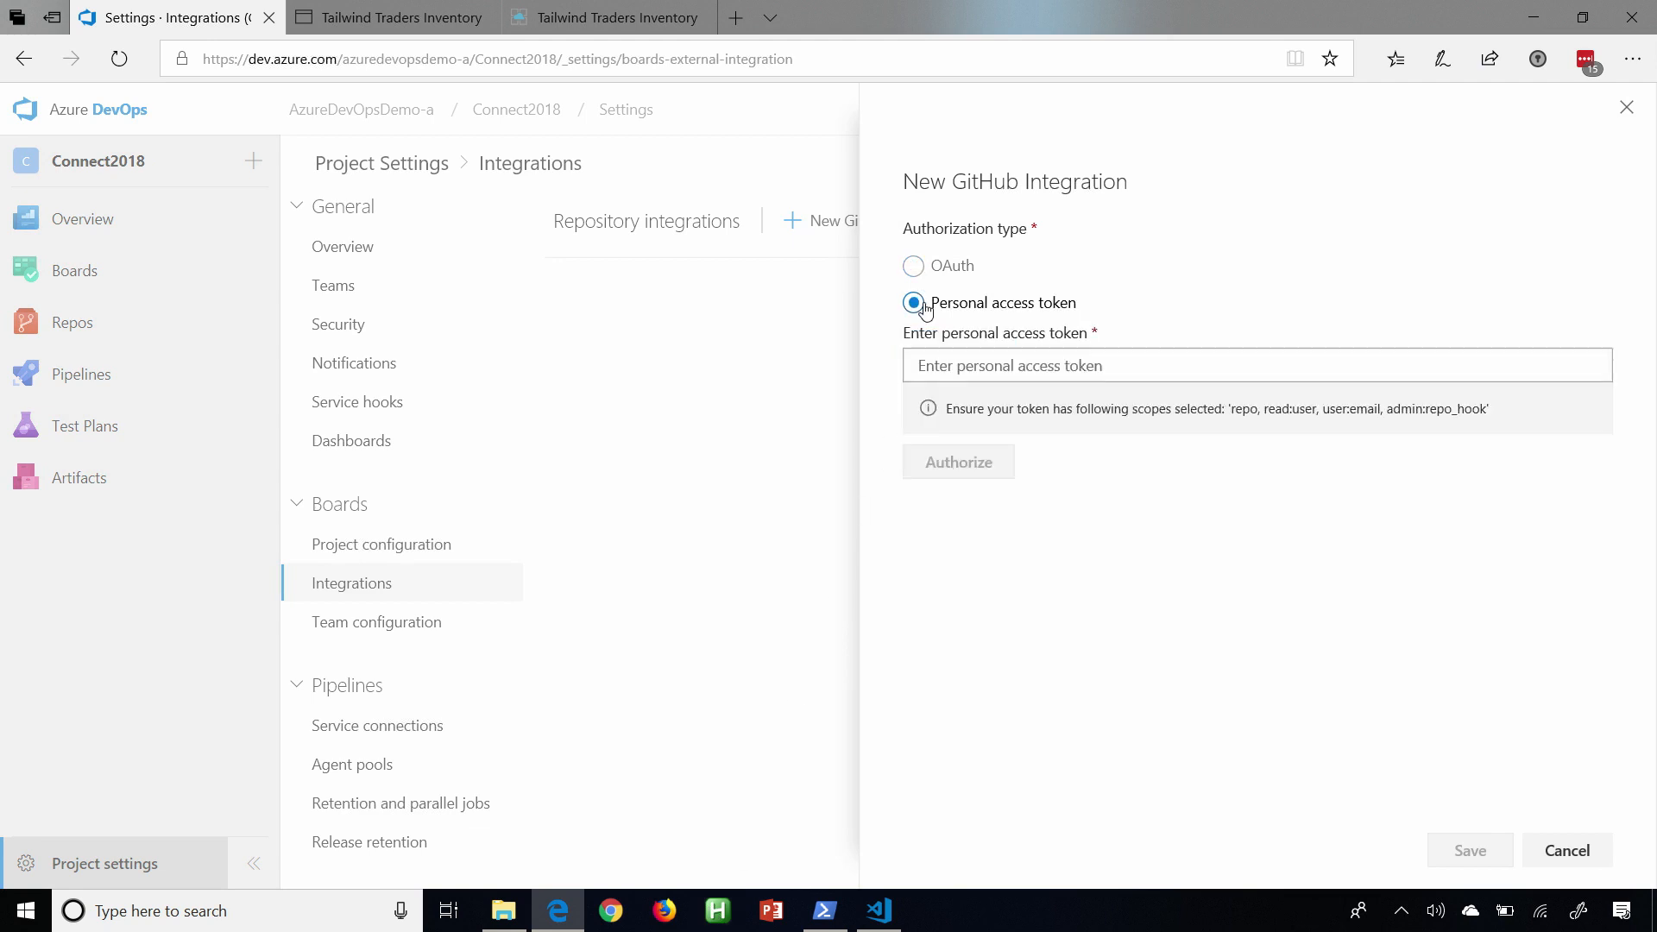
click(968, 358)
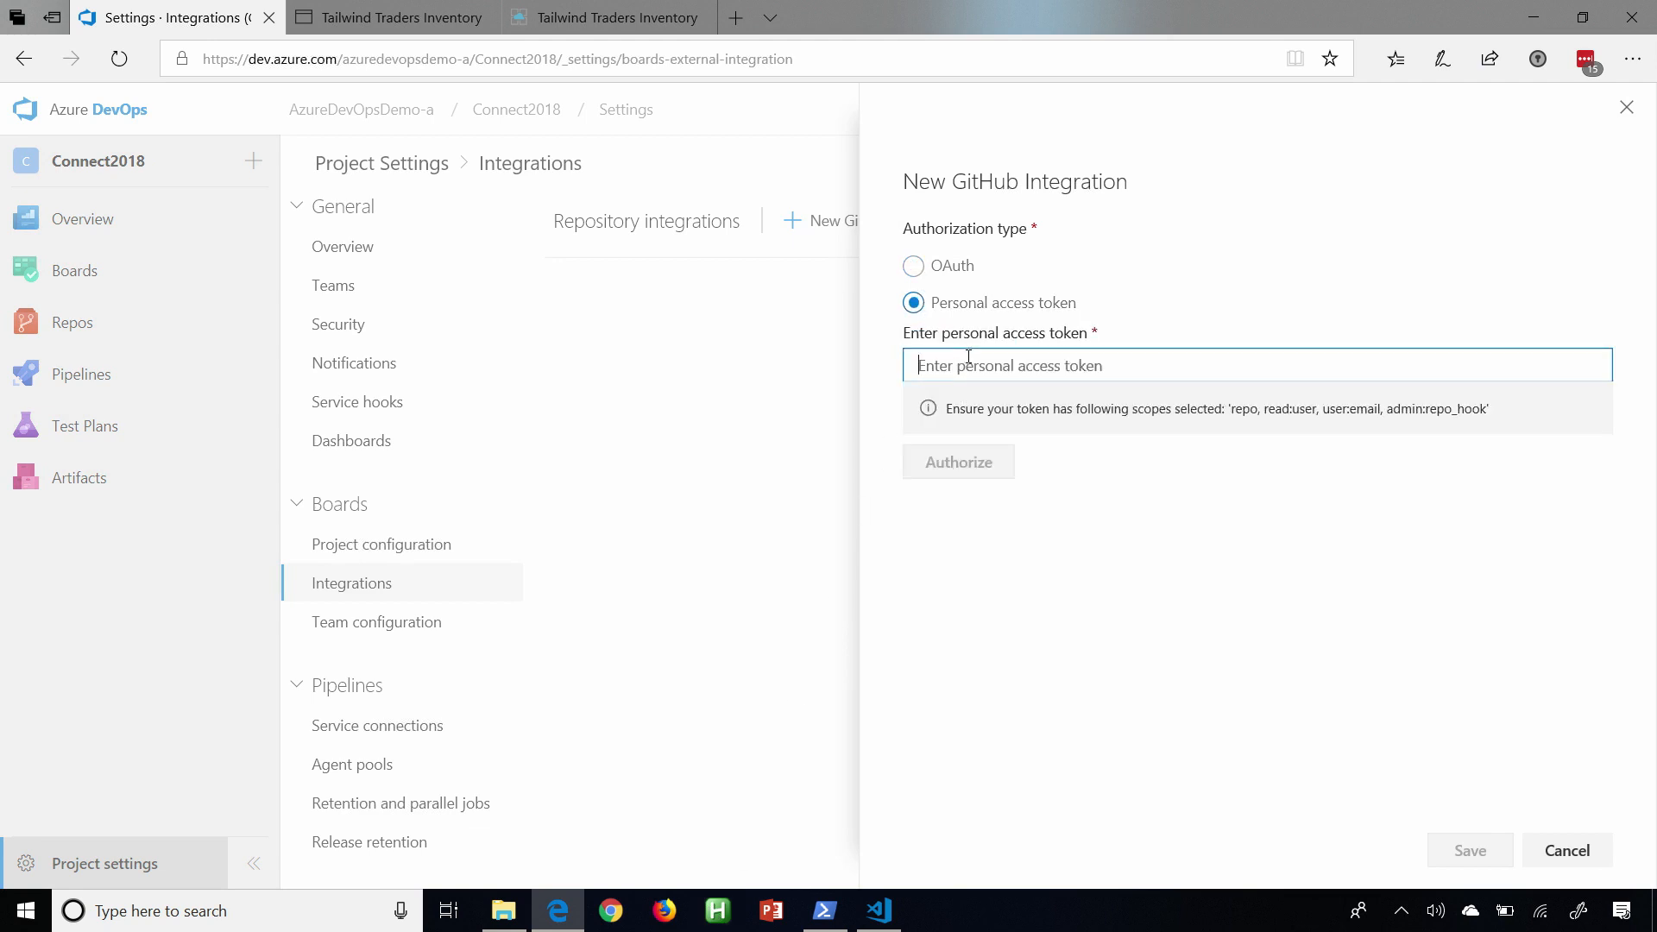
key(ctrl+v)
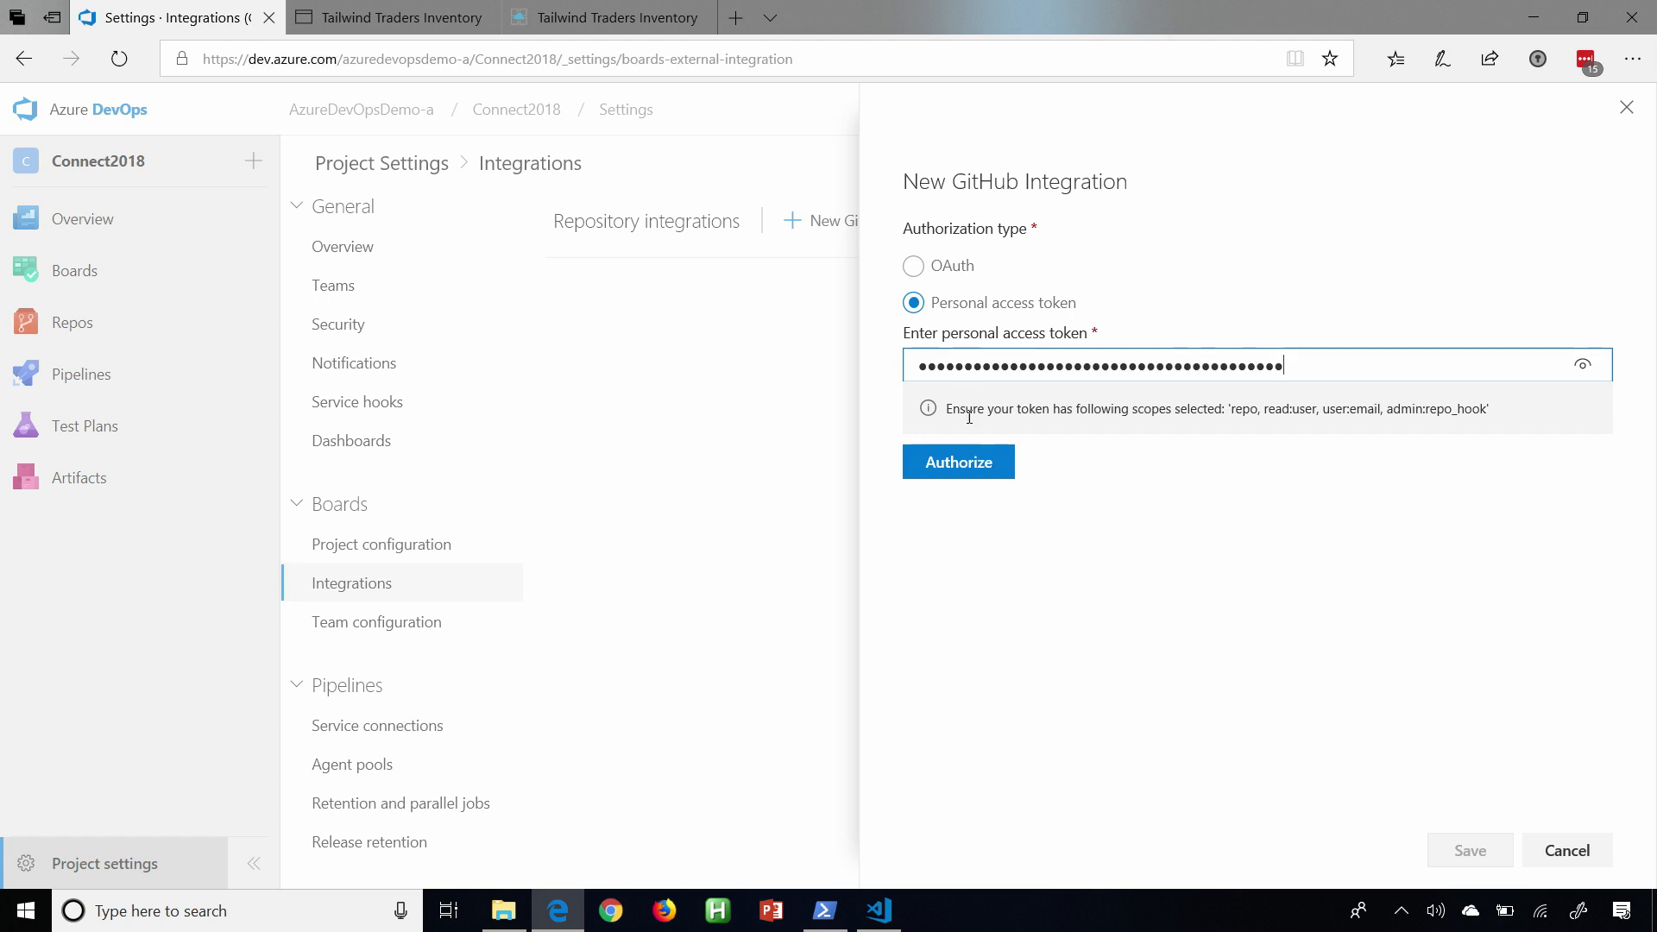
click(975, 462)
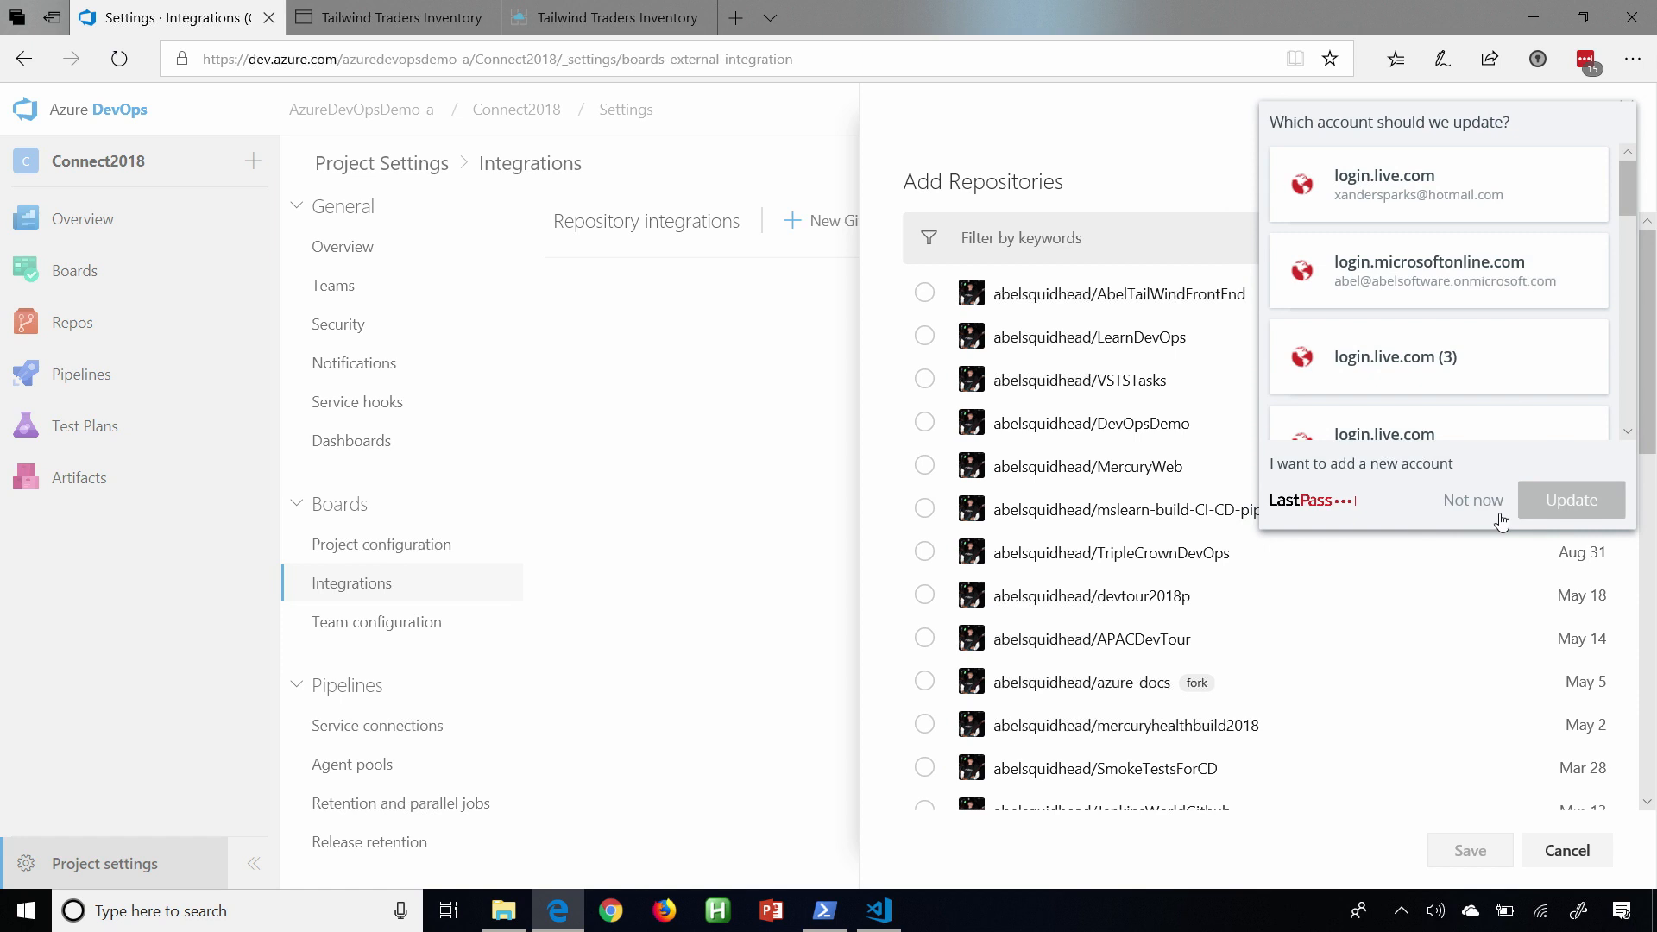
click(1478, 500)
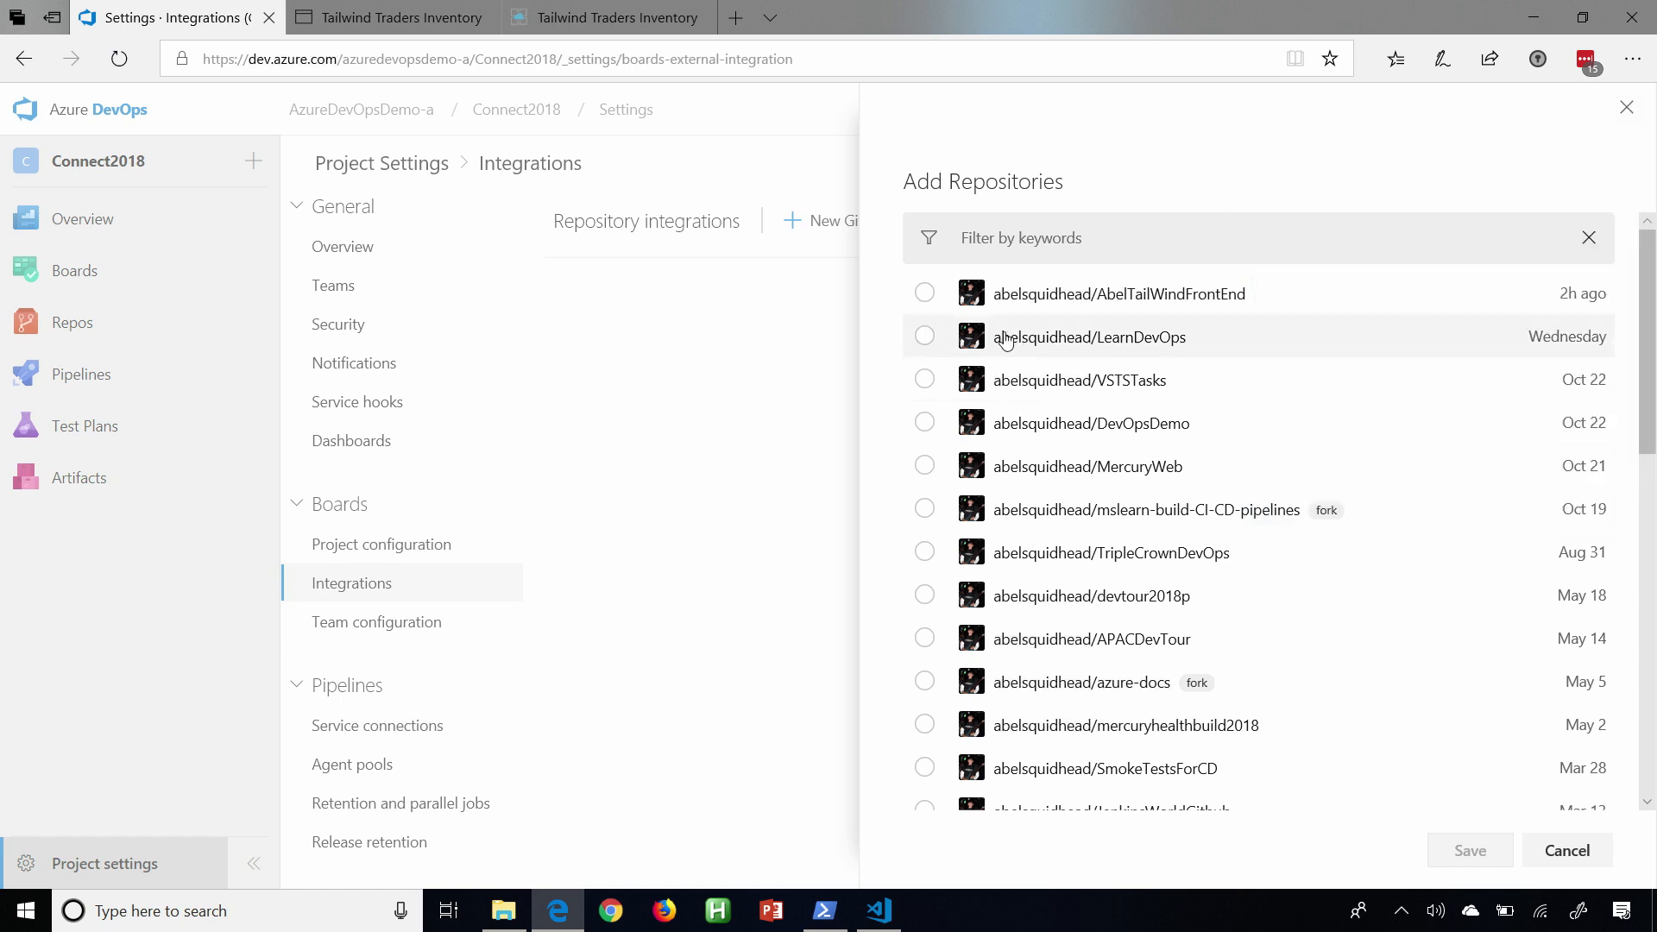
Add the AbelTailWindFrontEnd repository to the integration, save it, and return to the team's board.
click(924, 294)
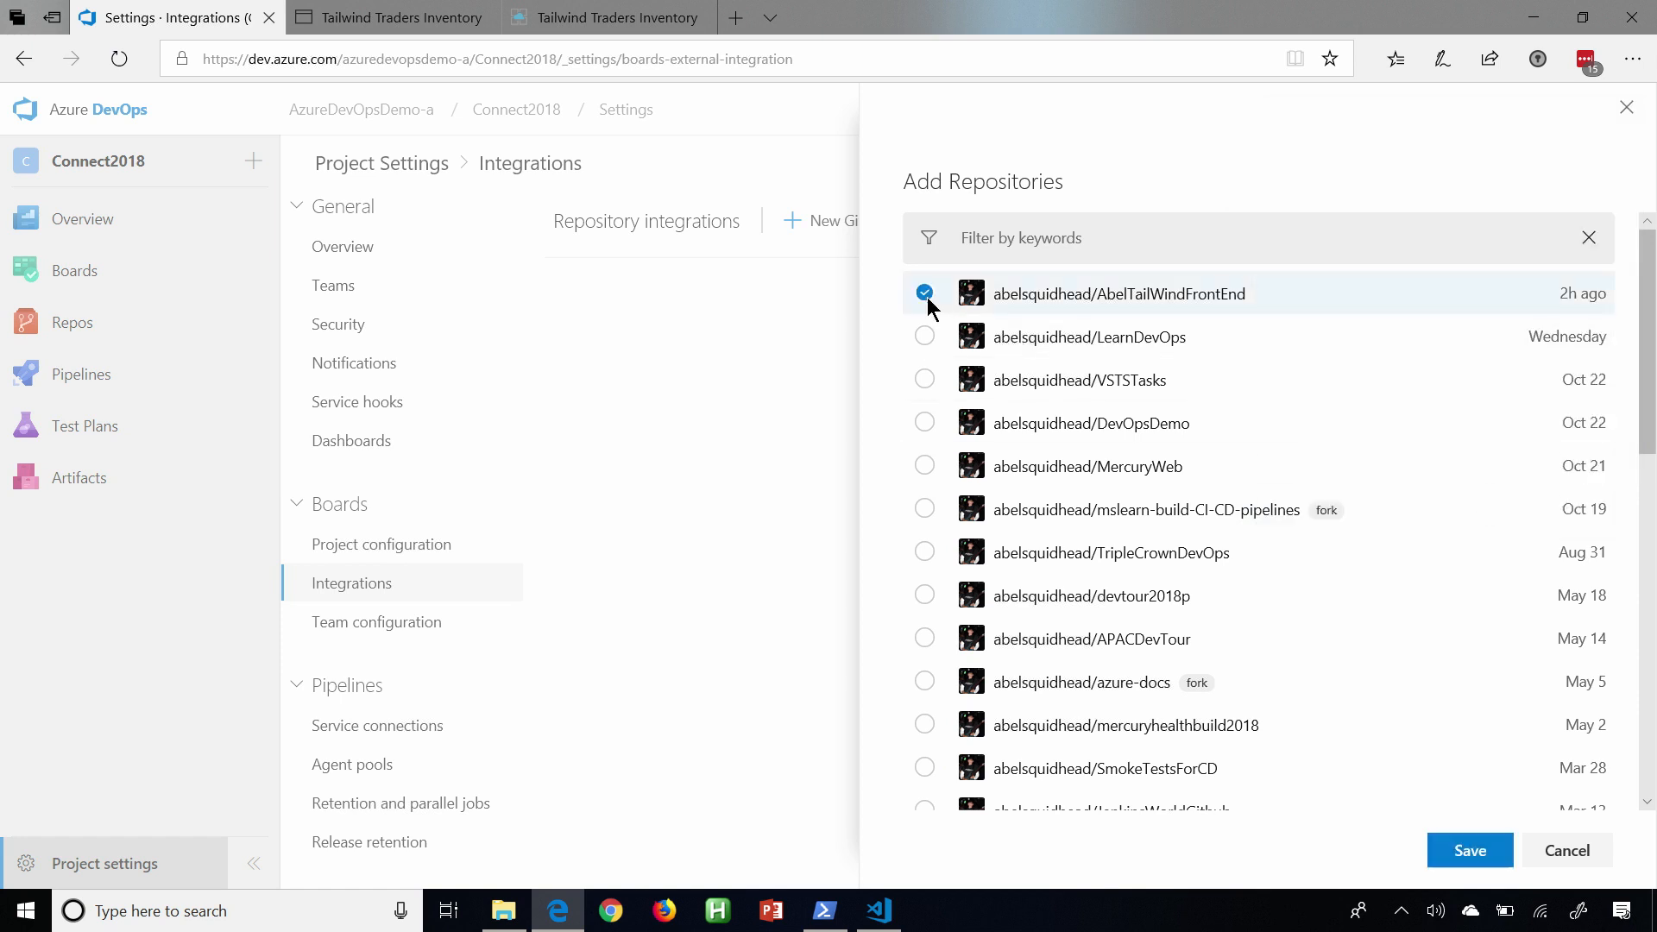
click(1464, 863)
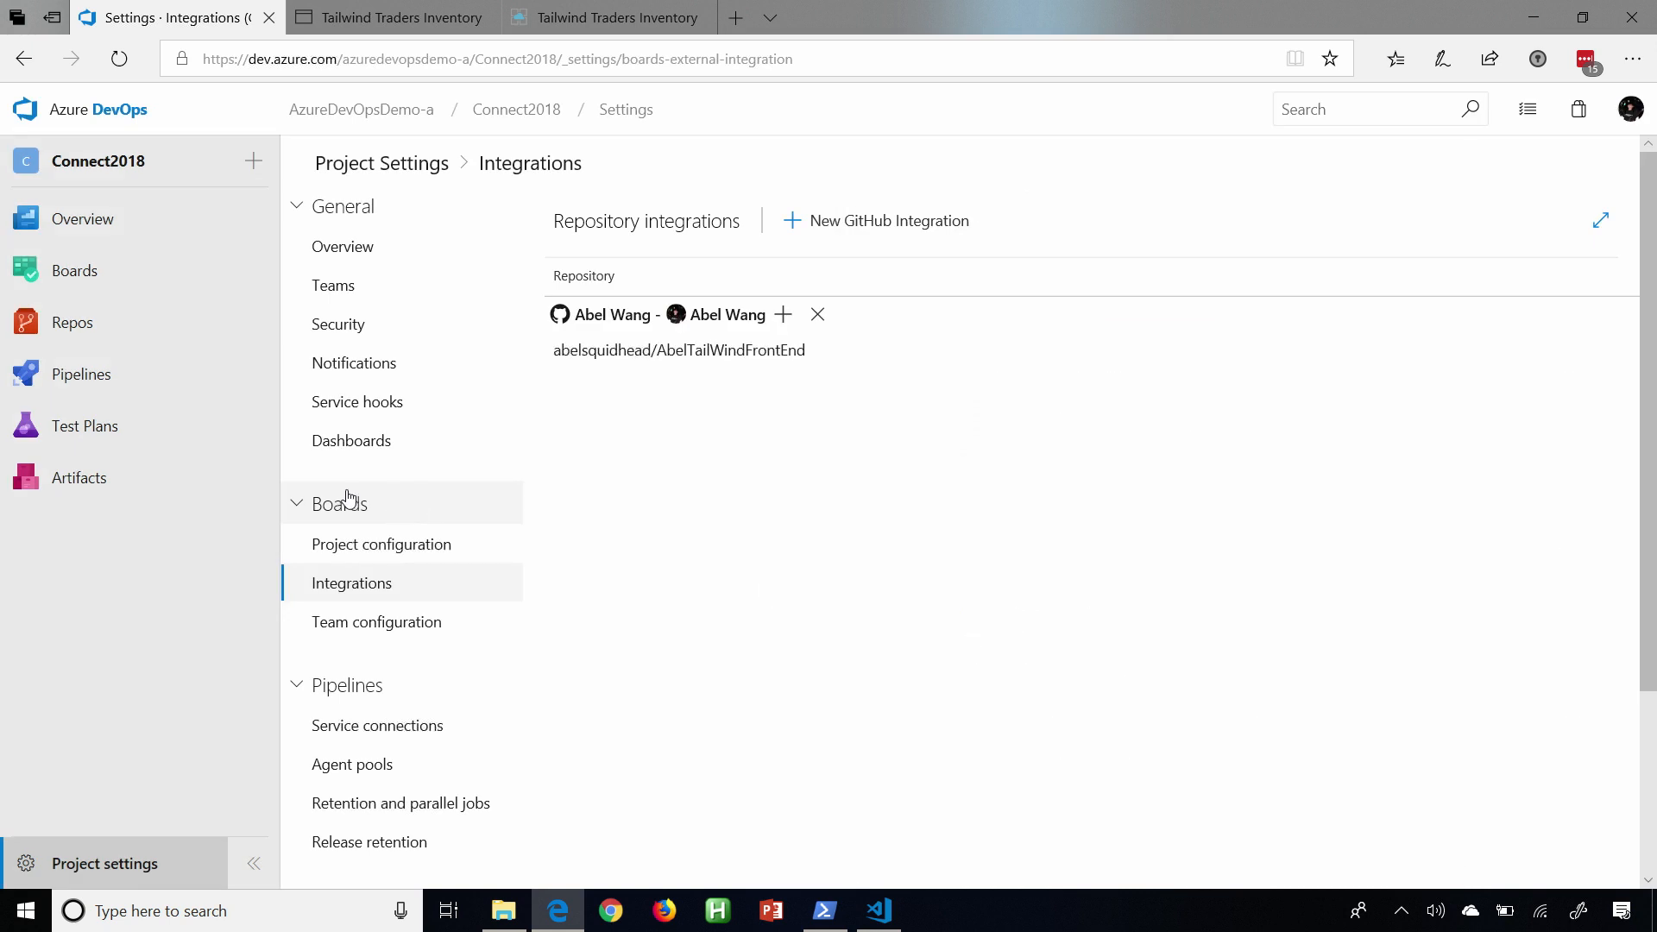
click(86, 271)
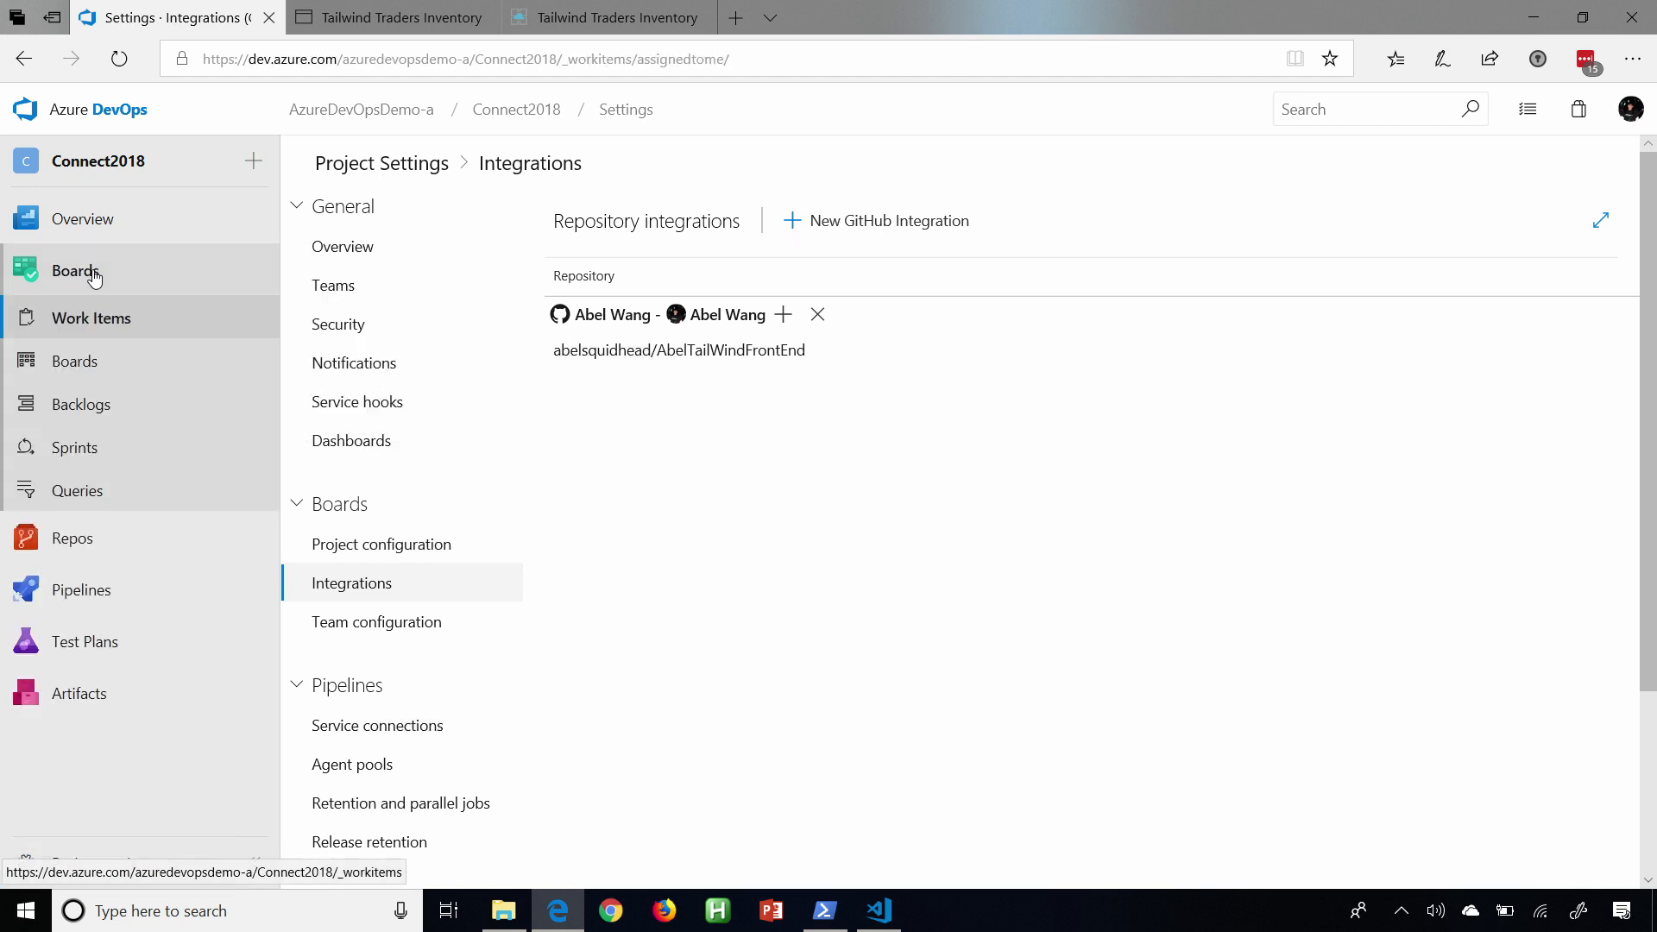
click(100, 364)
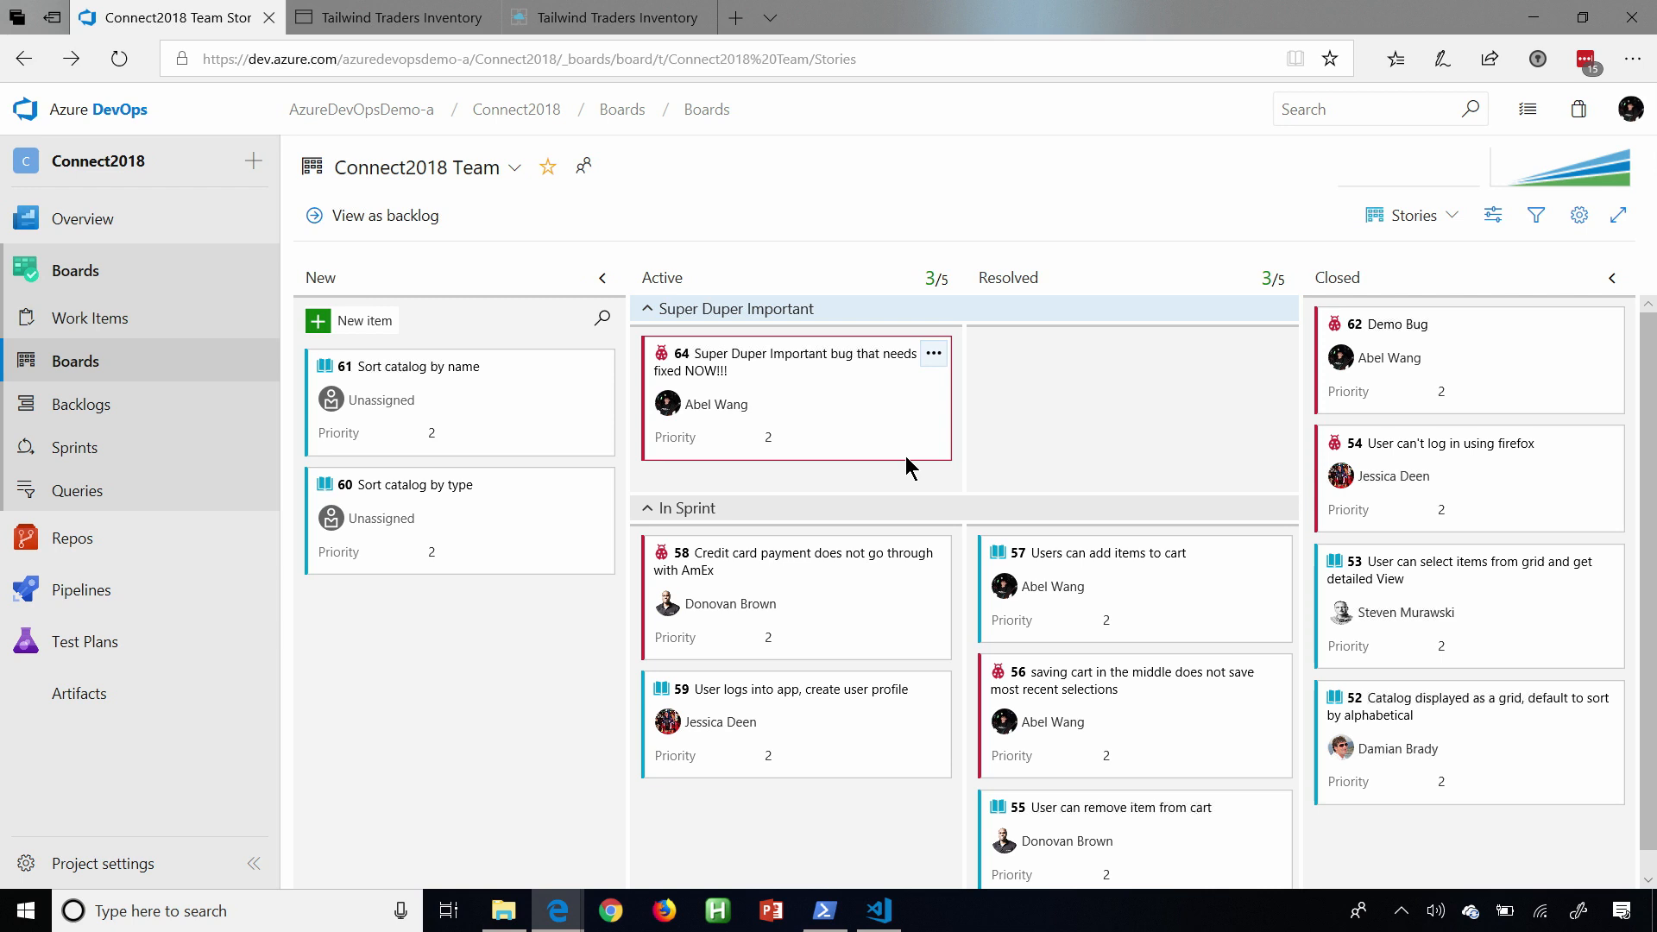
Switch to the GitHub editor window and add the line "// heres a demo comment" at the end of App.js.
key(alt+Tab)
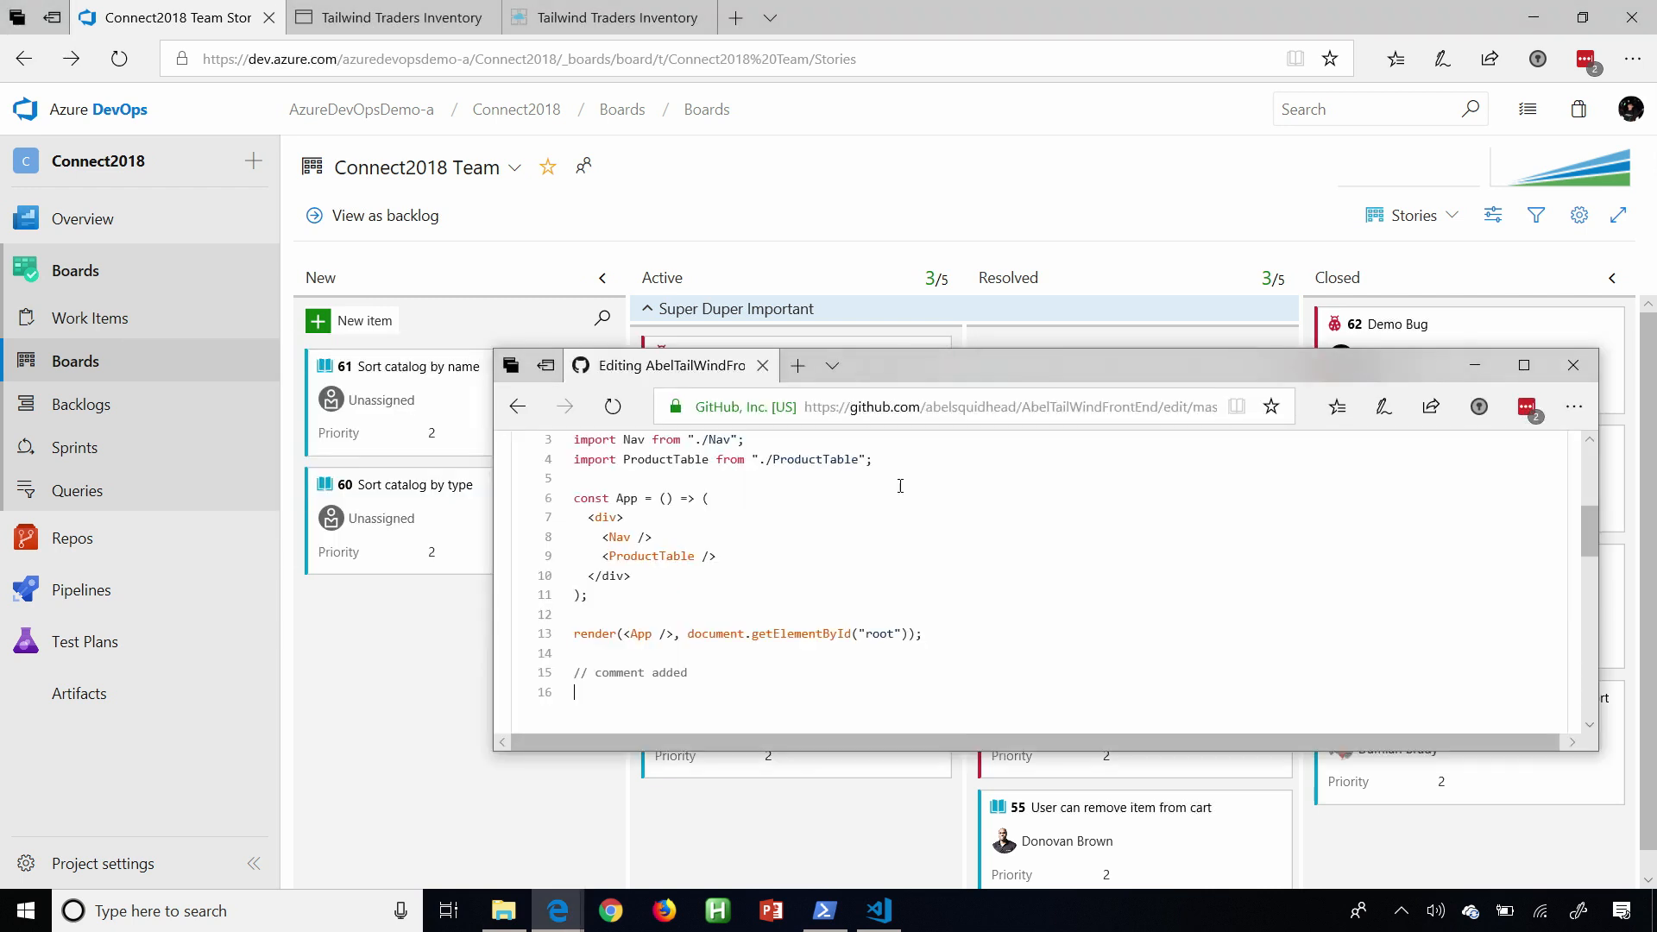
text(// heres a demo comment)
Choose to commit the App.js change to a new branch and start a pull request.
scroll(1066, 619, up, 3)
scroll(1066, 553, down, 8)
scroll(1054, 729, up, 5)
scroll(1015, 609, down, 1)
scroll(1036, 587, up, 1)
drag(1585, 595, 1582, 695)
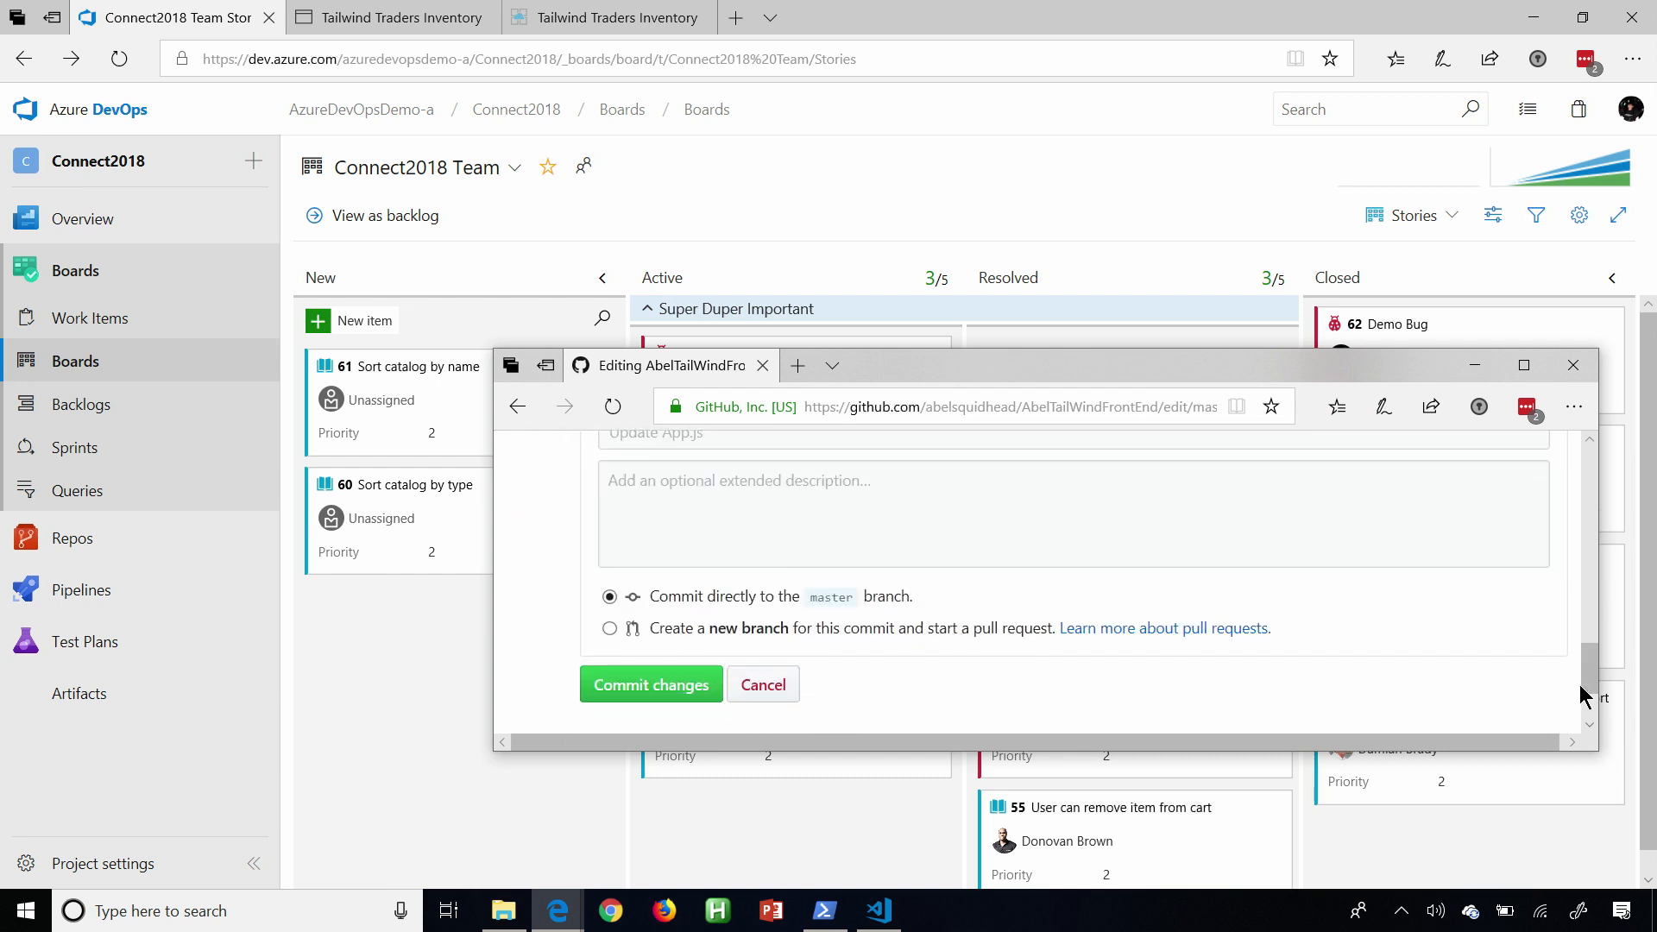
click(610, 628)
Title the commit "fixes AZ#64" and propose the file change.
click(1039, 556)
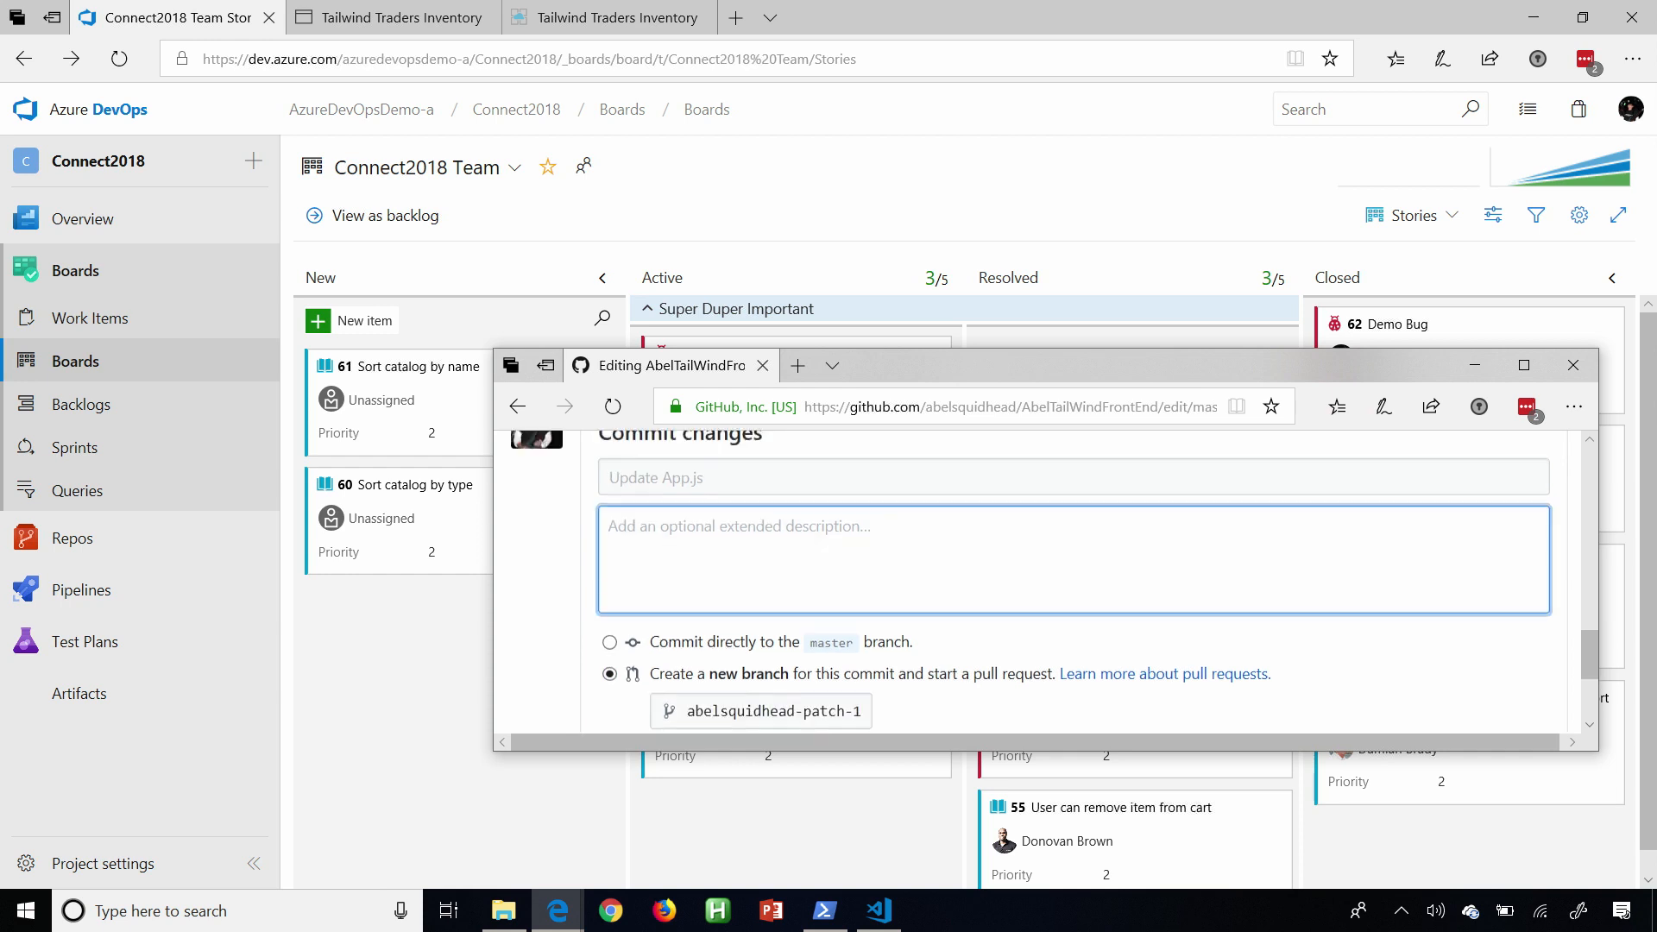
click(897, 499)
text(fixes AZ#)
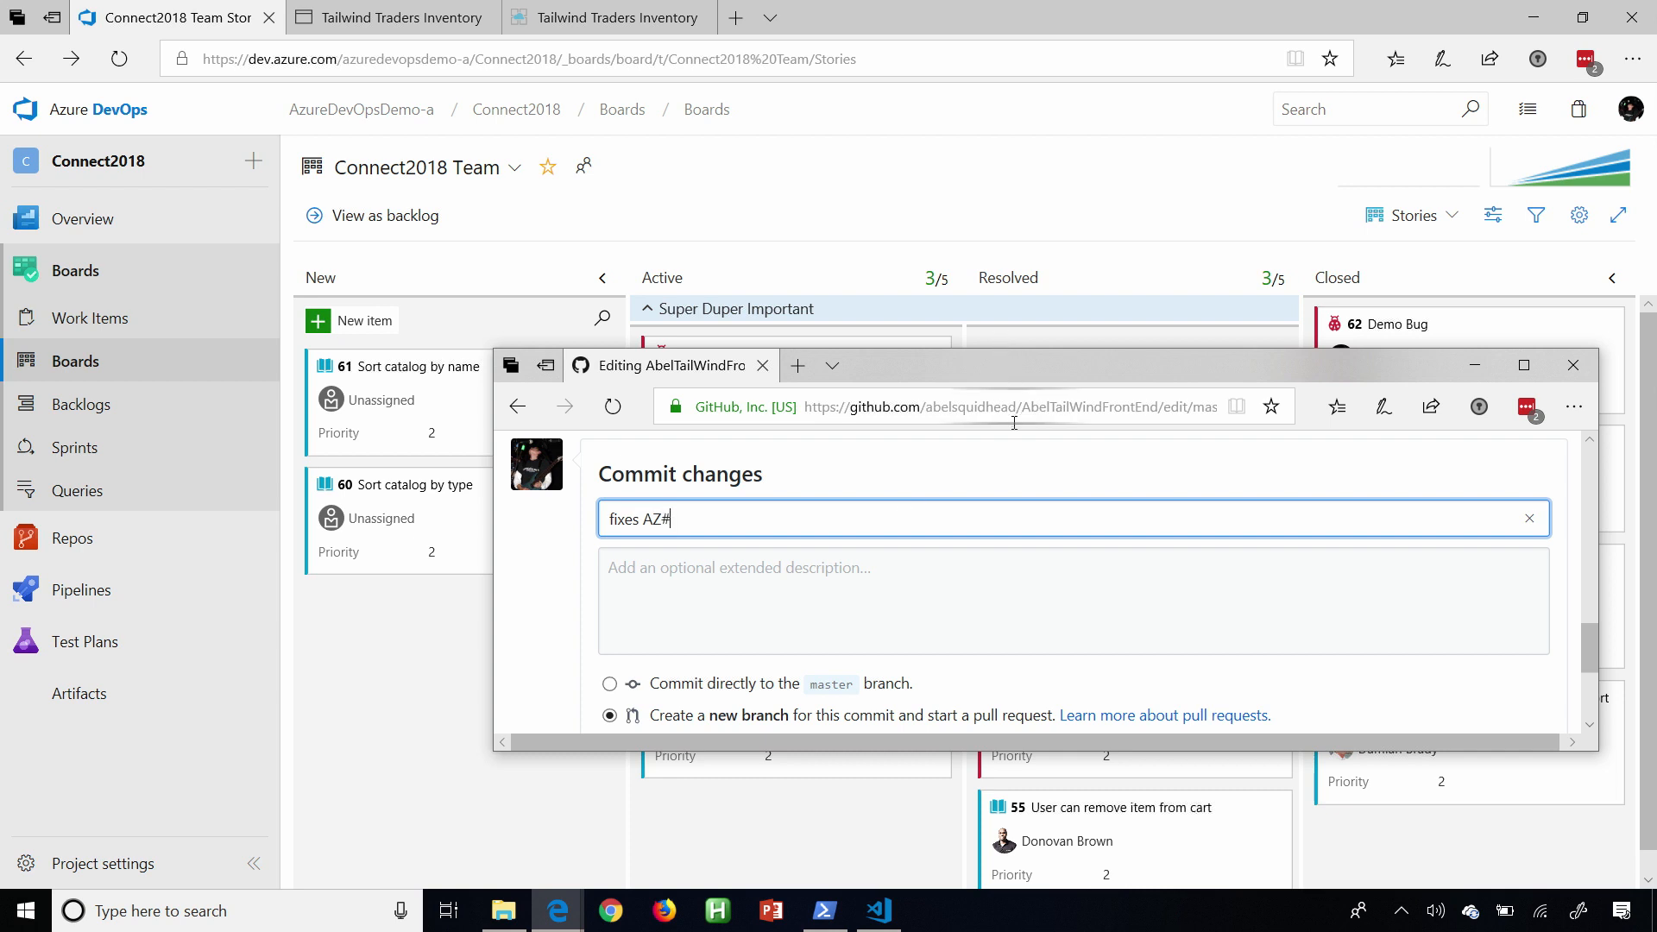
drag(1002, 378, 1003, 469)
text(64)
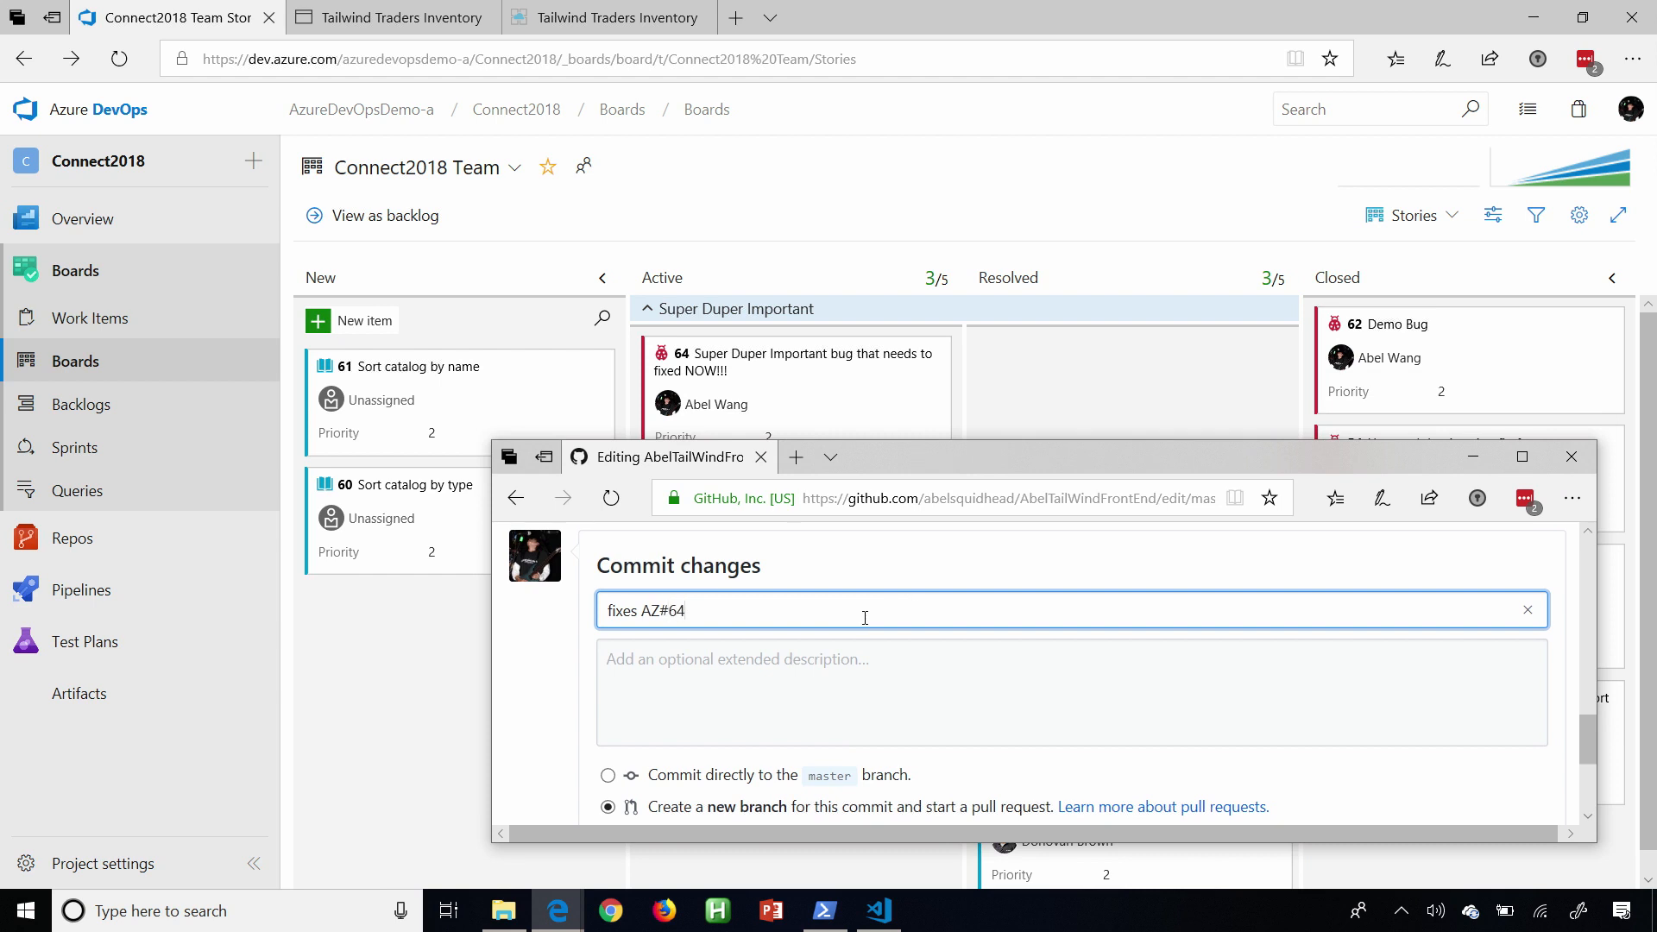
scroll(1586, 749, down, 3)
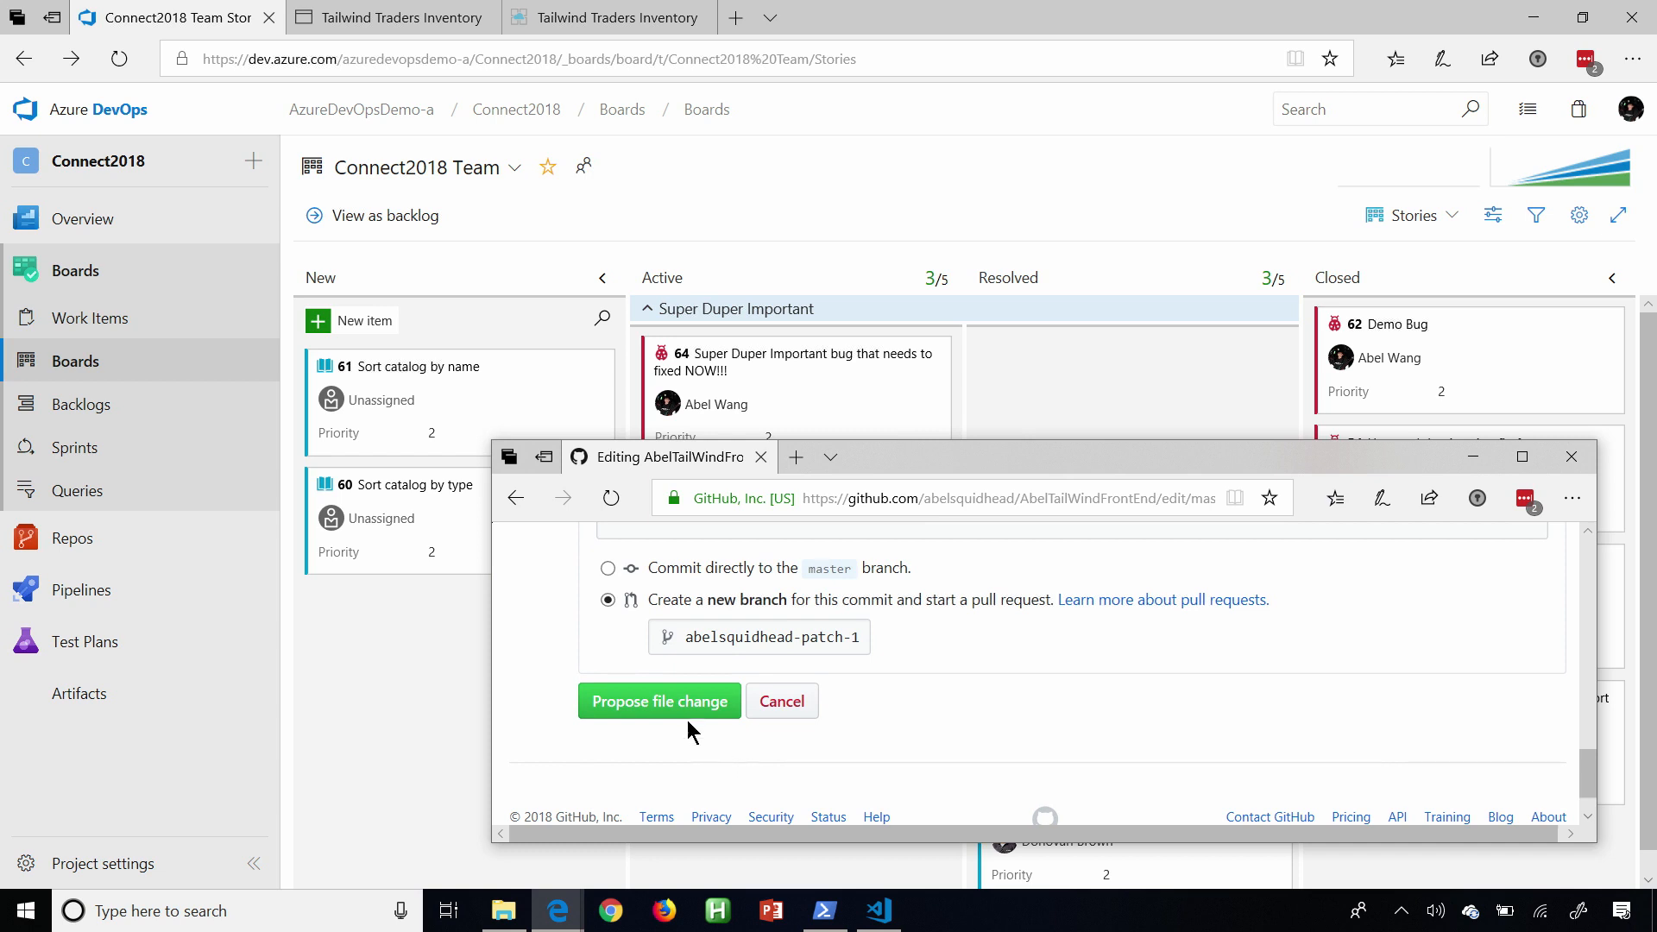
click(676, 713)
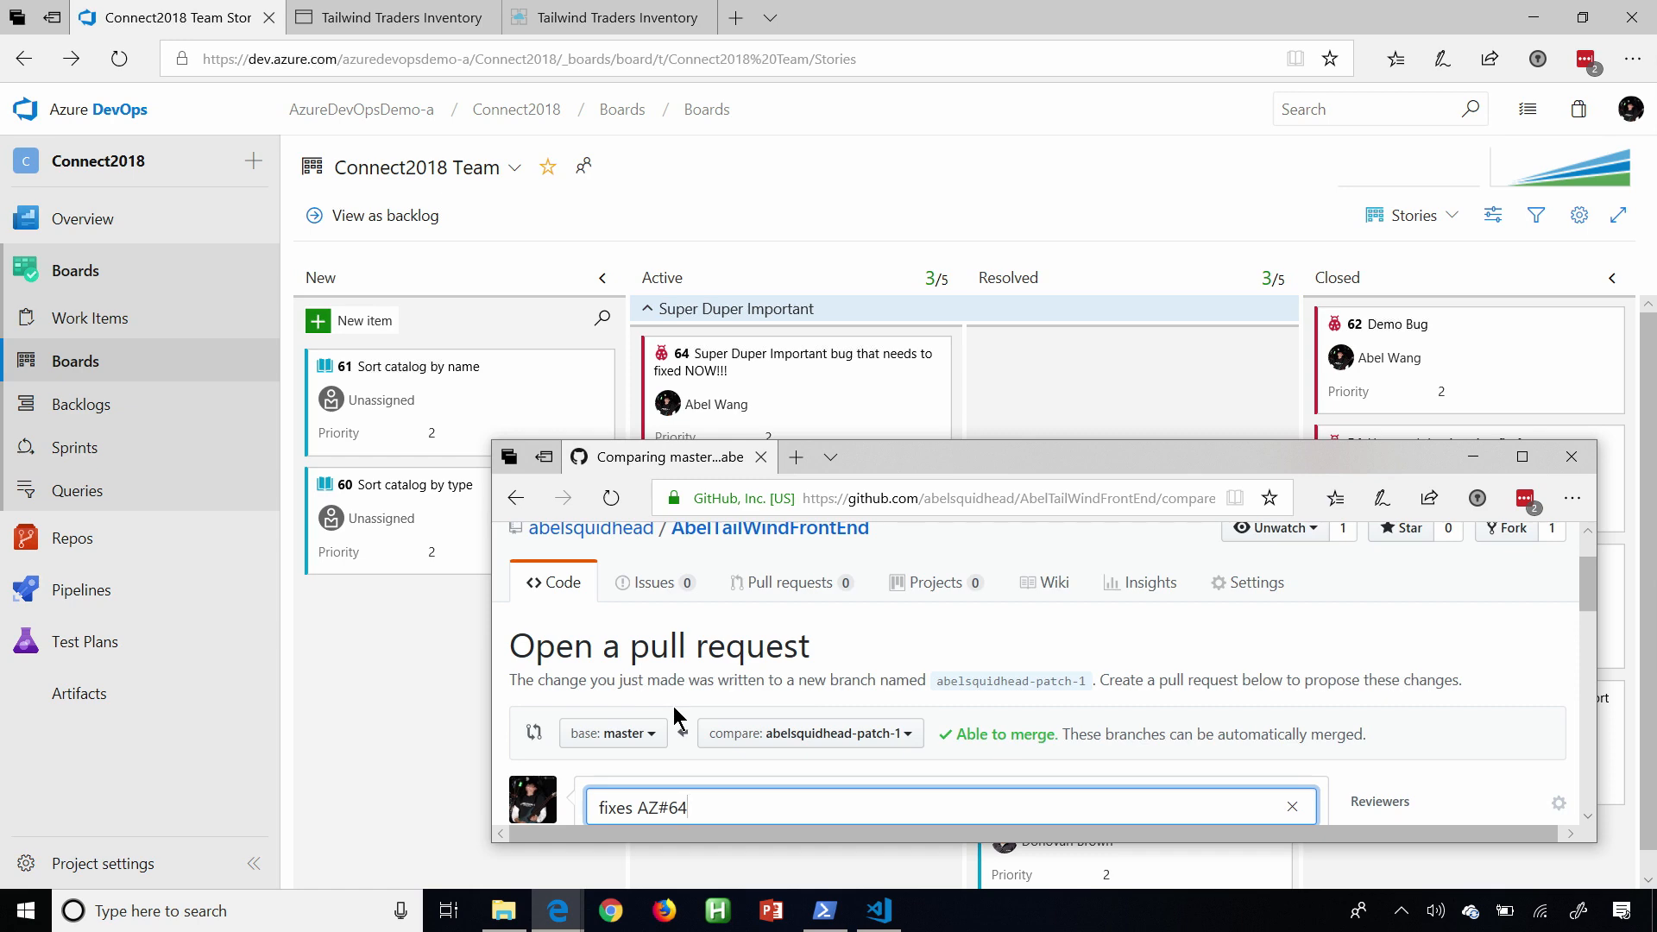
Switch to Azure Boards and inspect the GitHub commit linked in bug 64's Development section, closing the bug at the end.
key(alt+Tab)
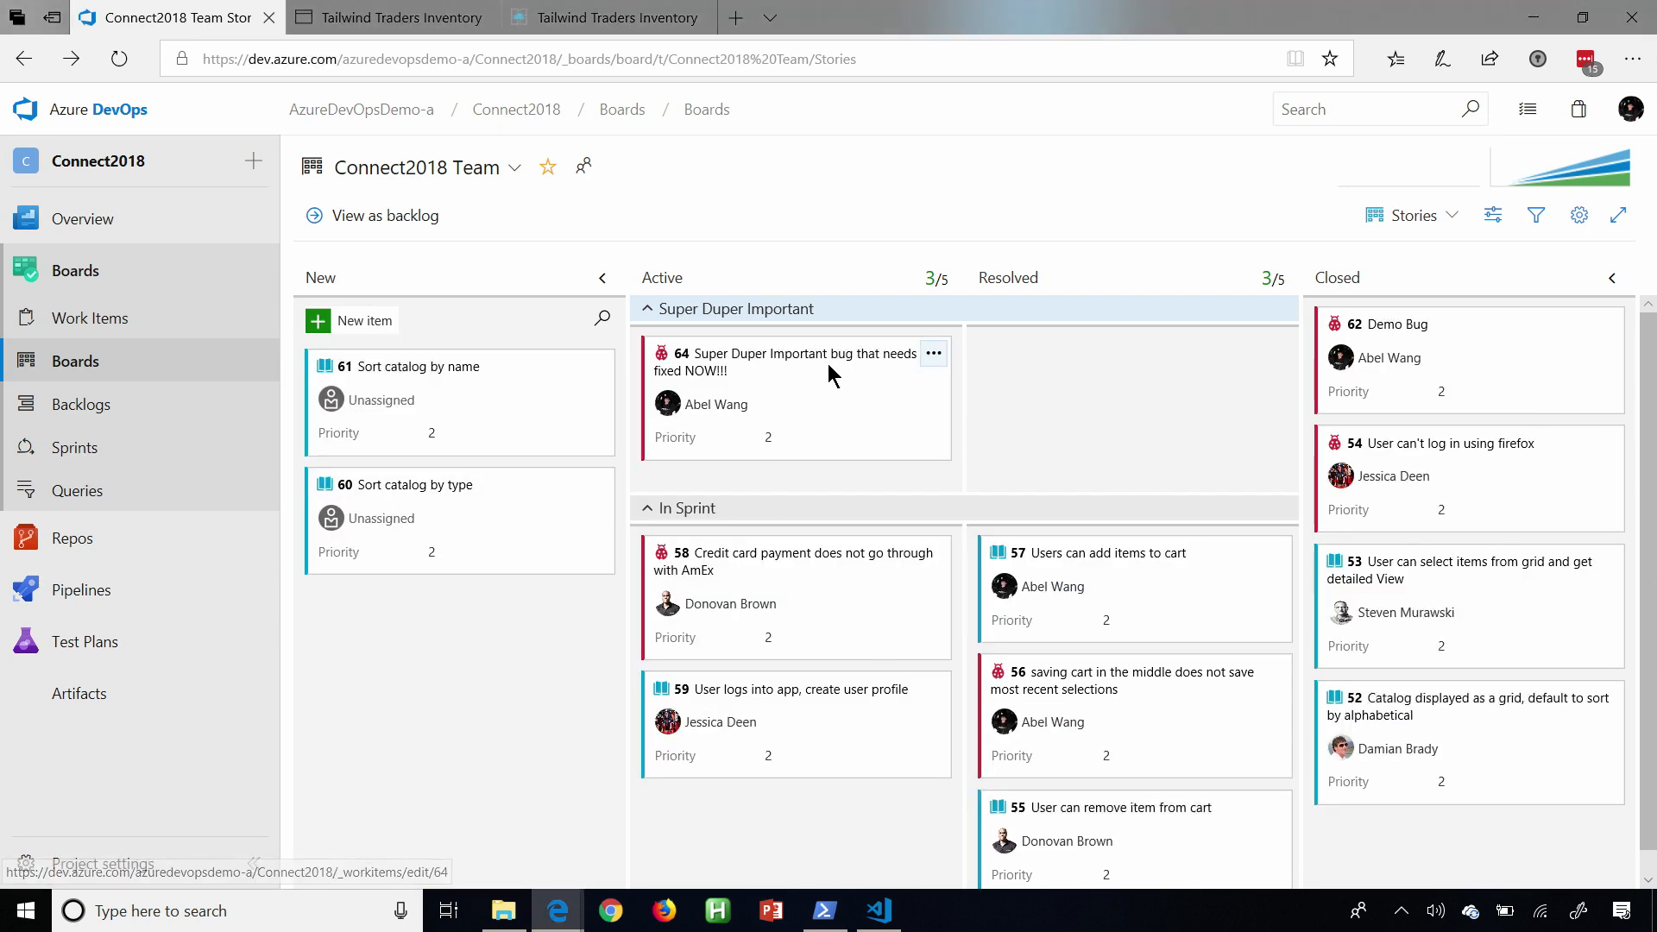
click(826, 358)
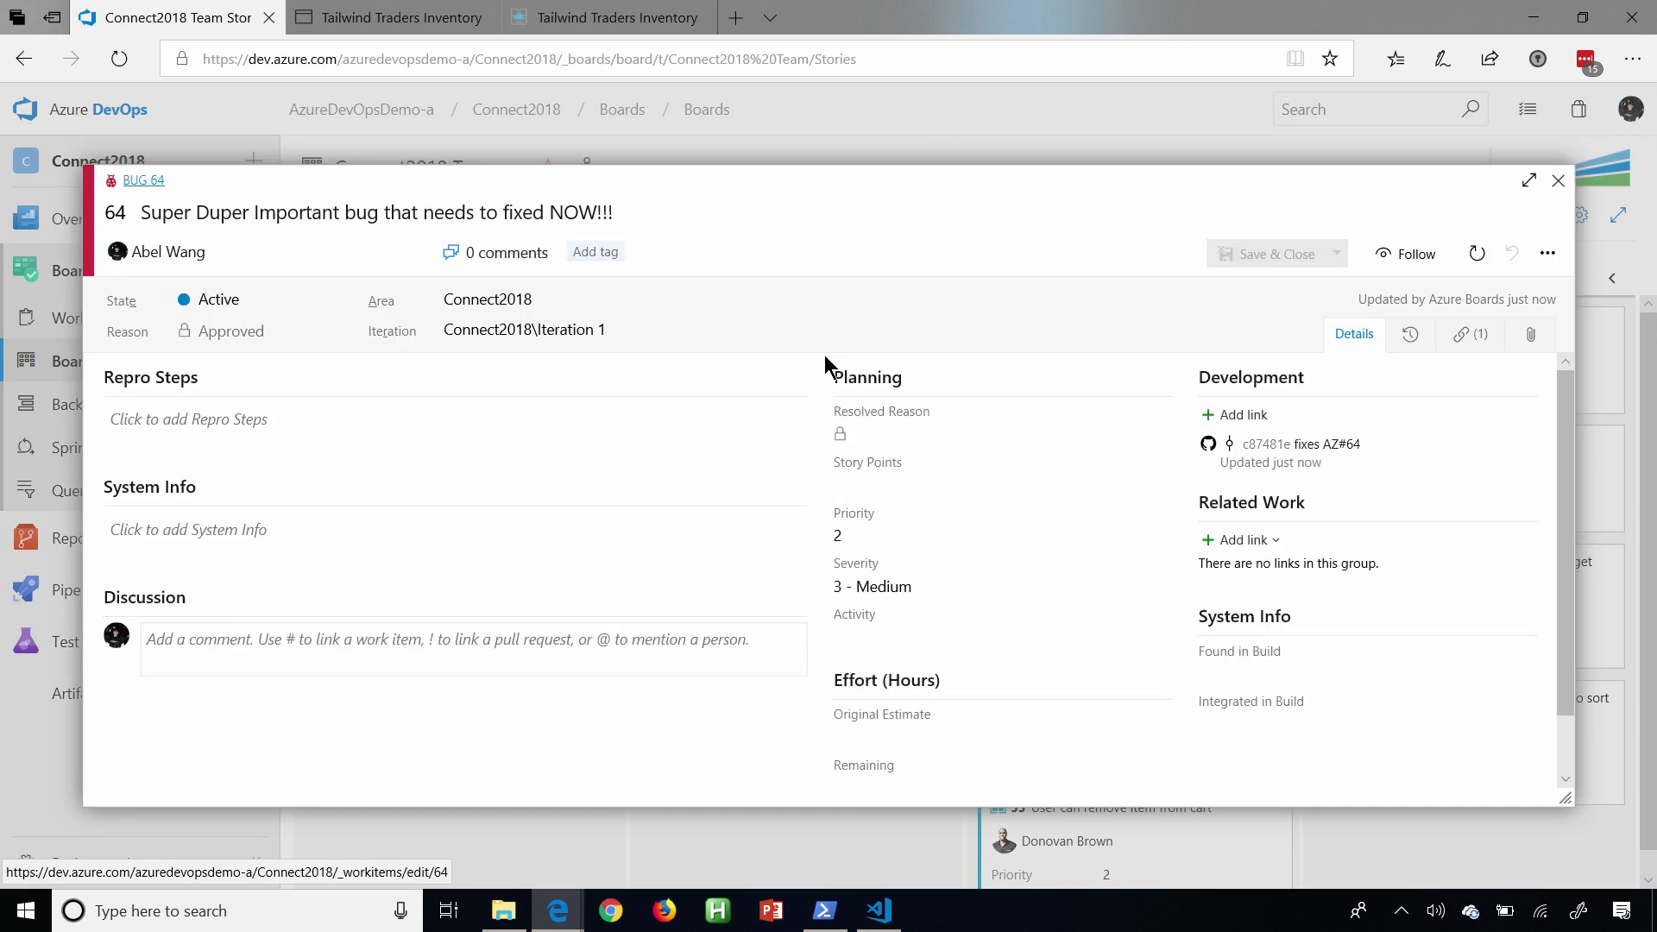
click(1333, 447)
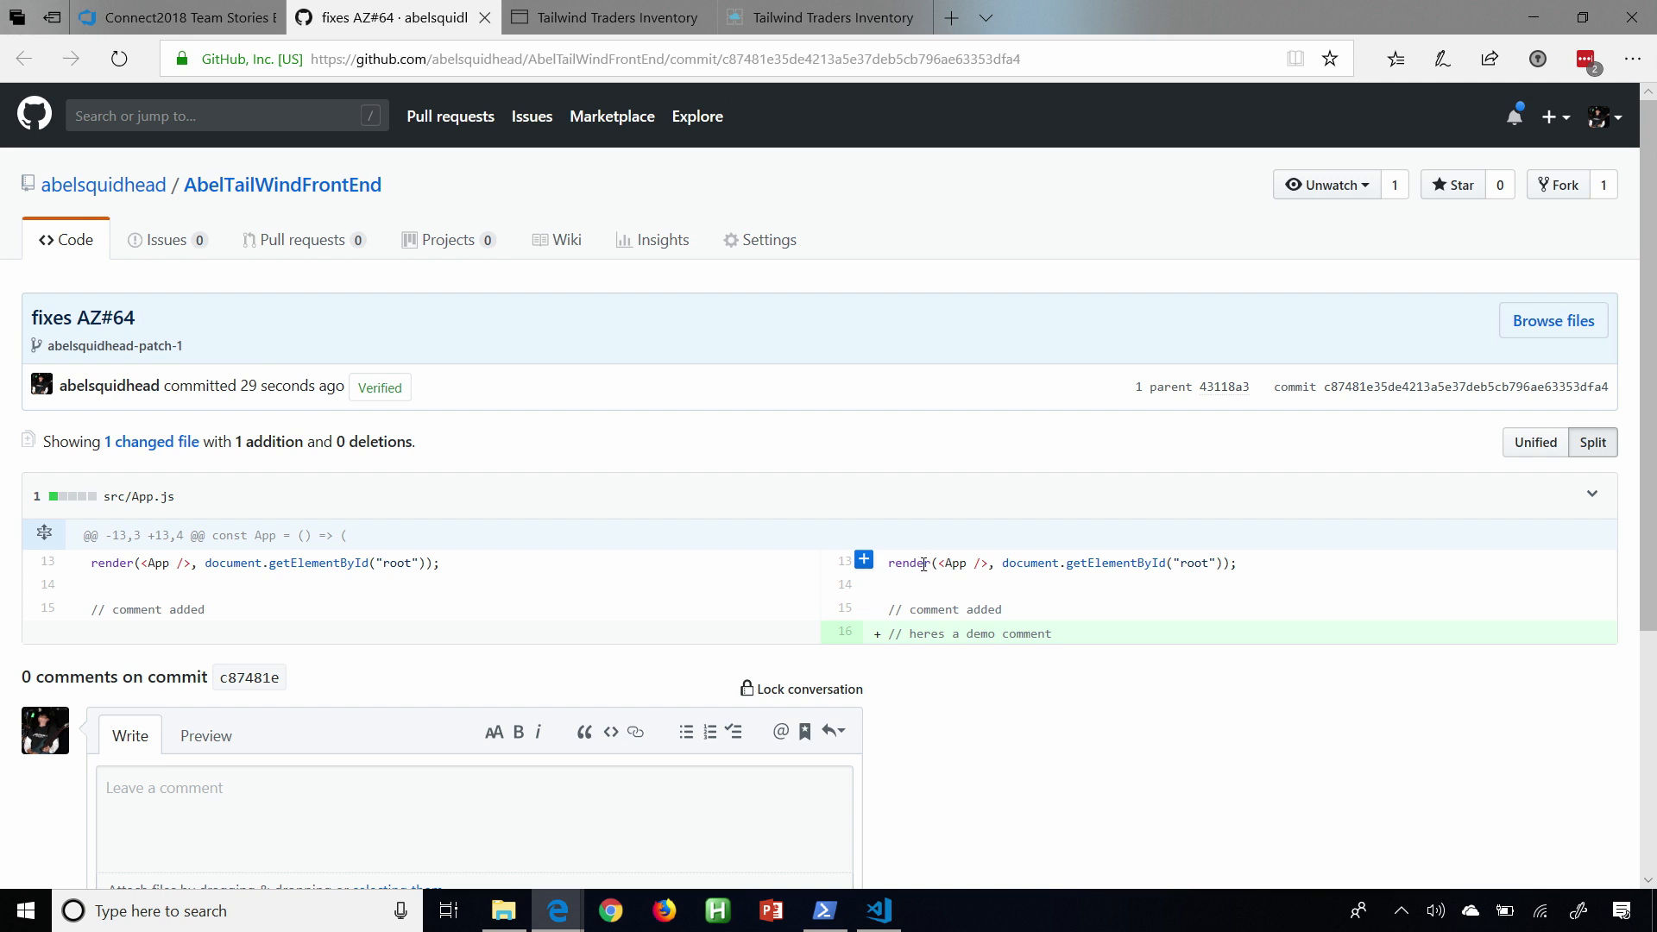
click(187, 21)
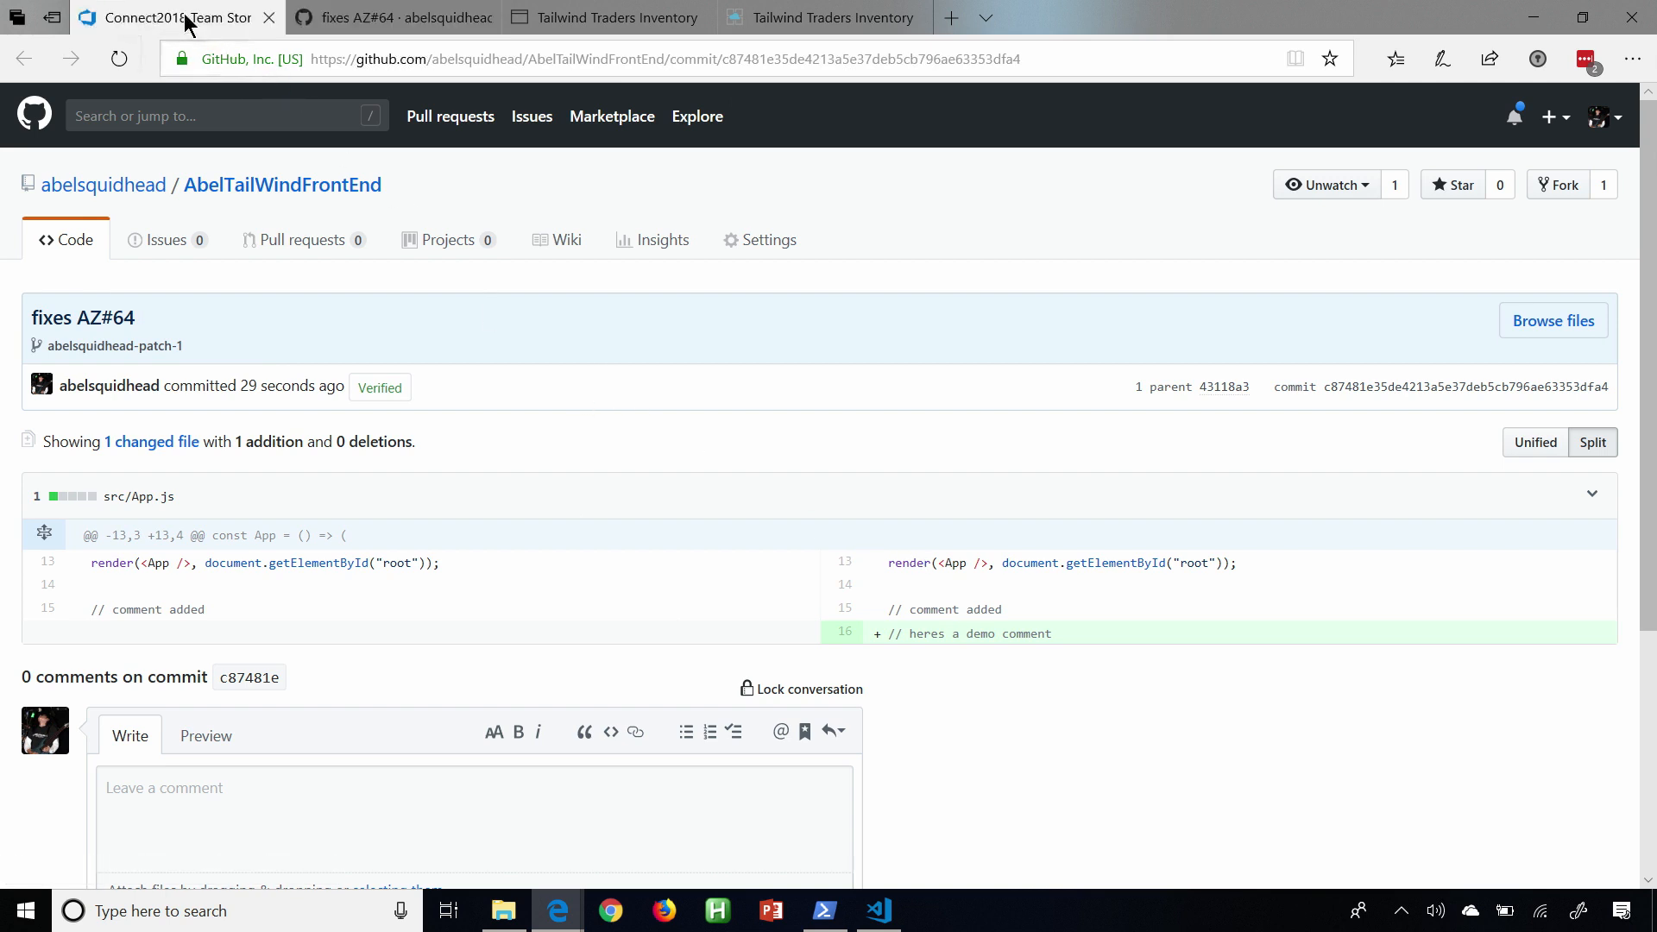
key(alt+Tab)
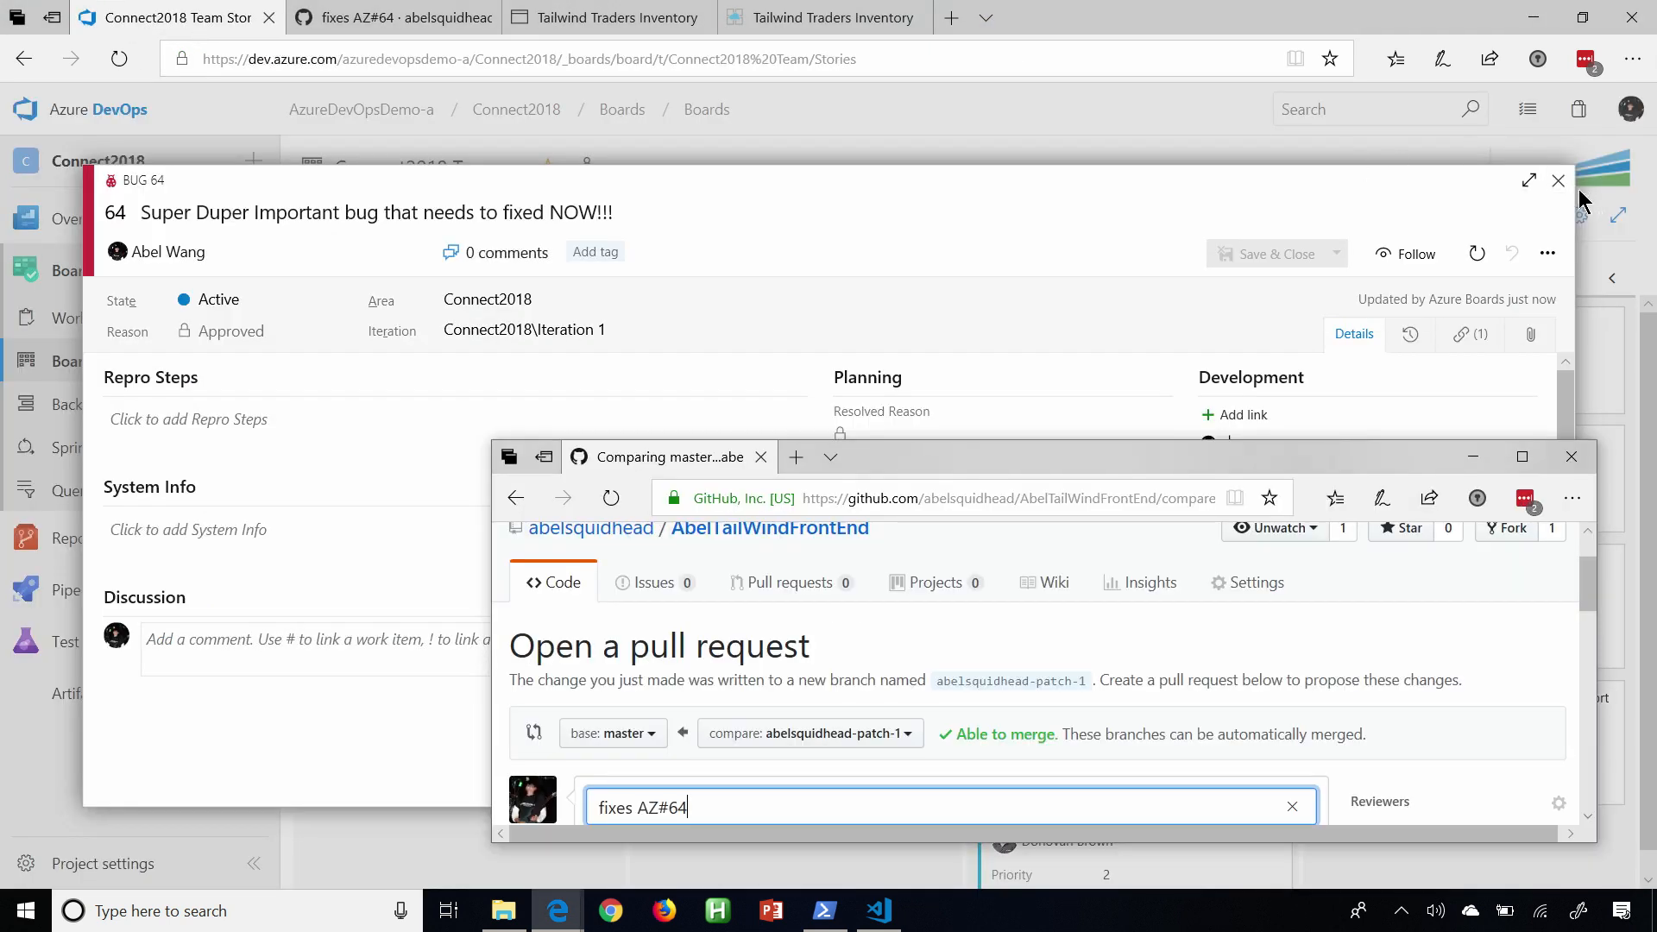
click(1558, 182)
Return to GitHub and create the "fixes AZ#64" pull request into master.
key(alt+Tab)
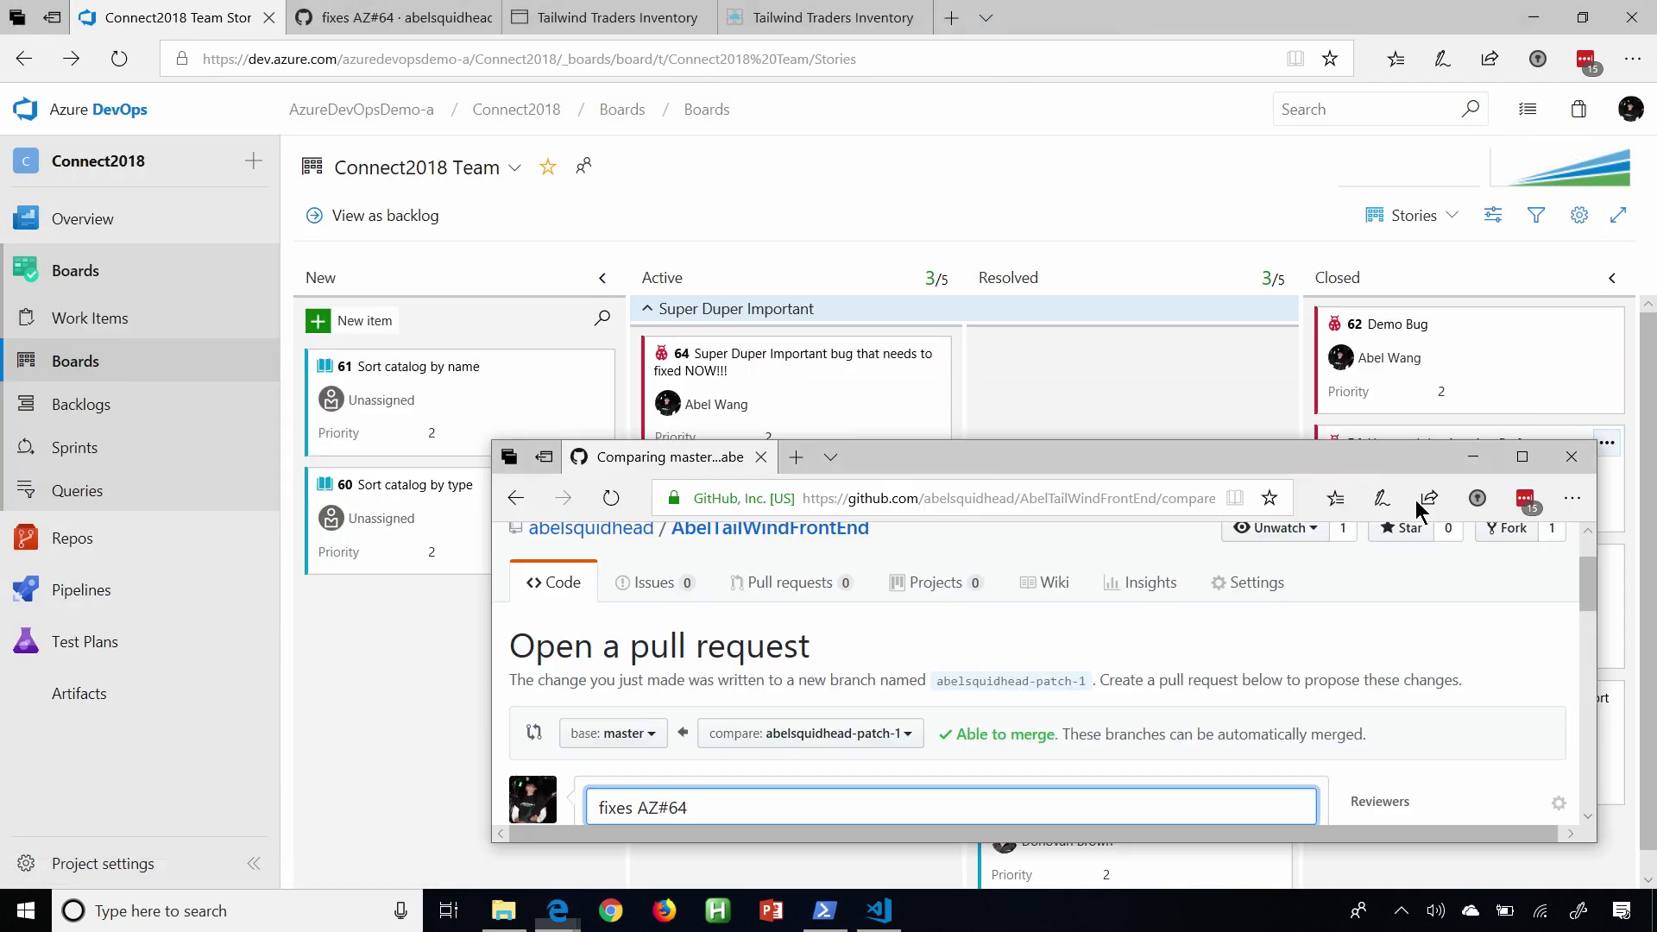
drag(1586, 595, 1589, 669)
click(1284, 764)
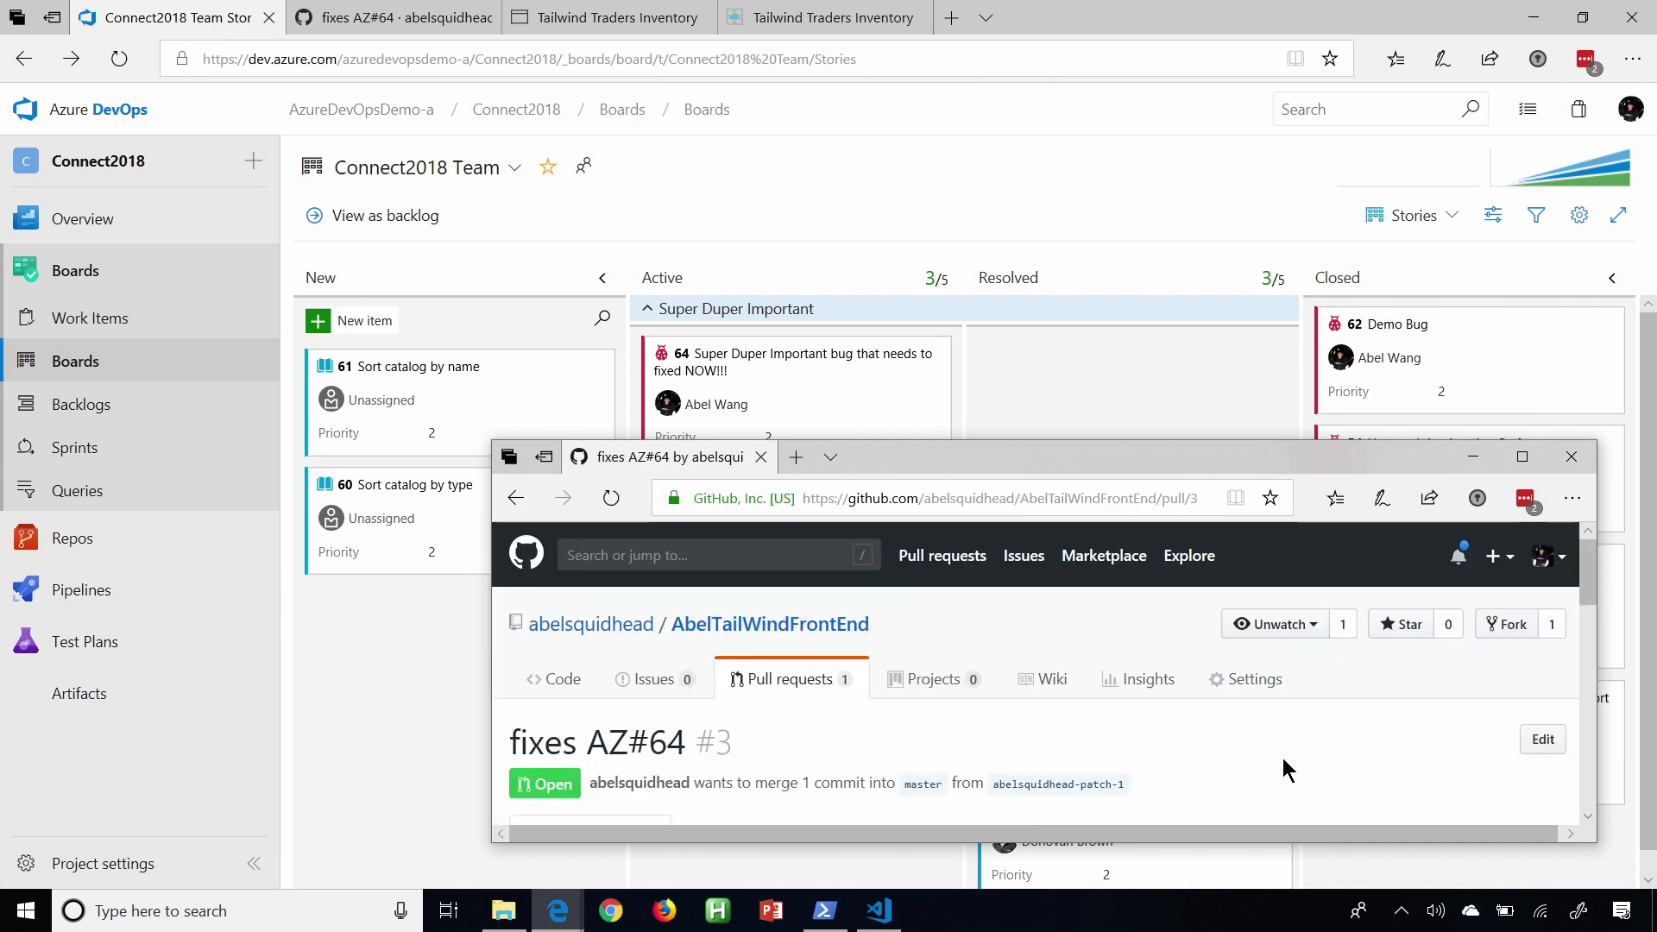
Review the Development links of bug 64 on the Azure board and close the bug.
scroll(1283, 758, down, 4)
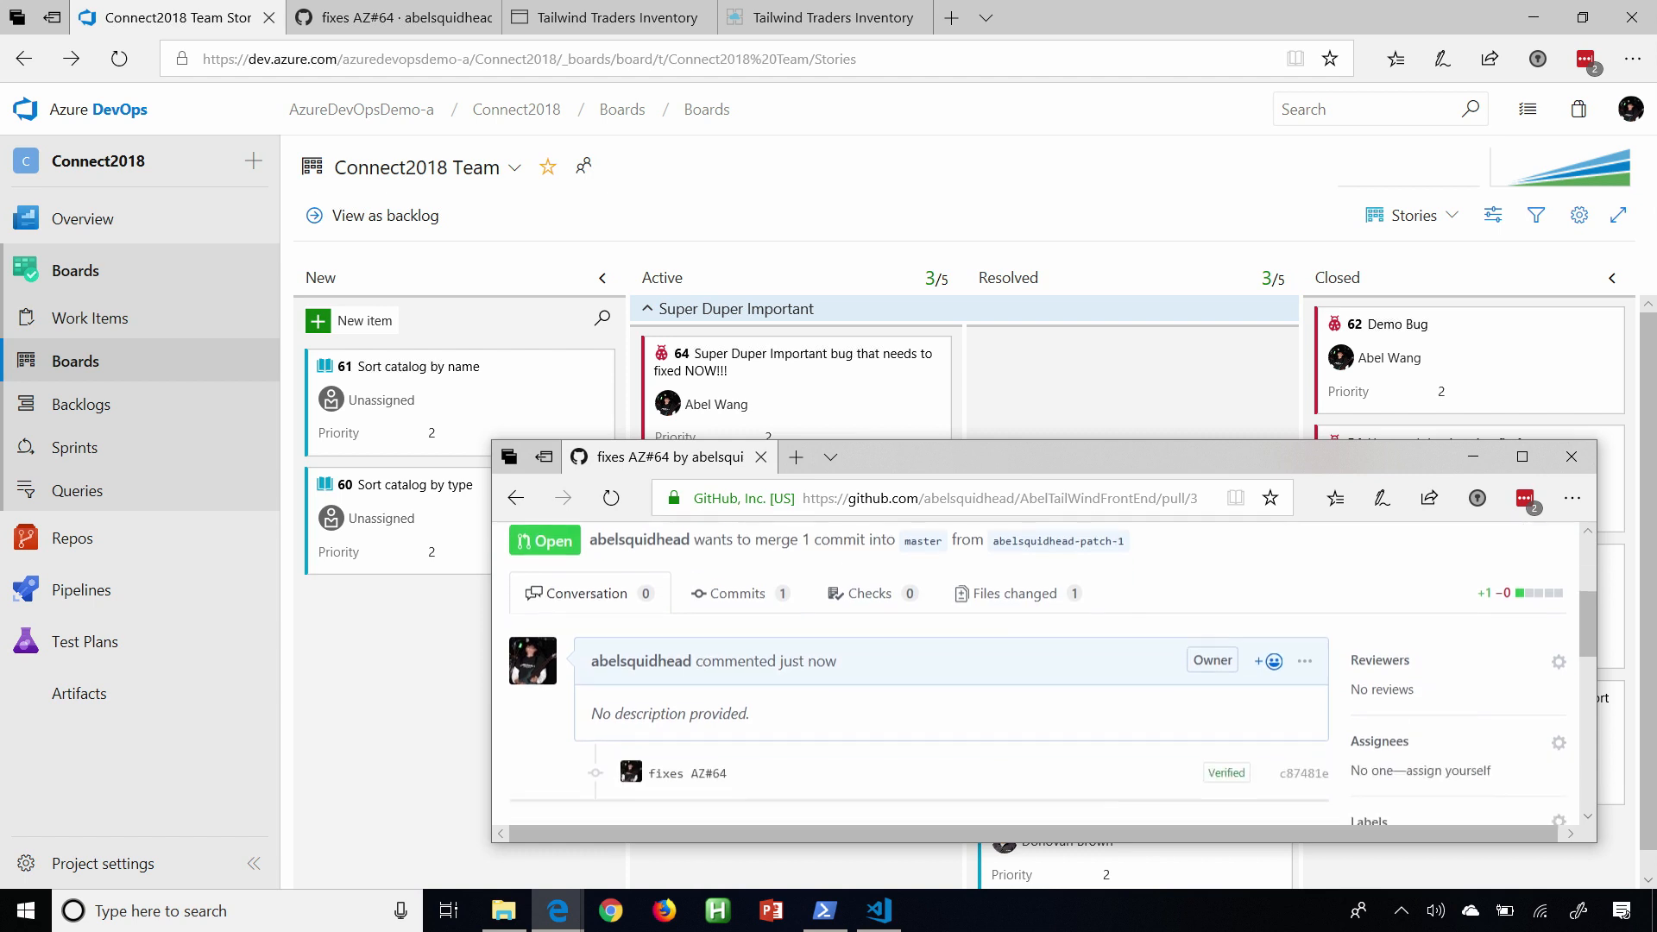
click(1158, 400)
click(856, 355)
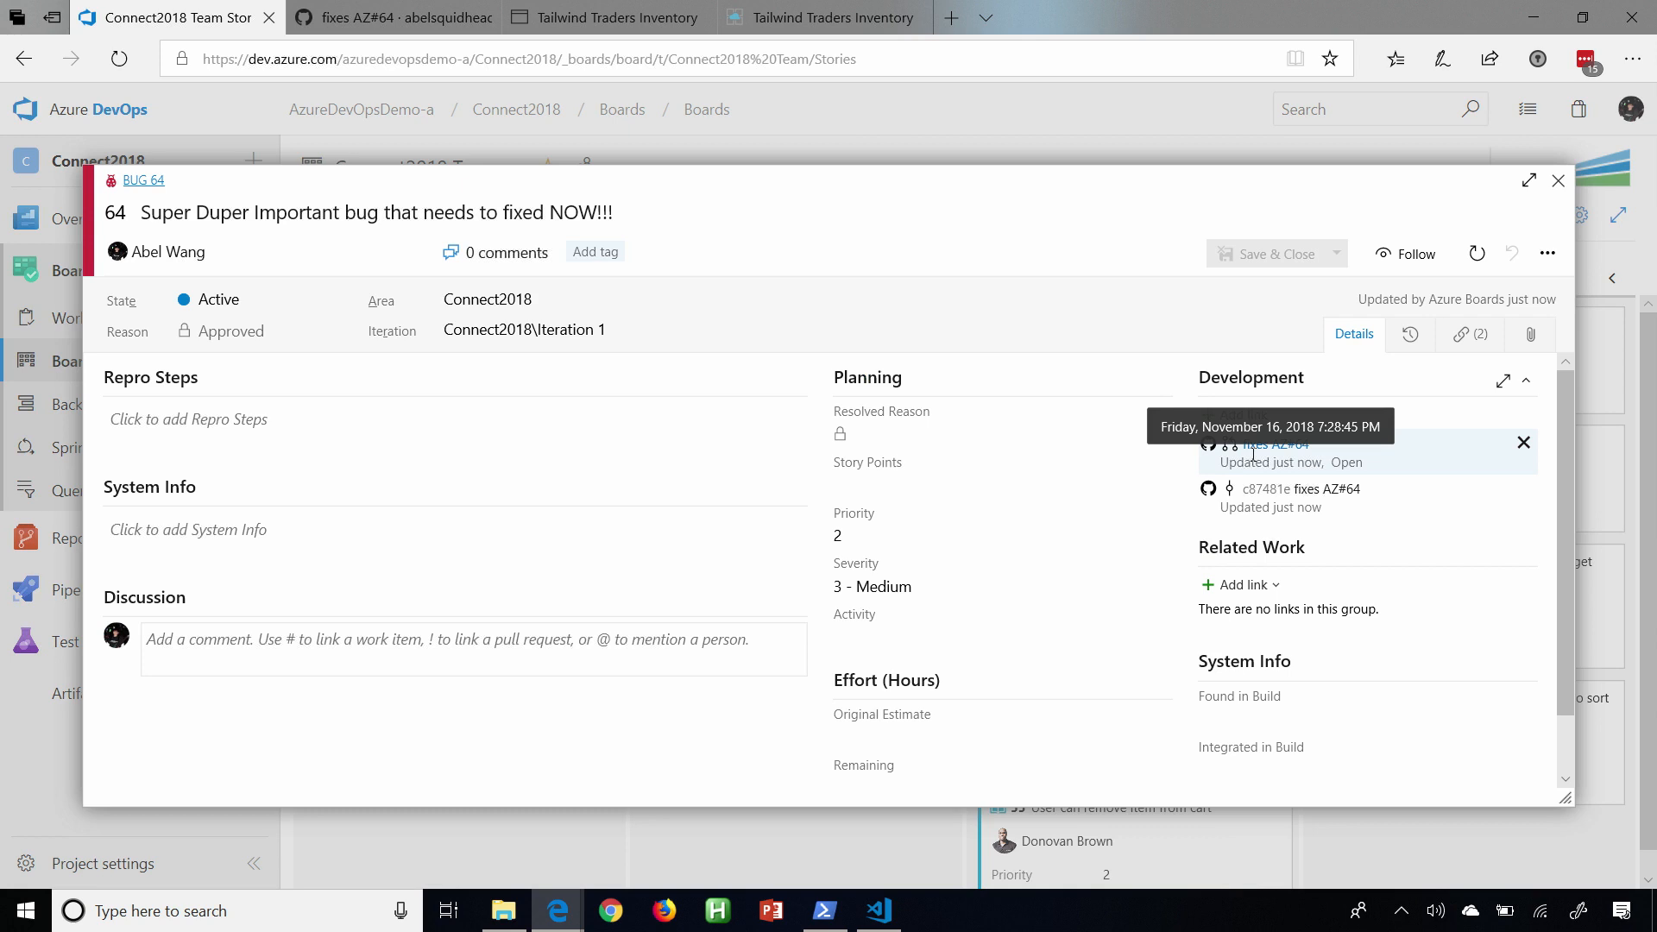
click(1559, 181)
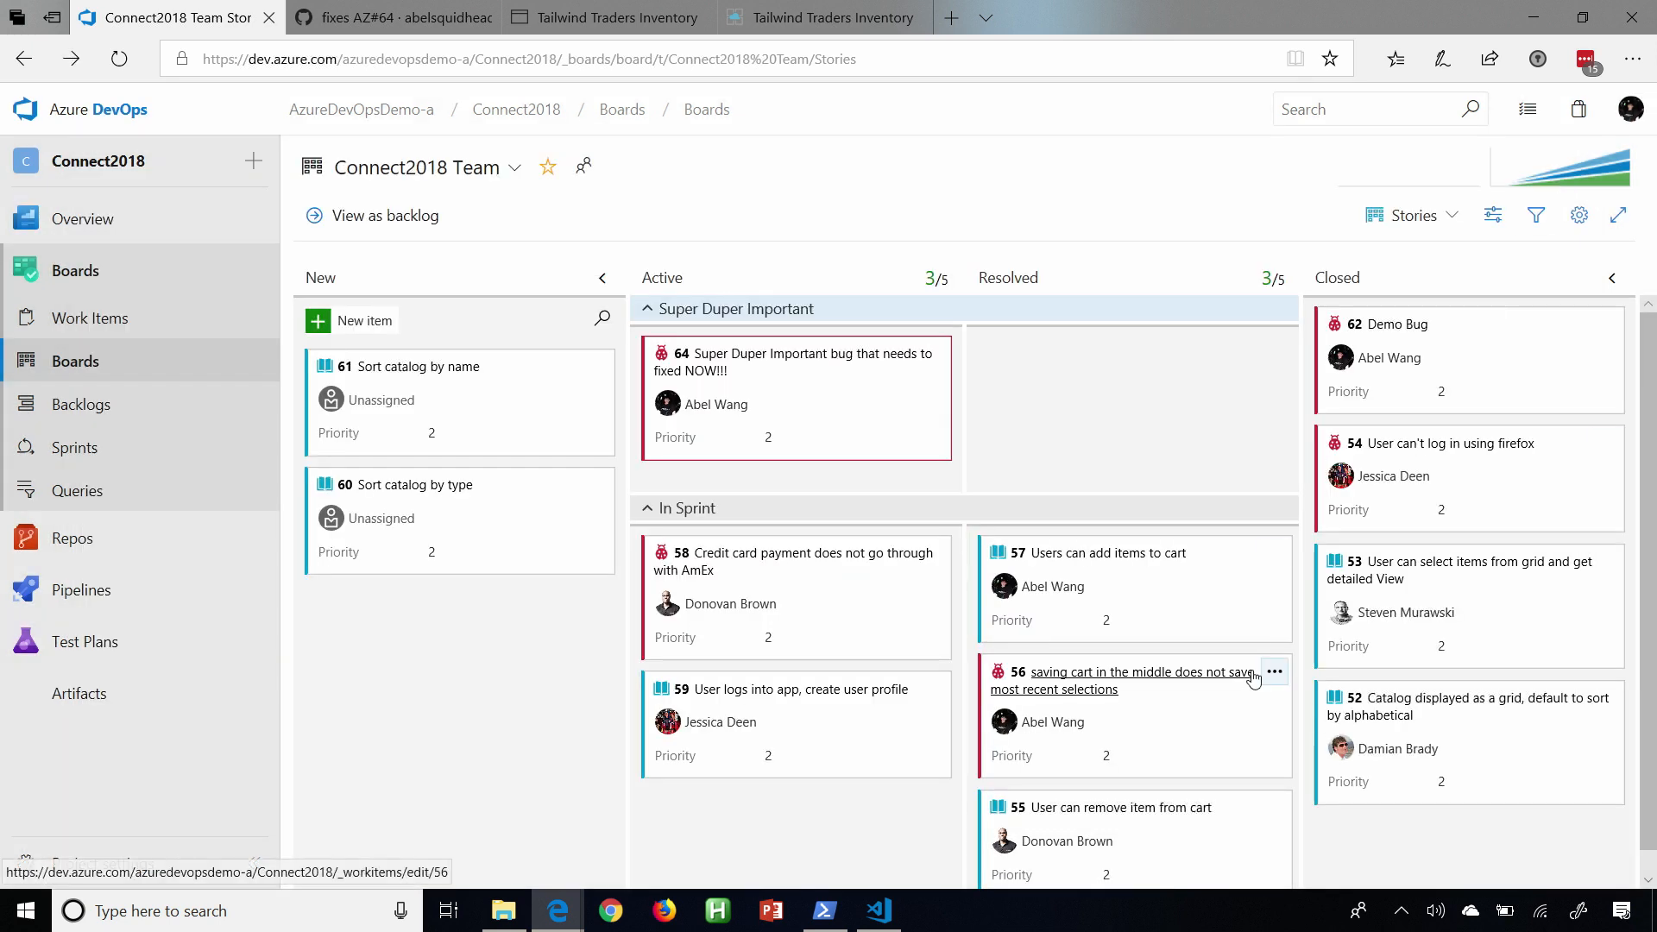
Merge the "fixes AZ#64" pull request on GitHub with confirmation and check bug 64's column on the Azure board.
key(alt+Tab)
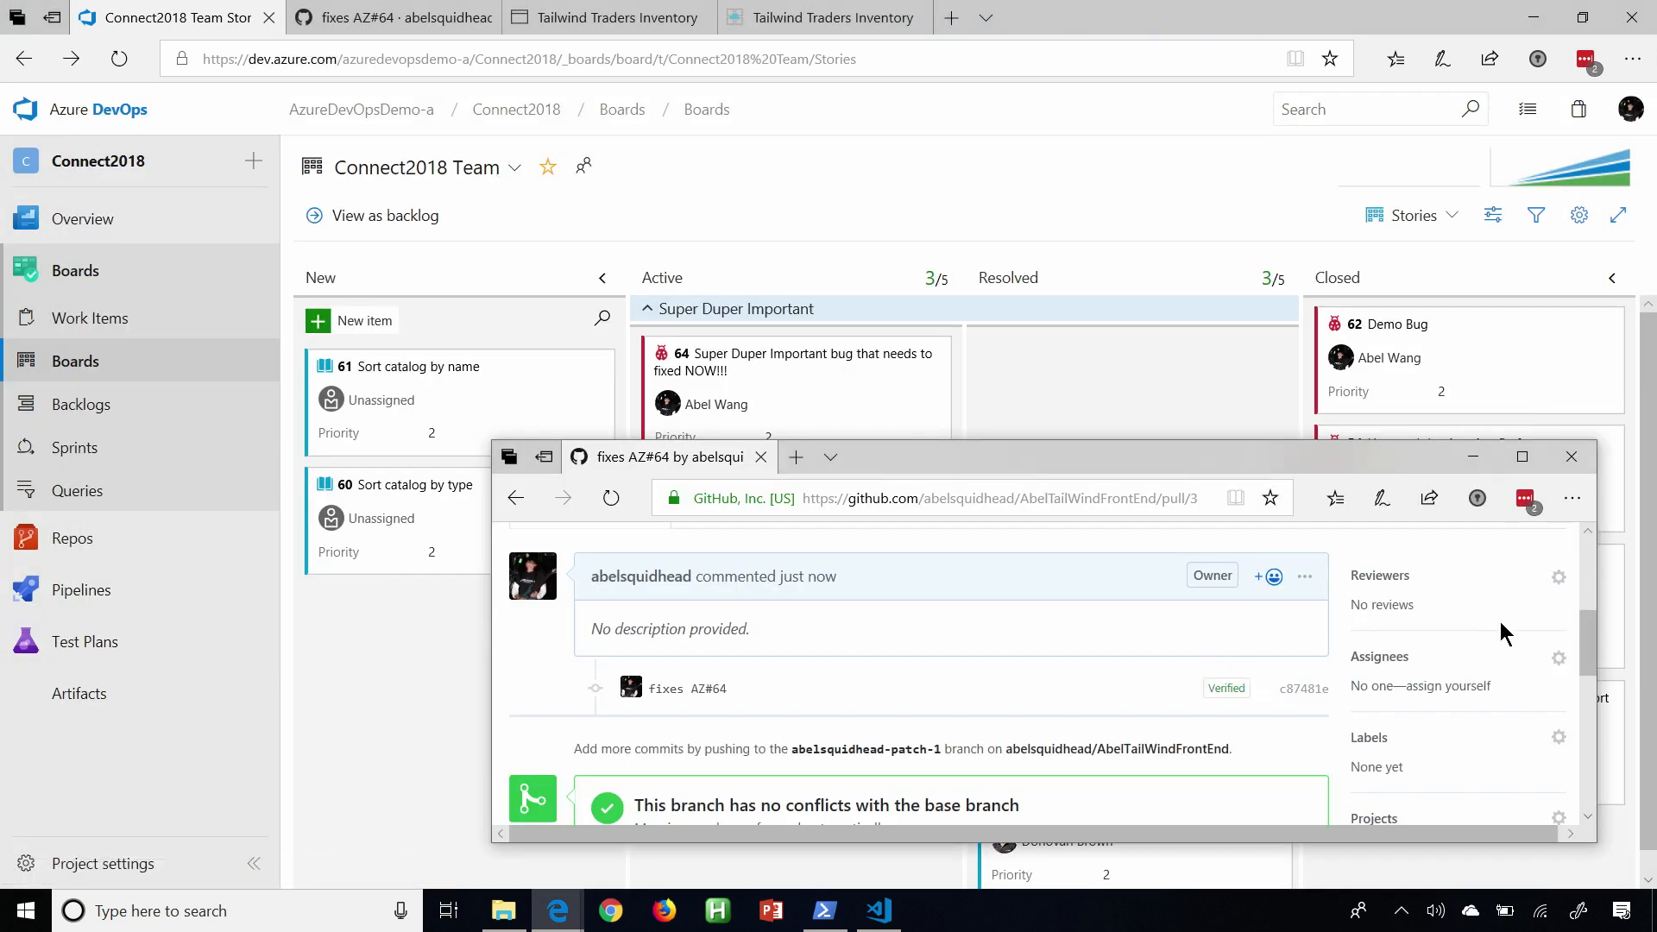
drag(1590, 649, 1590, 721)
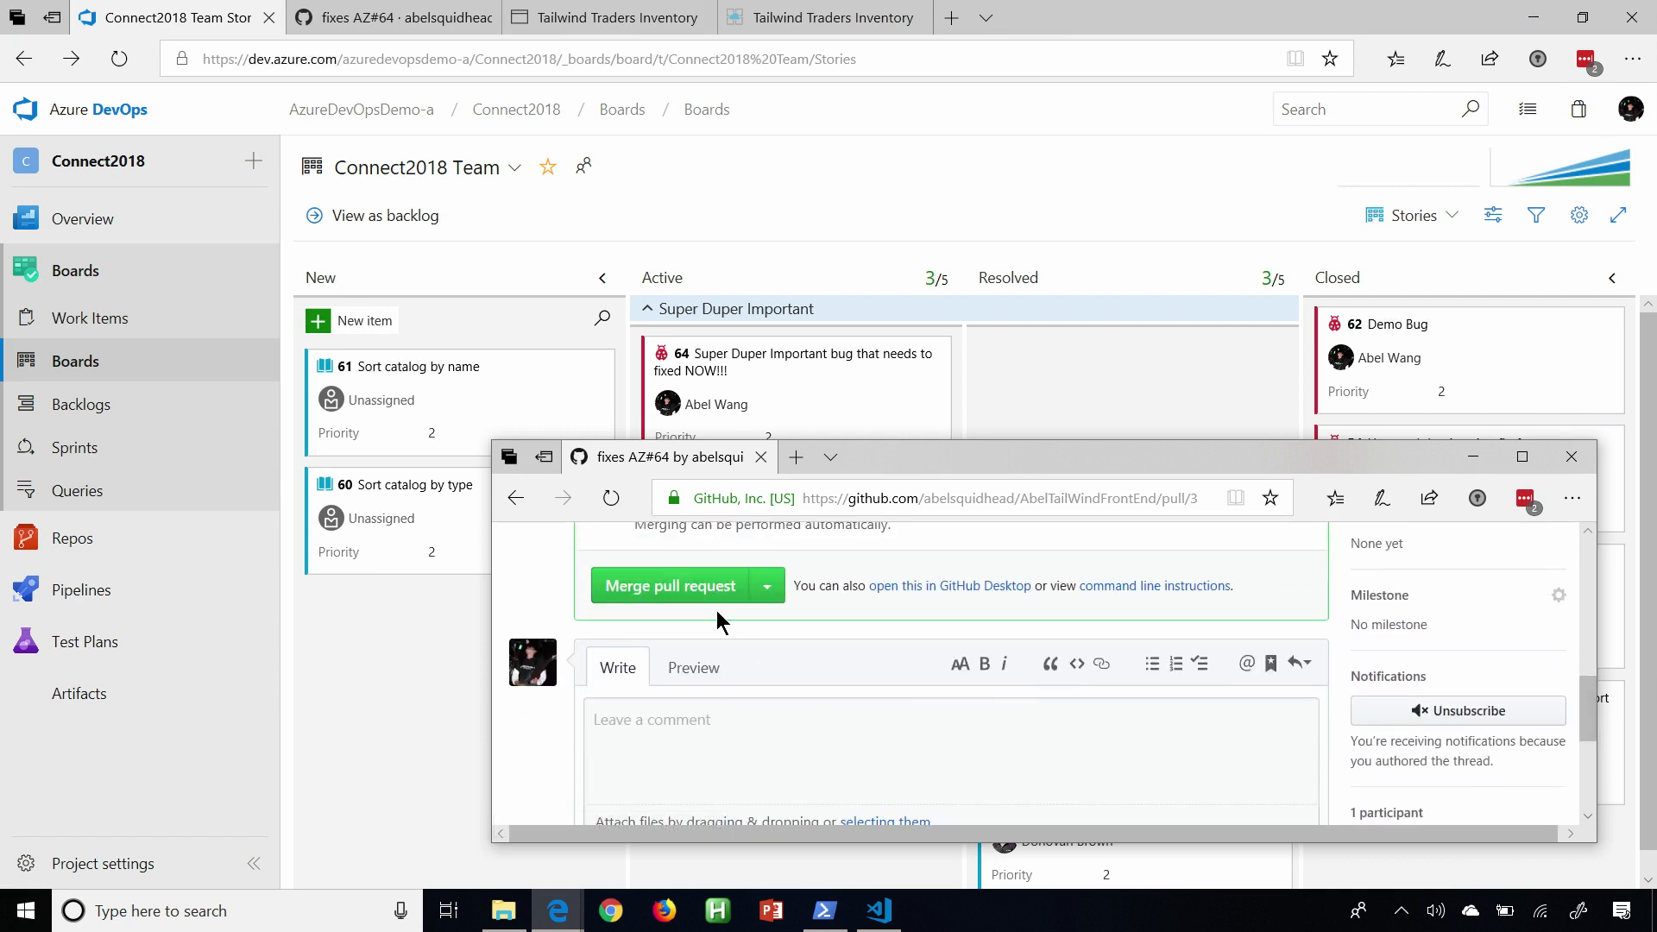
click(713, 595)
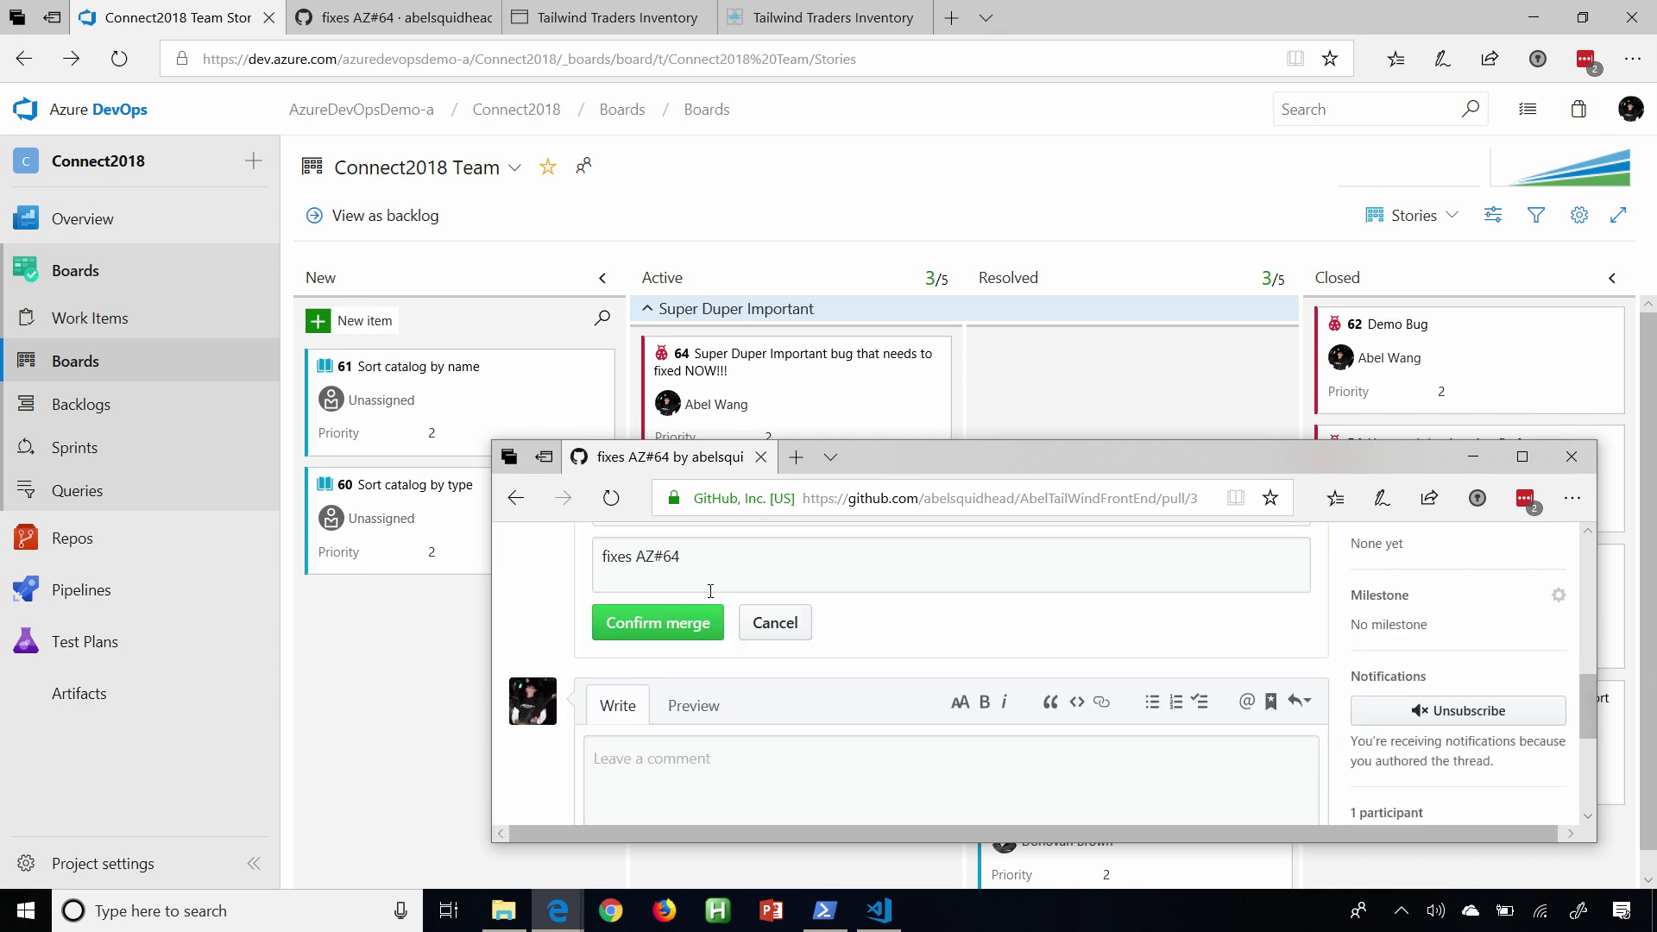
click(682, 632)
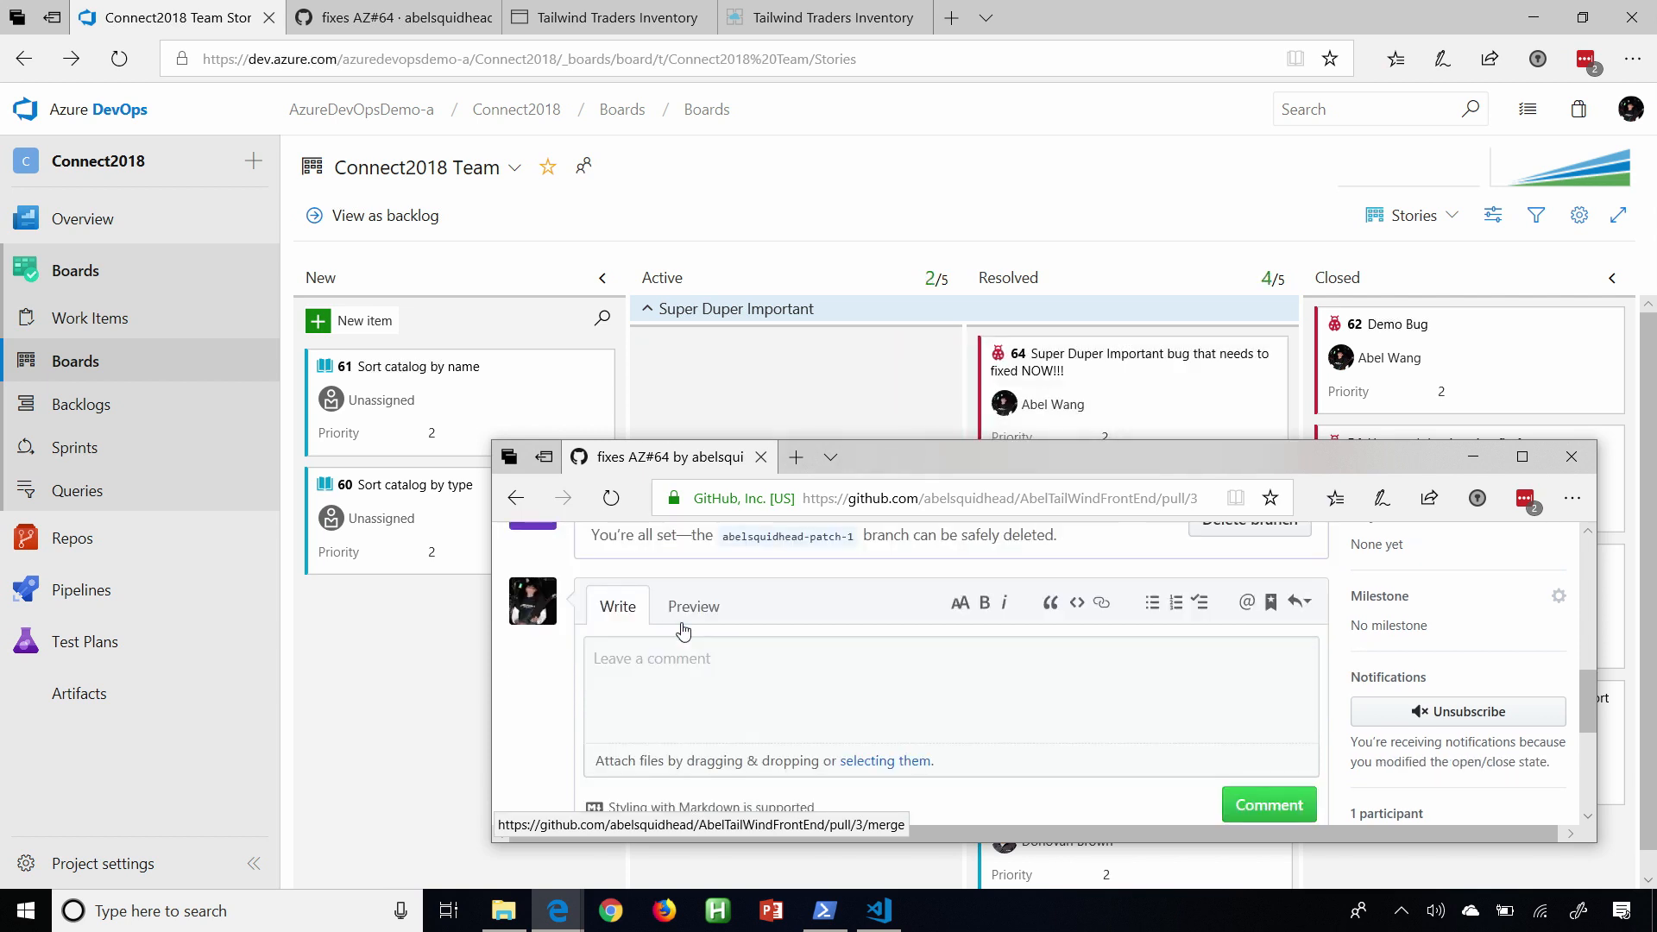
key(alt+Tab)
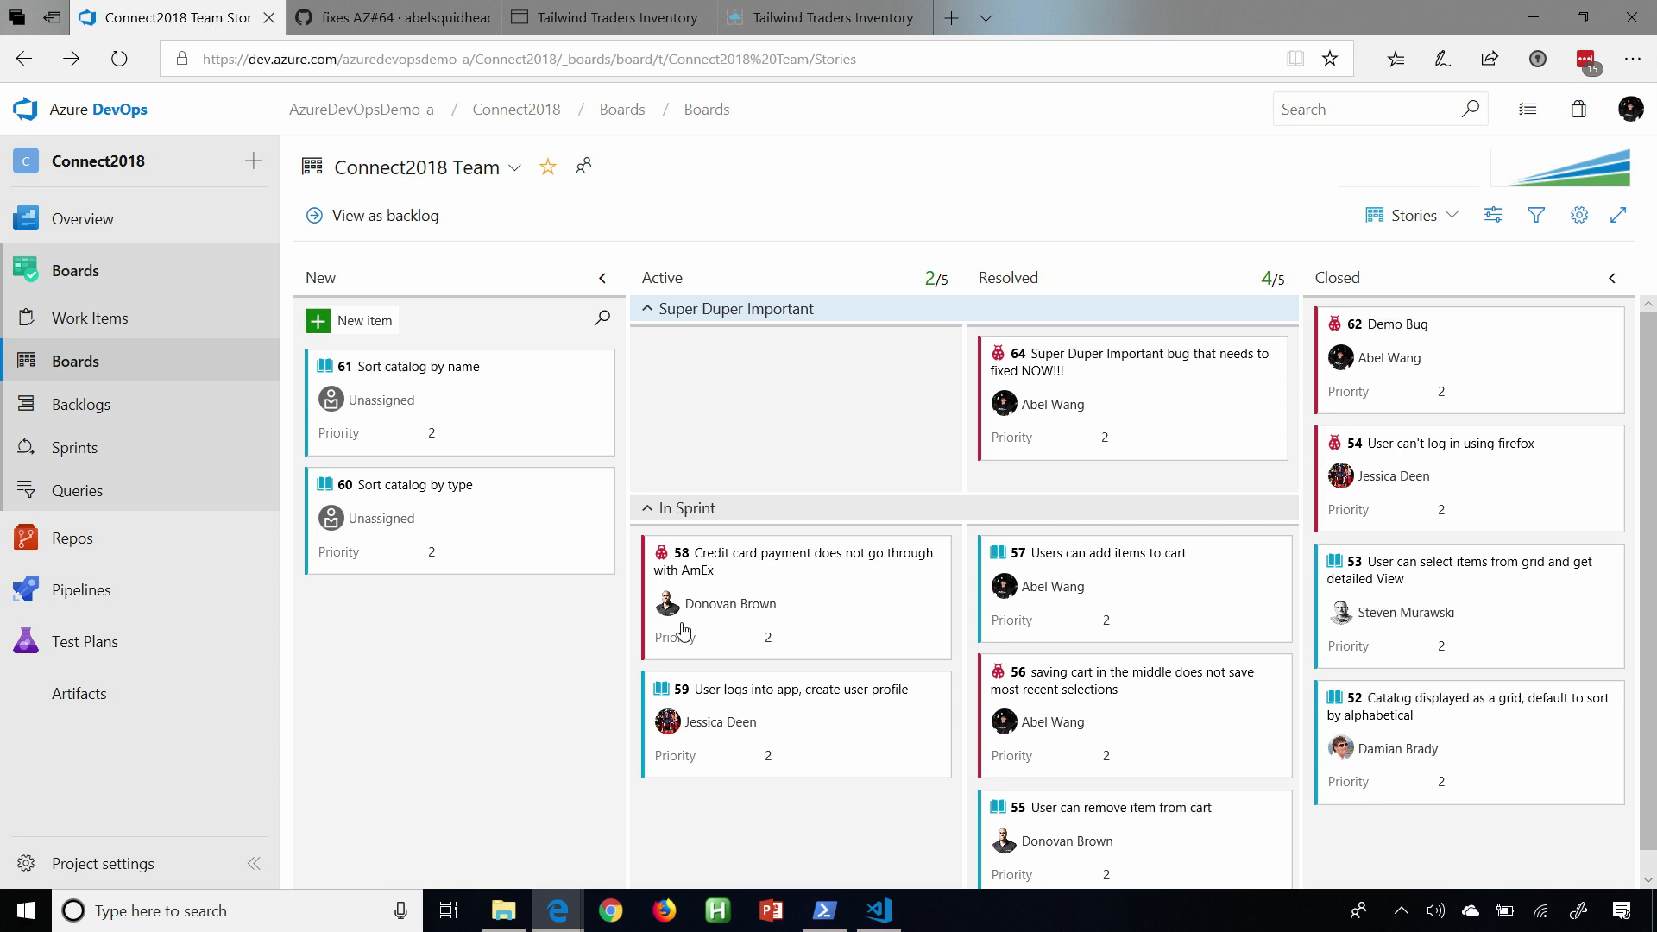
key(alt+Tab)
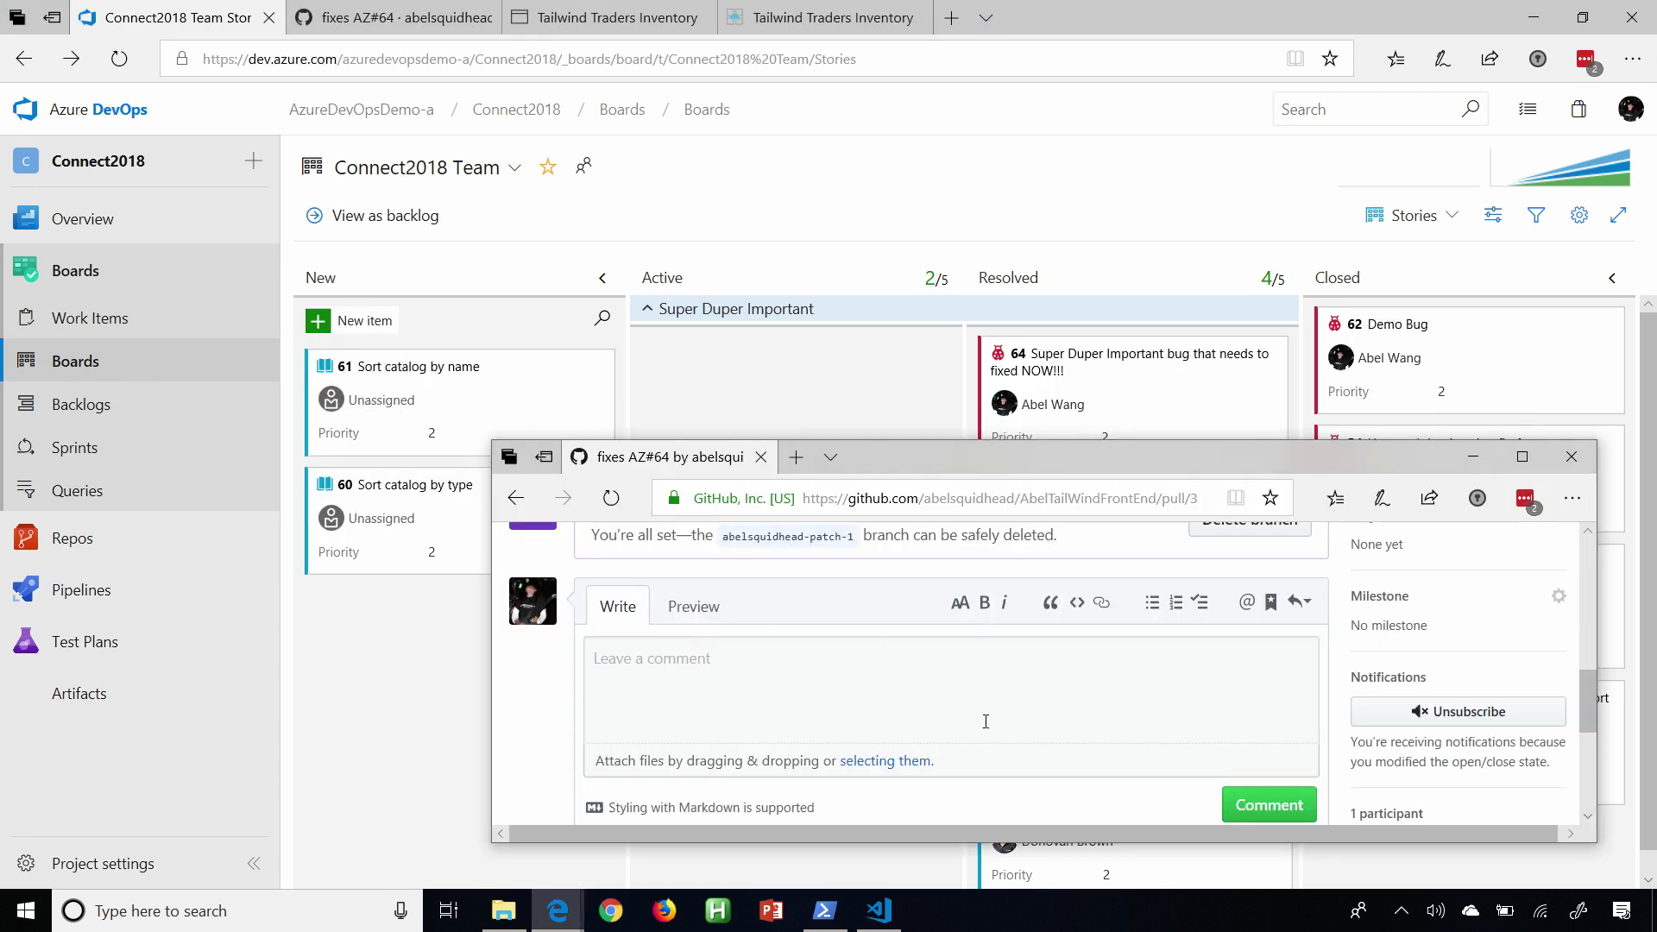
Go to the GitHub Marketplace from the merged pull request, search for "Azure Pipelines" and open the app's page.
double_click(955, 457)
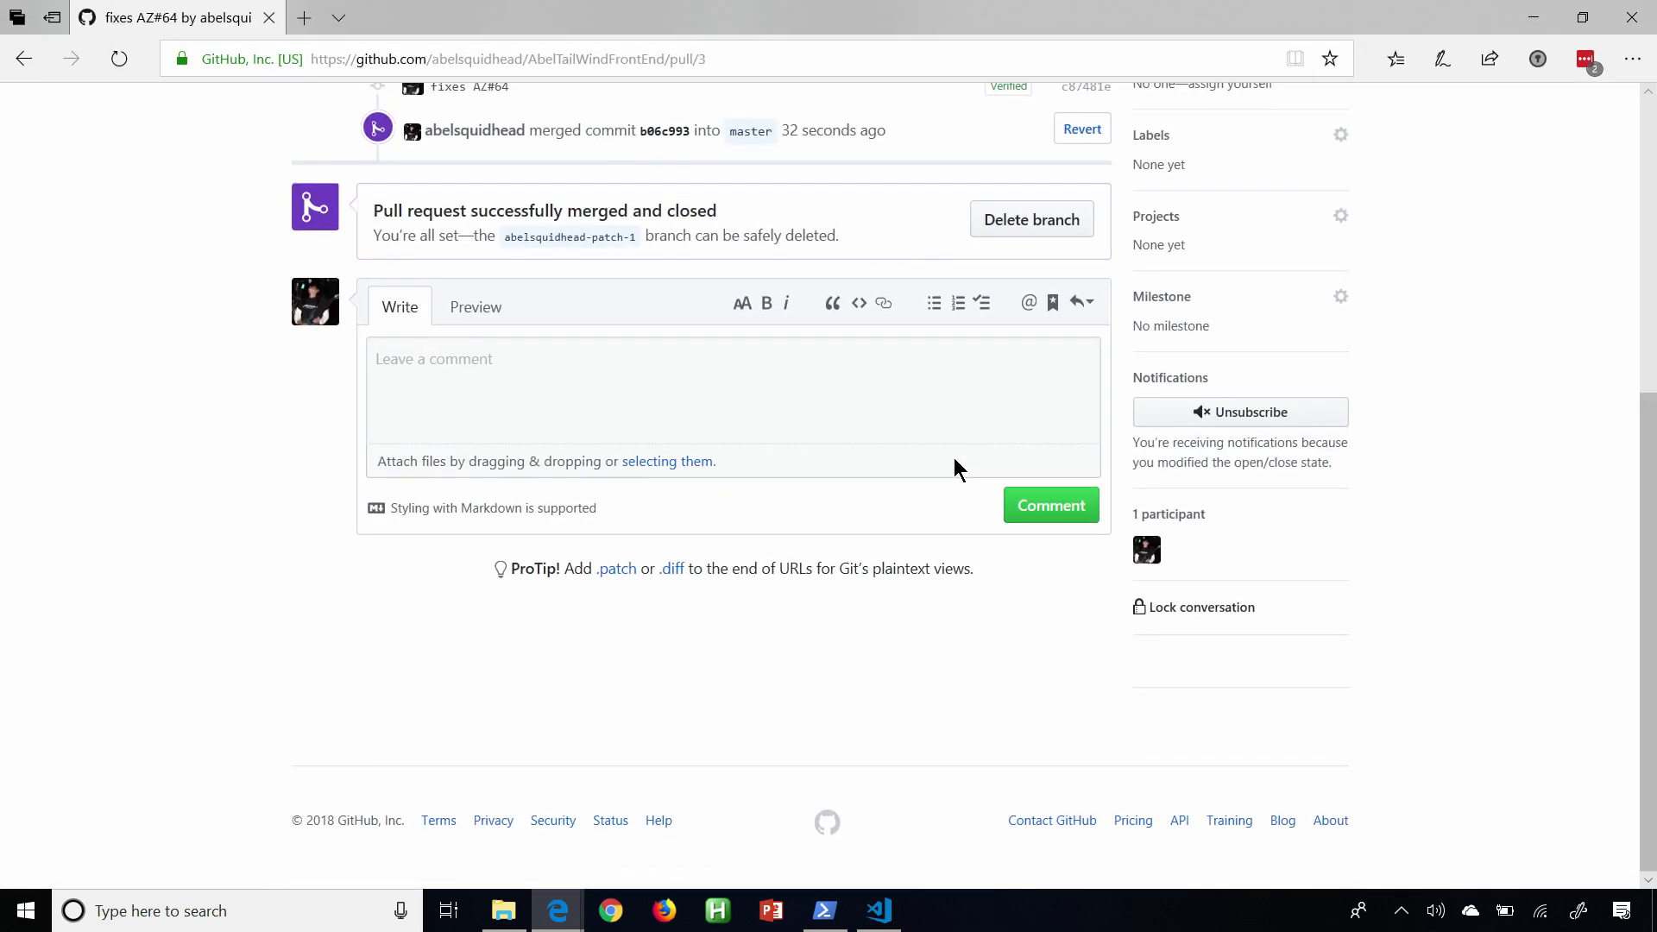
scroll(189, 578, up, 5)
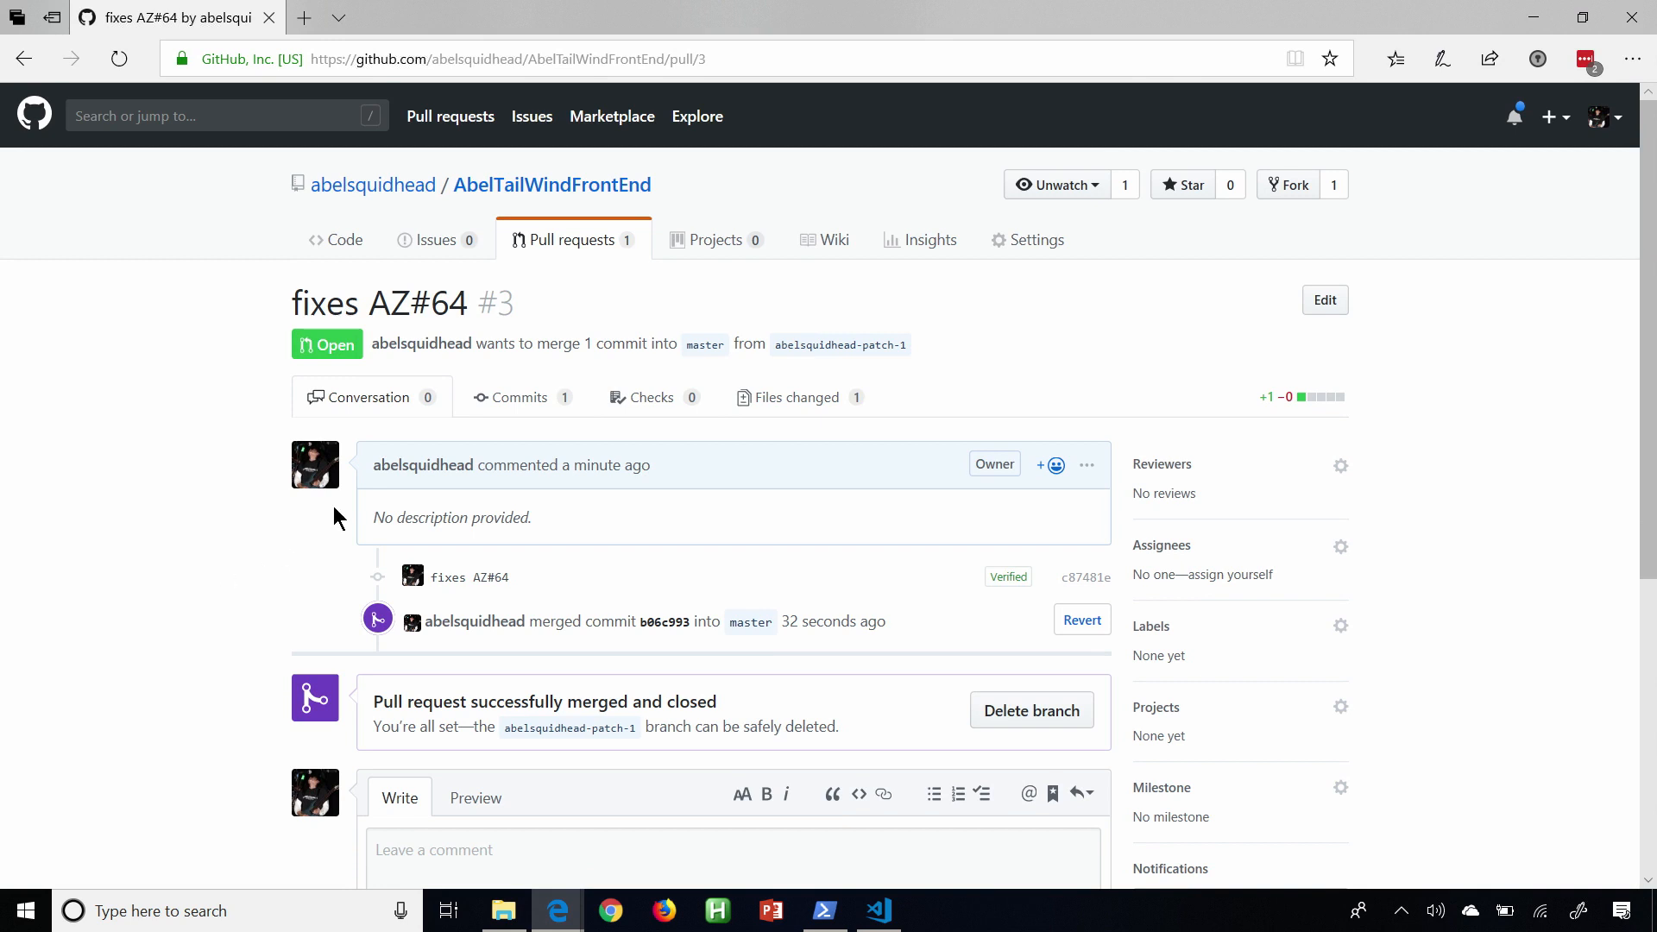
click(592, 131)
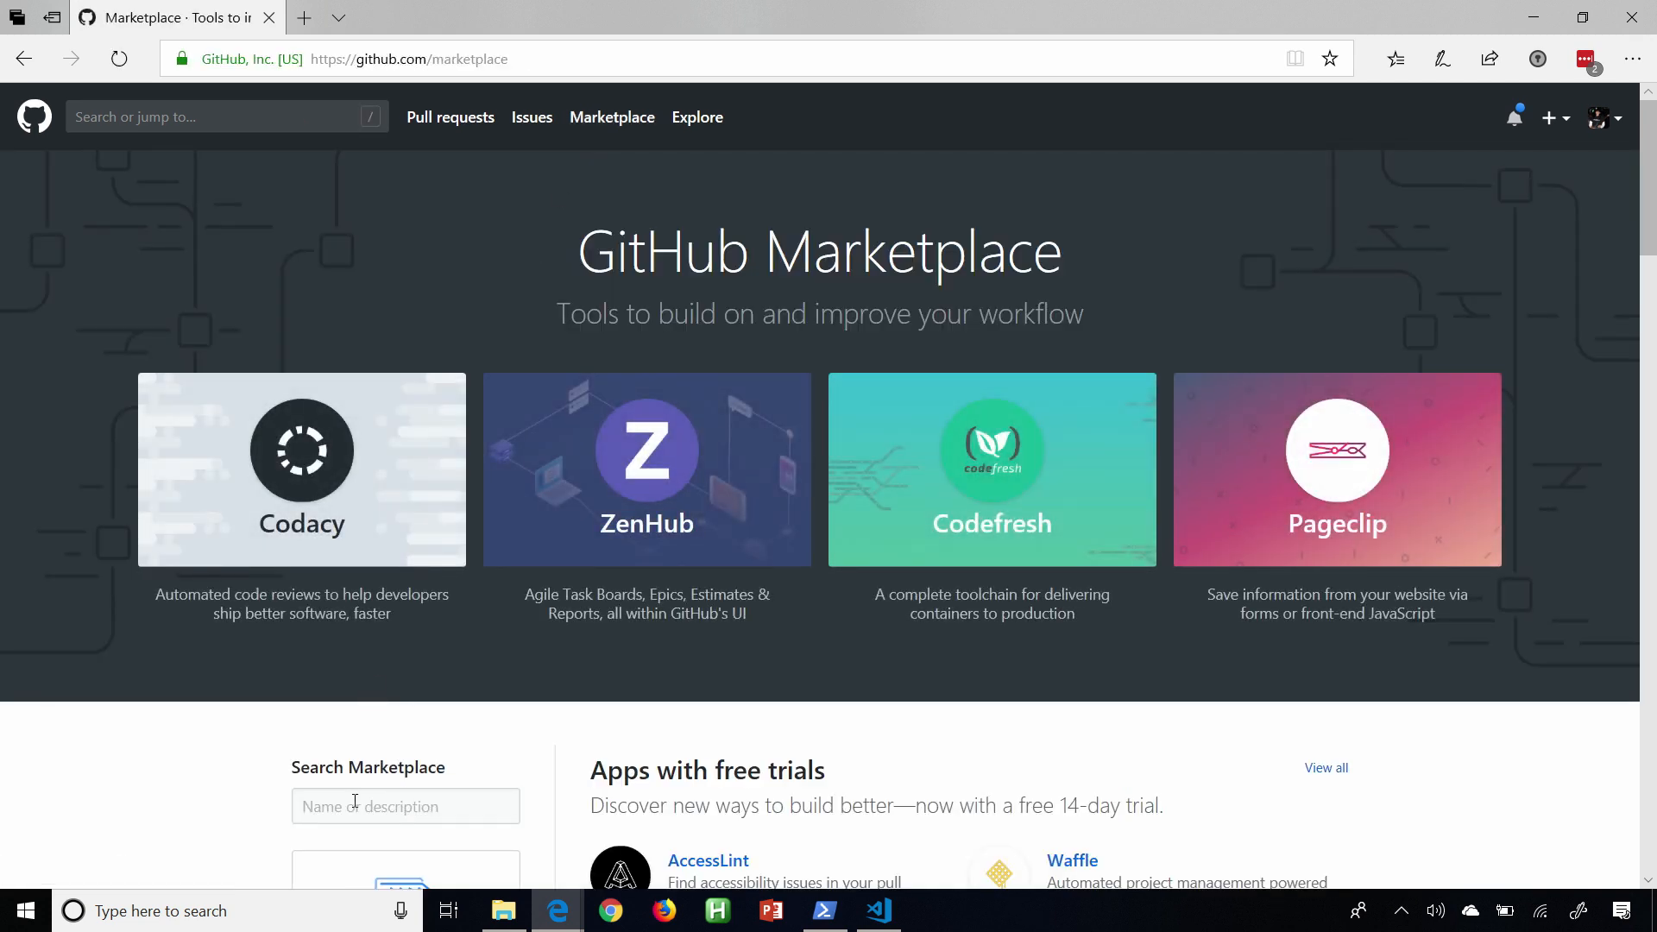
click(355, 801)
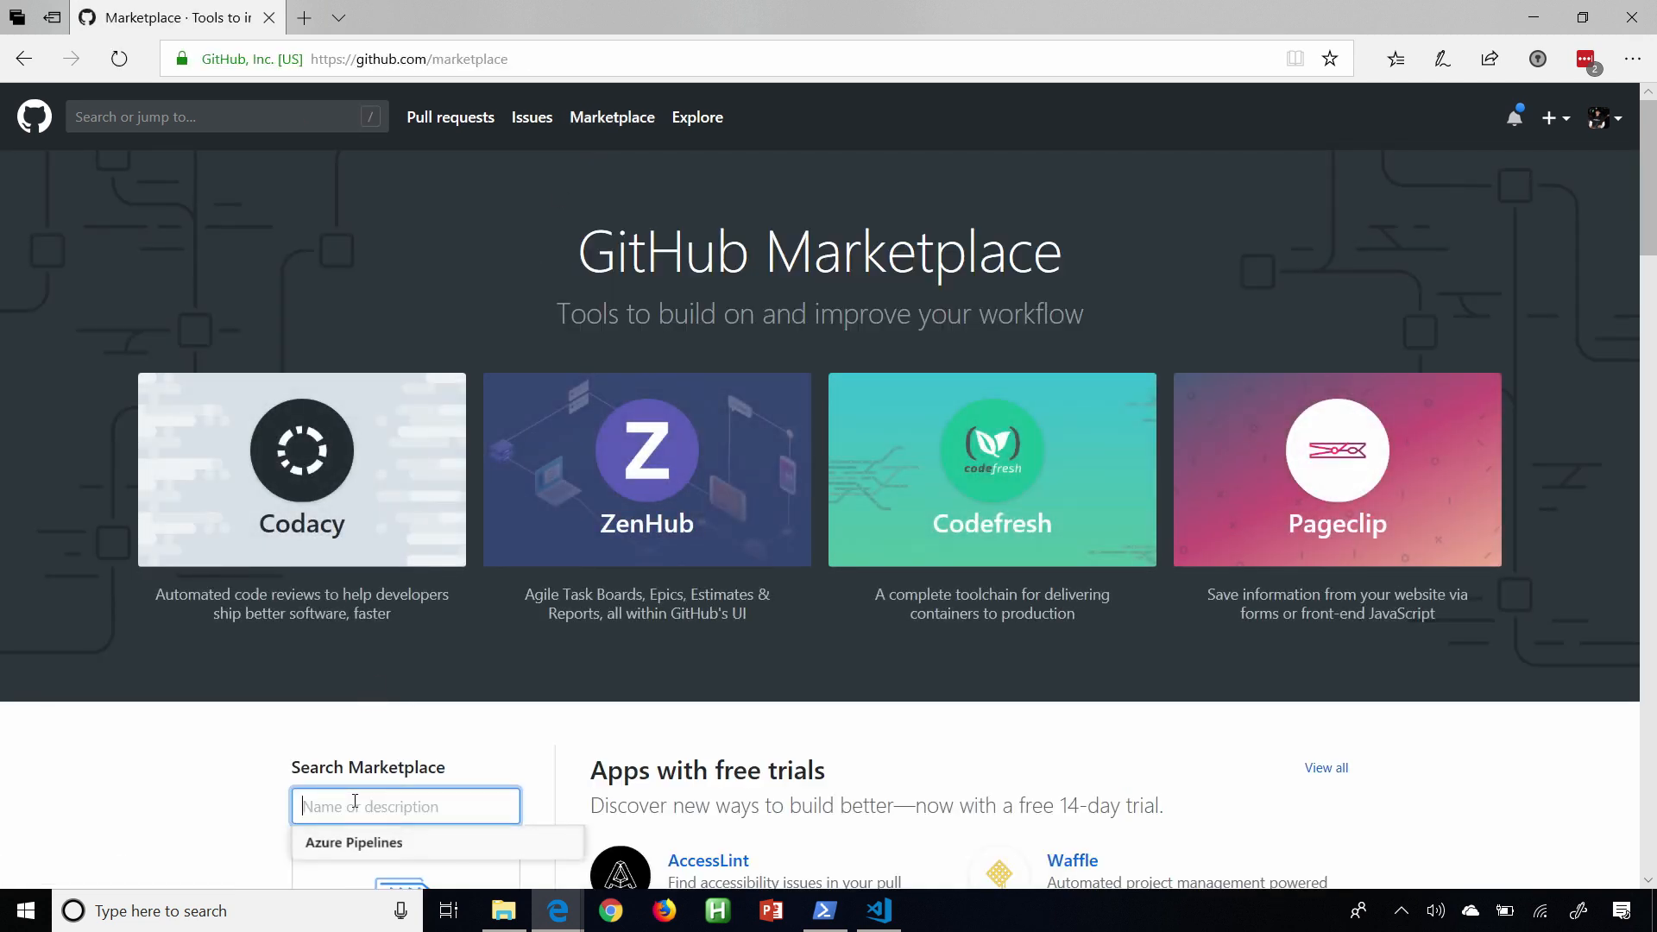
click(392, 855)
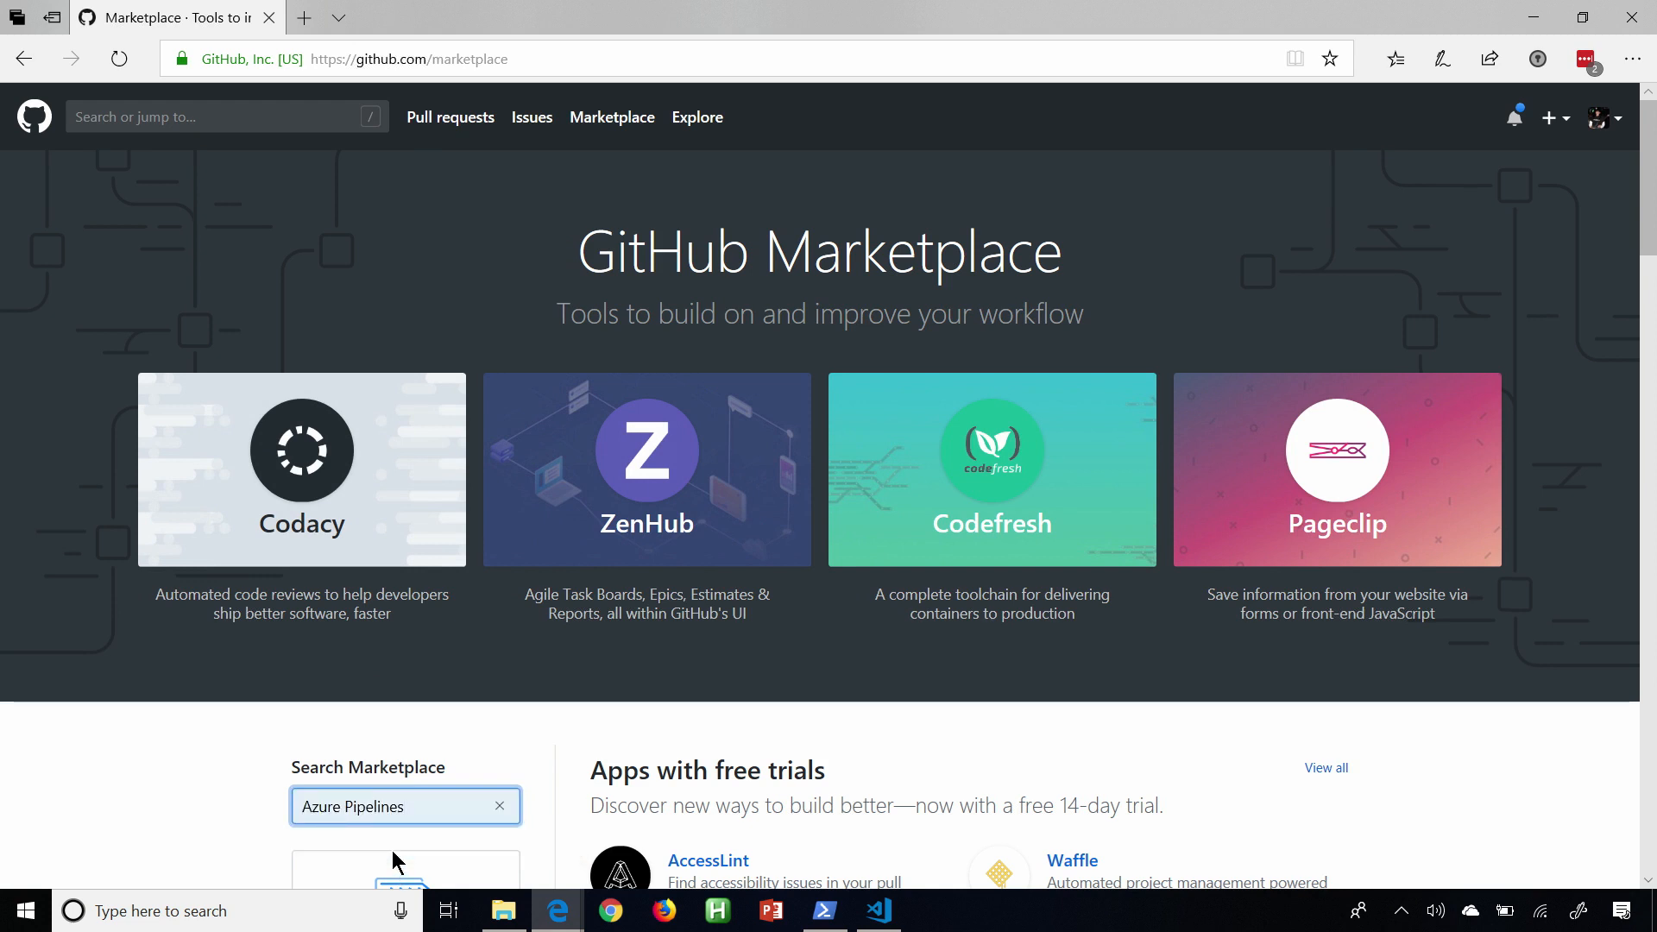
key(Return)
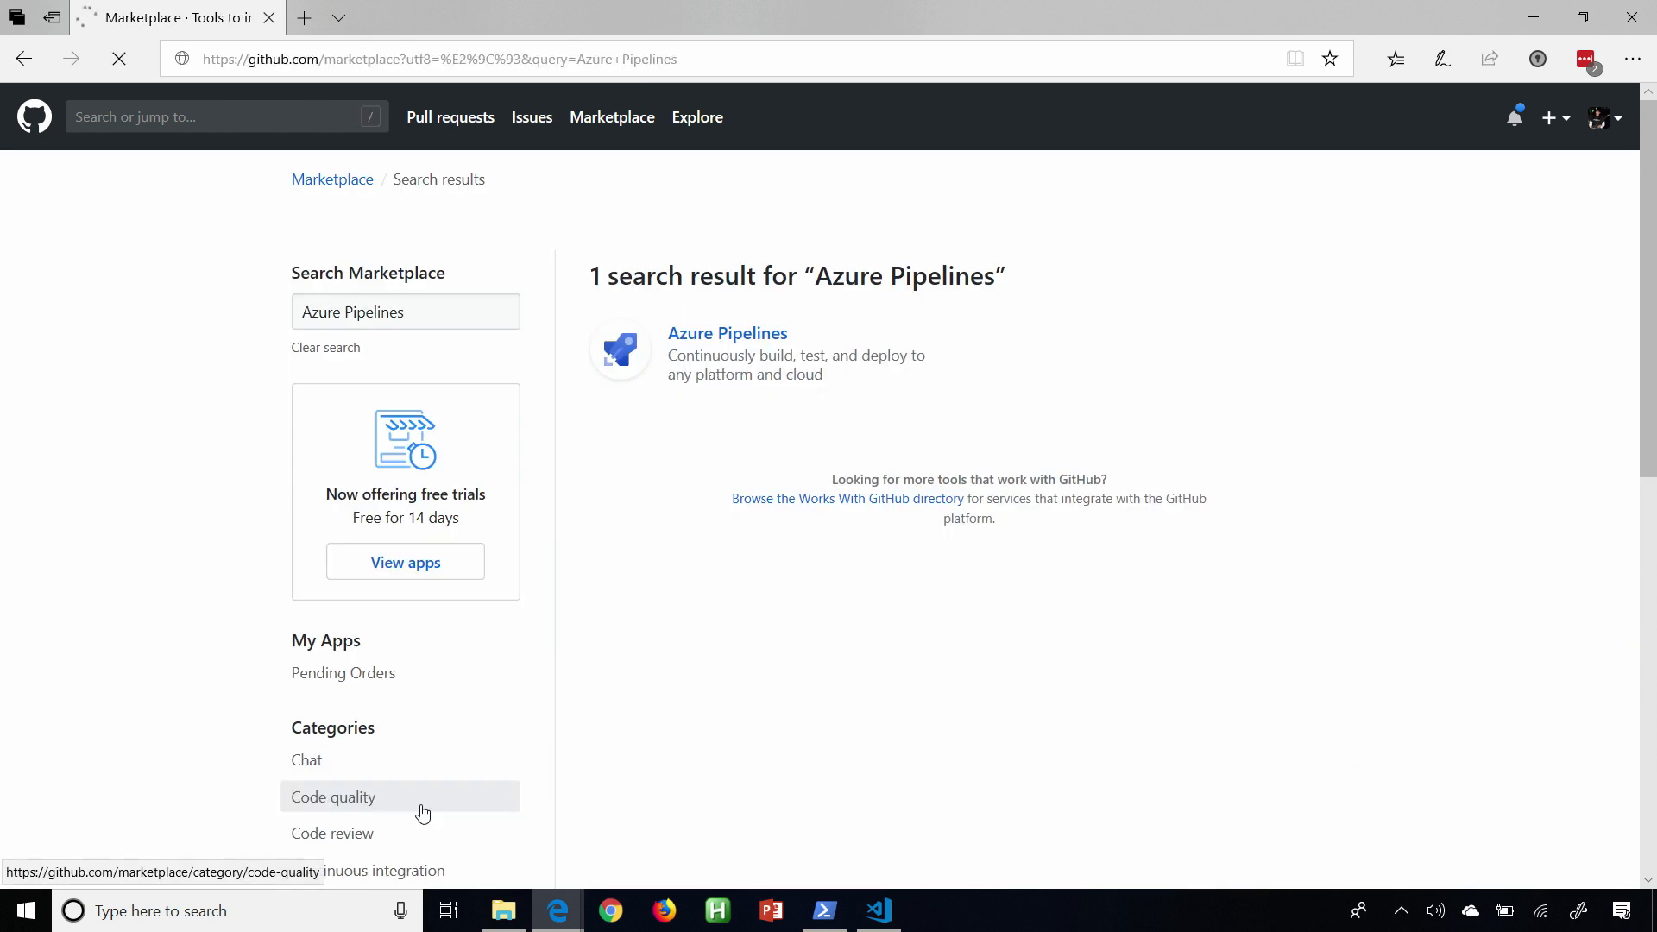
click(422, 805)
click(732, 342)
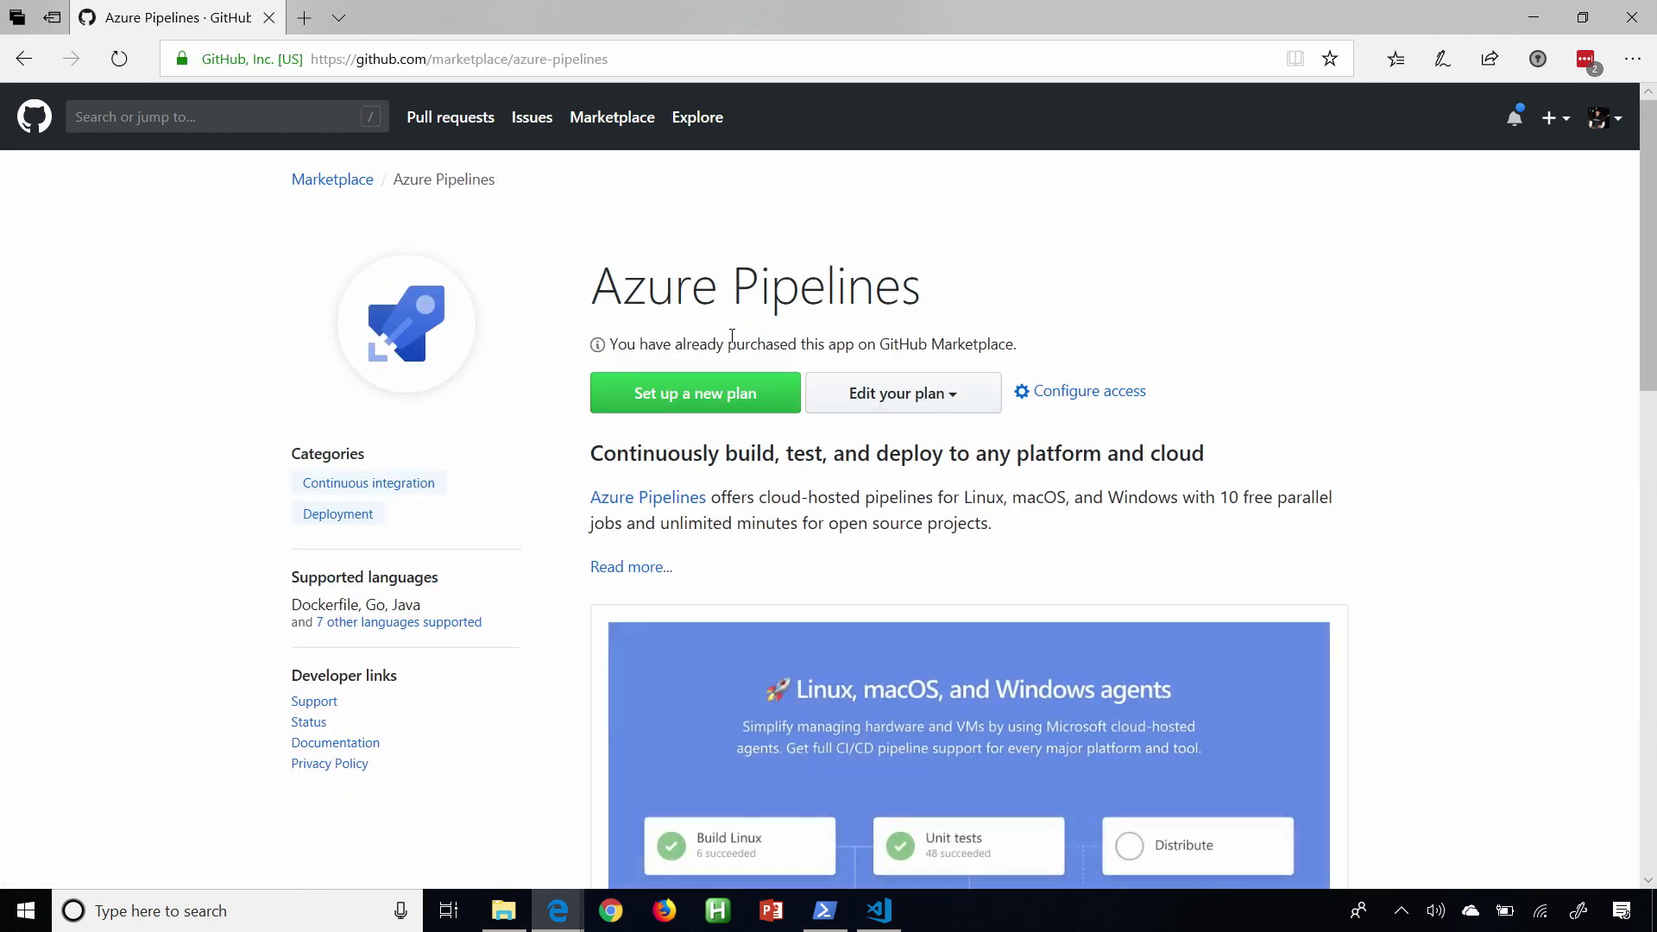
Open the access configuration of the installed Azure Pipelines app, confirming the account password.
click(1080, 392)
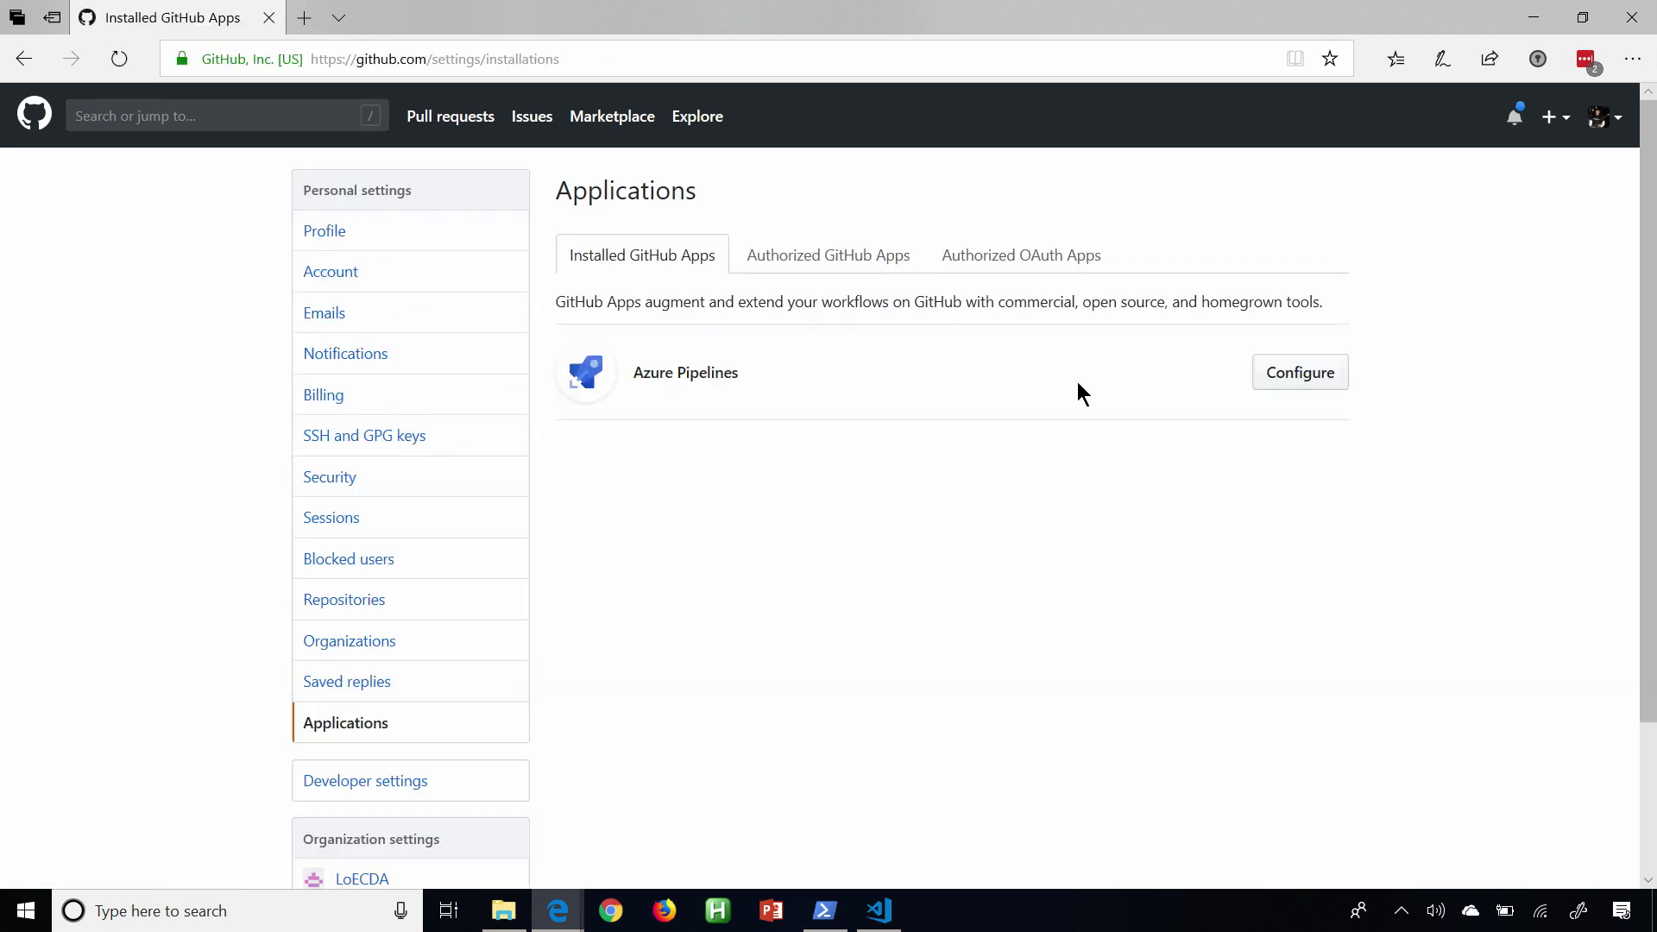
click(1288, 381)
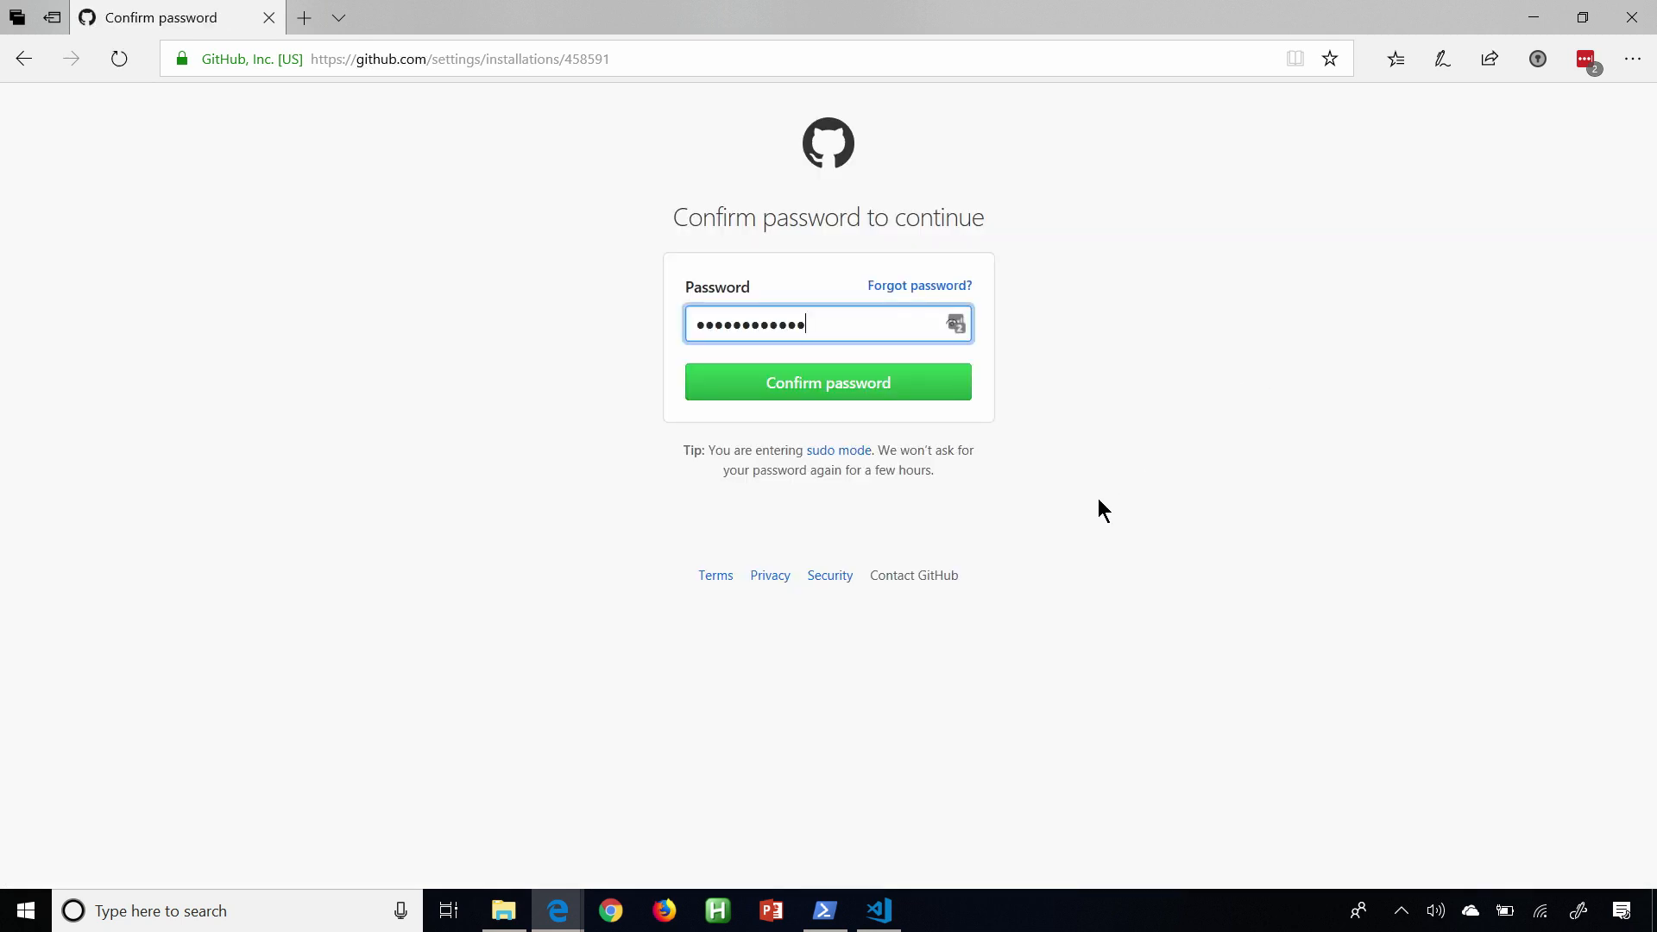
click(827, 385)
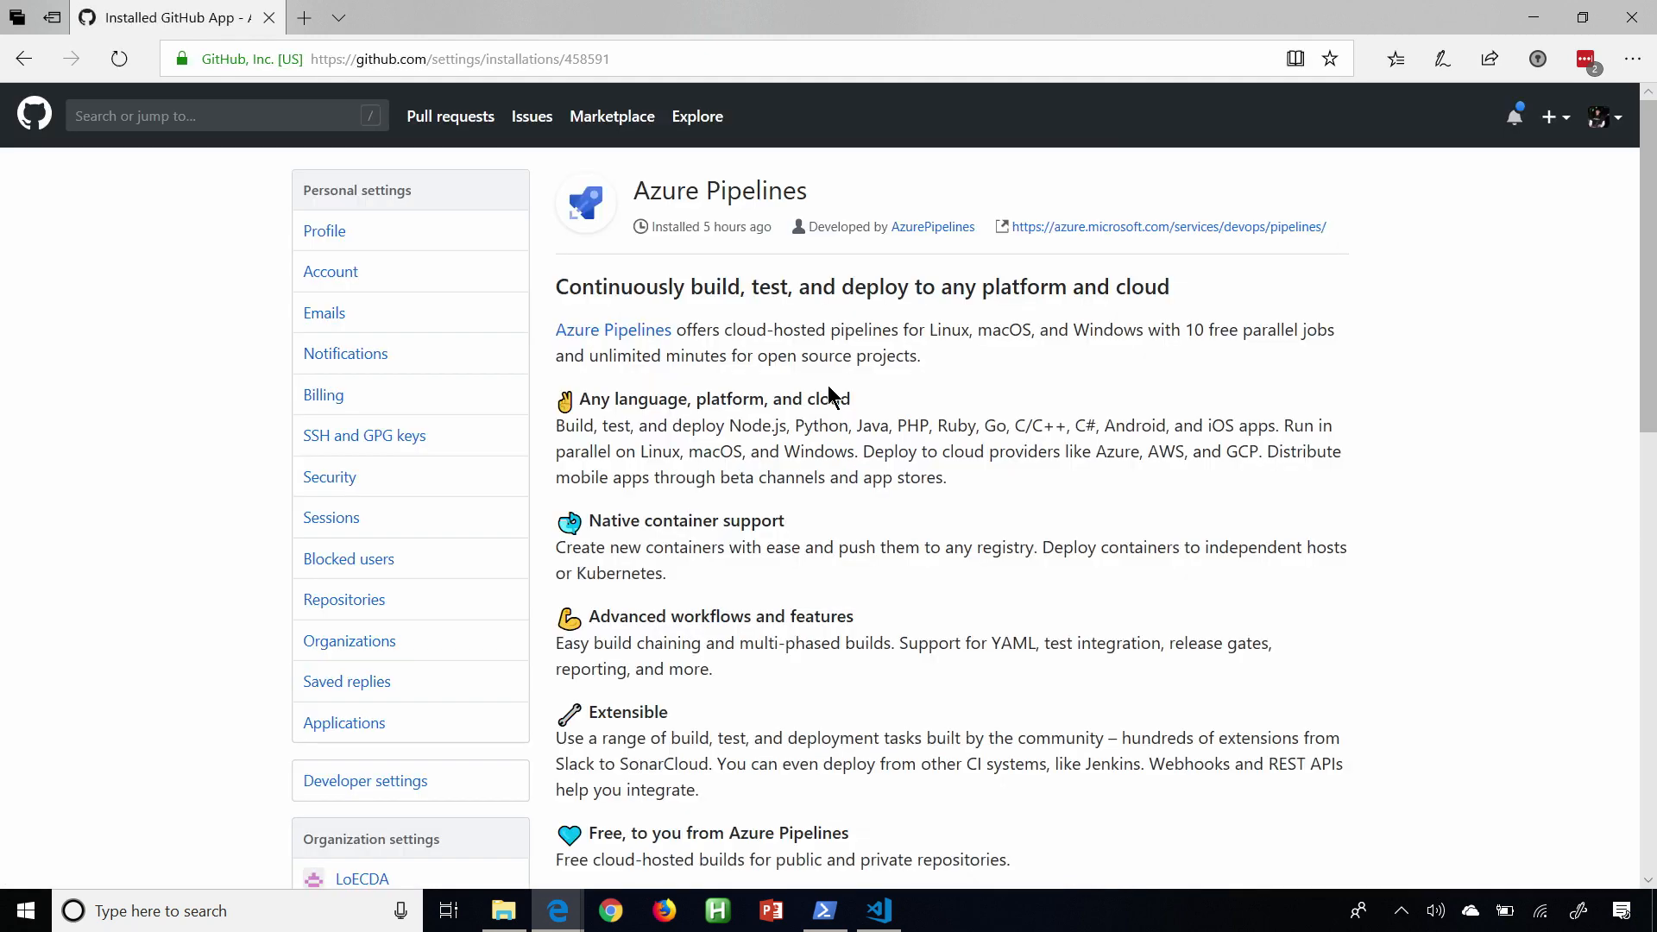
Set Azure Pipelines' repository access to only select repositories, keeping AbelTailWindFrontEnd, and save it.
scroll(830, 397, down, 10)
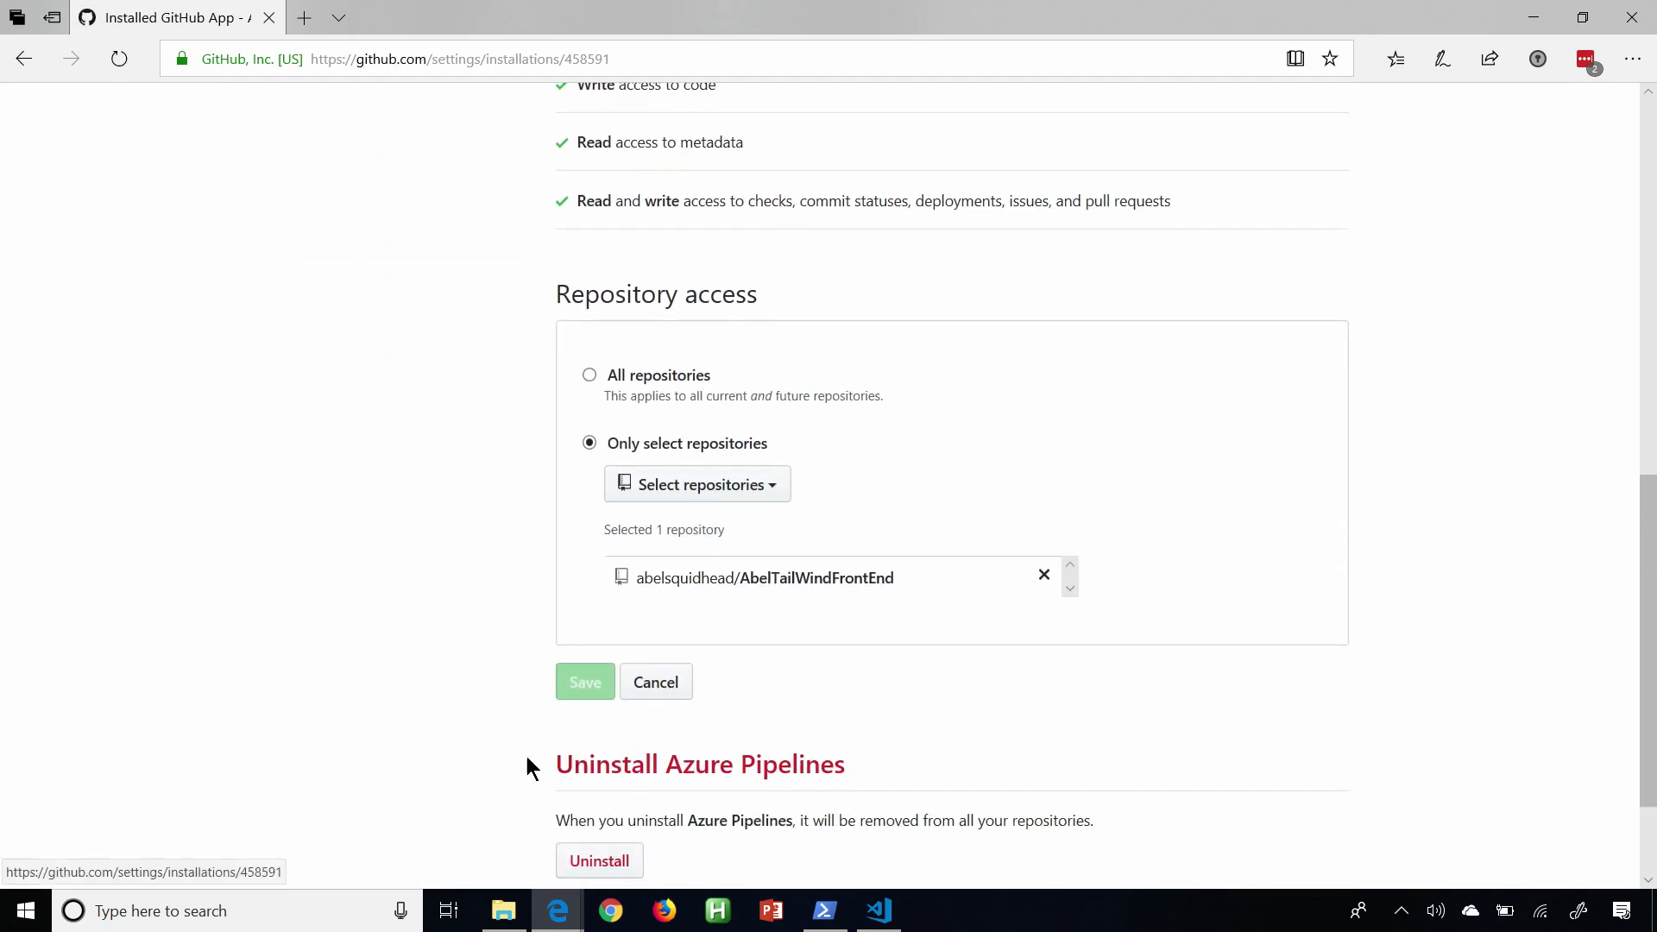
click(591, 376)
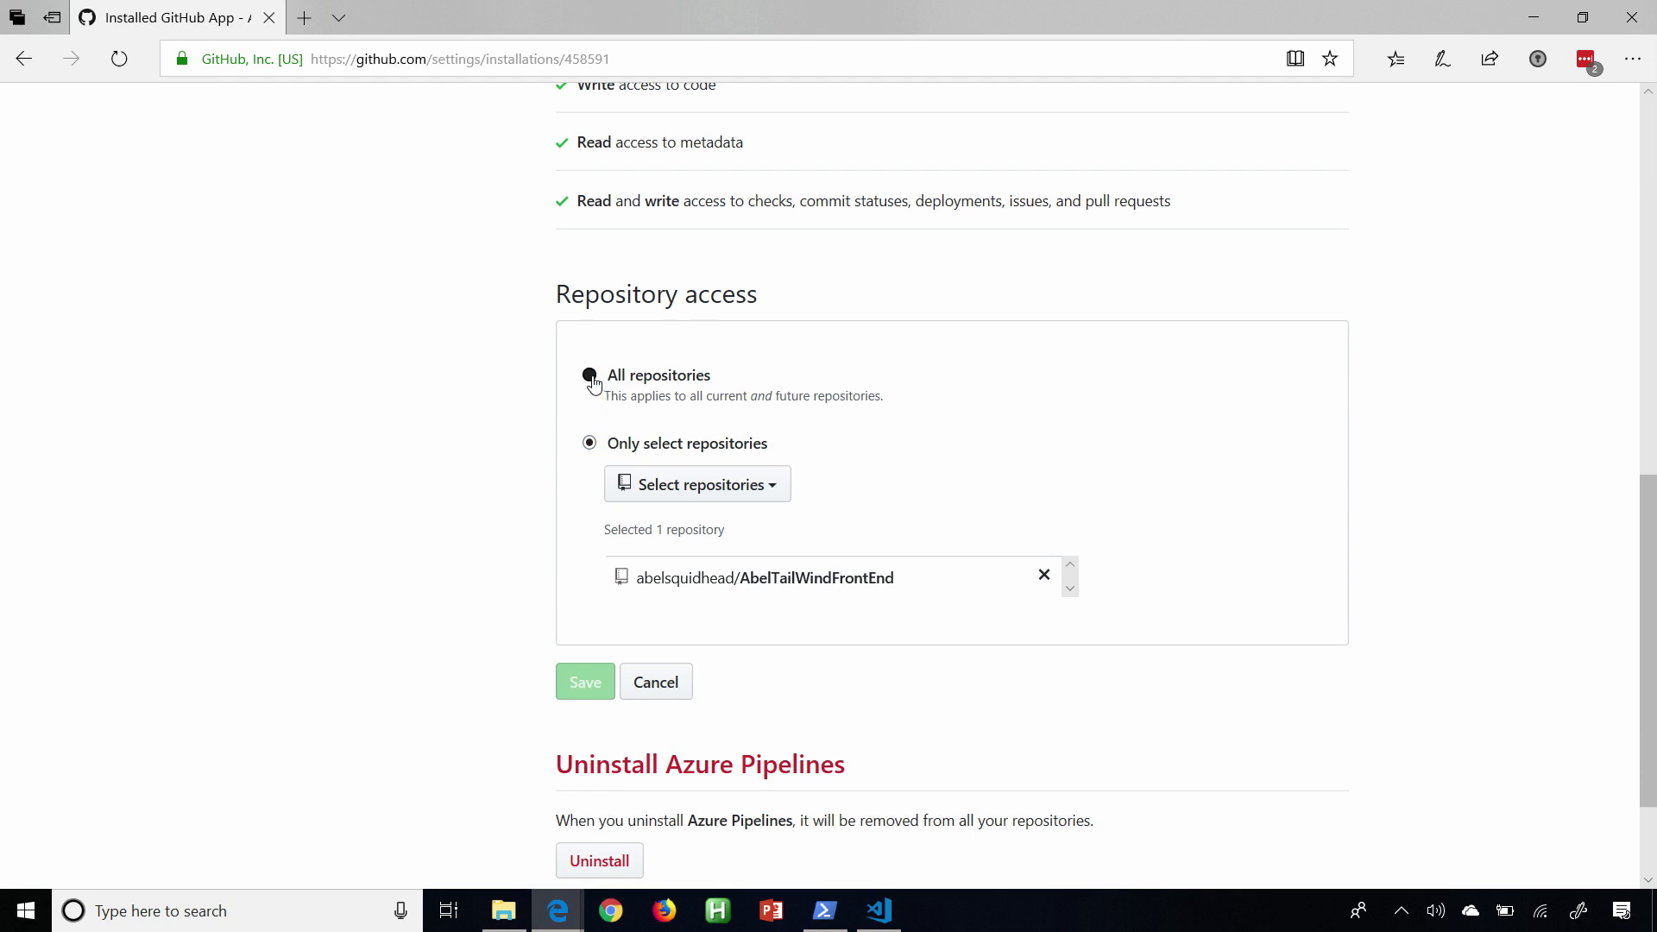
click(590, 444)
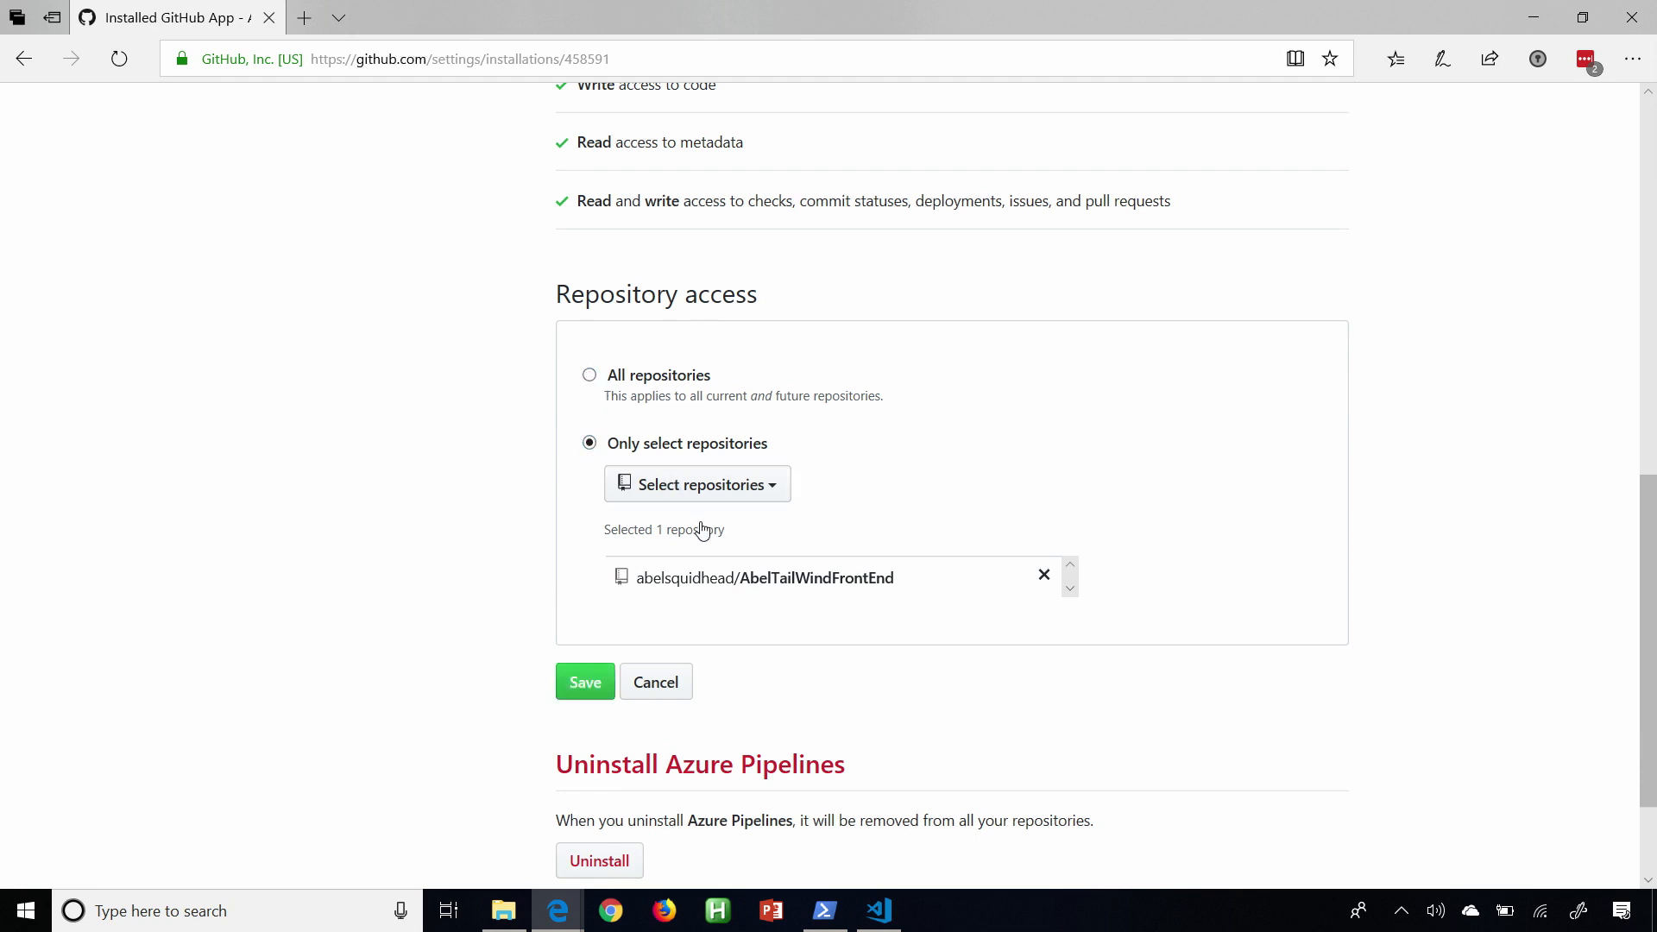
click(593, 696)
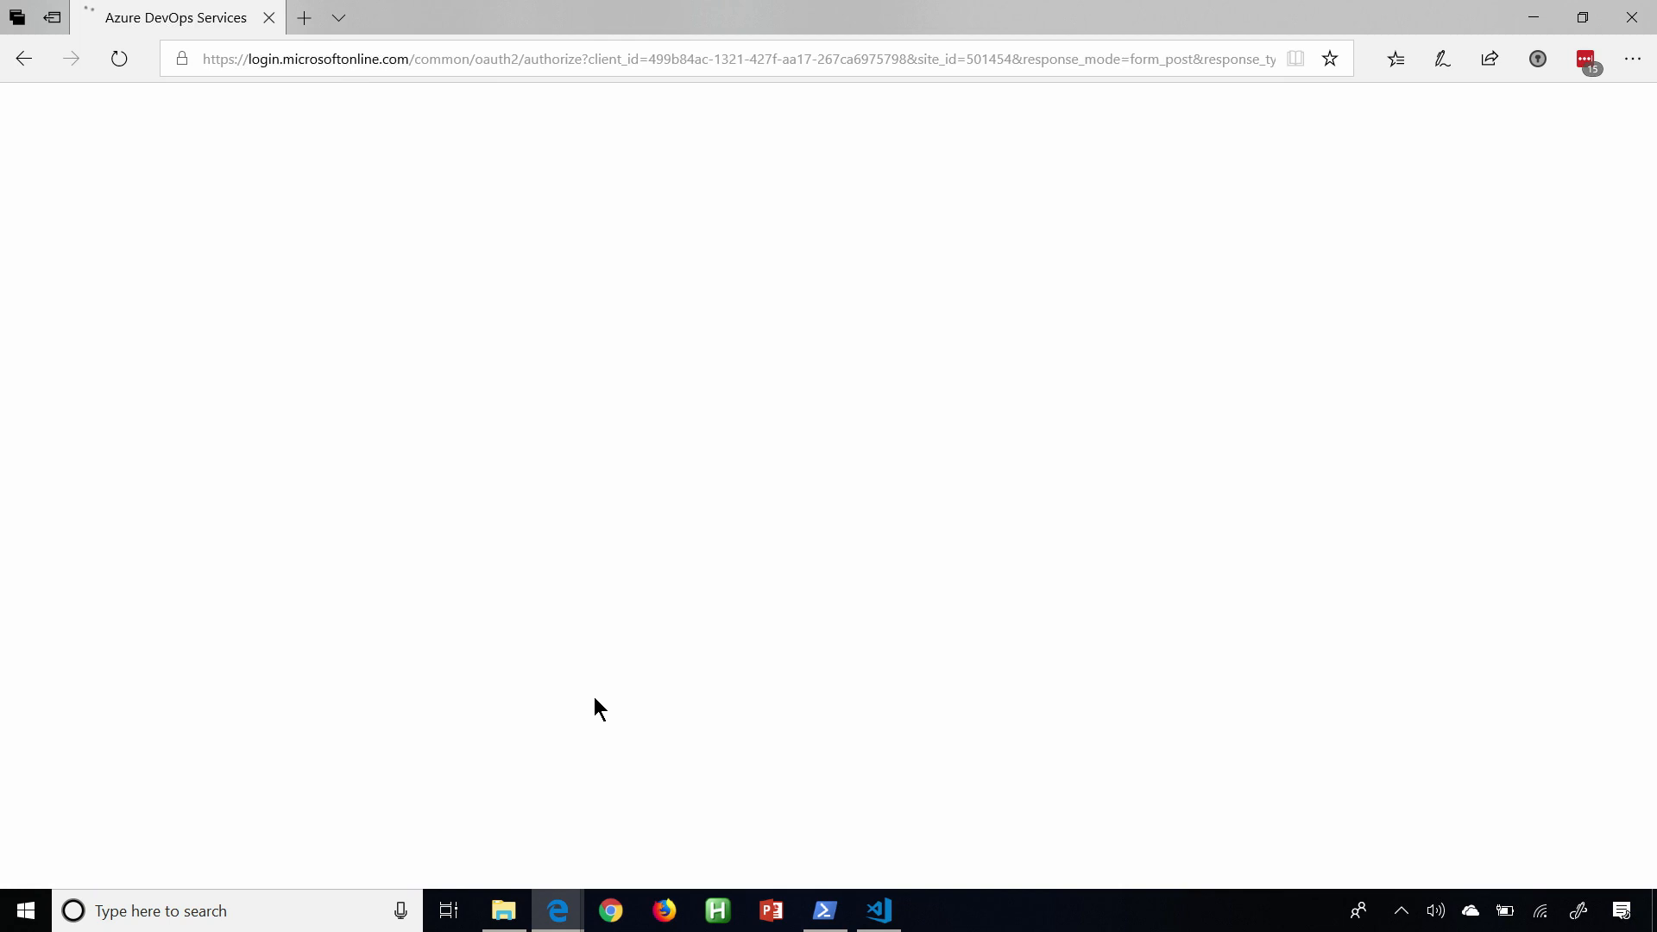
Set up the Azure Pipelines project with organization AzureDevOpsDemo-a and project Connect2018, and continue.
click(776, 436)
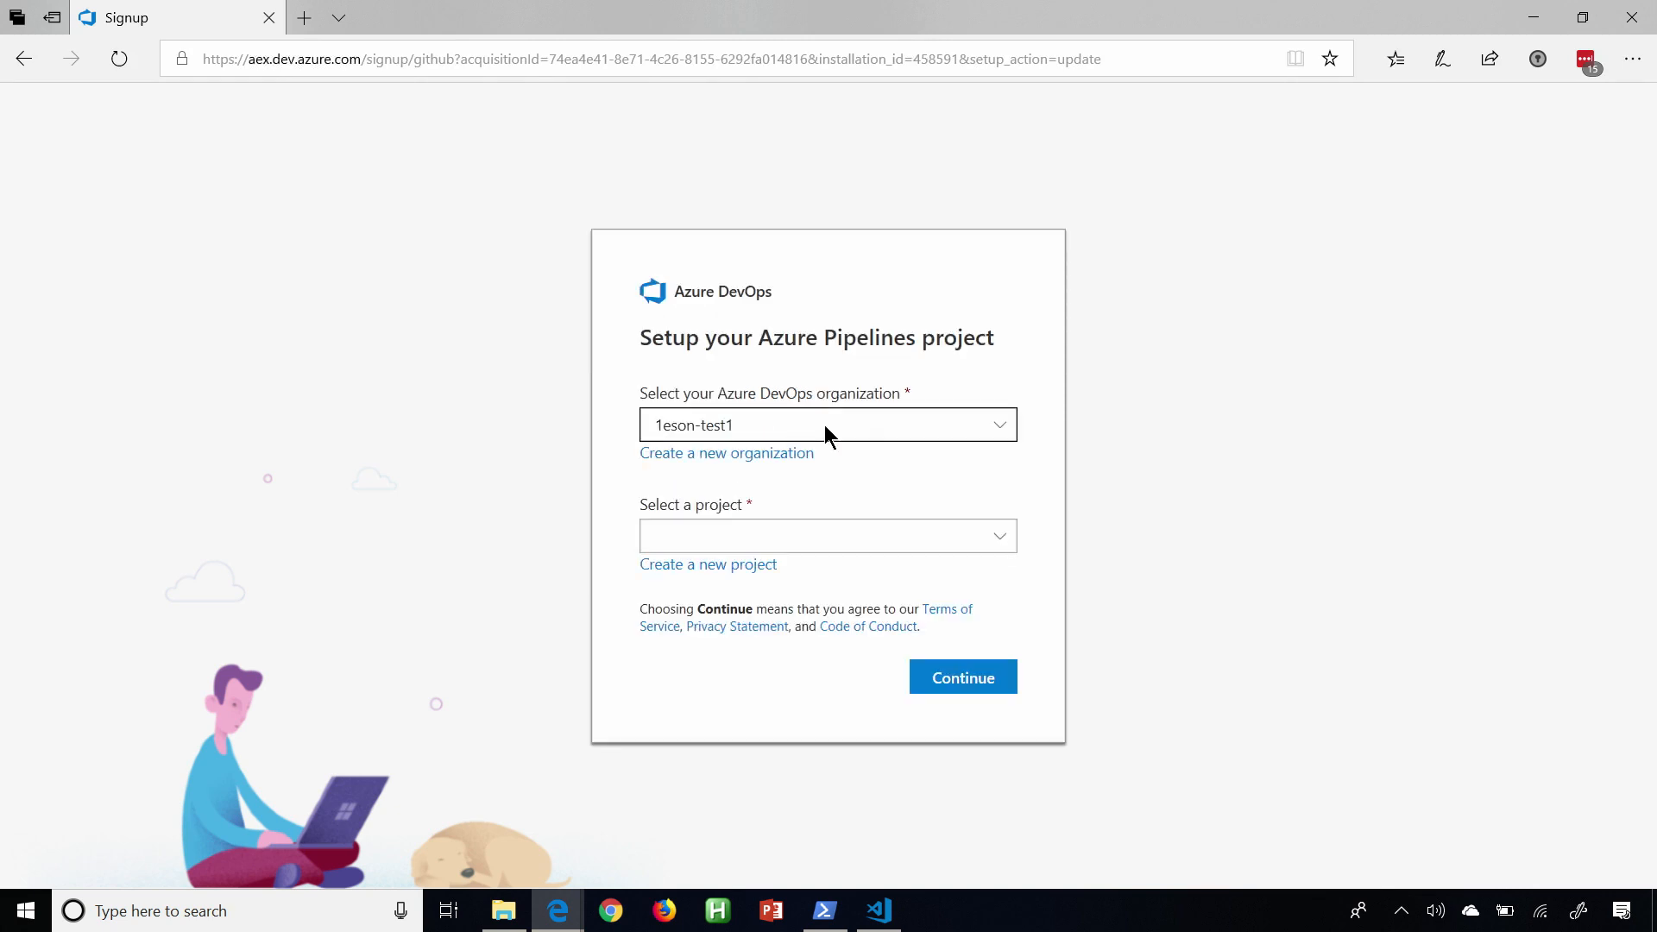
click(998, 434)
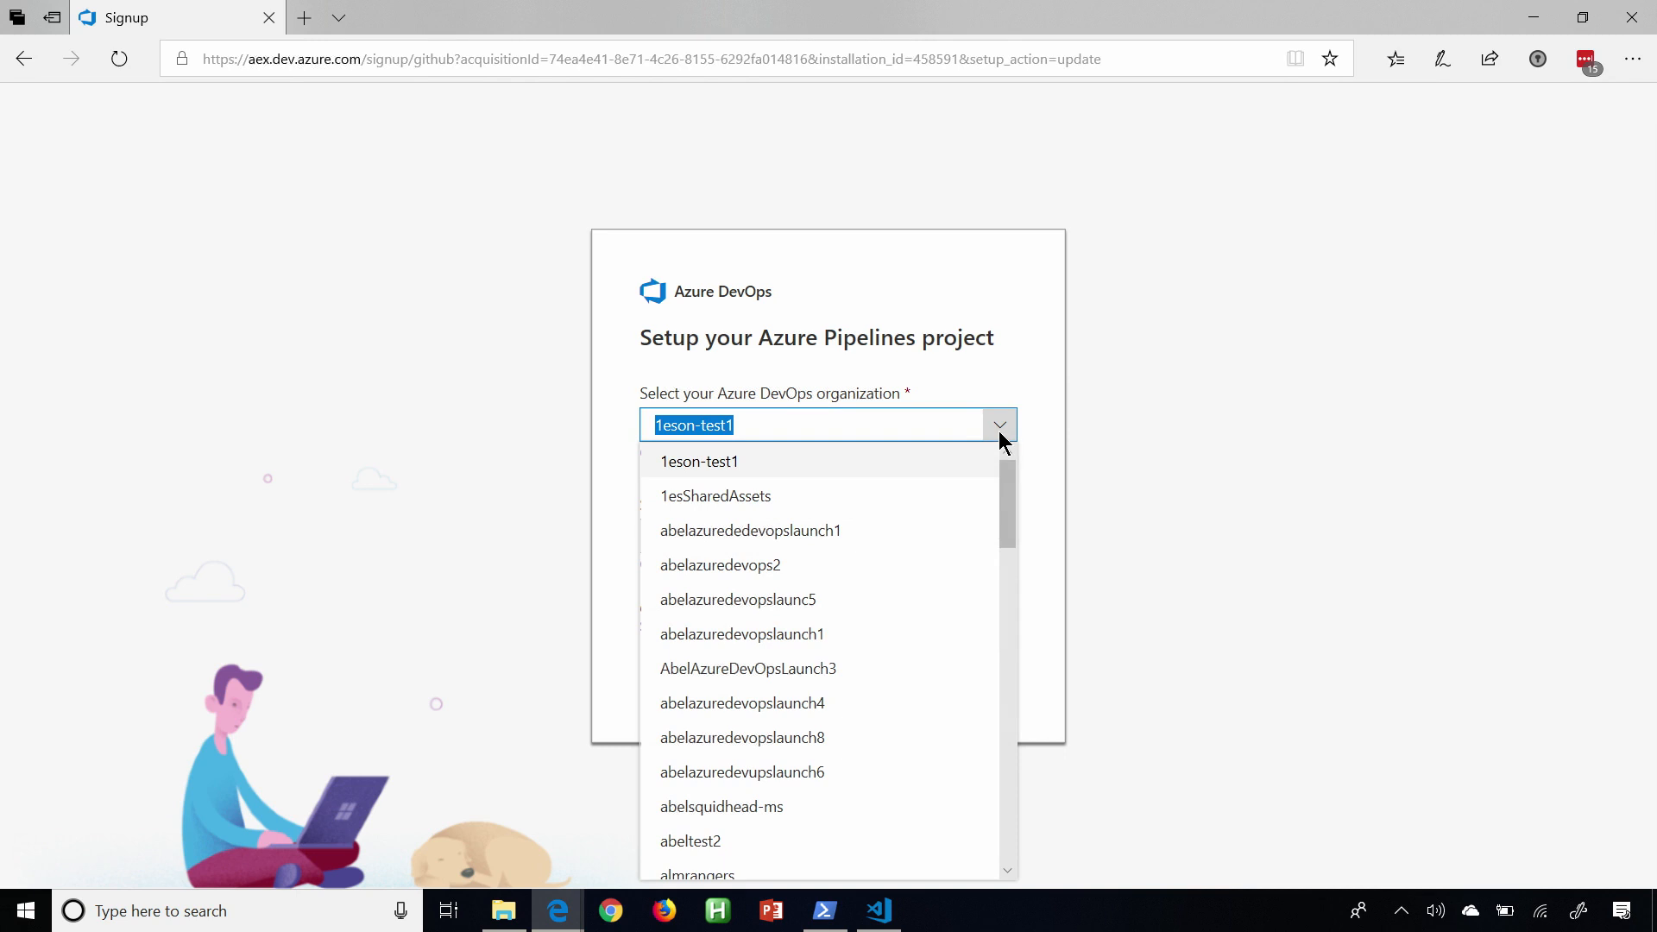
drag(1010, 500, 1010, 588)
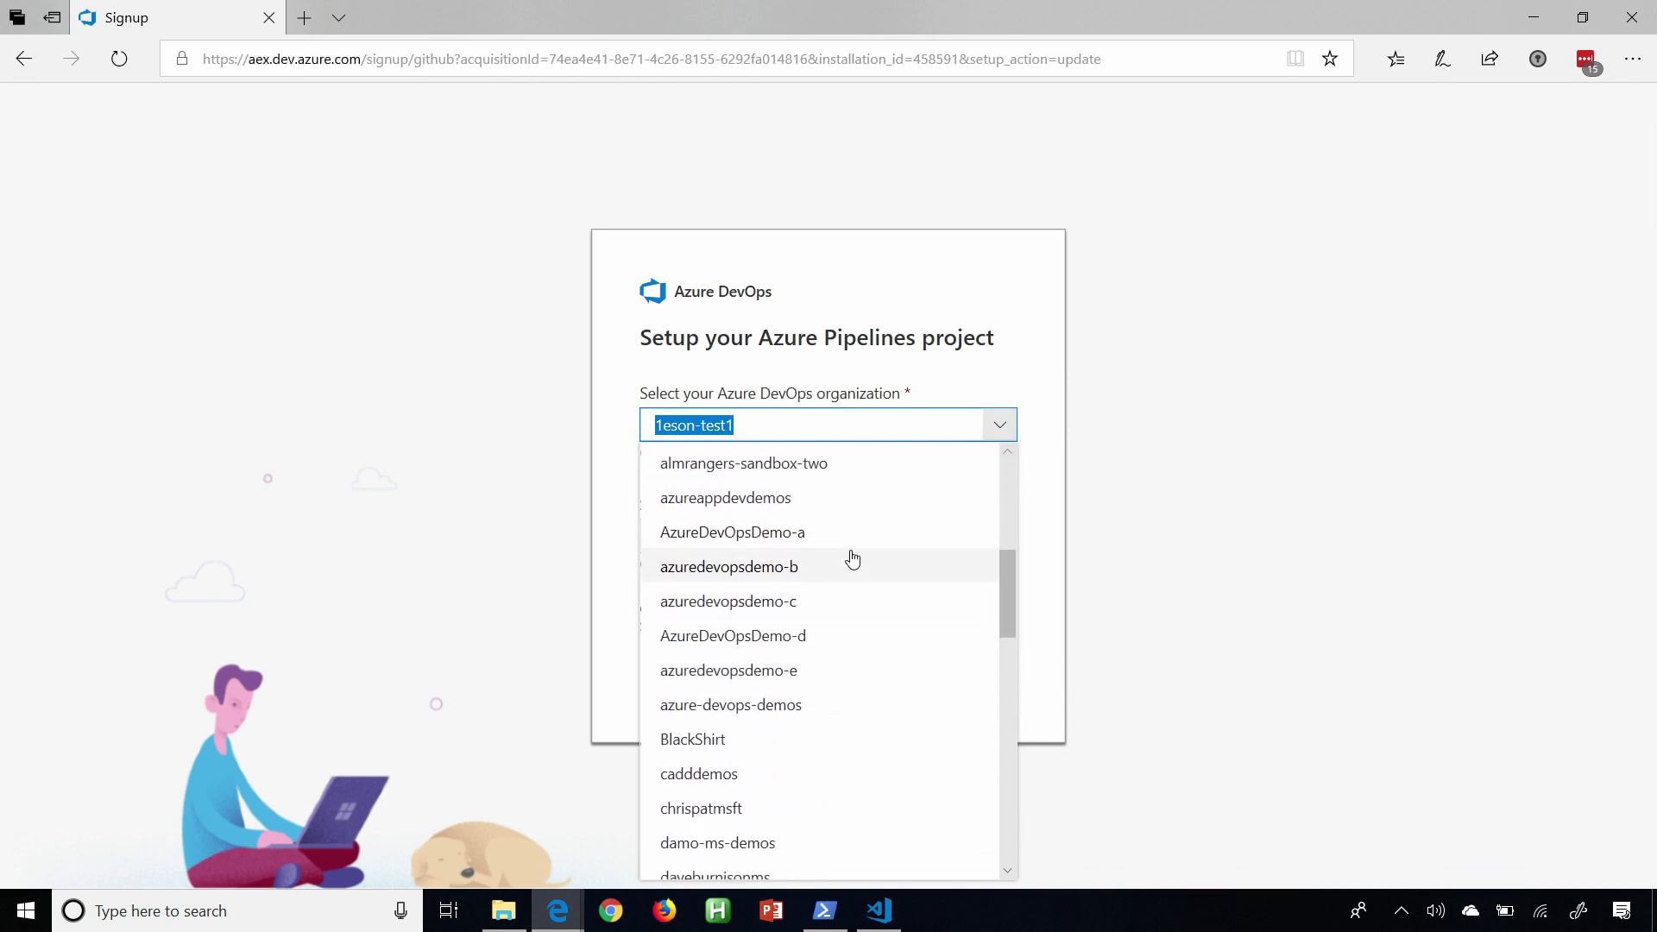
click(846, 536)
click(1003, 539)
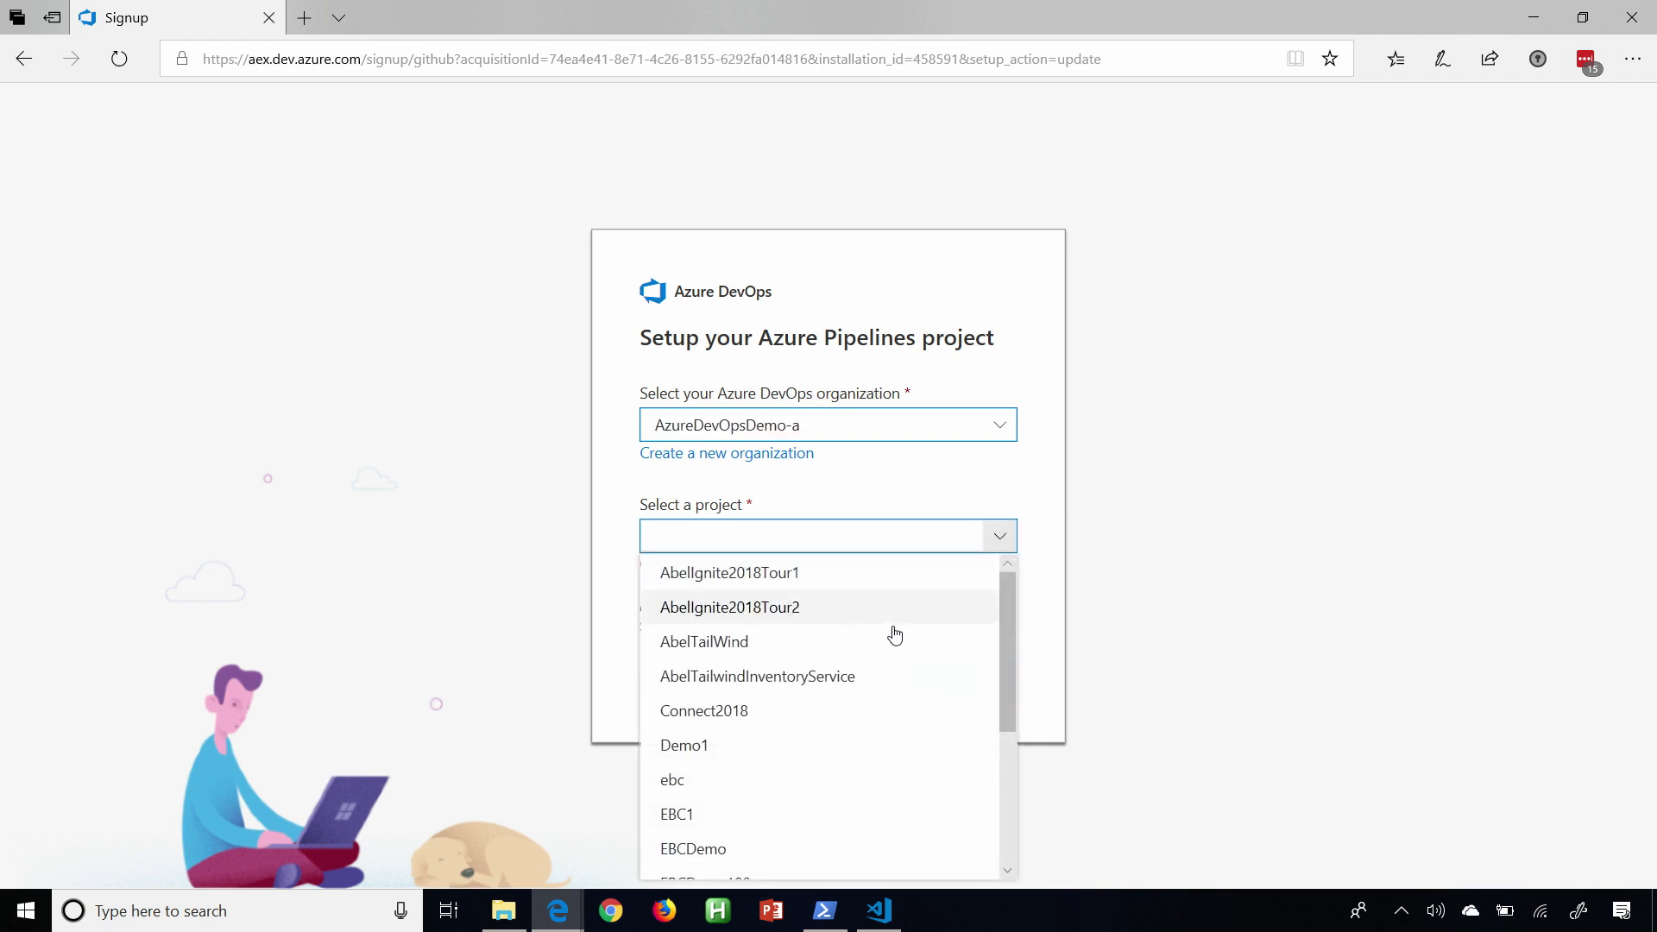
click(761, 720)
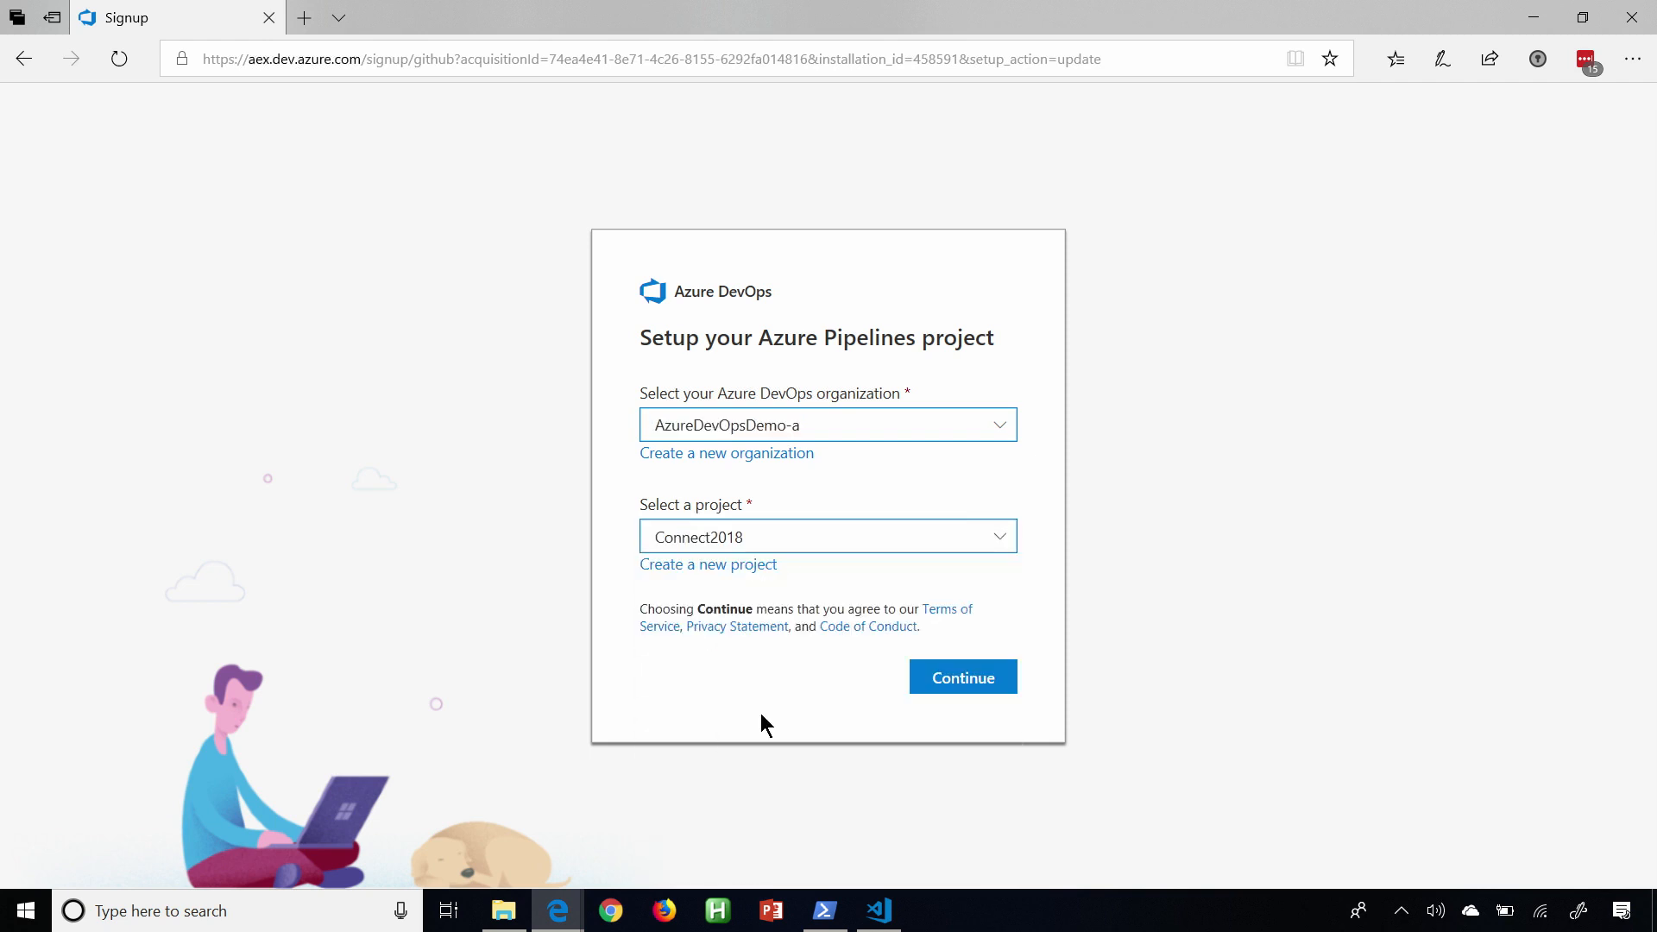
click(944, 682)
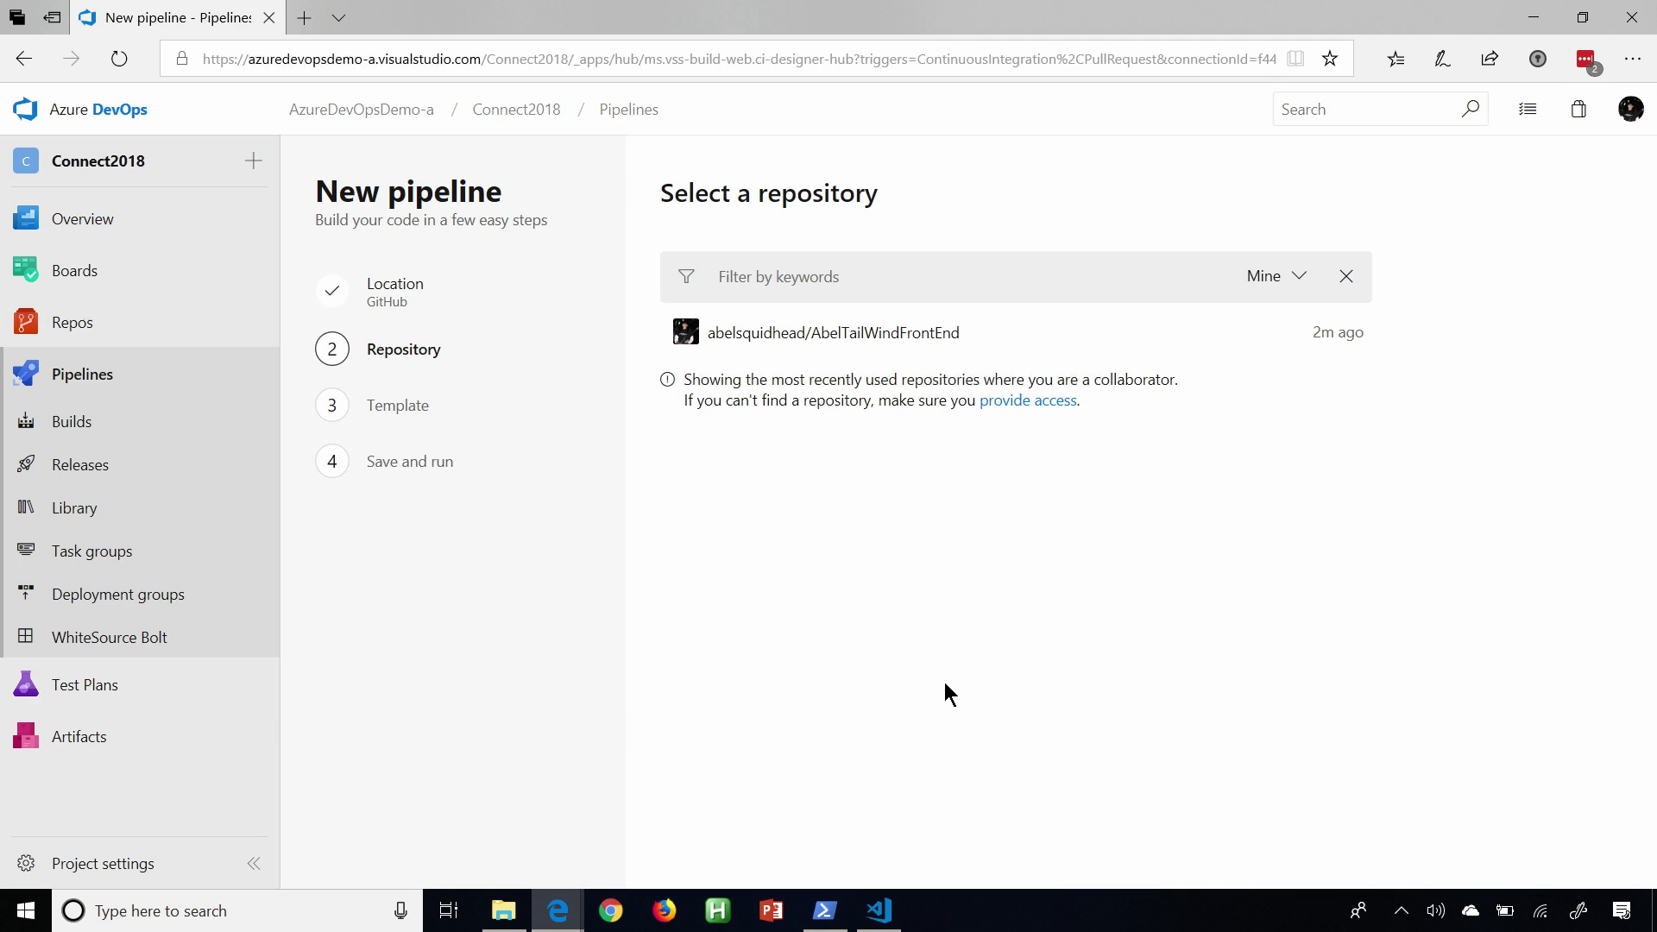
Base the new pipeline on the AbelTailWindFrontEnd repository and the recommended Node.js template.
click(851, 336)
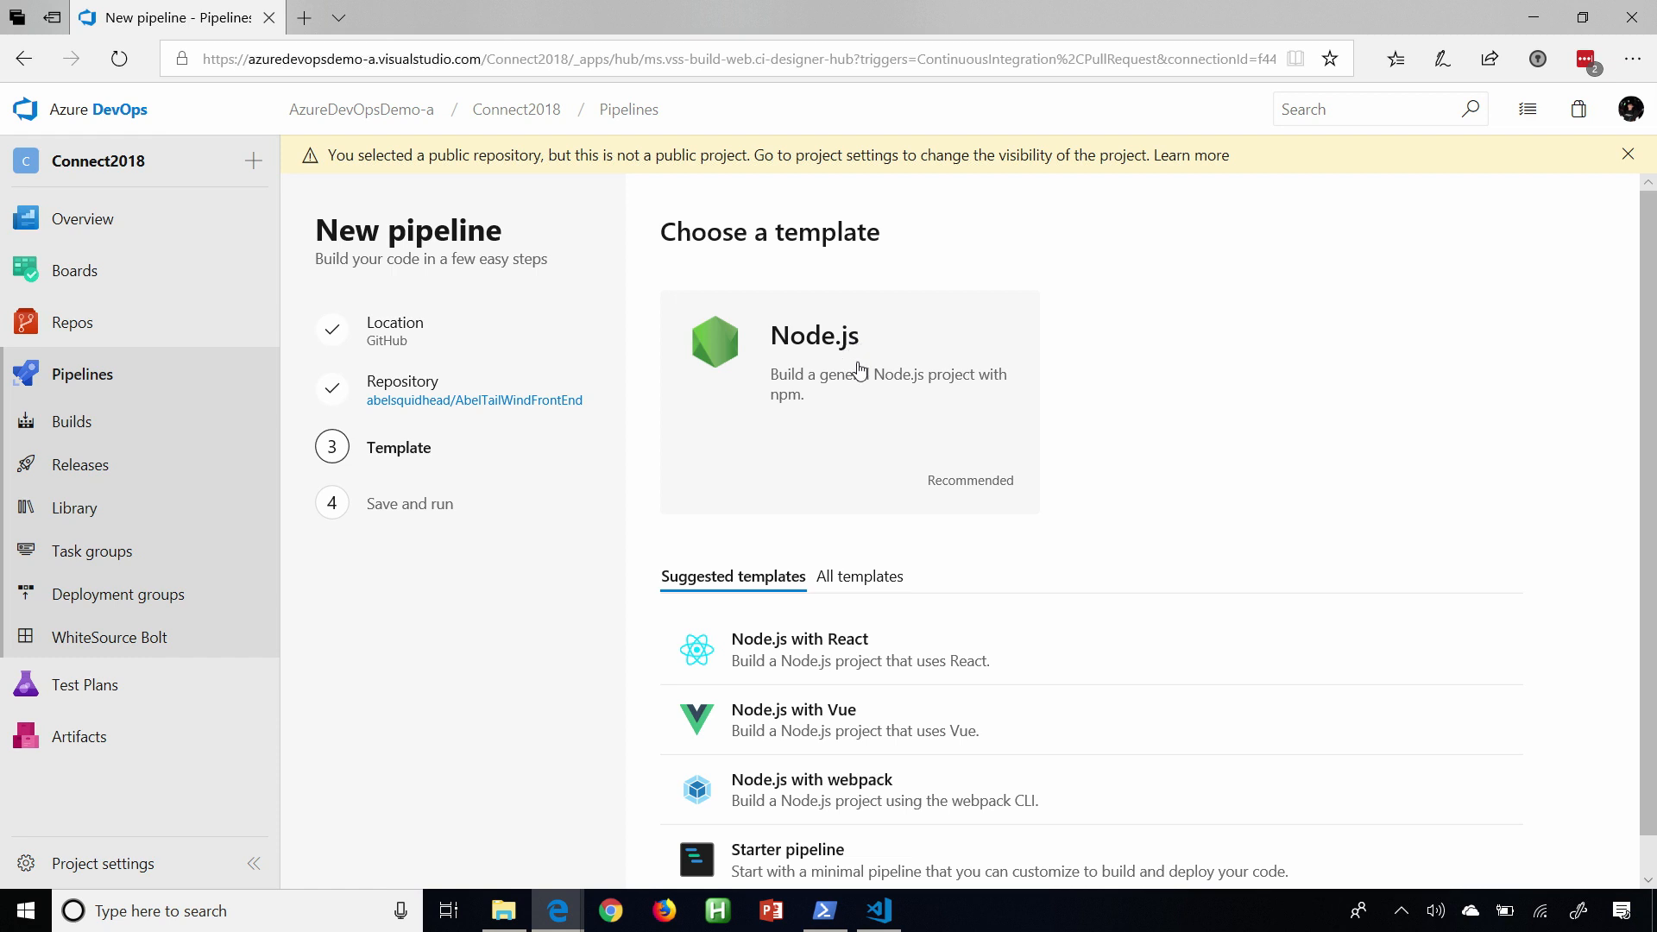
click(858, 373)
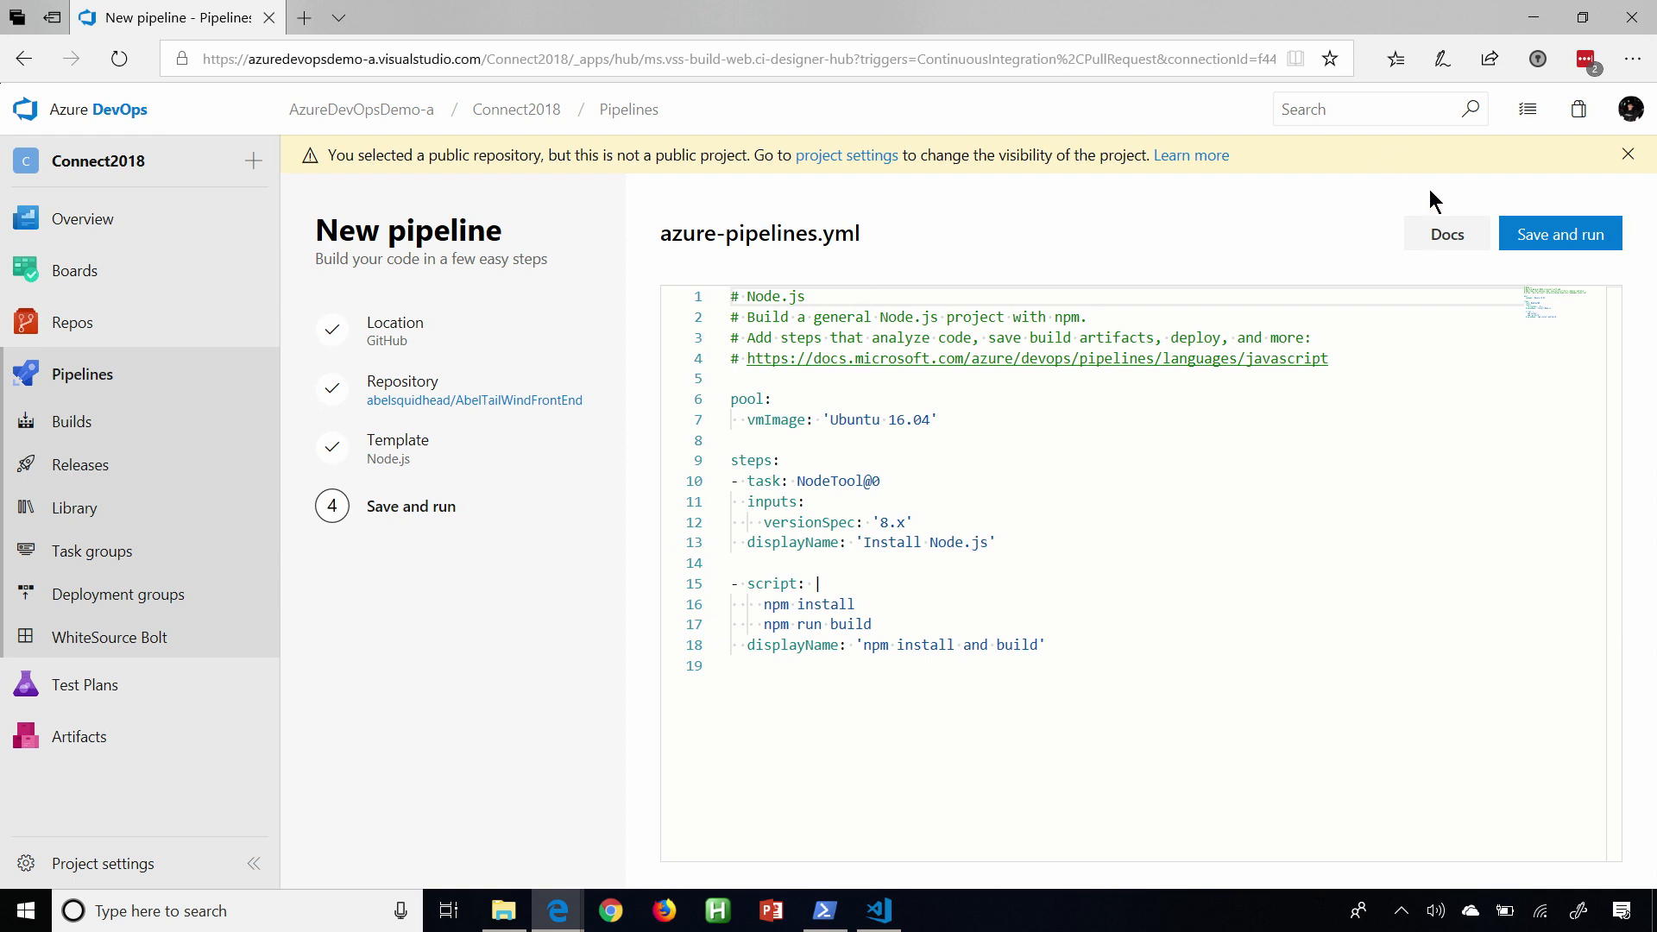
Look through the Azure Pipelines documentation from the YAML editor, then close it.
click(1444, 234)
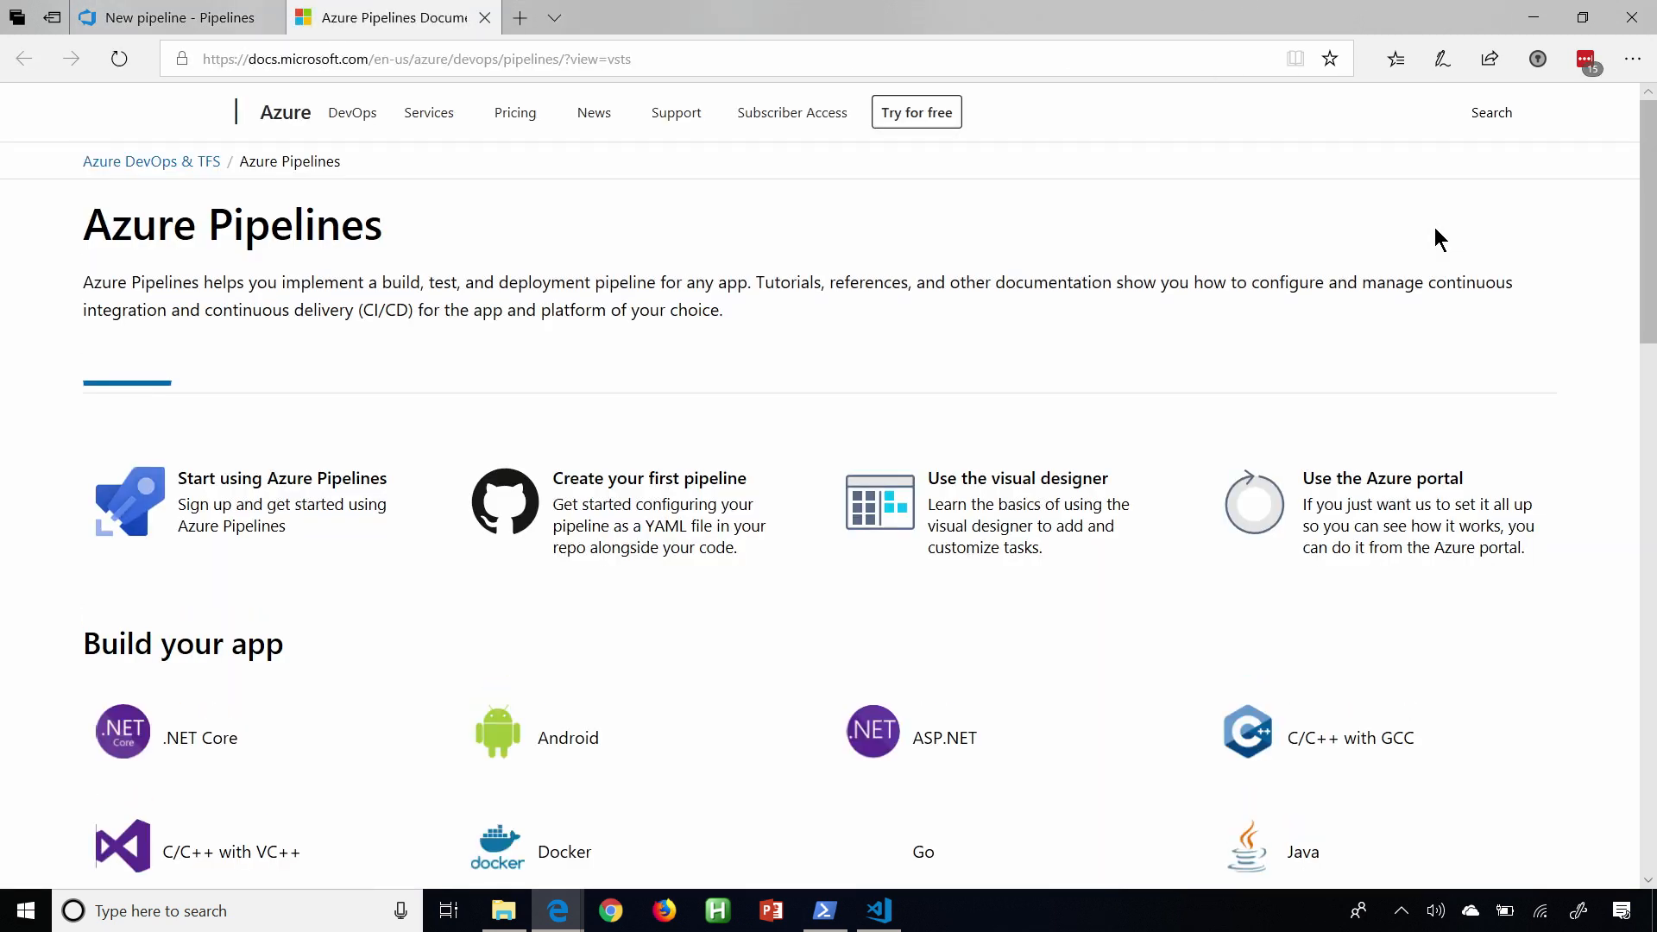
scroll(1014, 475, down, 20)
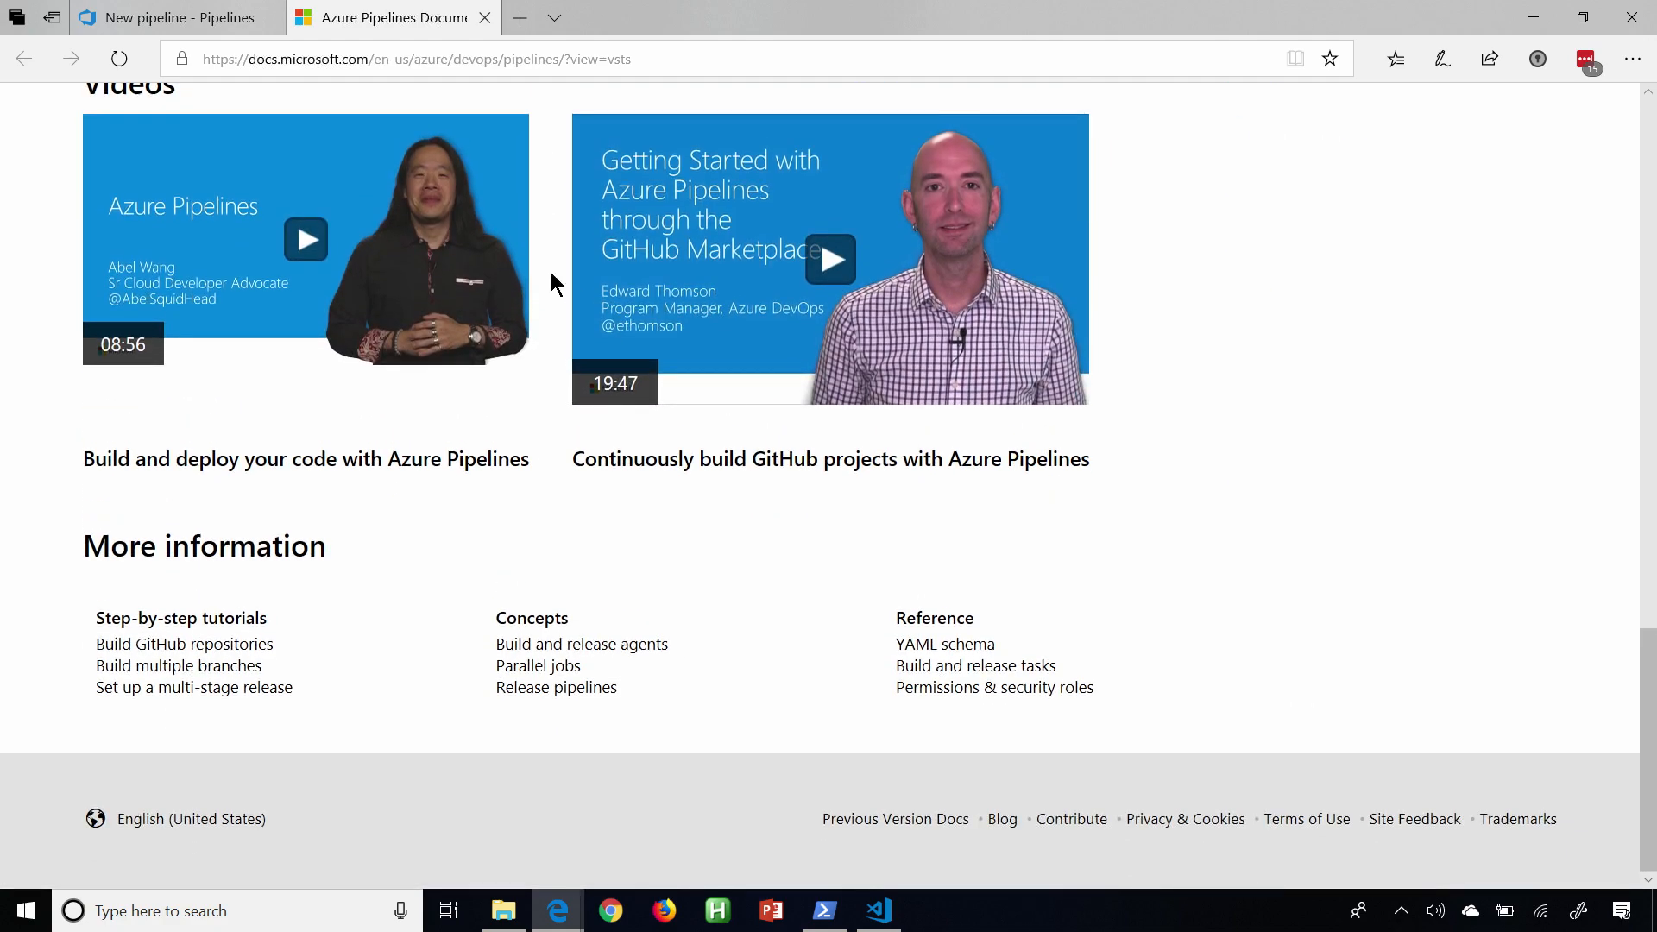
click(486, 17)
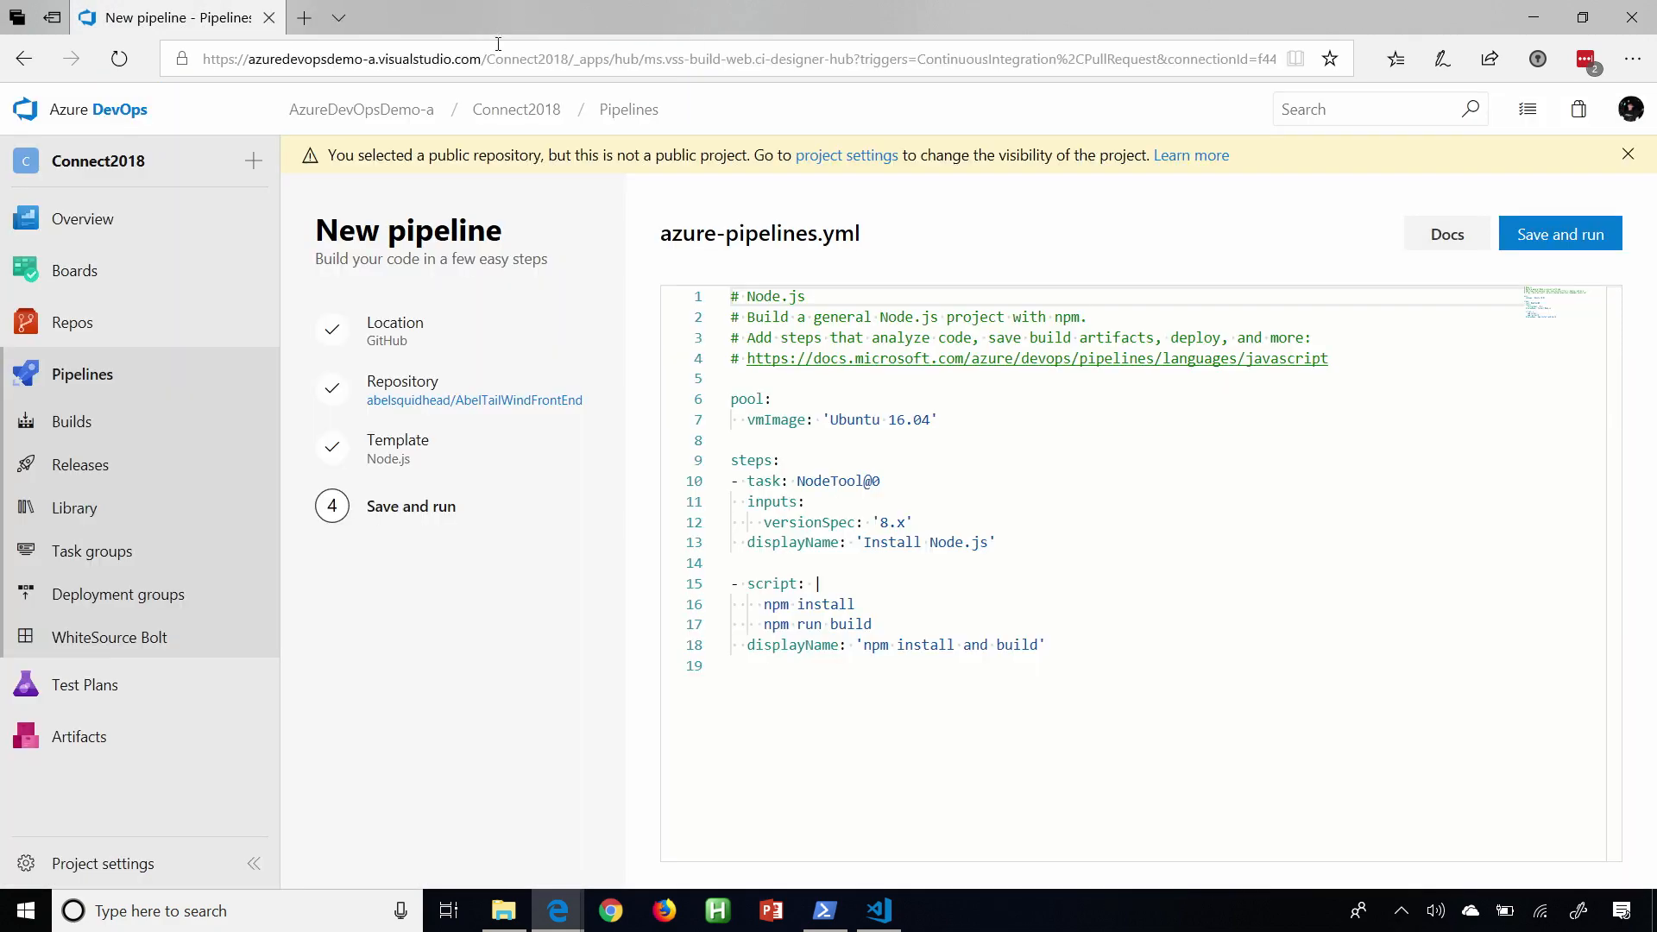
Save and run the pipeline, committing azure-pipelines.yml directly to master with the message "Set up CI with Azure Pipelines".
click(1565, 245)
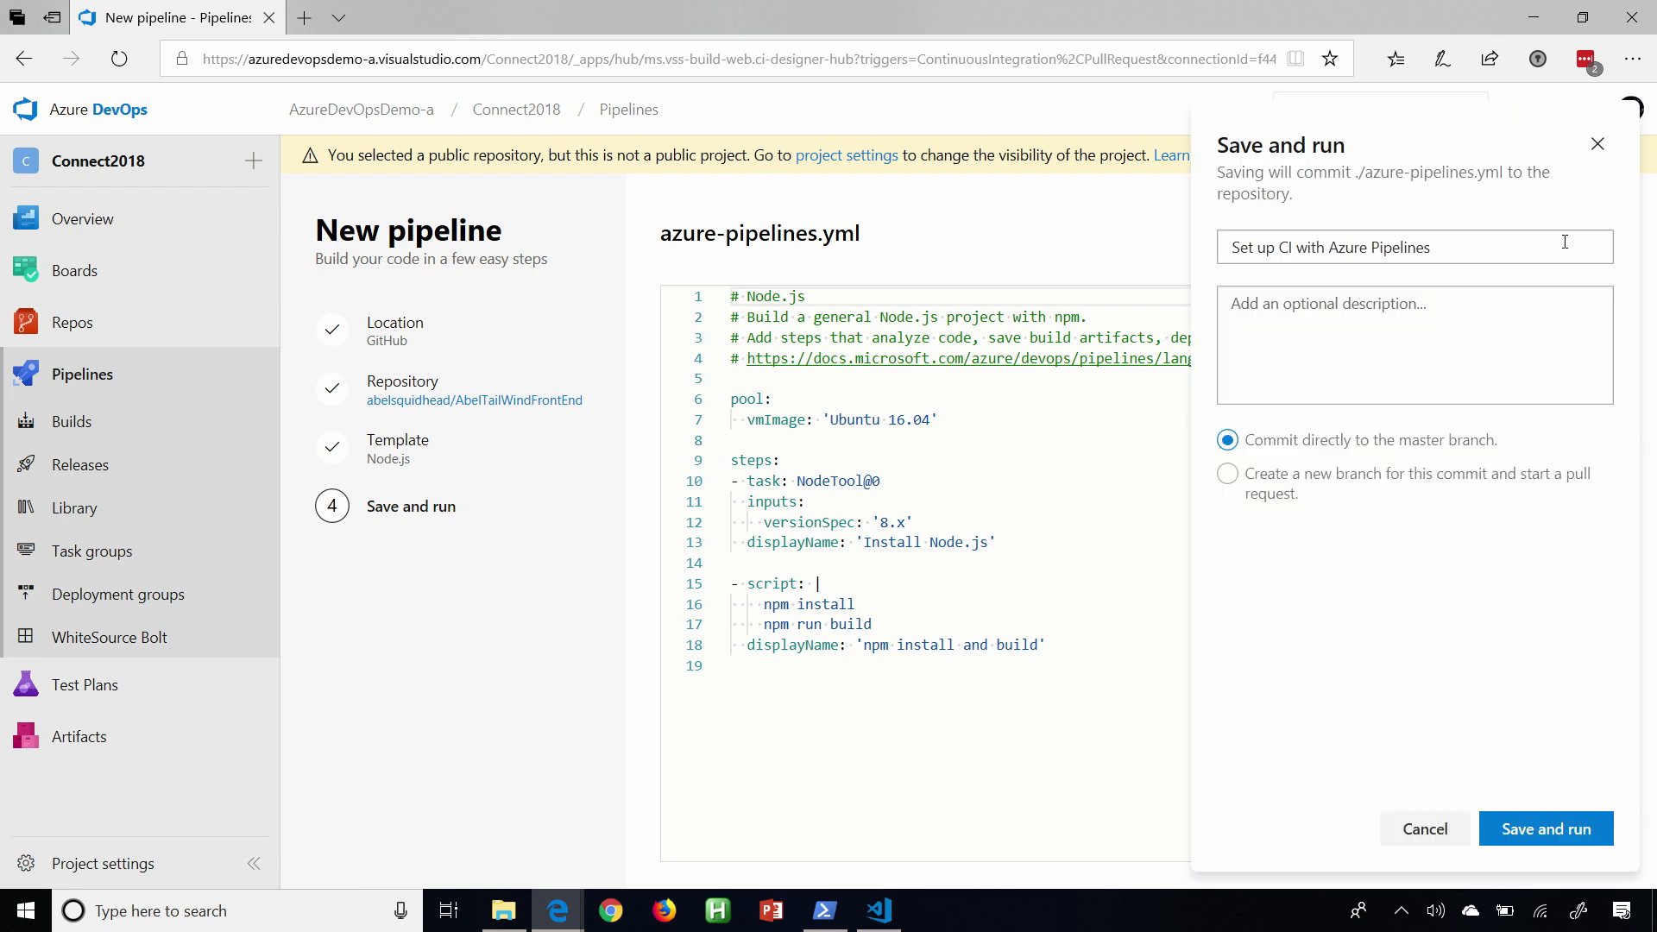
click(1577, 836)
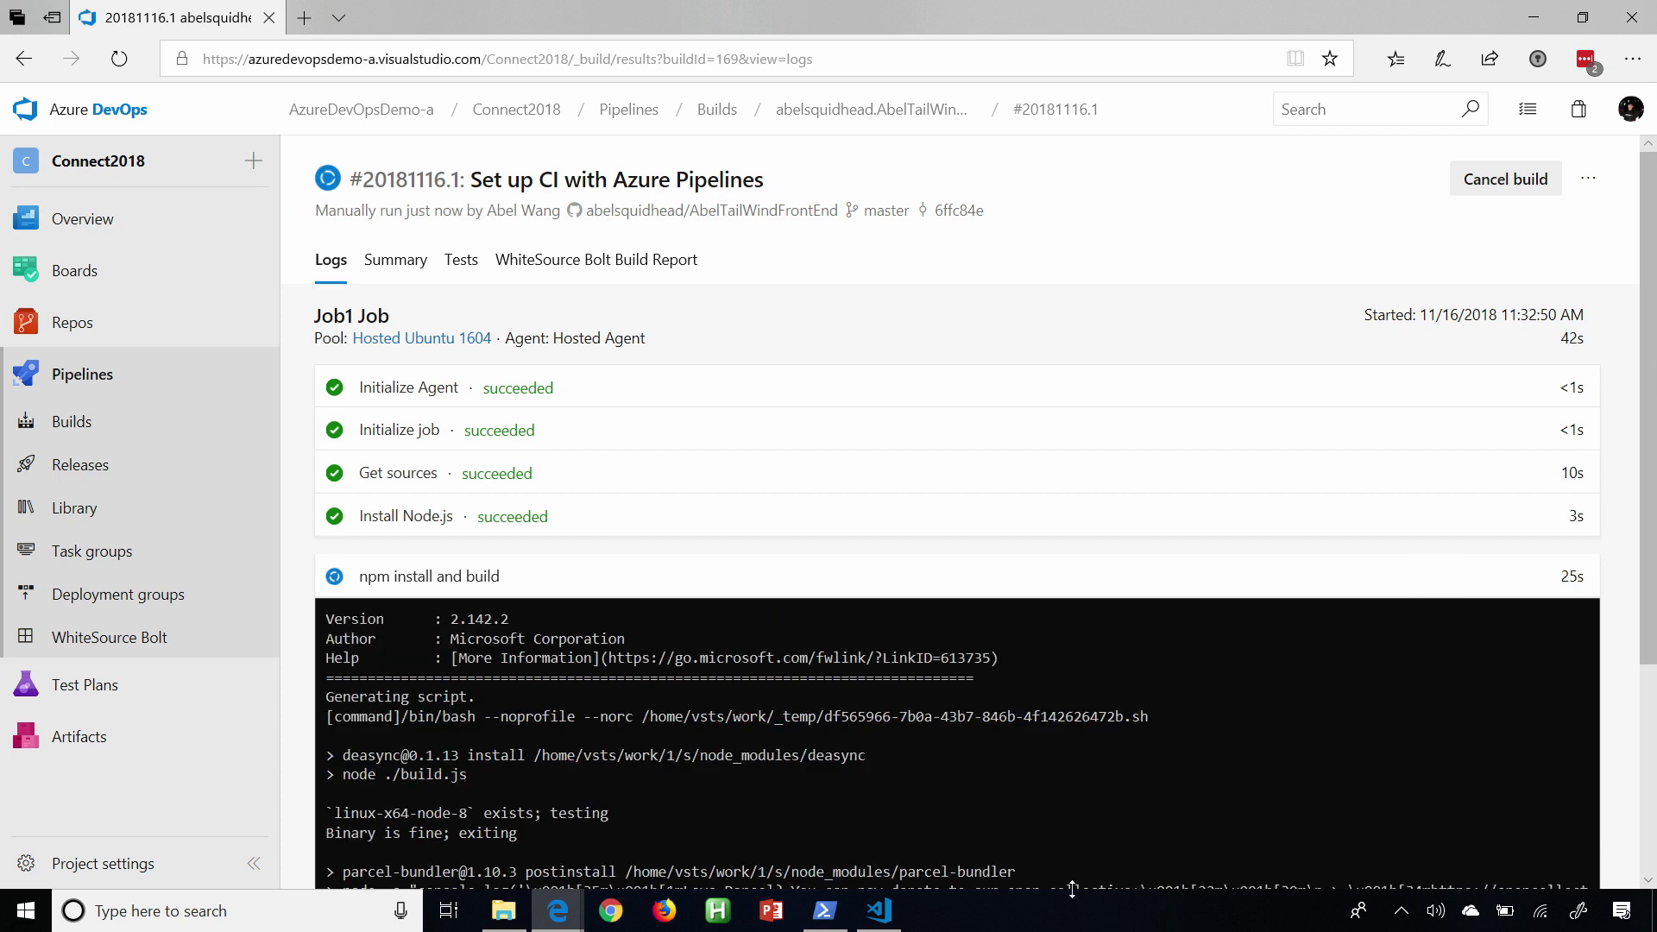
Open the Connect2018-CI build pipeline for editing in the visual designer.
click(96, 420)
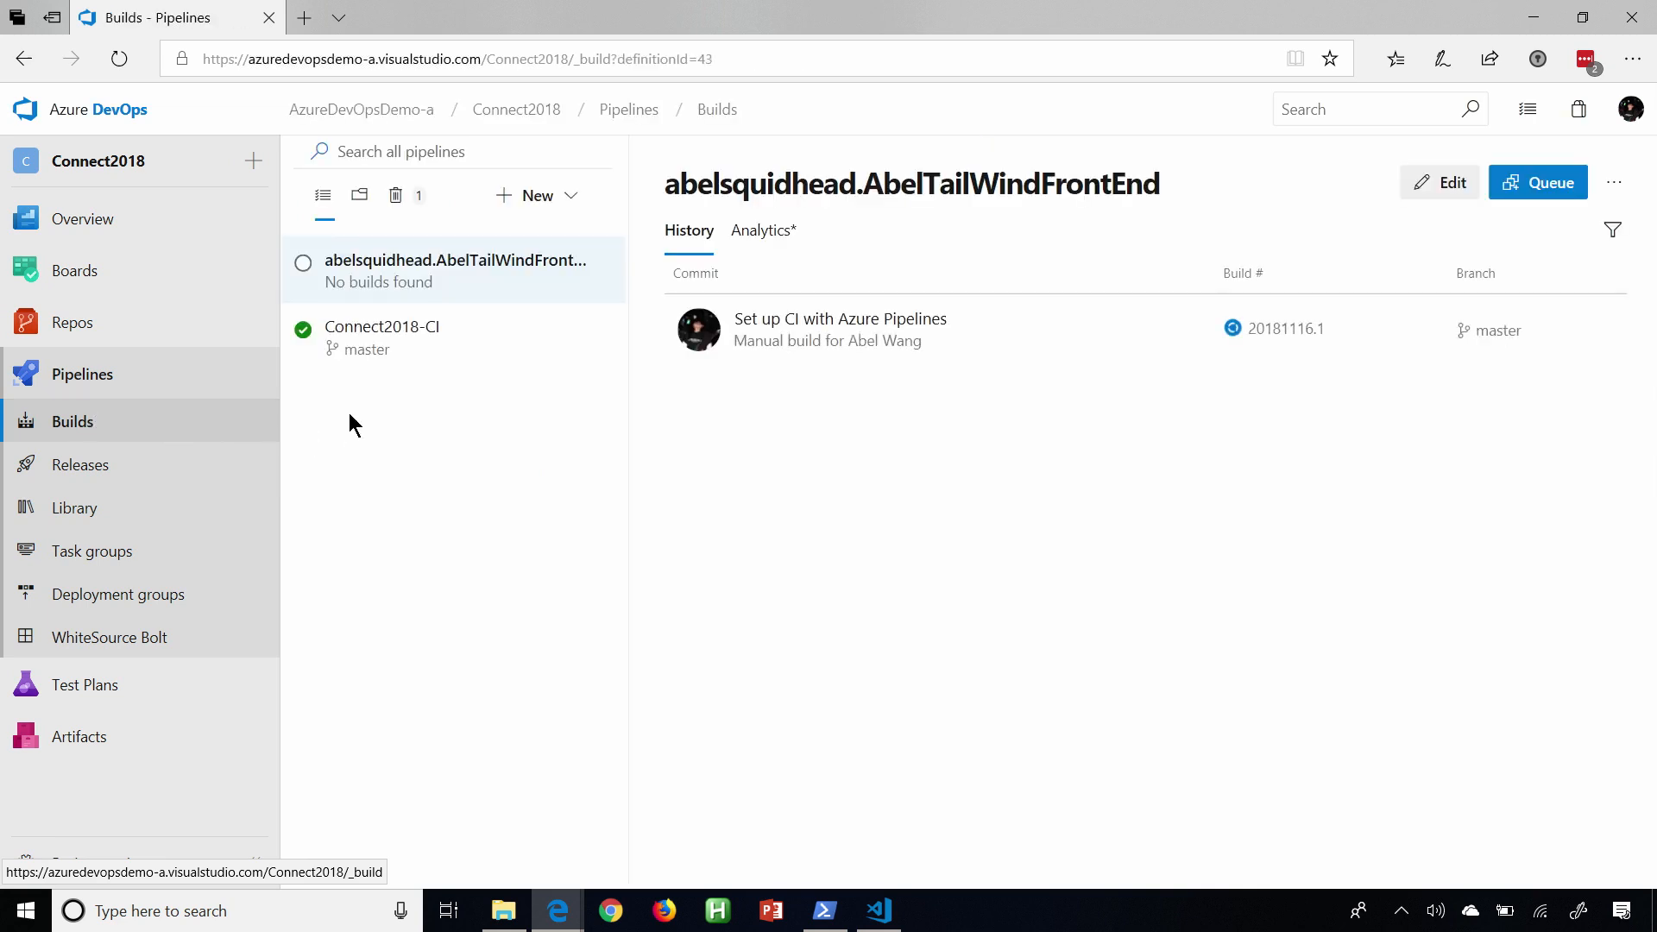
click(414, 339)
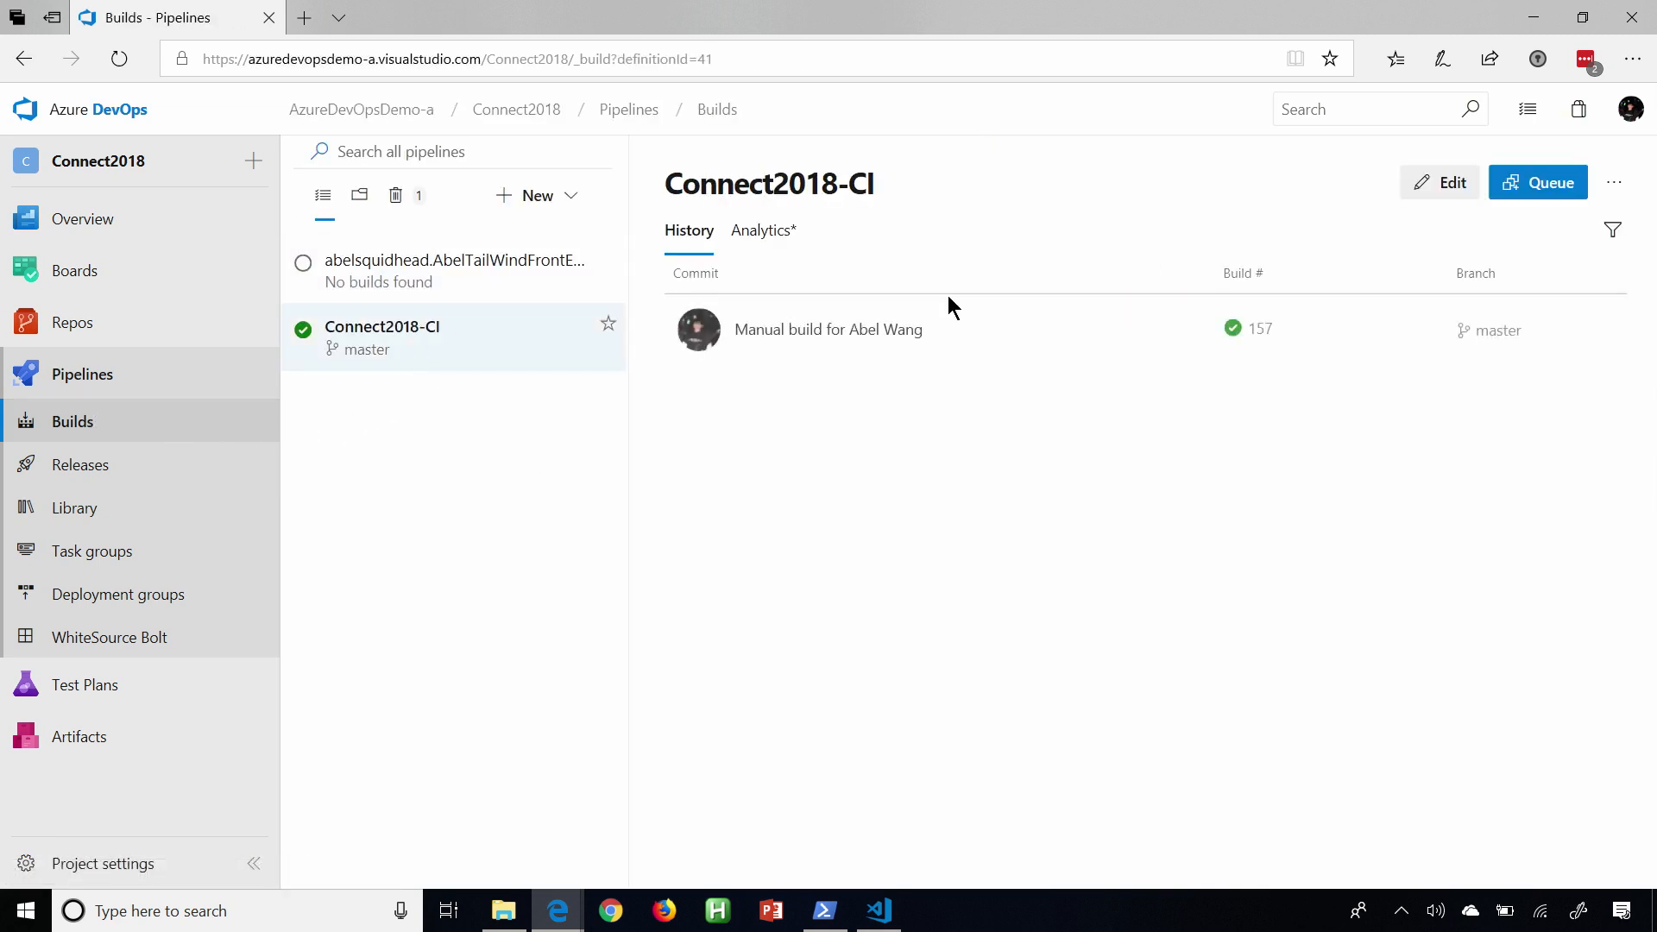
click(1444, 184)
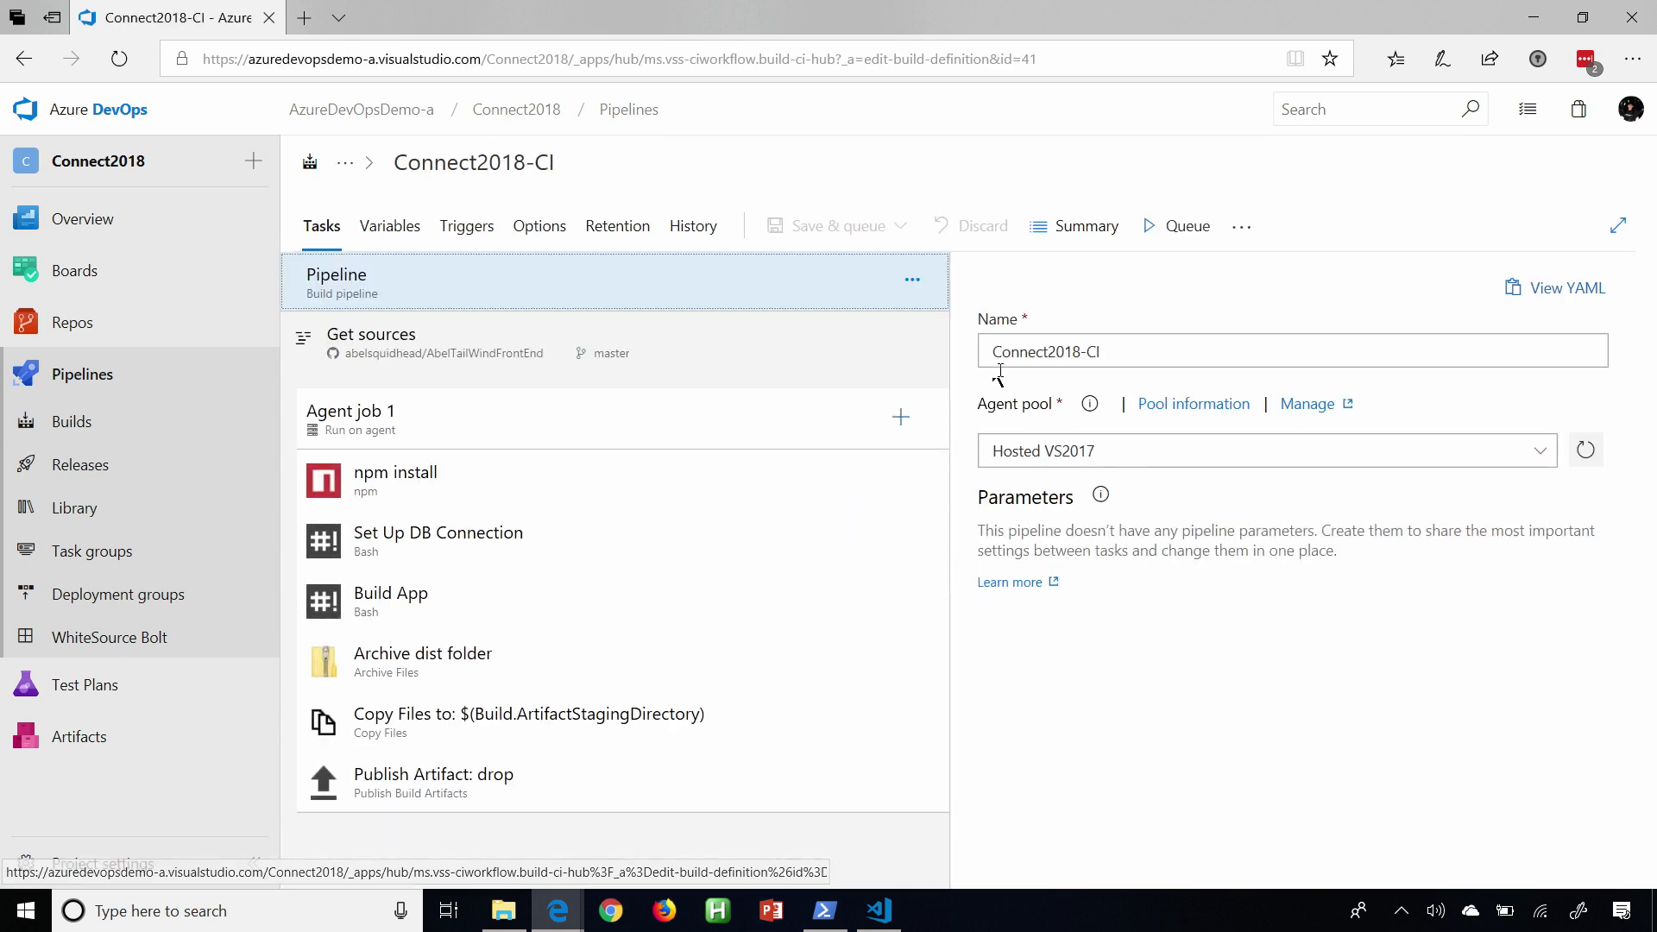
Inspect the settings of the npm install, Set Up DB Connection, Build App and Archive dist folder tasks.
click(682, 479)
click(607, 550)
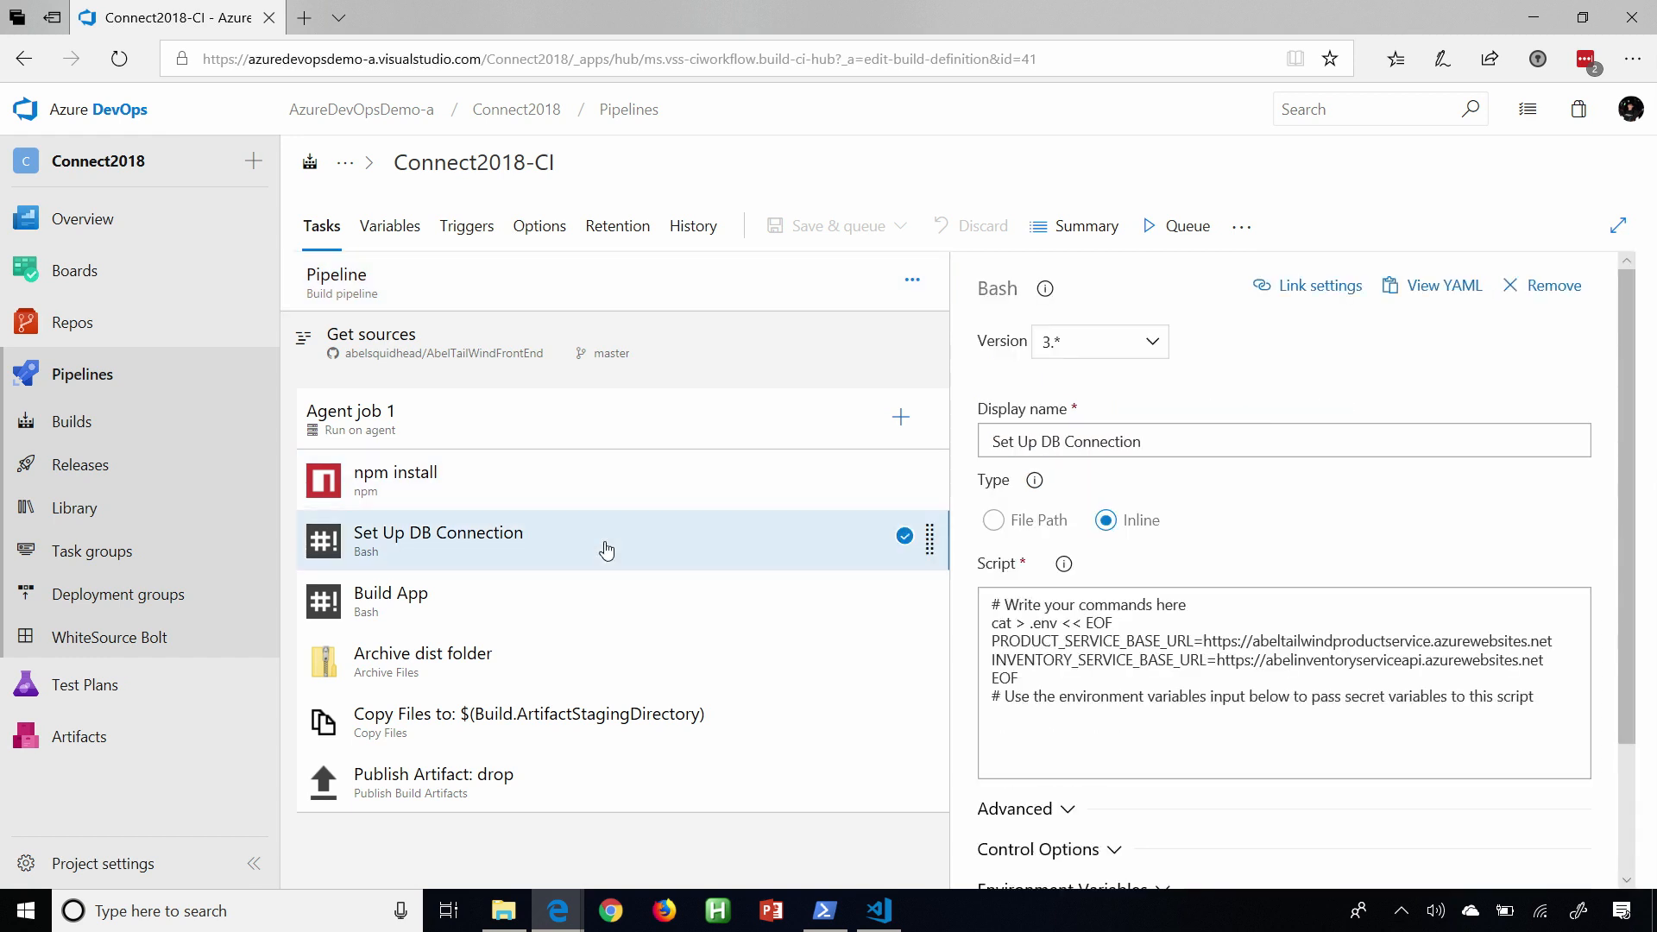
click(580, 616)
click(580, 647)
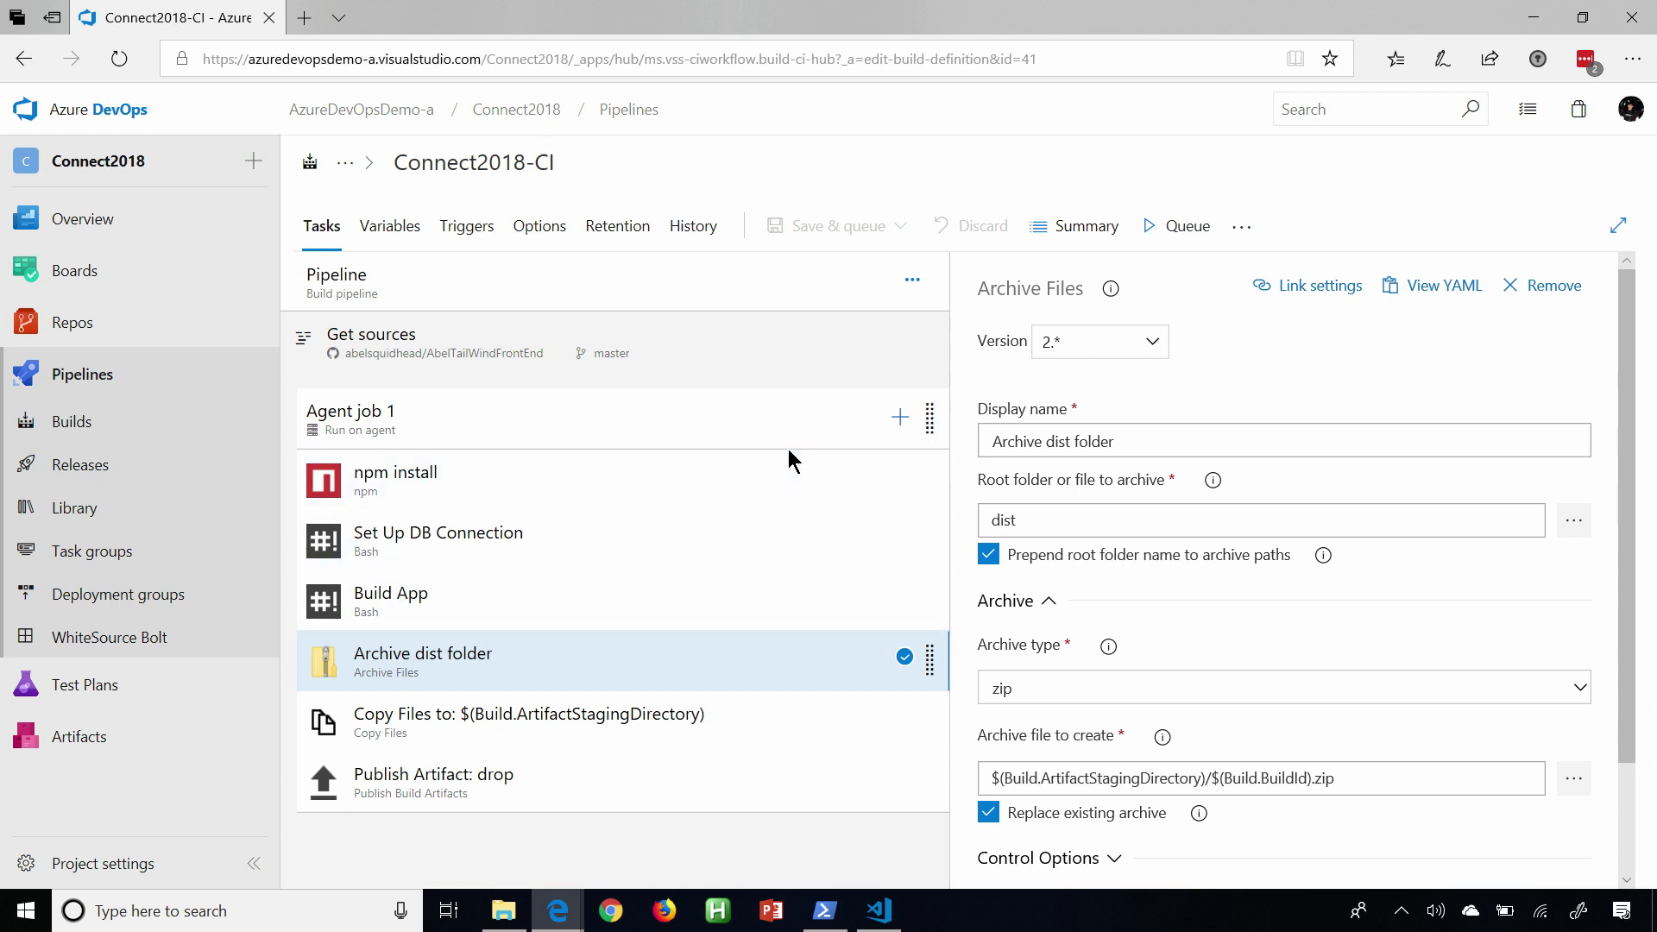
Browse the catalogue of tasks that can be added to Agent job 1.
click(900, 418)
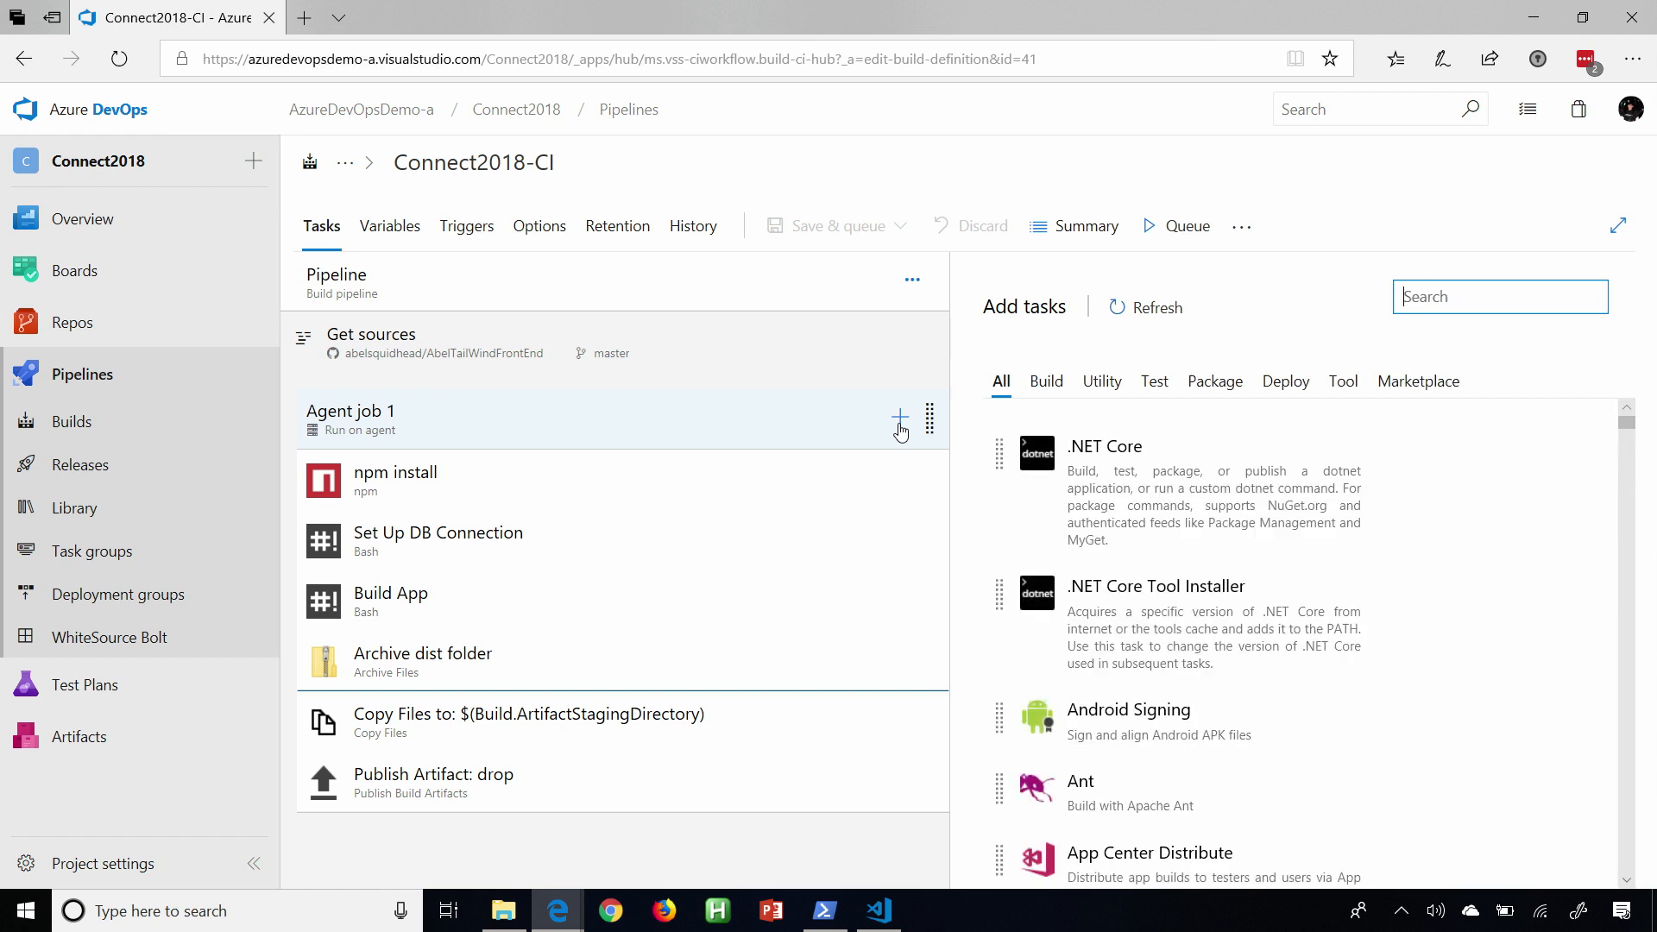
scroll(1260, 656, down, 3)
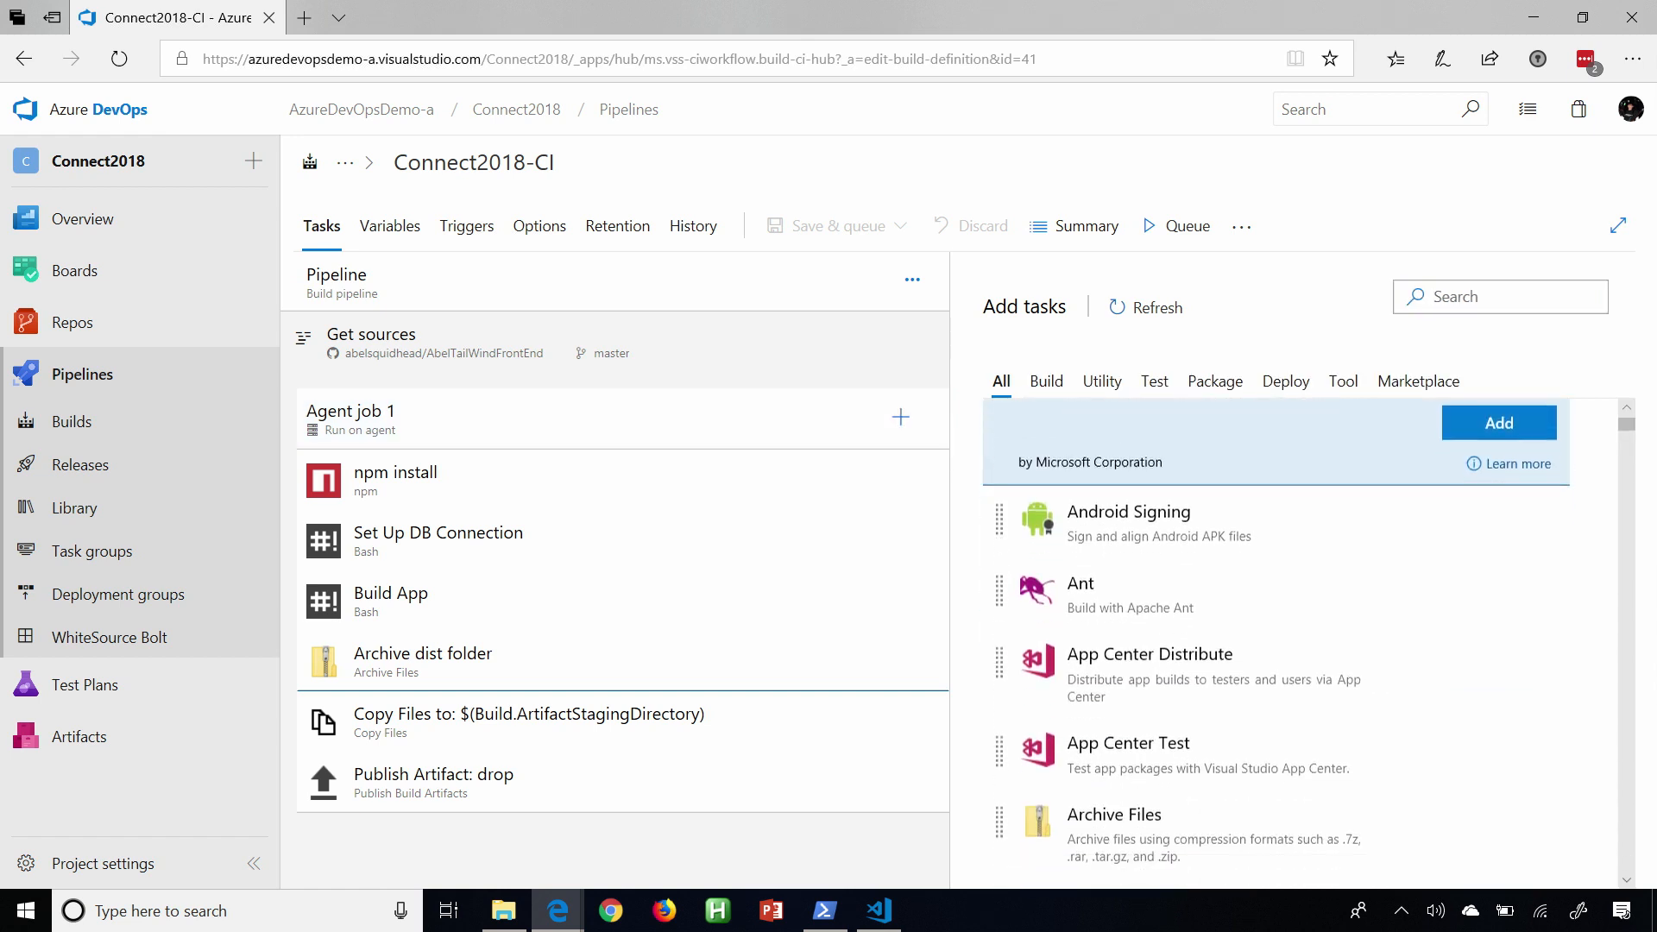
scroll(1256, 707, down, 7)
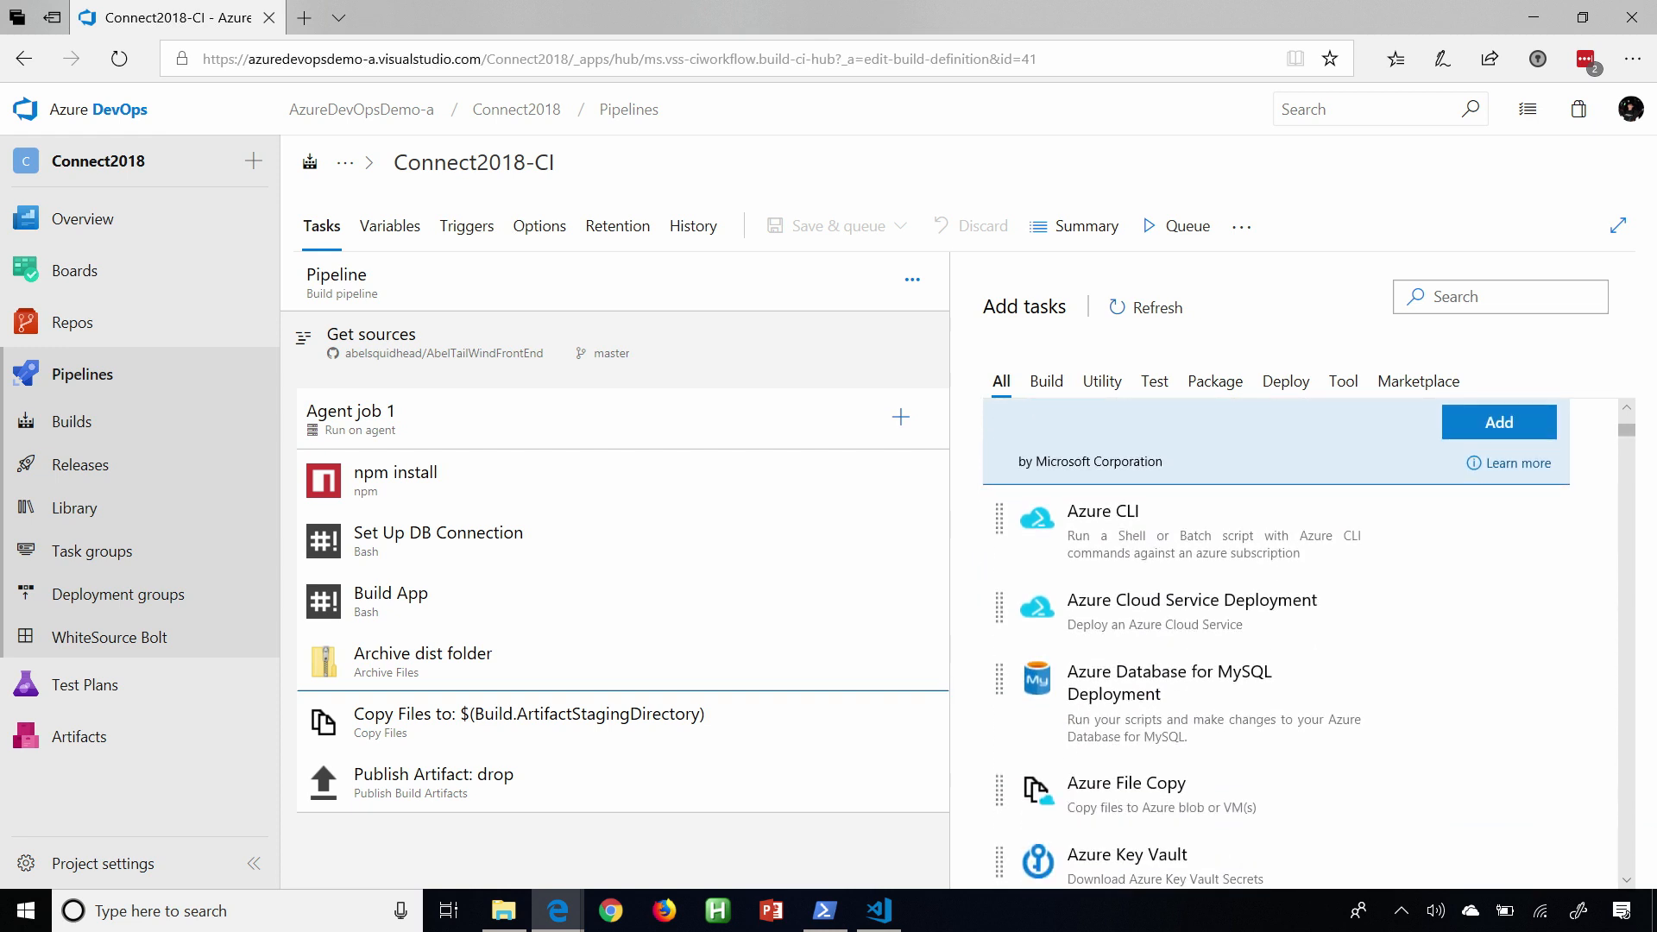
Browse the Marketplace extensions offered as additional tasks for the Connect2018-CI build pipeline.
click(1416, 384)
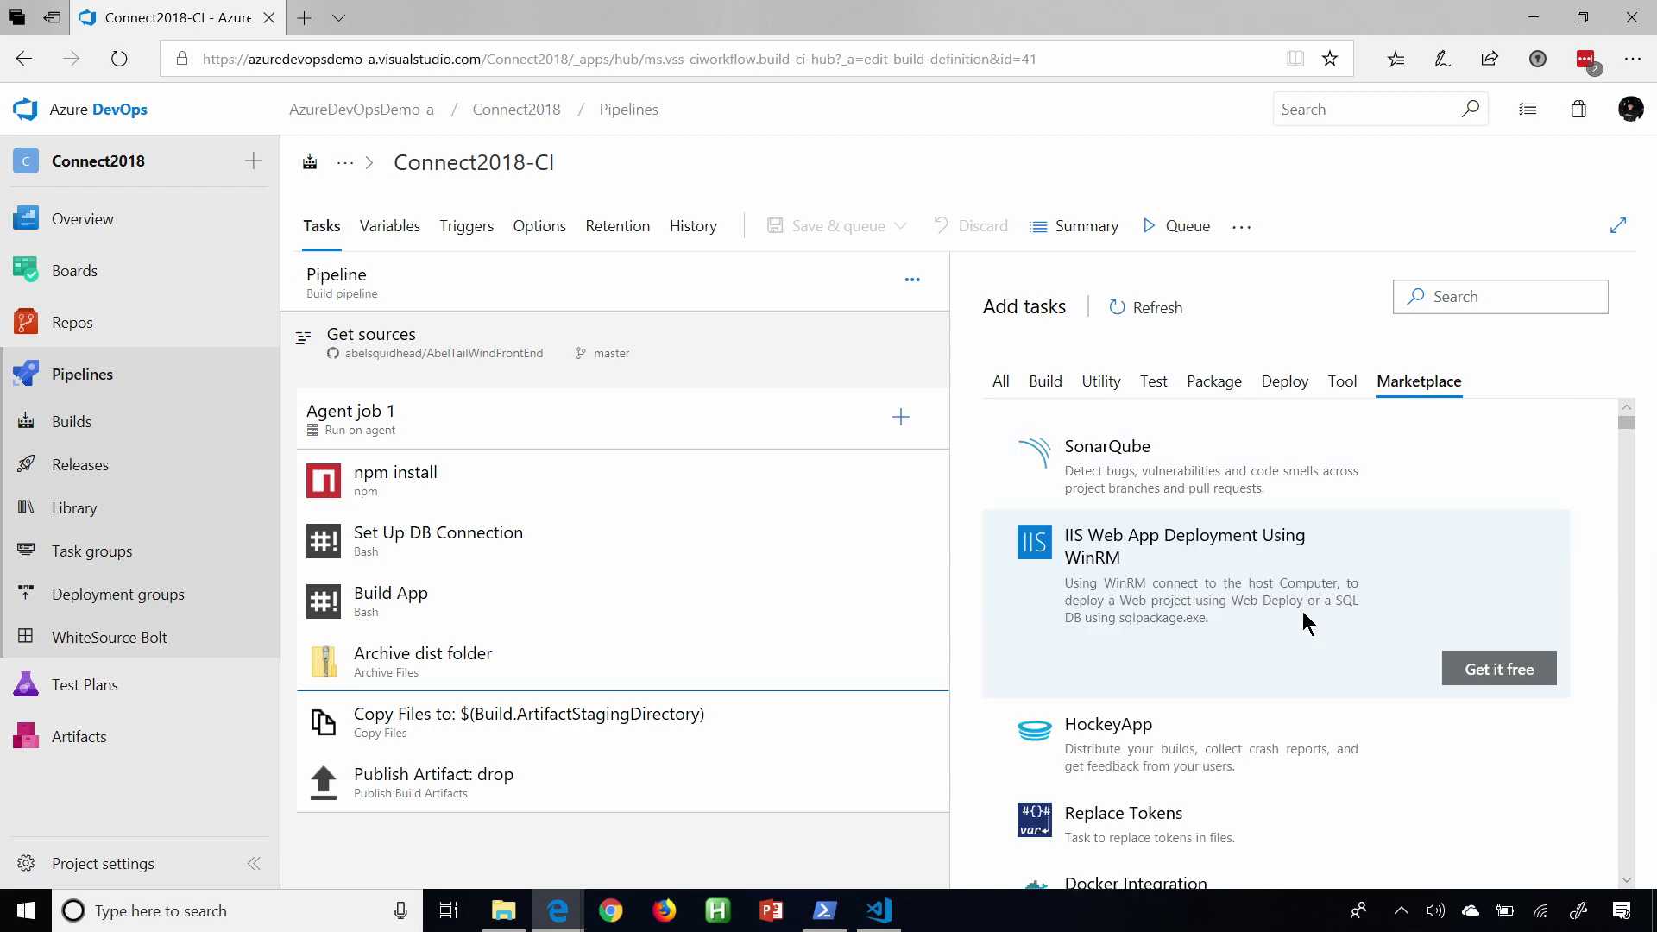
scroll(1303, 622, down, 10)
scroll(1302, 621, down, 7)
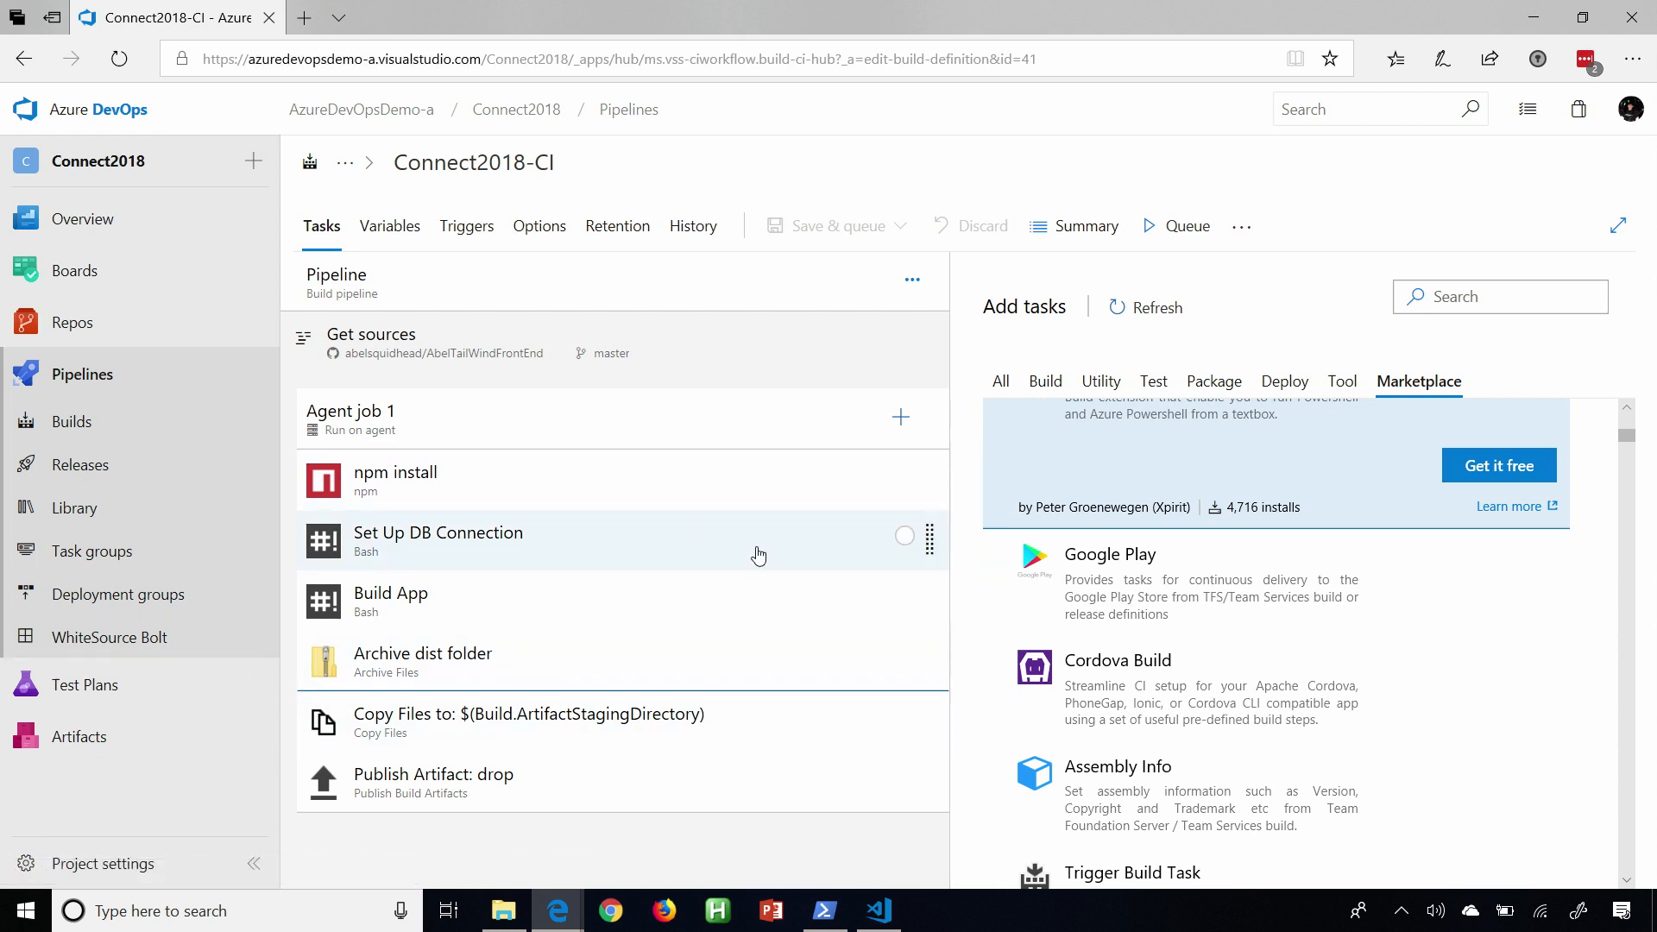
Review the settings of the npm install, Set Up DB Connection, Build App and Archive dist folder tasks again.
click(552, 488)
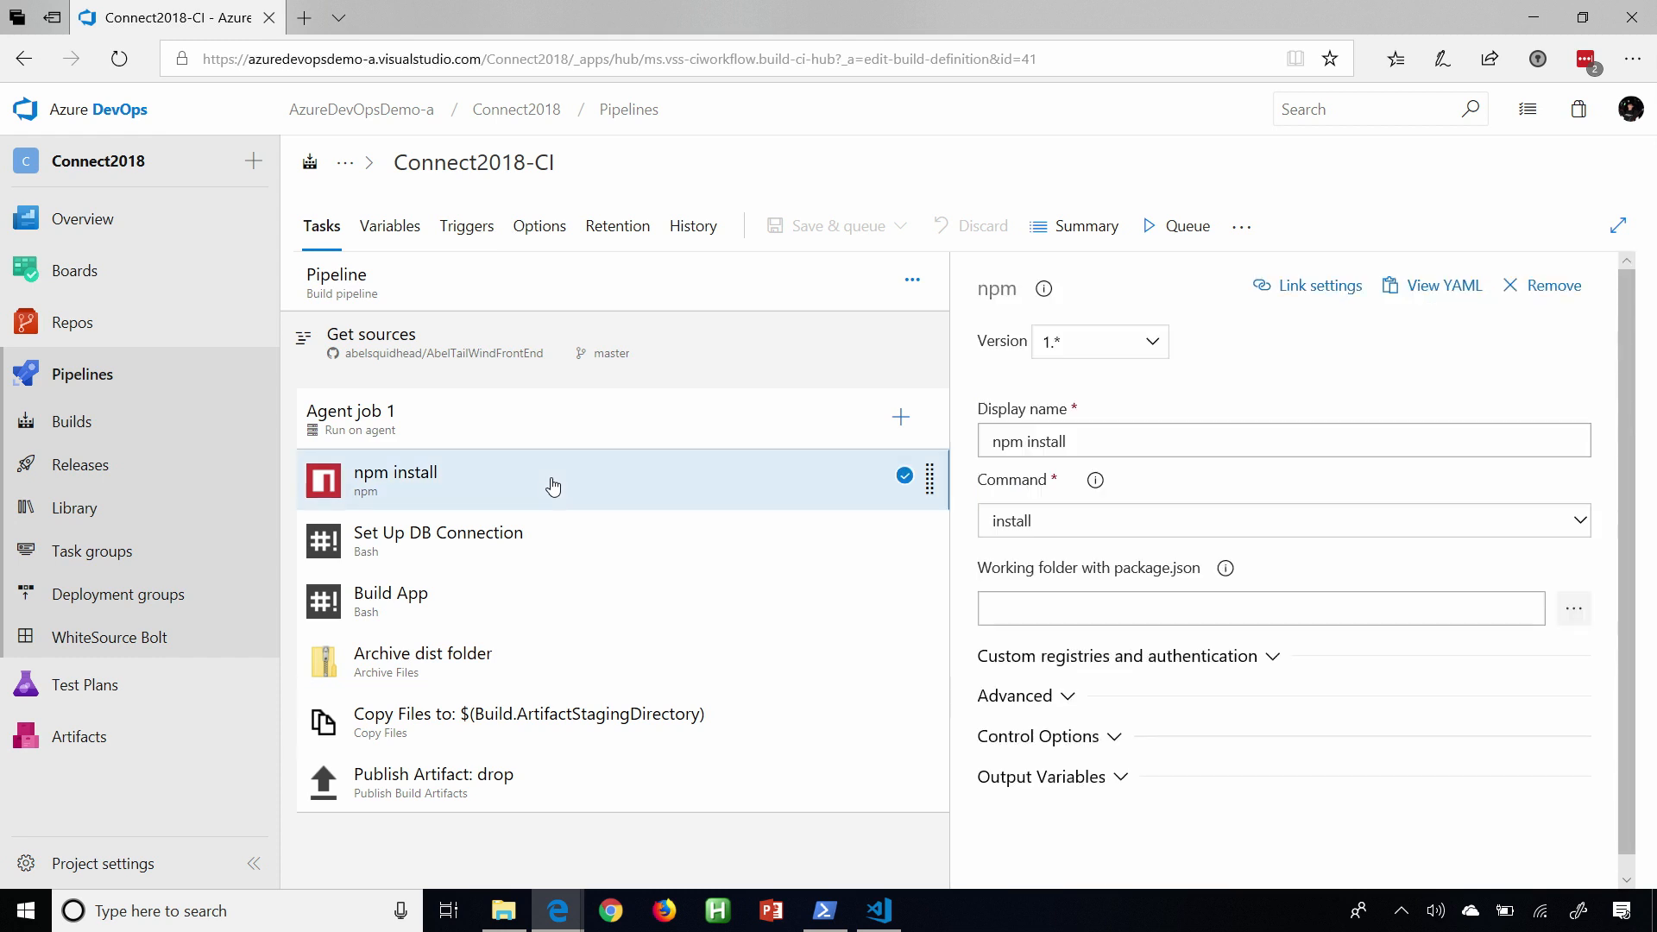
click(528, 554)
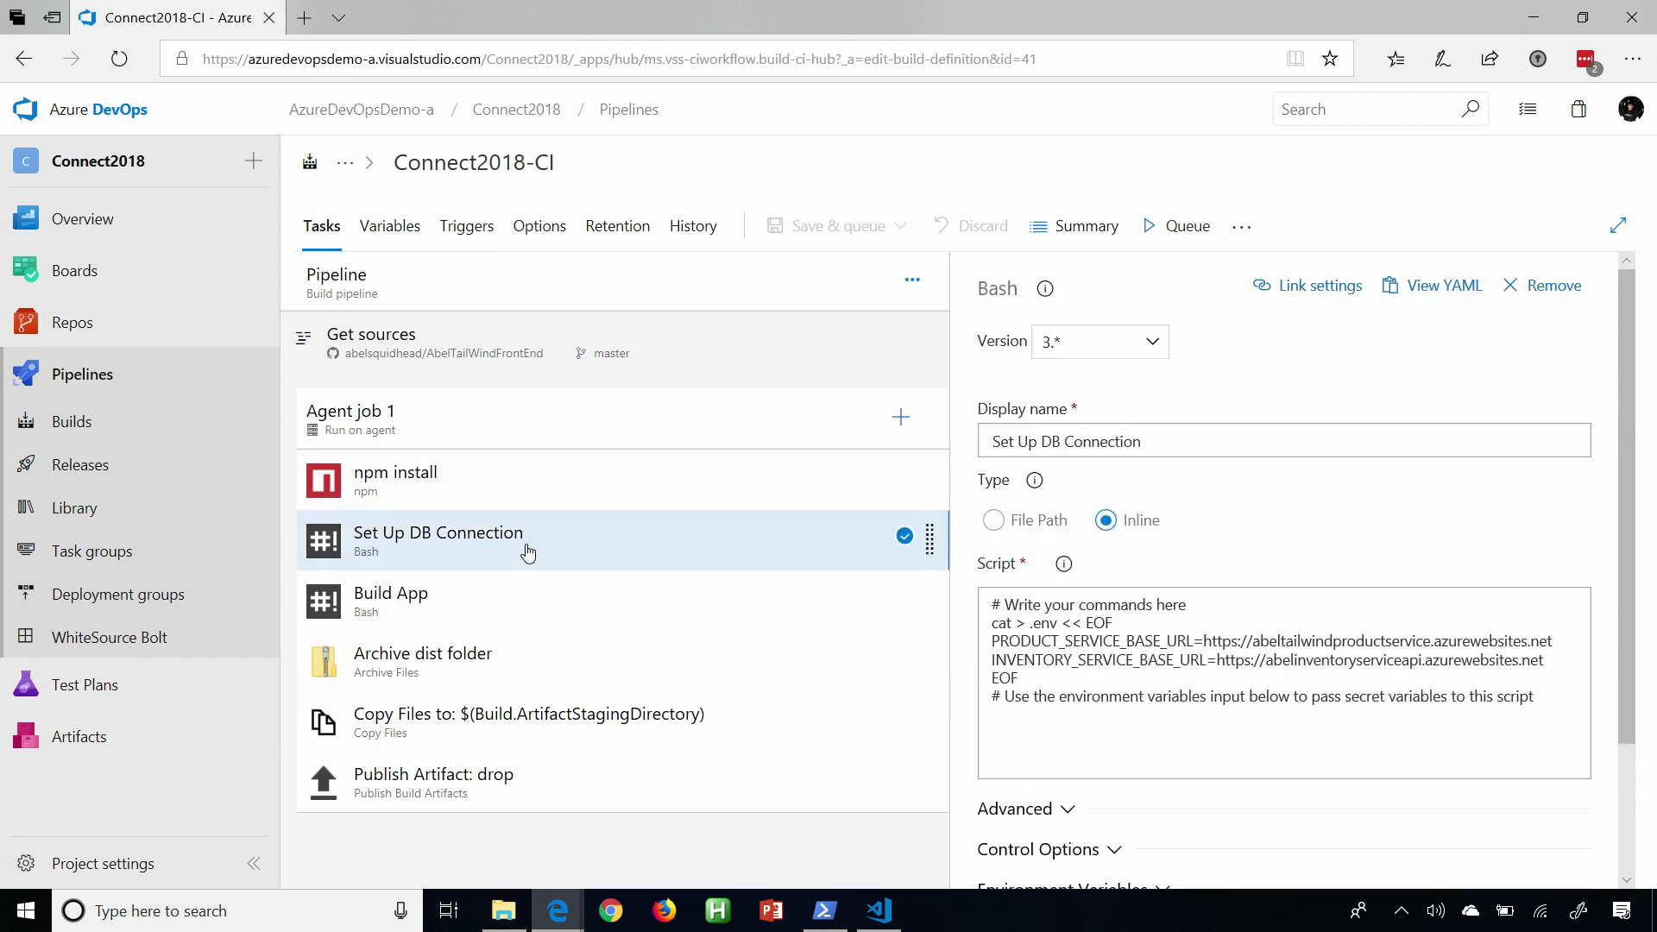
click(469, 611)
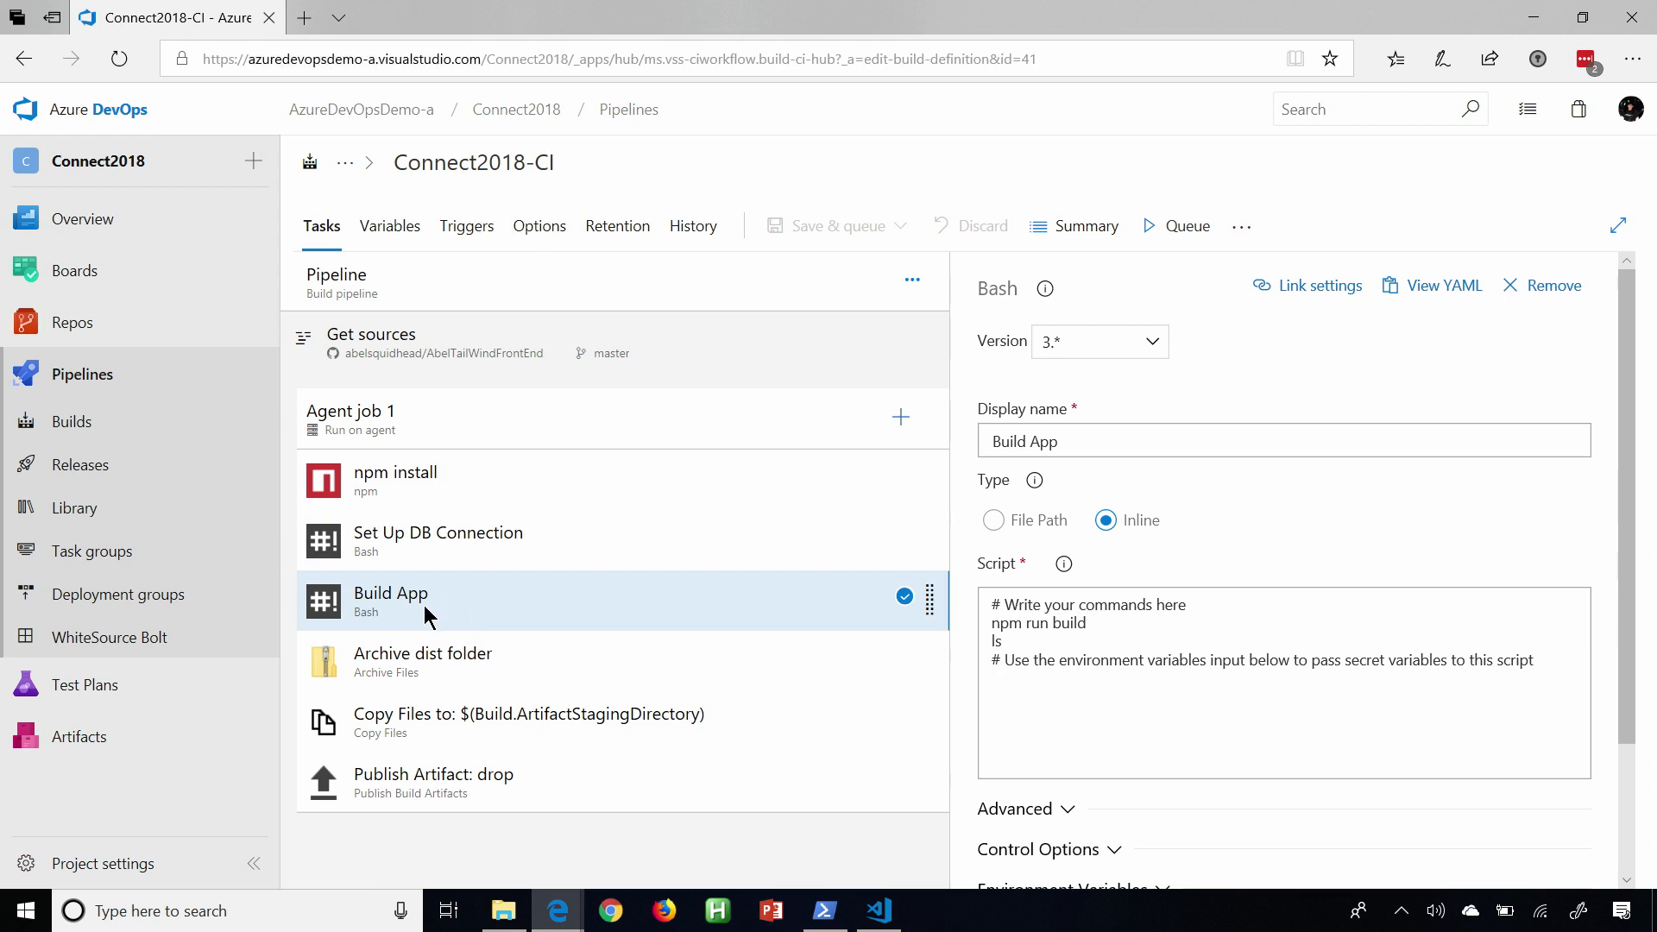
click(442, 652)
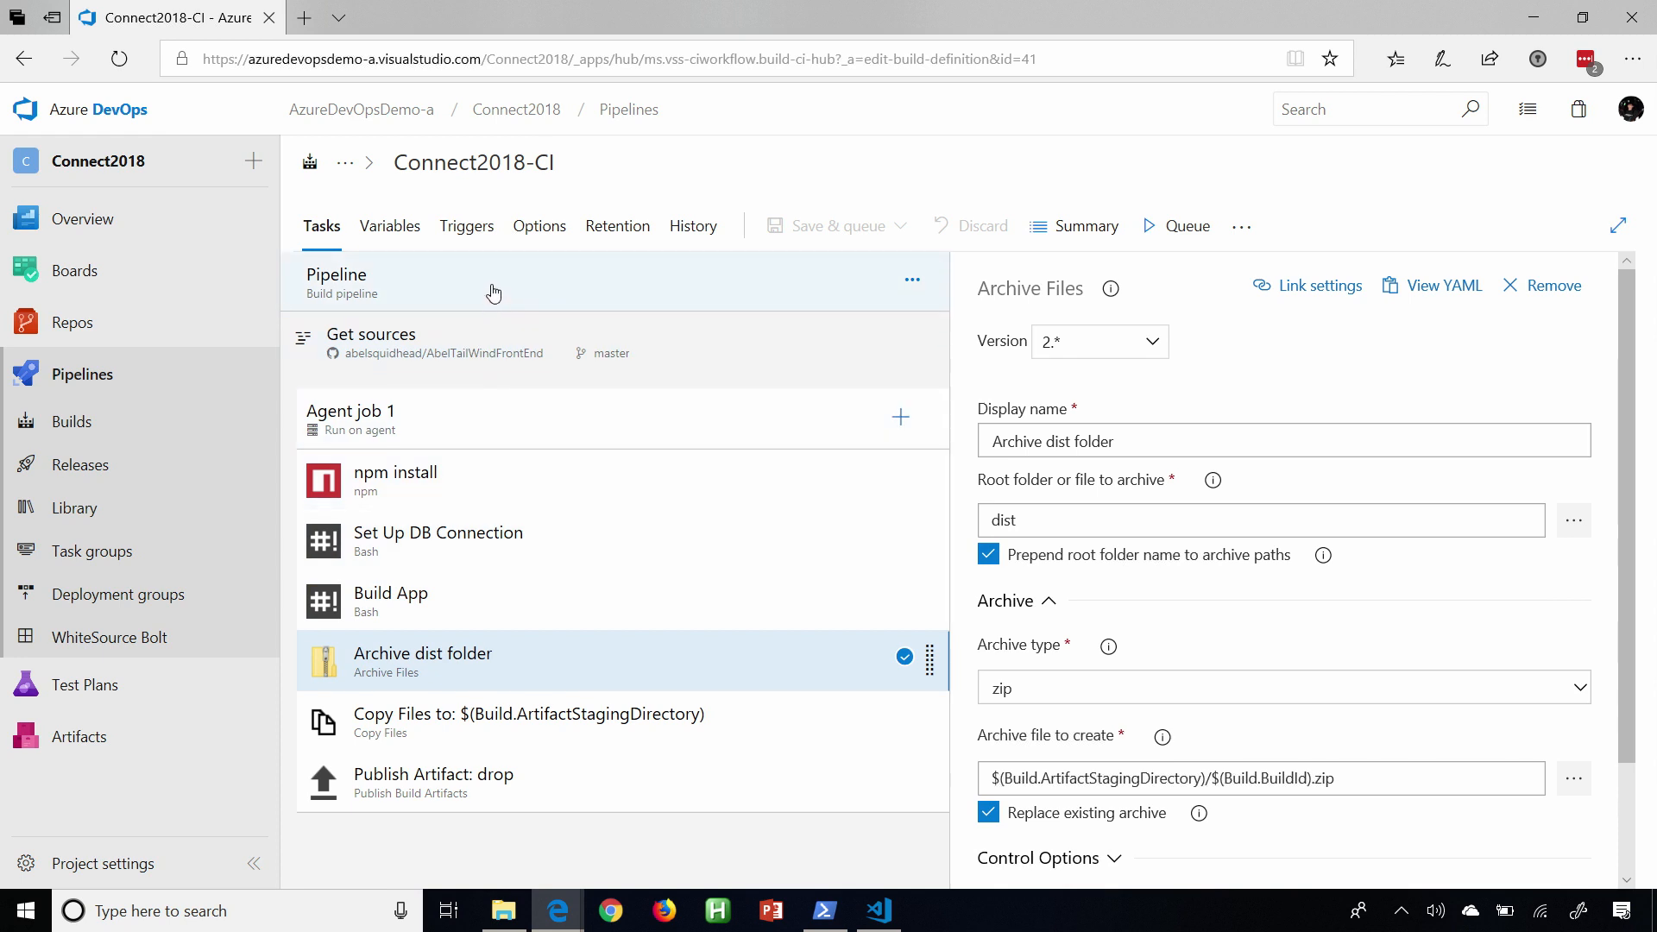
Display the YAML for the whole Connect2018-CI pipeline and copy it to the clipboard.
click(492, 291)
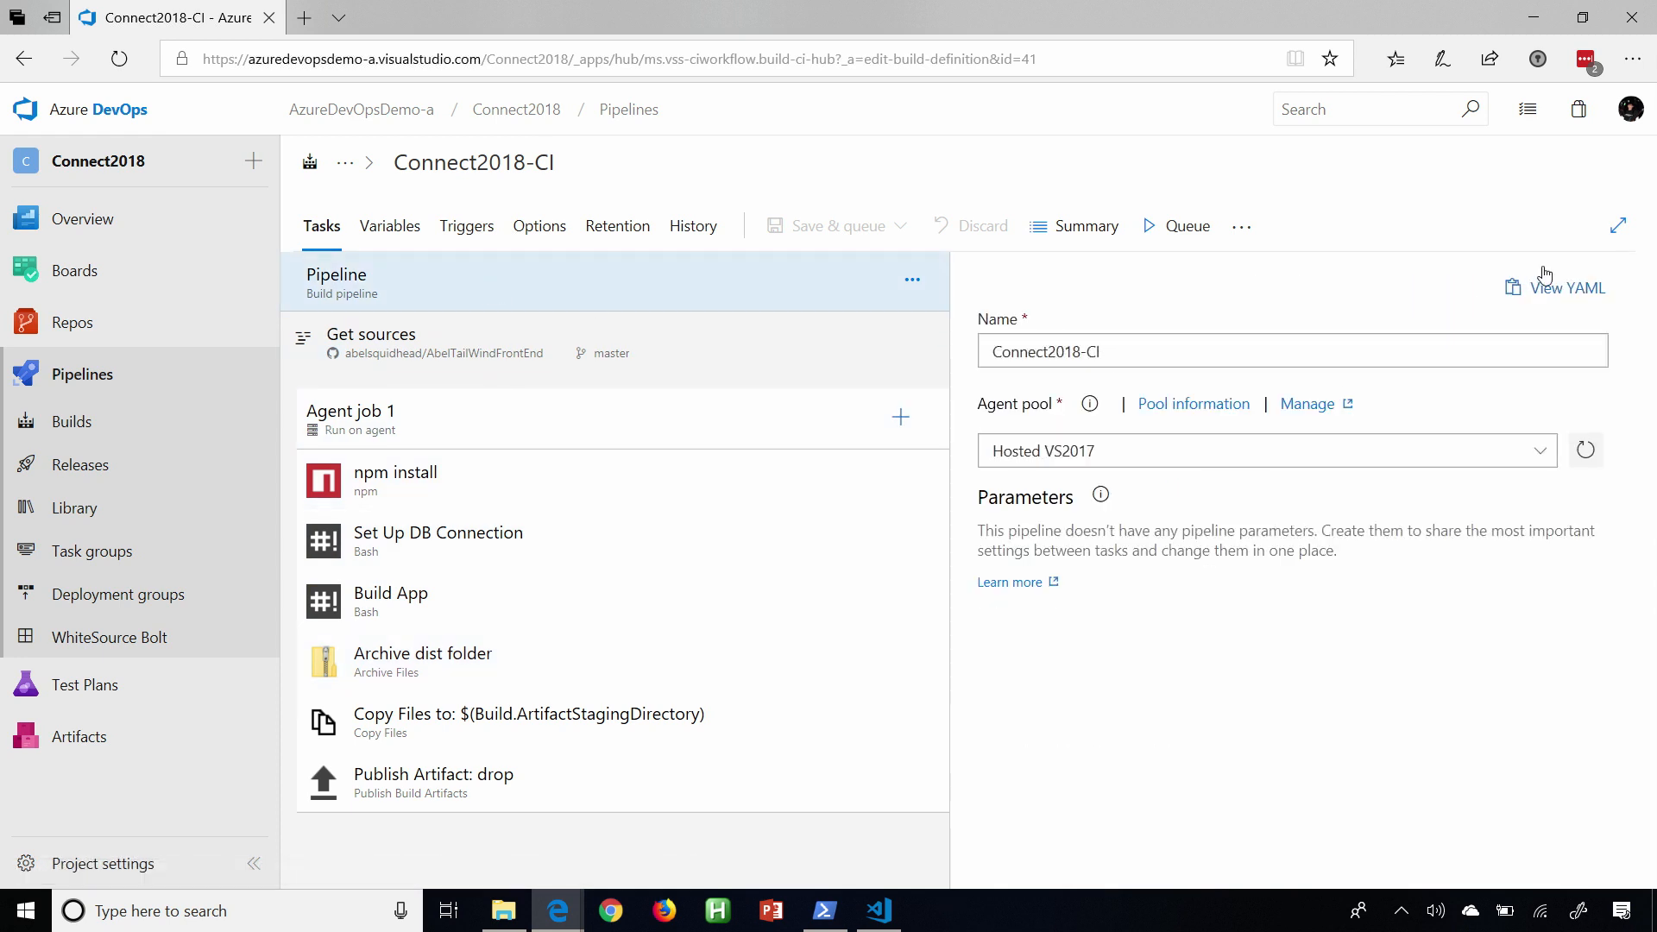
click(1552, 294)
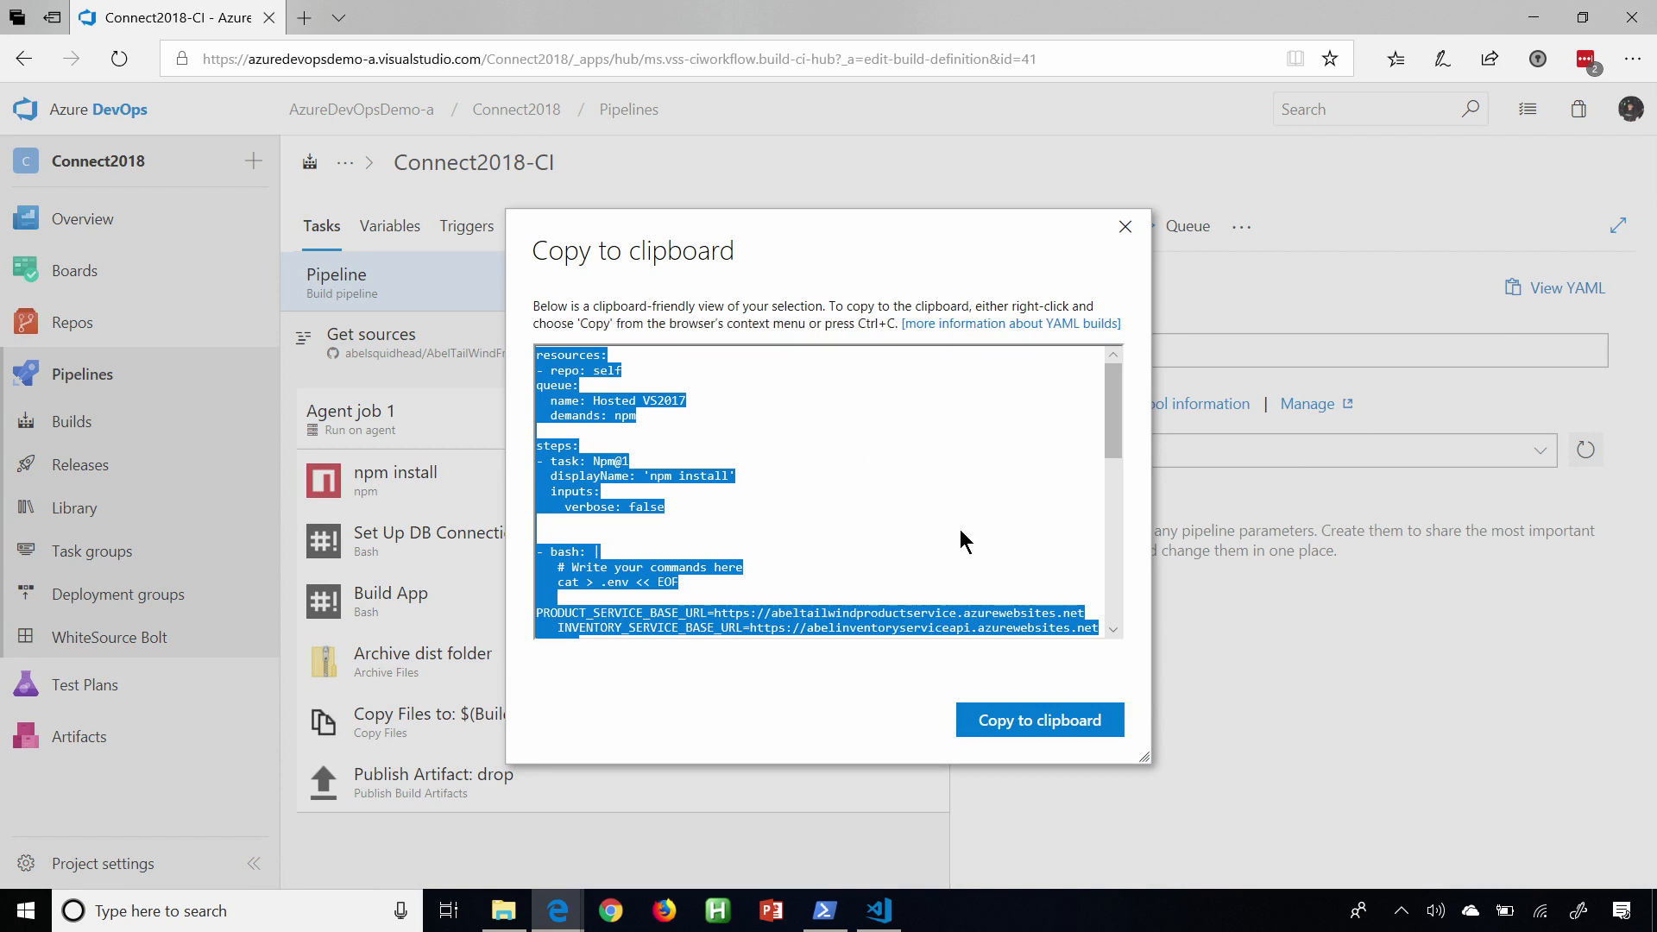
click(1014, 720)
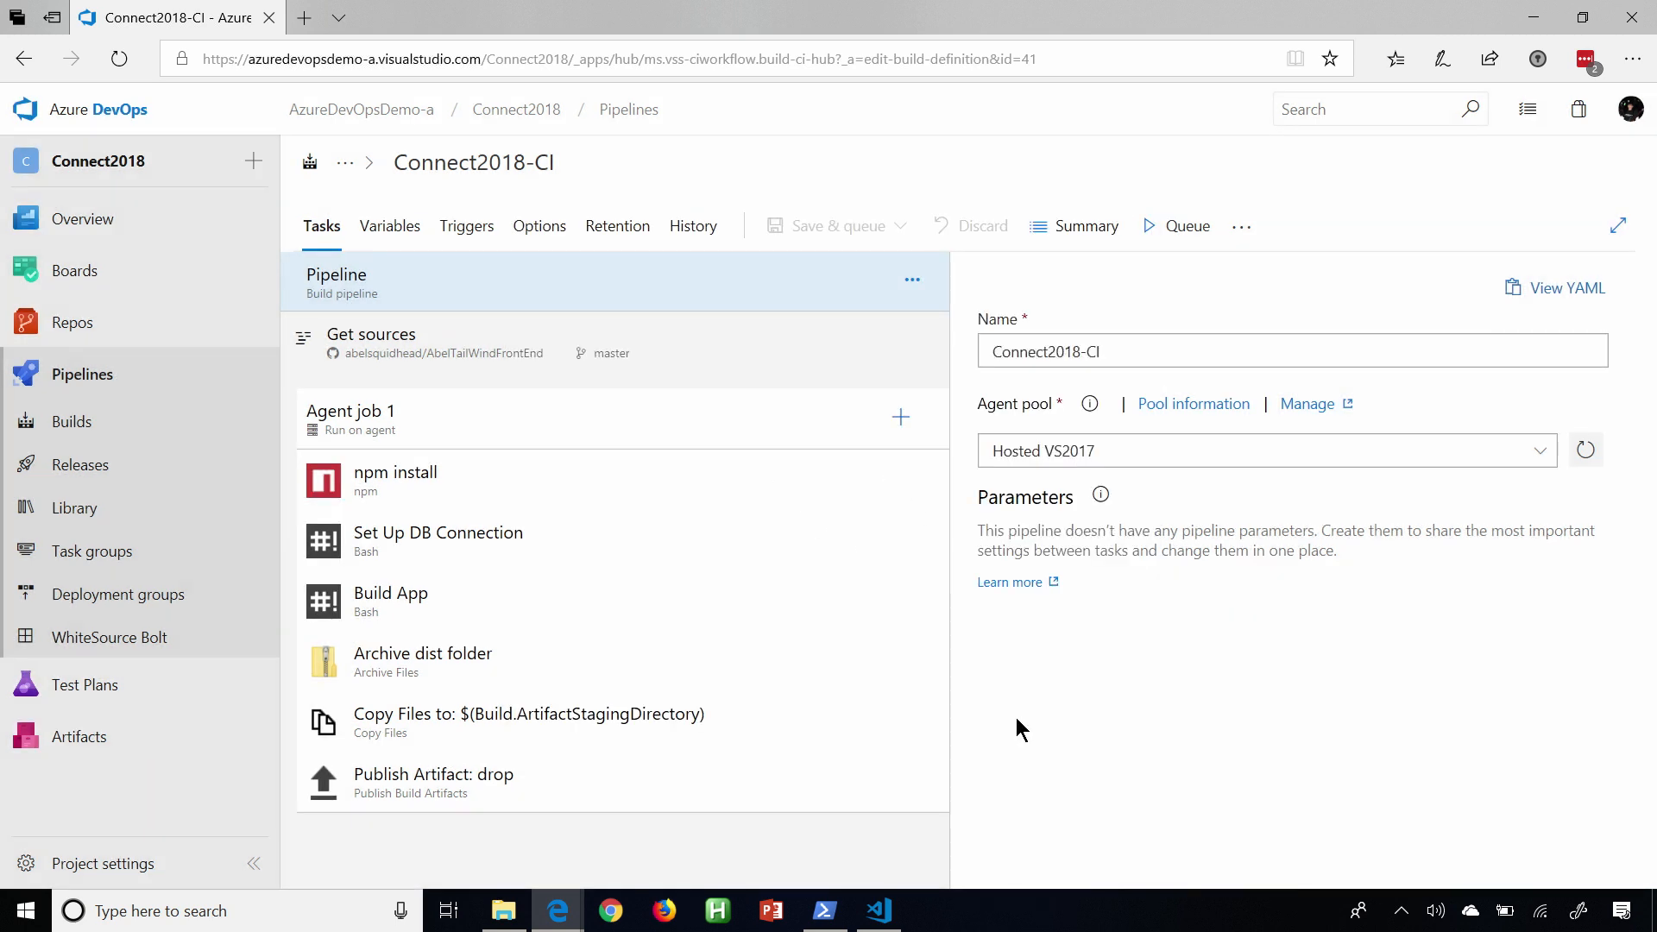
Switch to Visual Studio Code, pull the latest changes with git pull, and open azure-pipelines.yml.
click(879, 911)
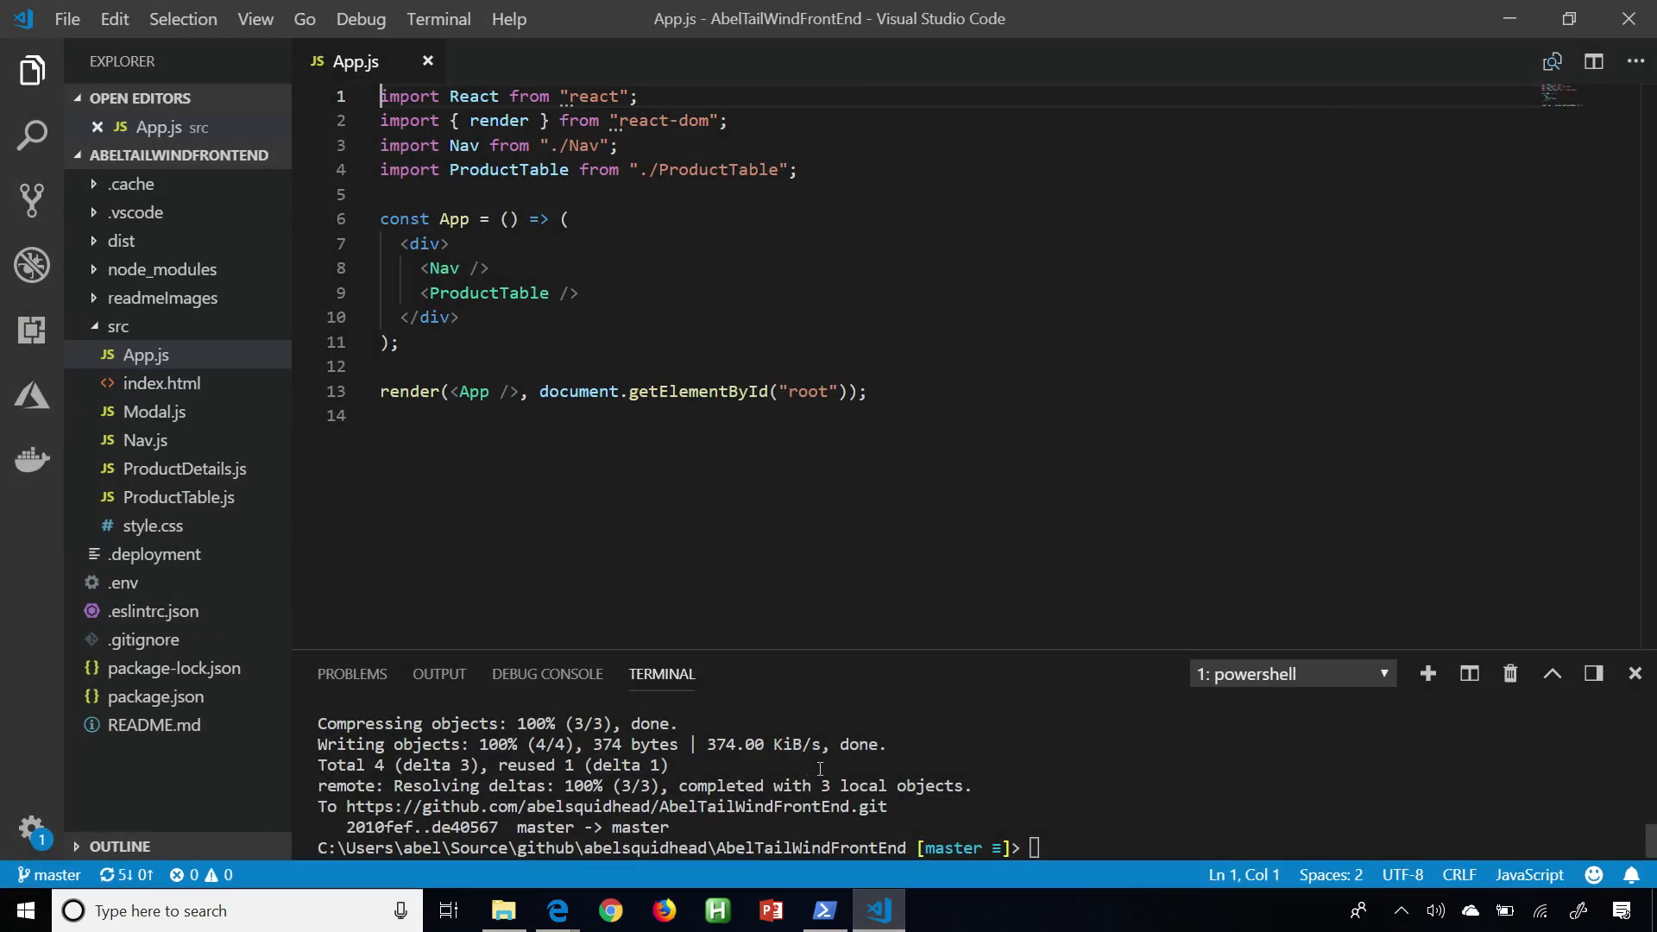
text(git pull)
key(Return)
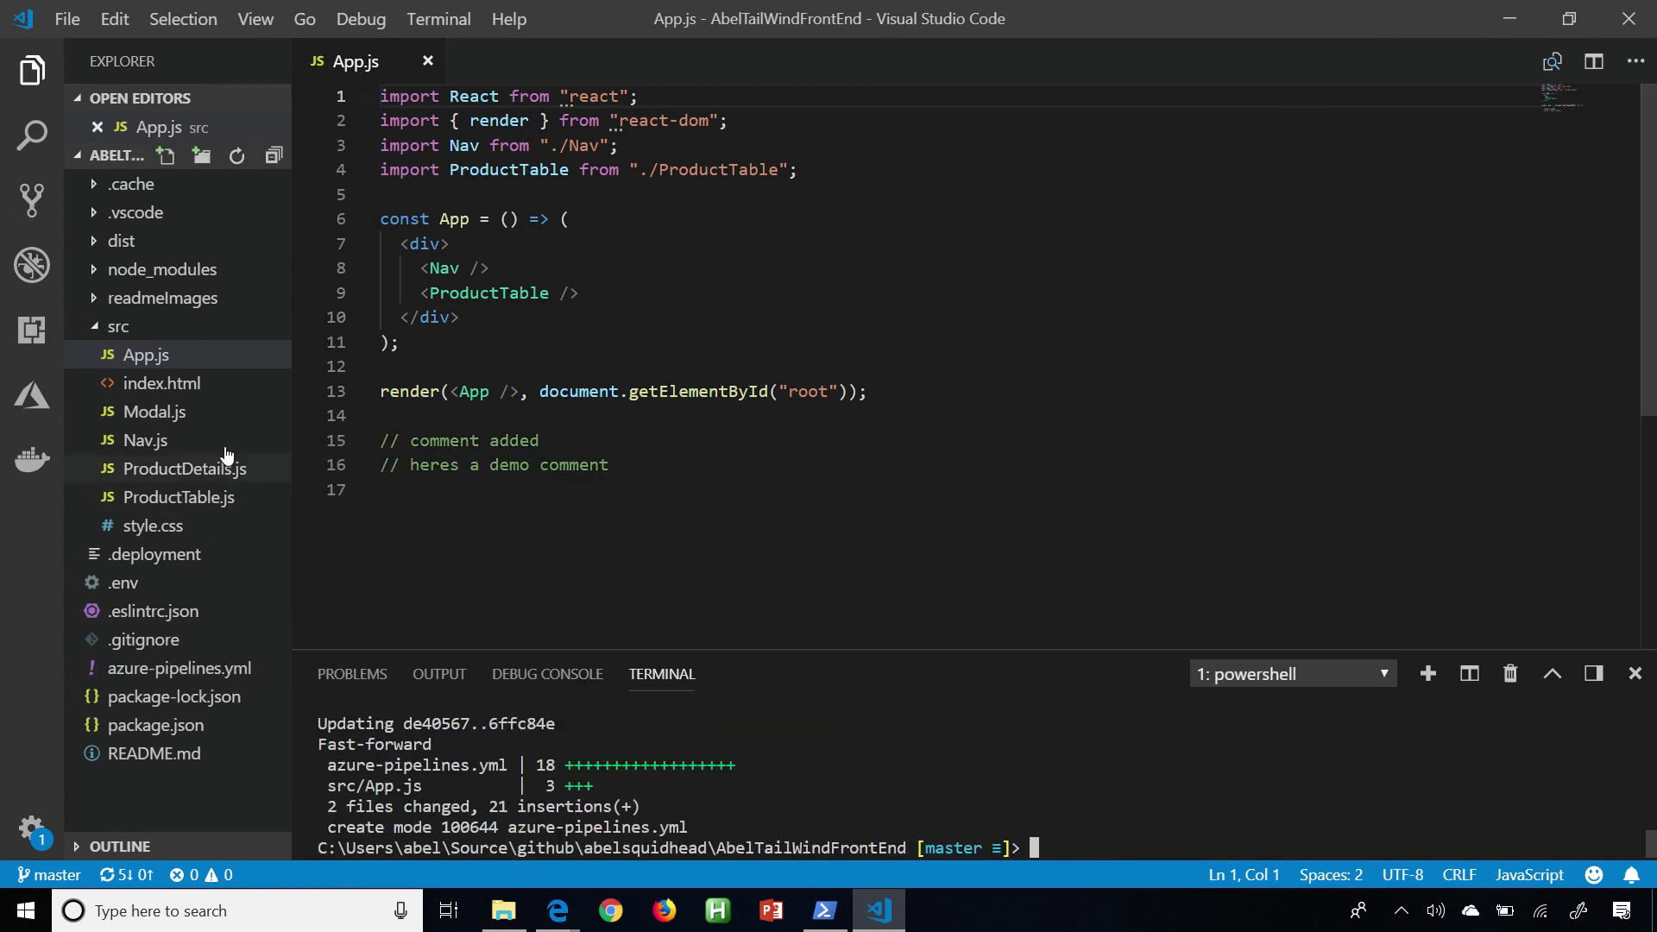
click(211, 671)
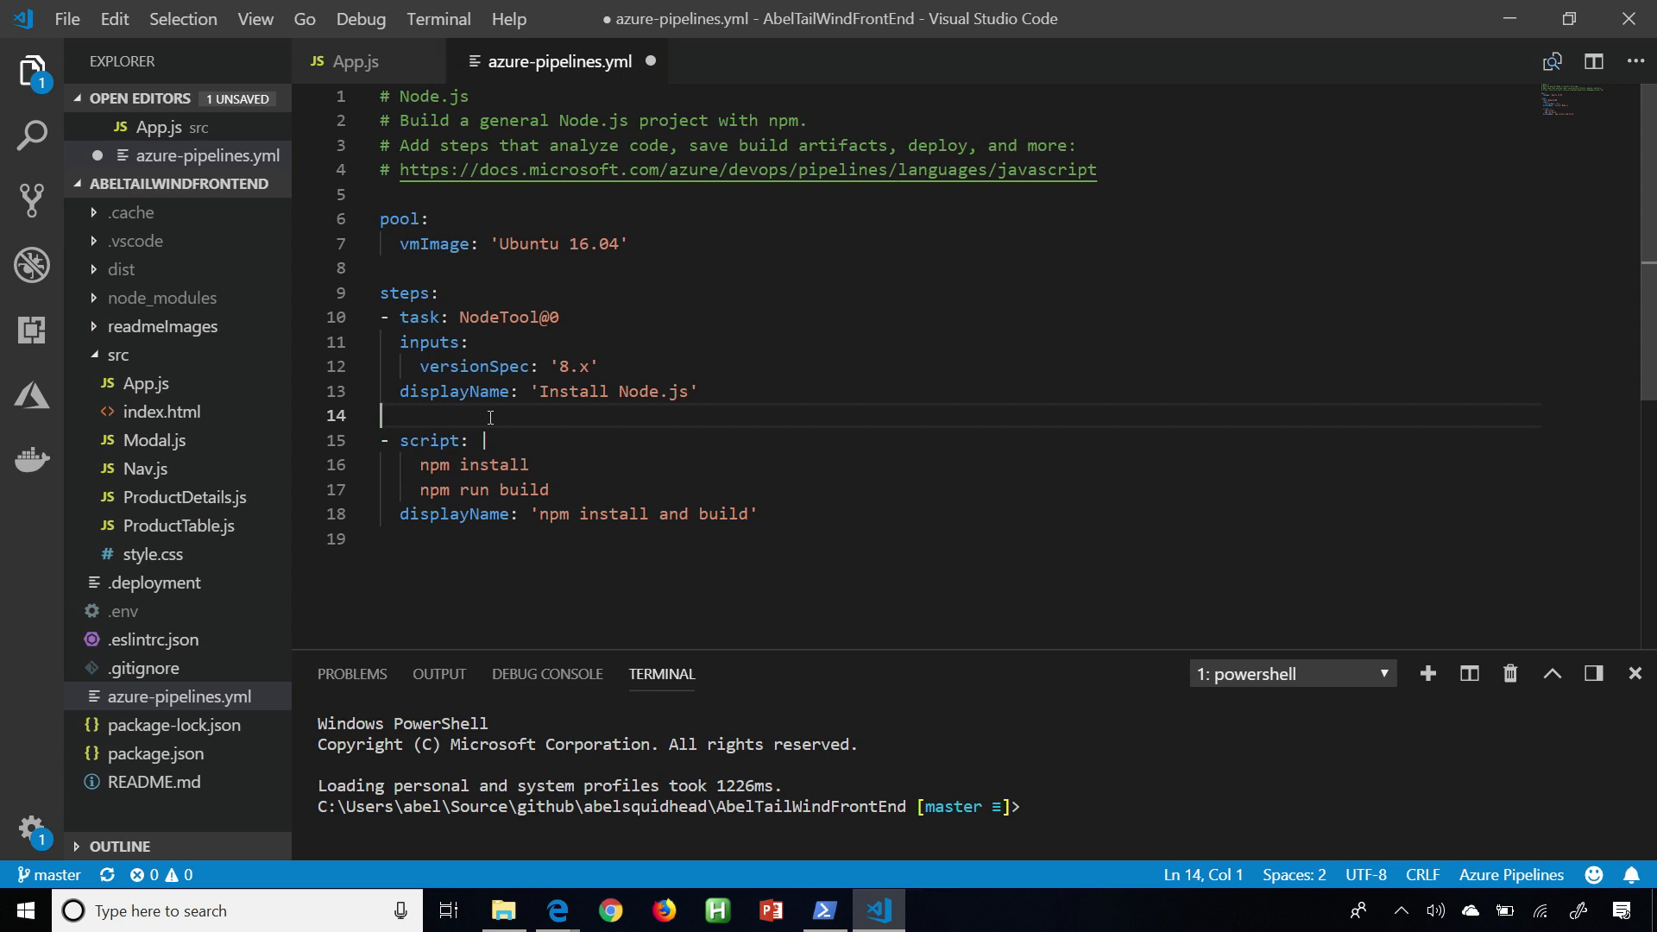
Insert a NuGet@0 task between the Install Node.js task and the npm script, using the editor's task suggestions.
key(Return)
text(- task)
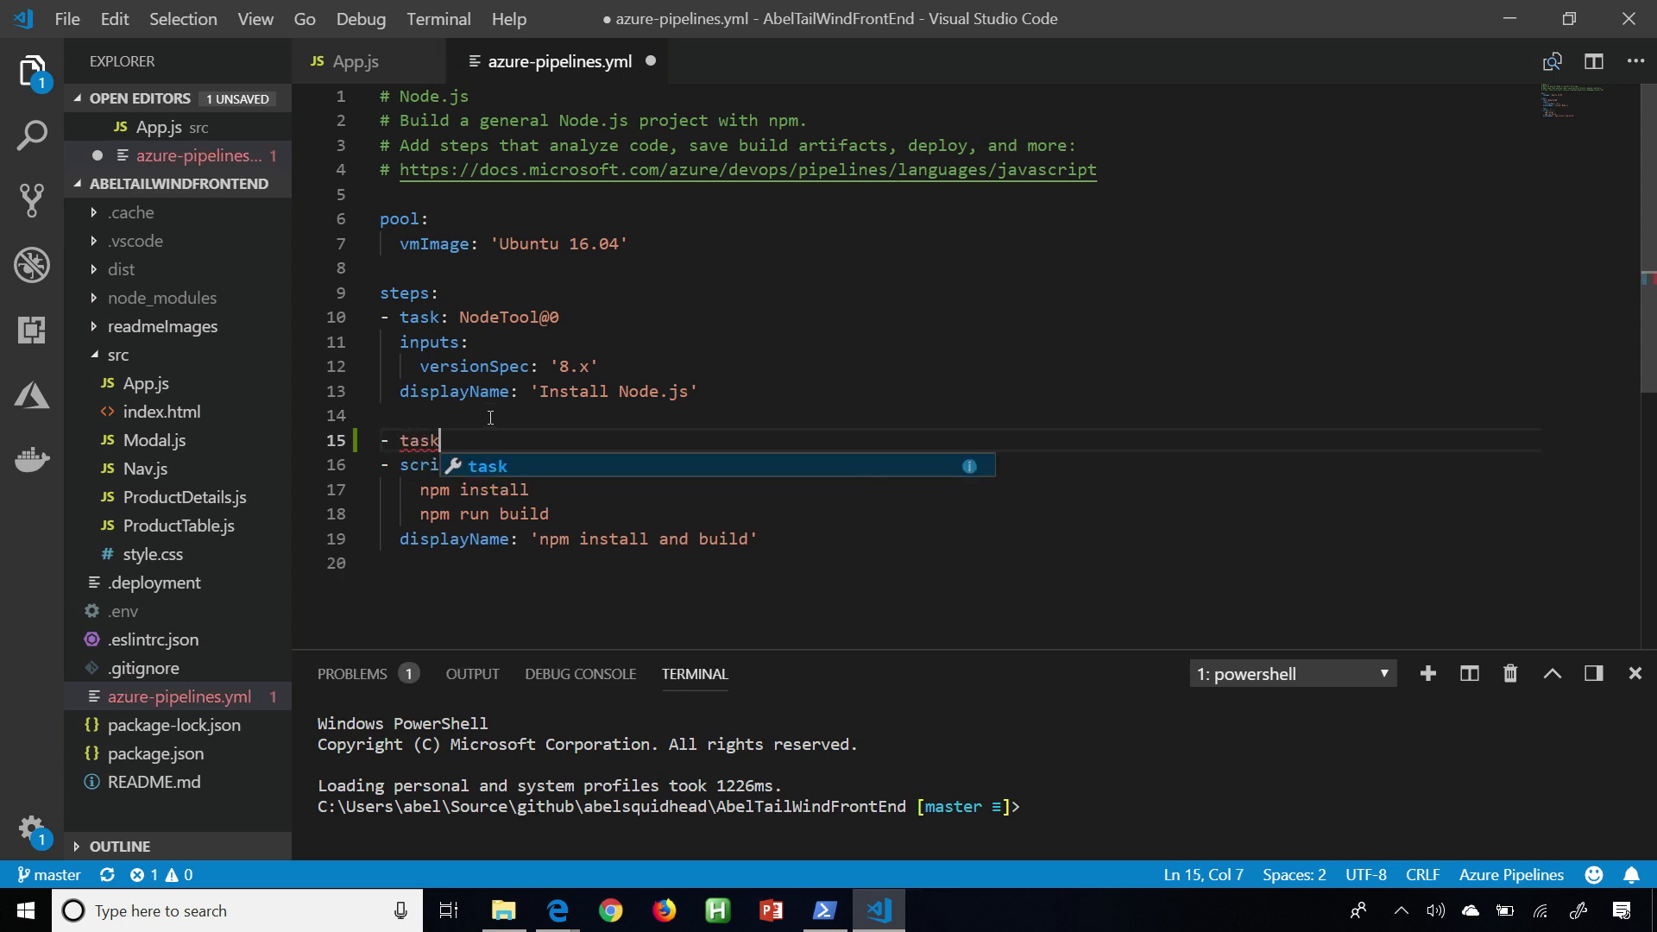
text(:)
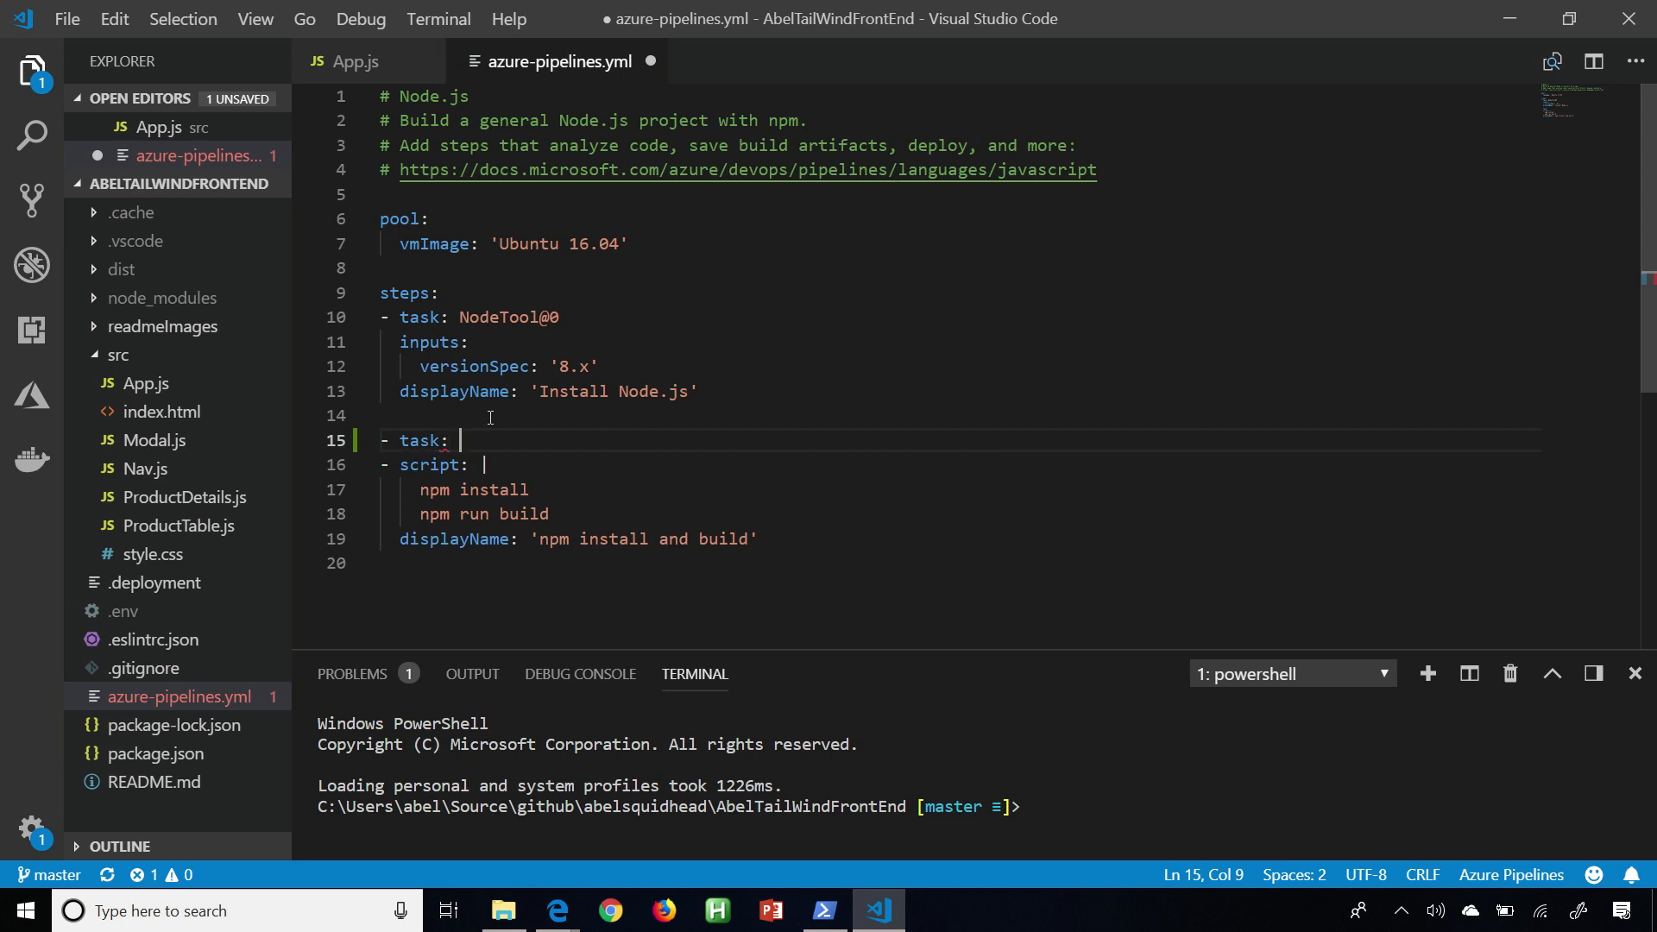
key(ctrl+space)
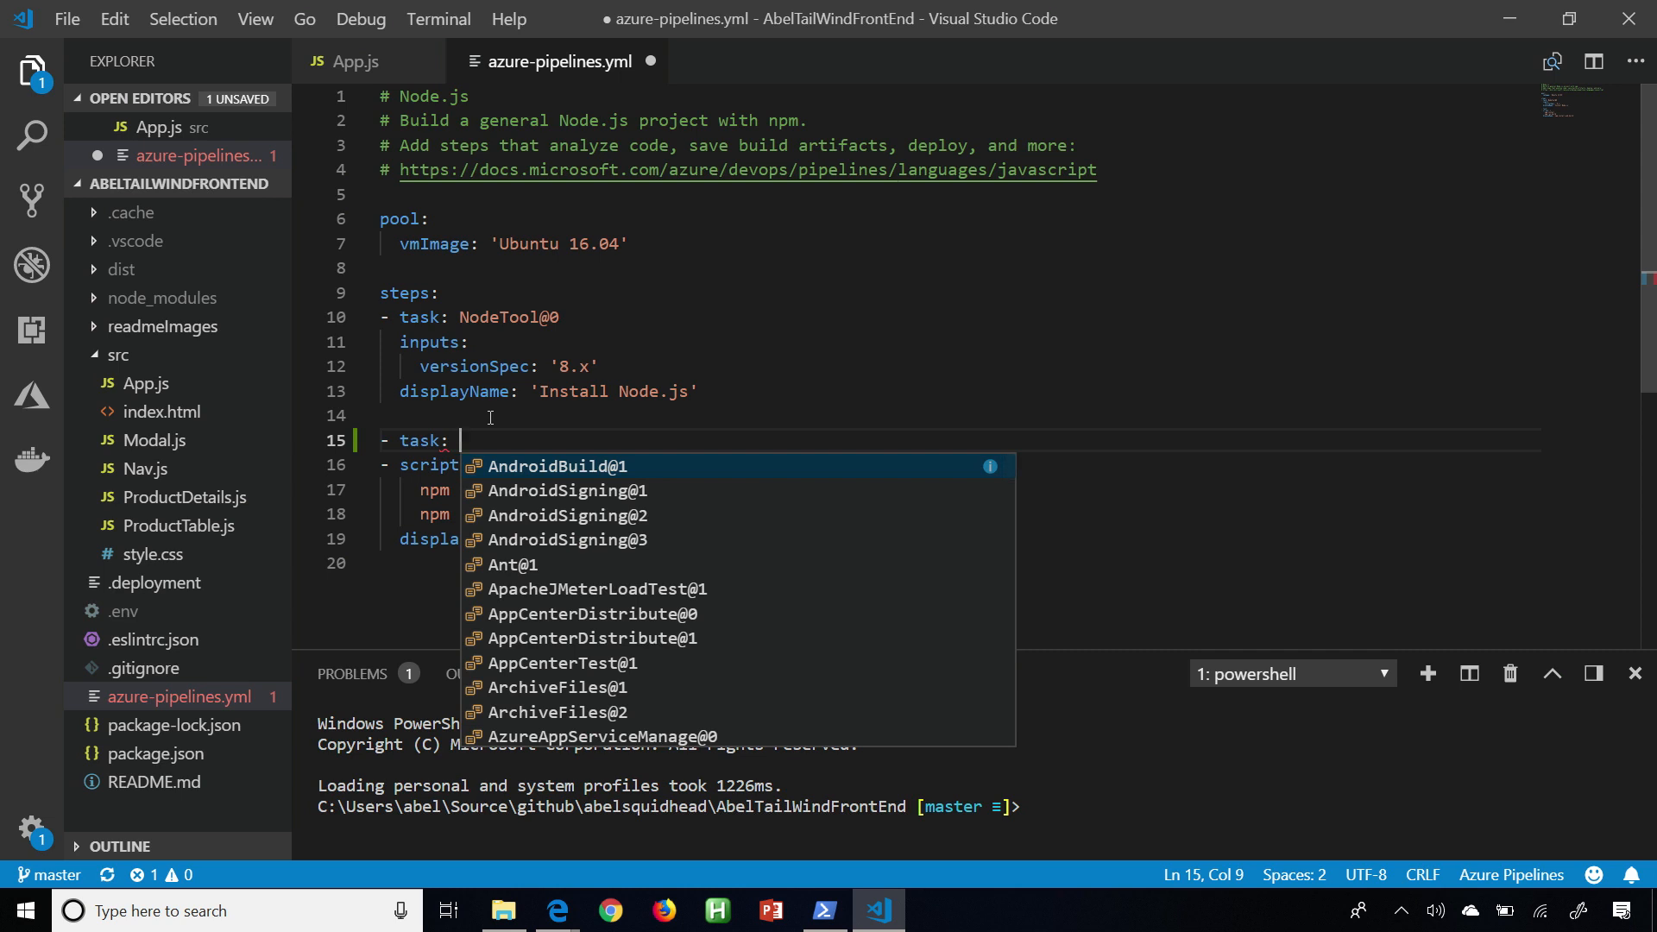
key(Down)
key(Down)
key(Down)
key(Down)
key(Down)
key(Down)
key(Down)
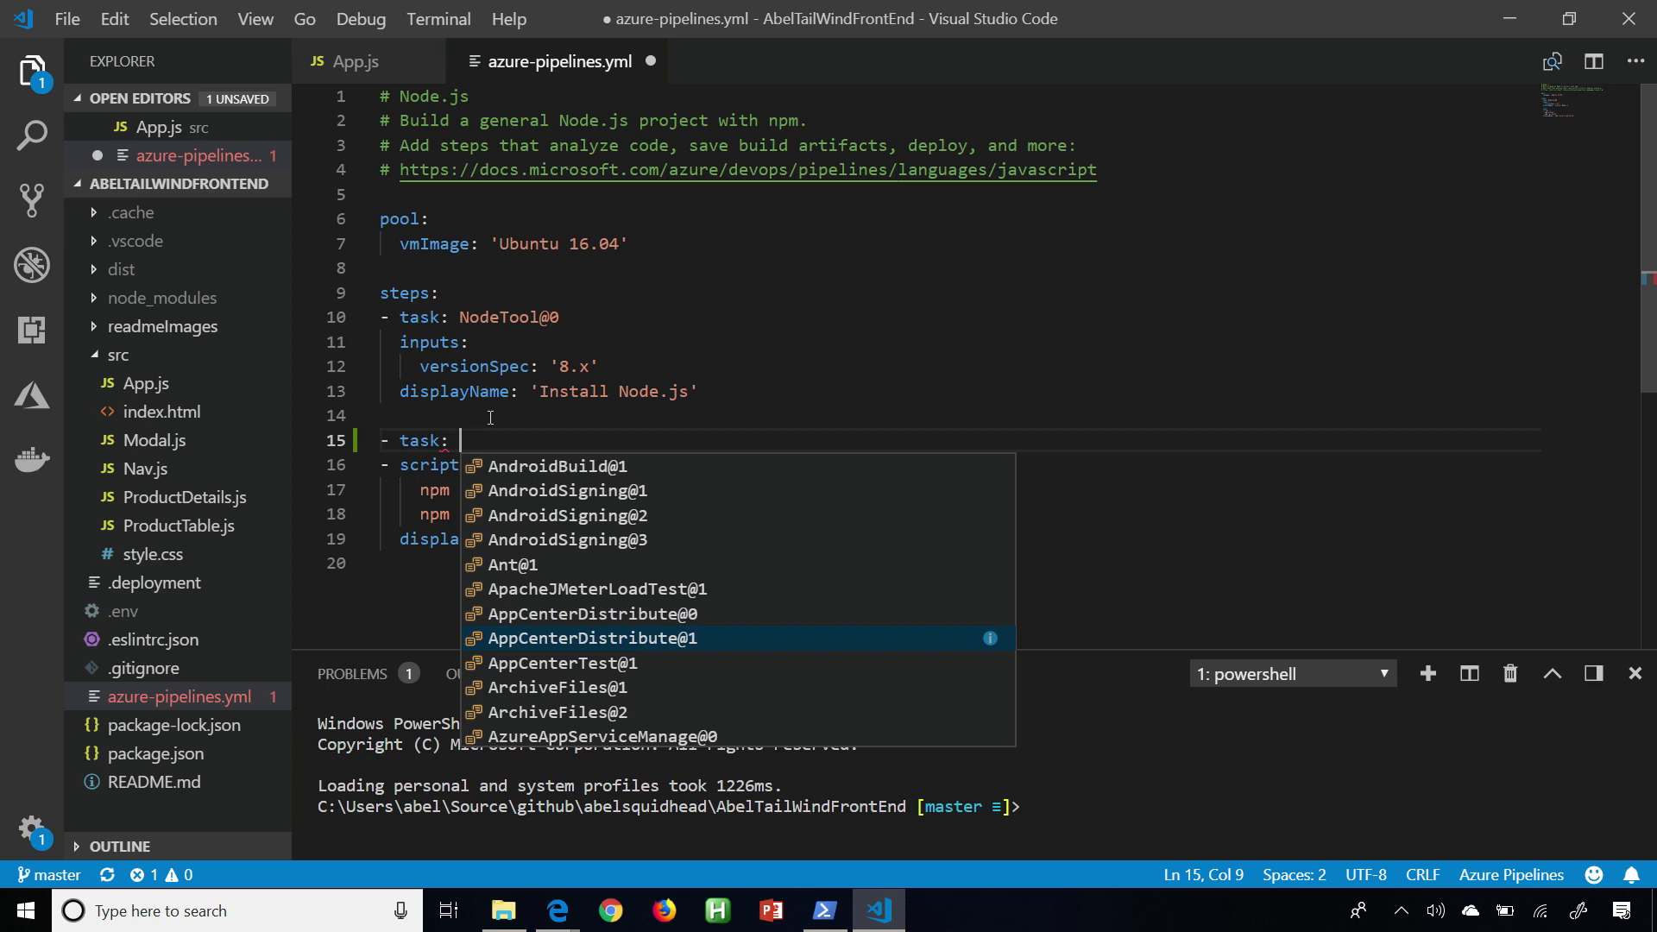
key(Down)
key(Down)
key(Down)
key(Down)
key(Down)
key(Down)
key(Down)
key(Down)
key(Down)
key(Down)
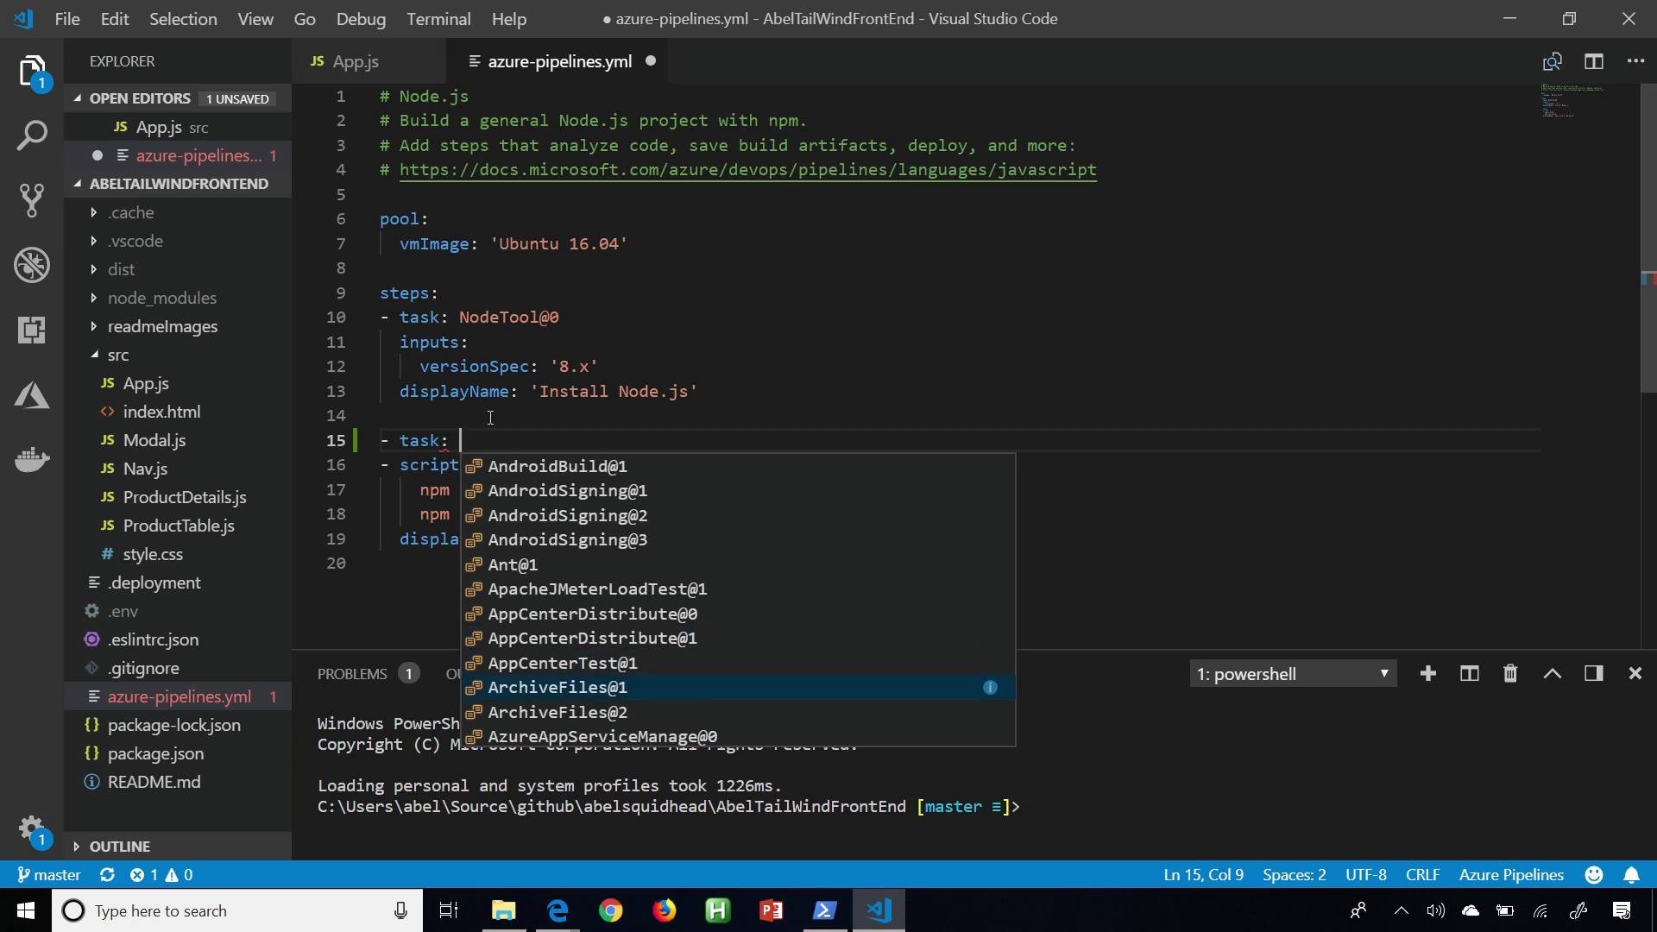
key(Down)
key(Down)
key(Down)
key(Down)
key(Down)
key(Down)
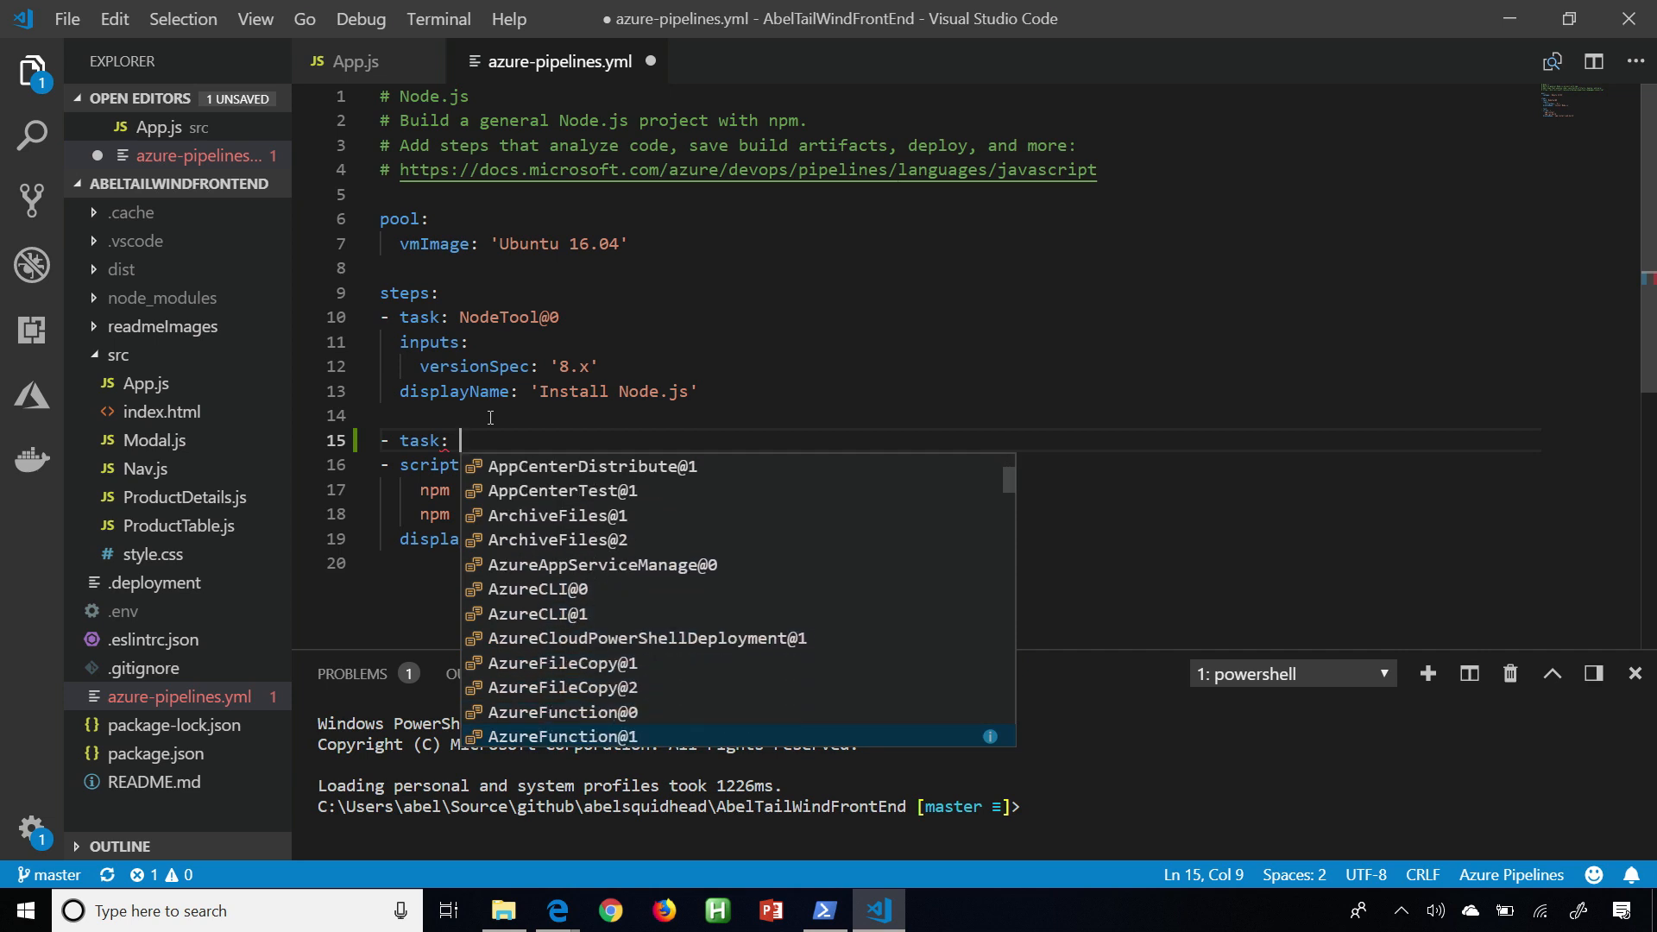
text(nu)
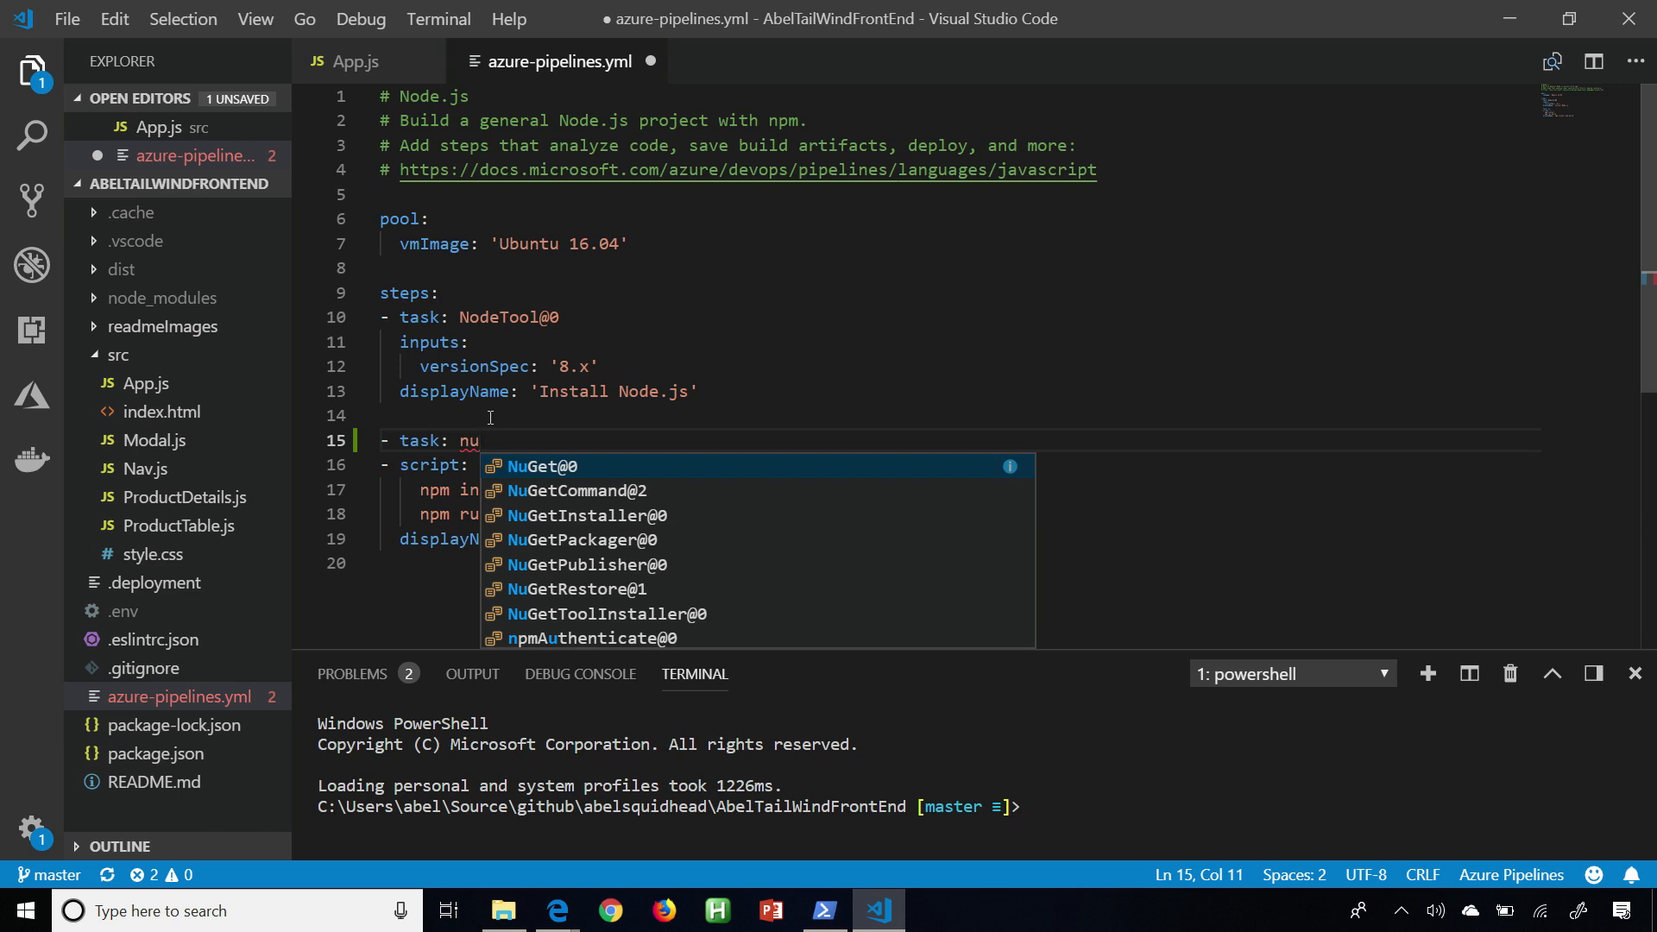
key(Return)
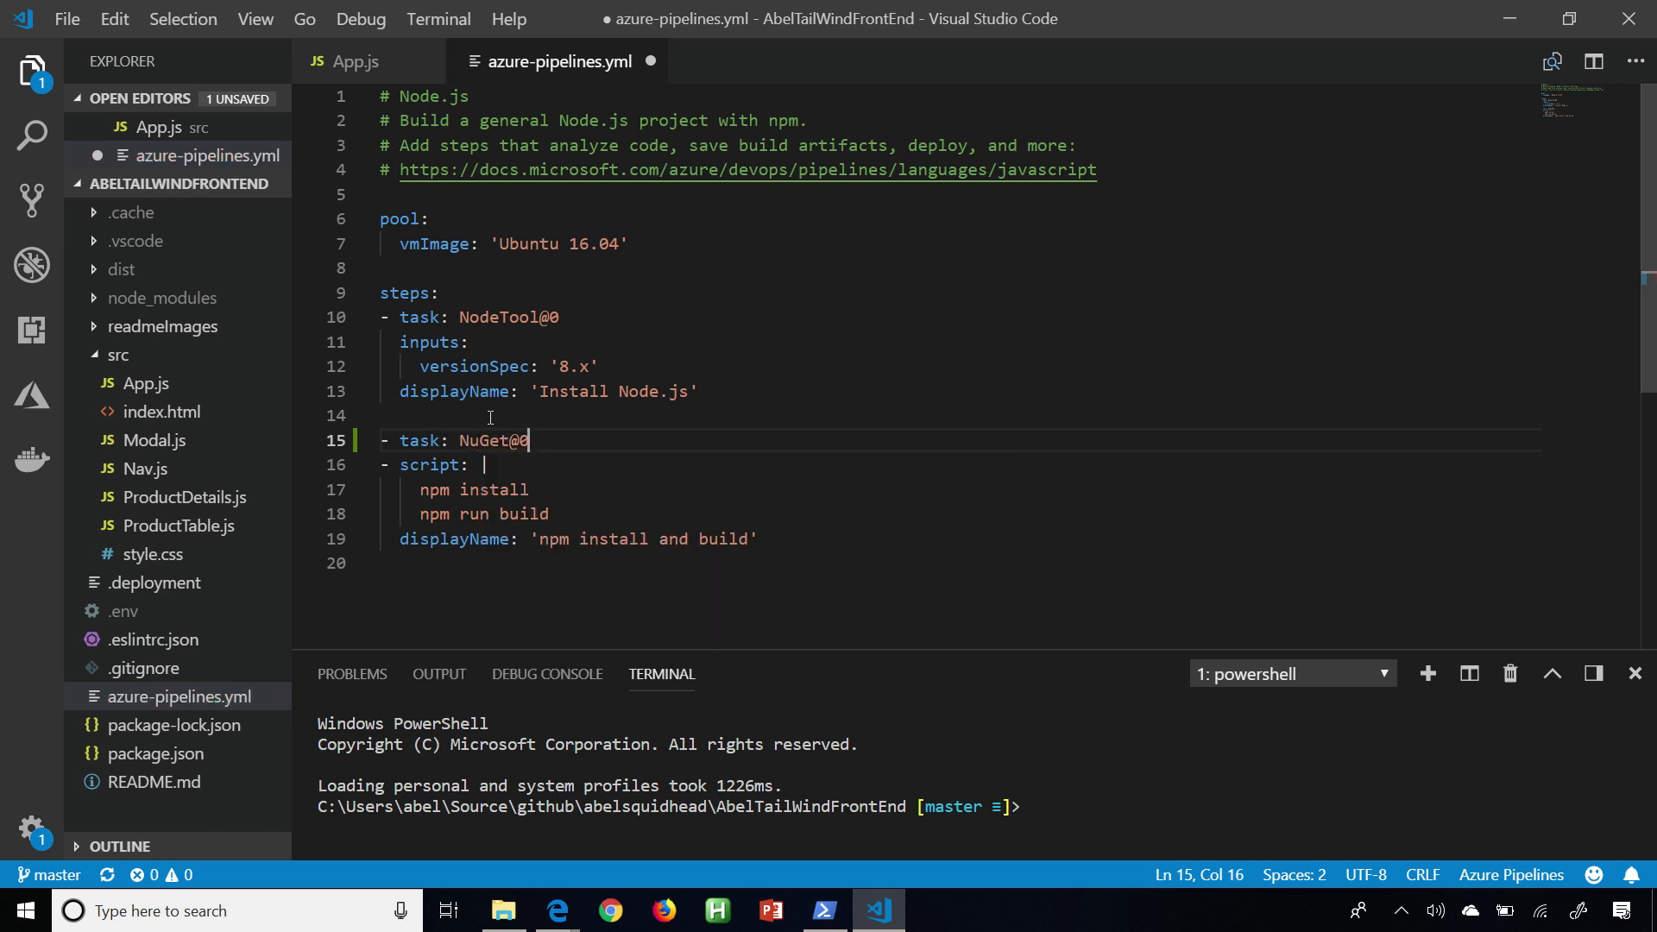
Add an inputs entry with the suggested value 'npm' under the NuGet@0 task.
key(Return)
key(Tab)
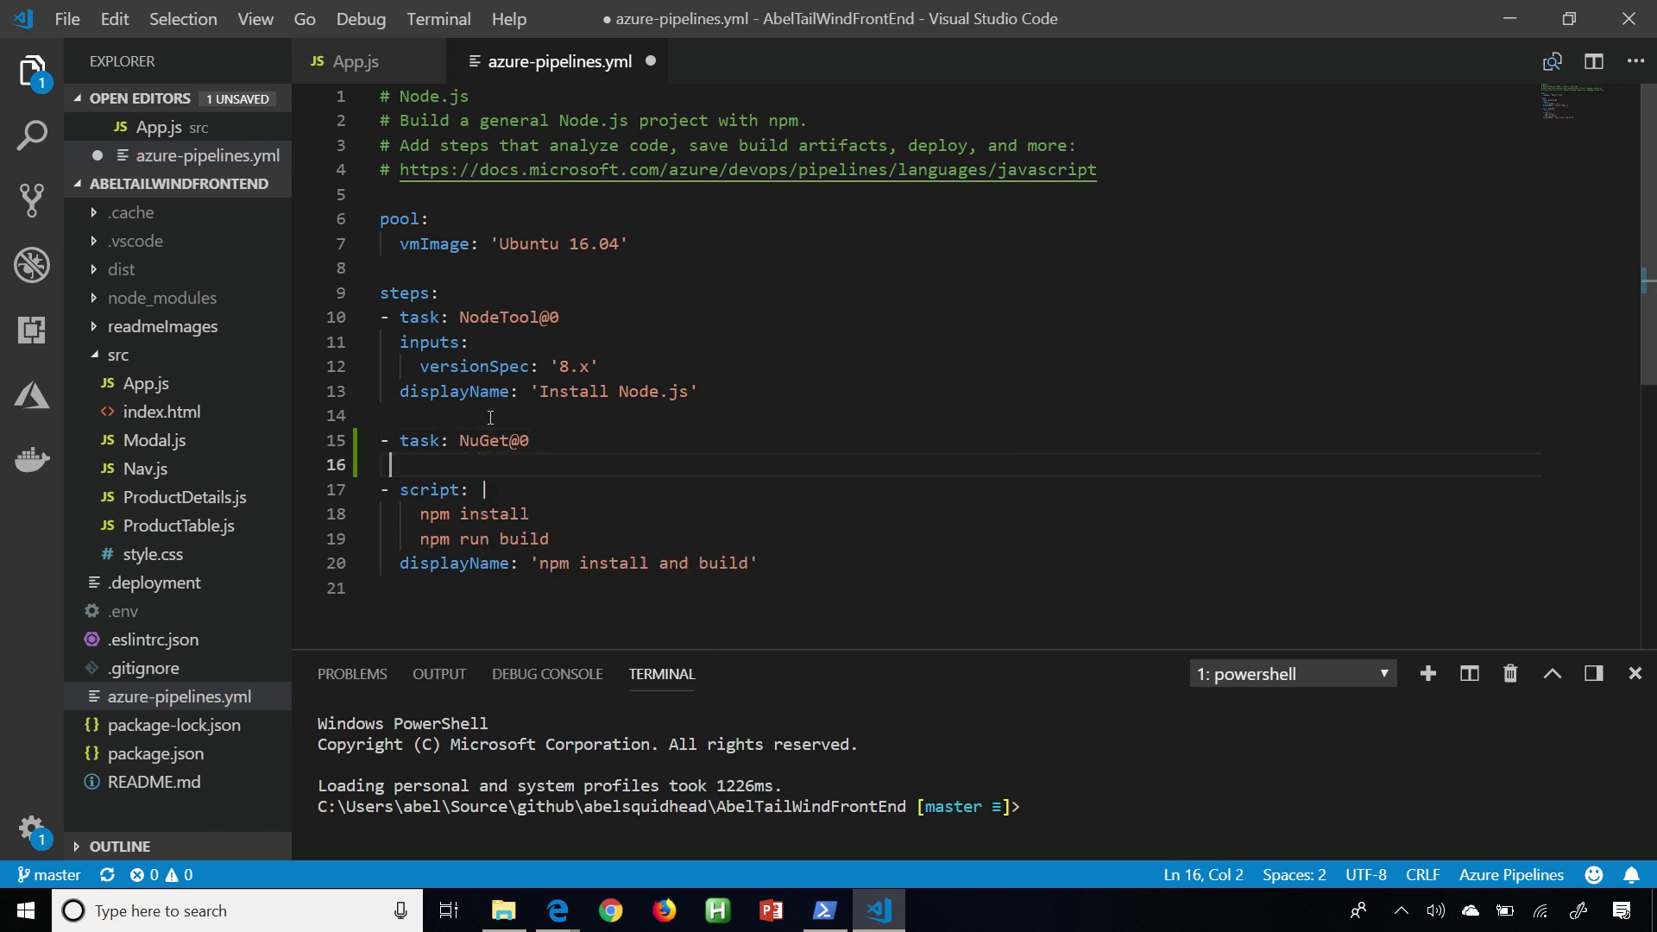
text(inputs:)
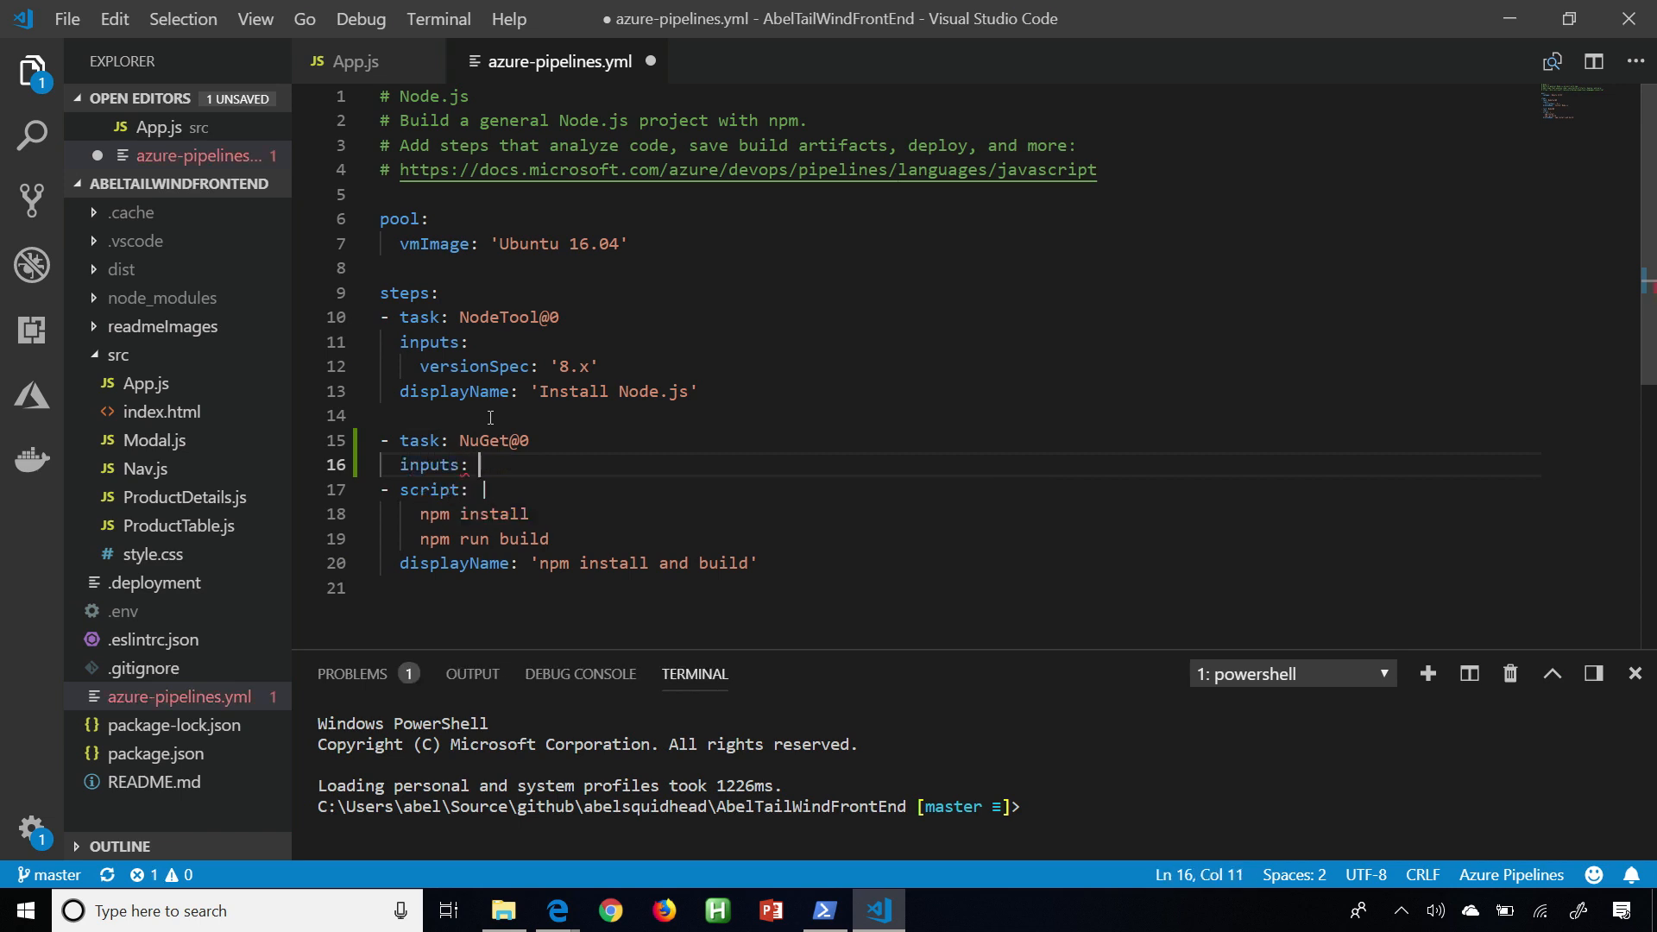
key(ctrl+space)
key(Down)
key(Down)
key(Down)
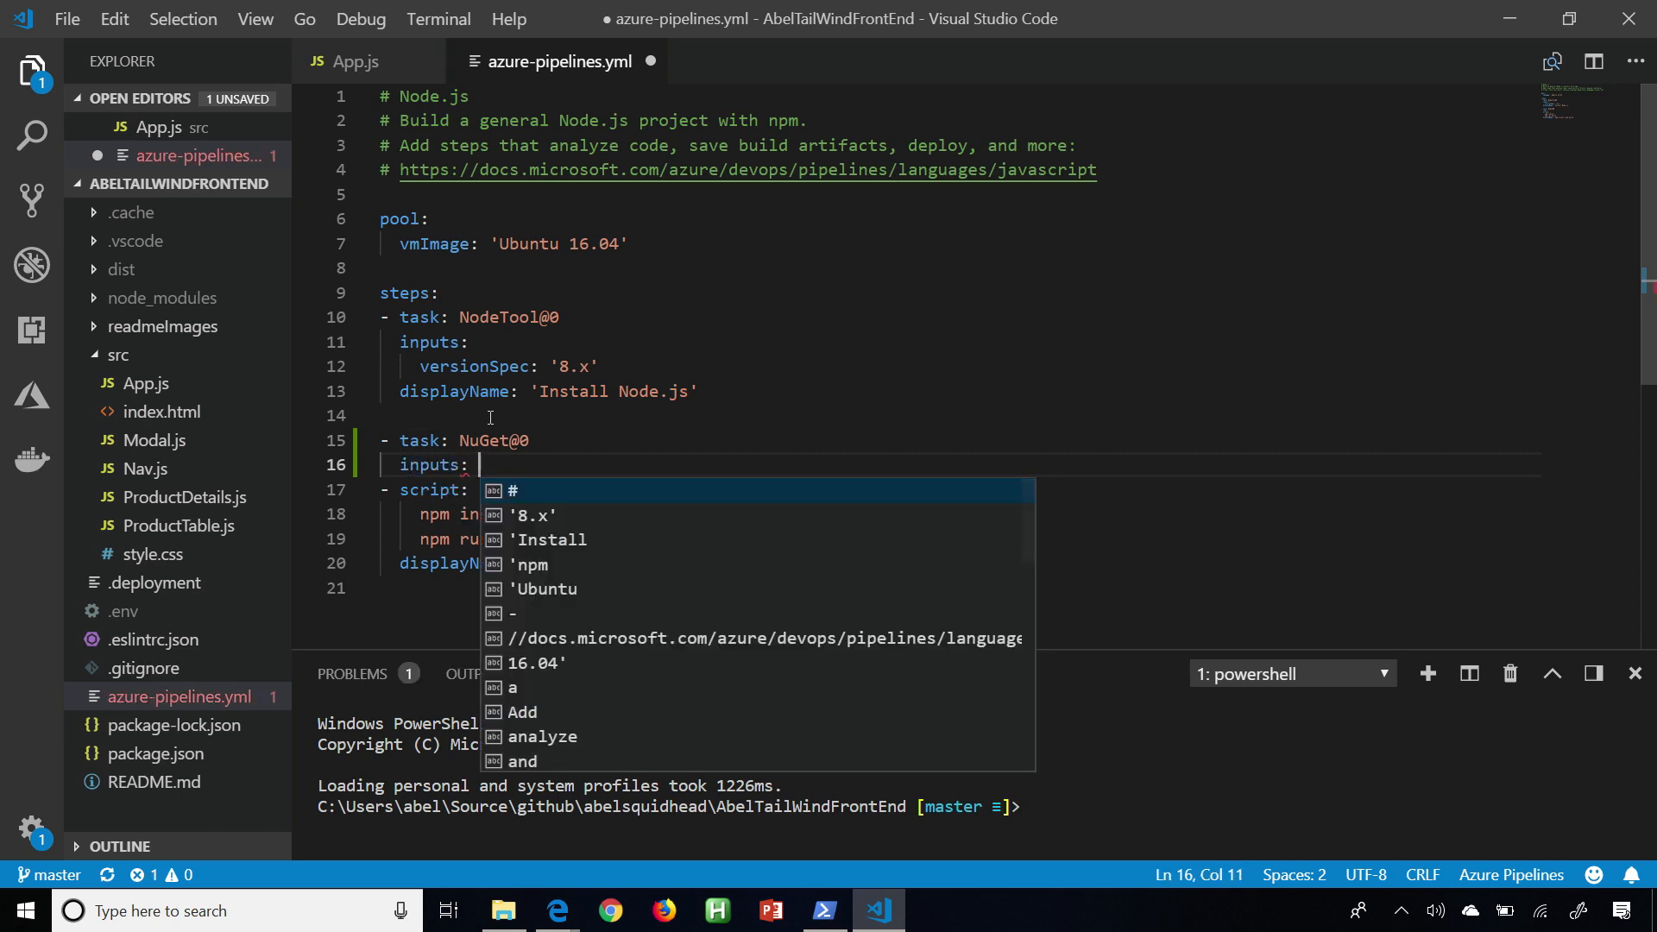
key(Return)
text(')
key(Return)
key(Return)
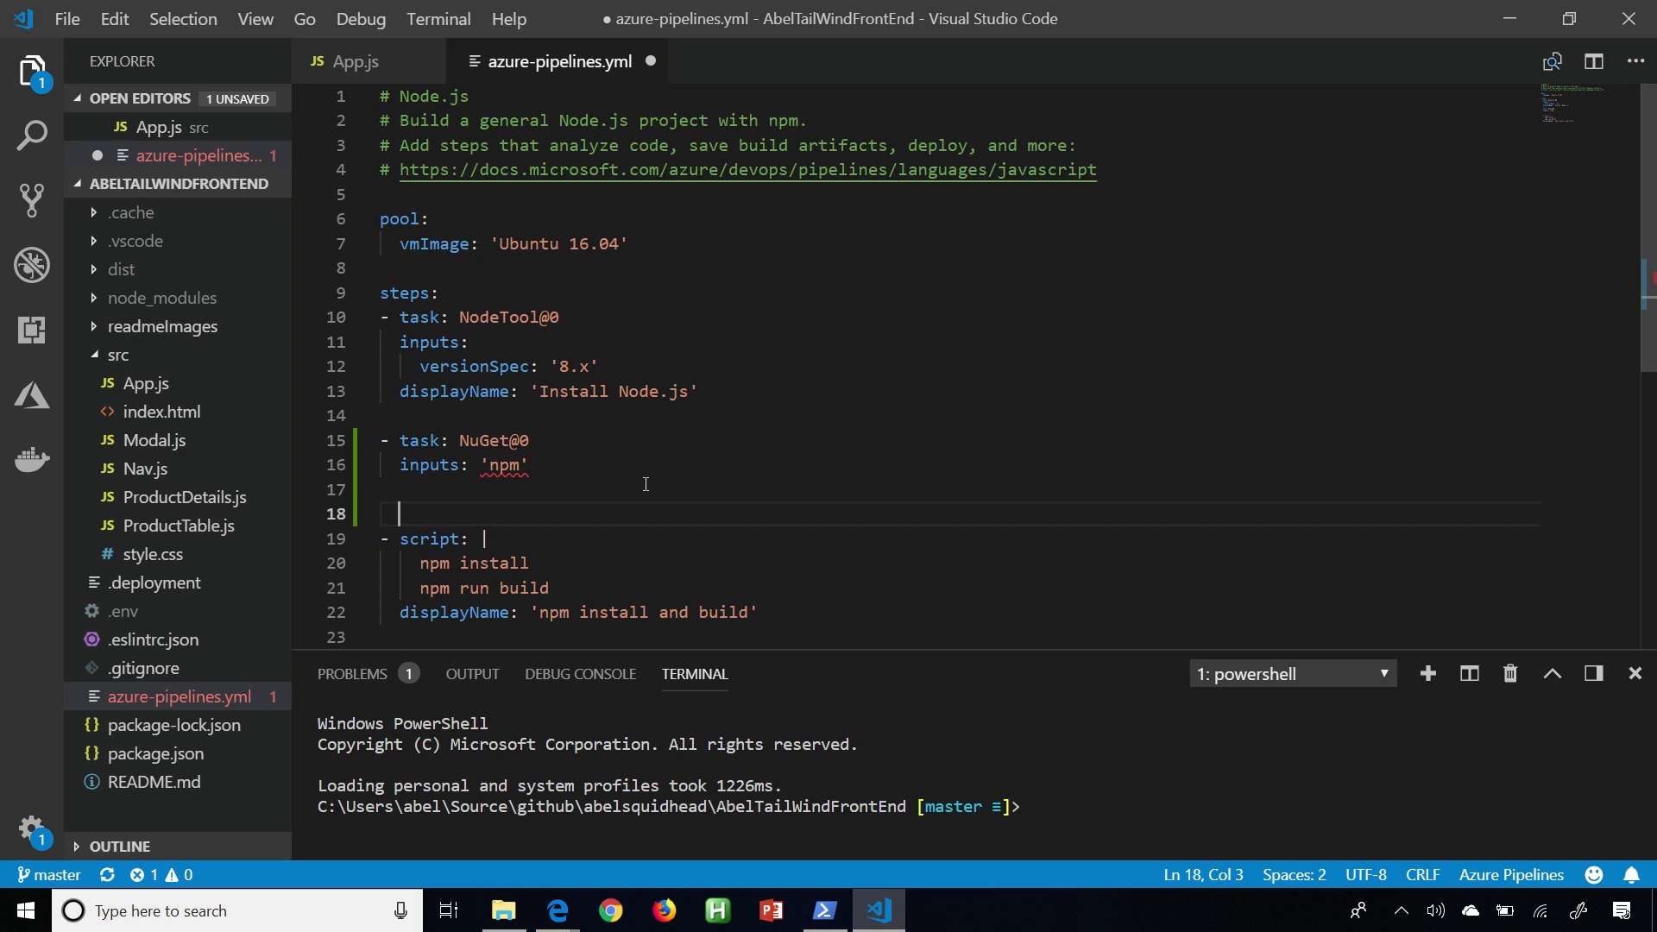
Replace the entire contents of azure-pipelines.yml with the copied pipeline YAML and save the file.
click(681, 459)
key(ctrl+a)
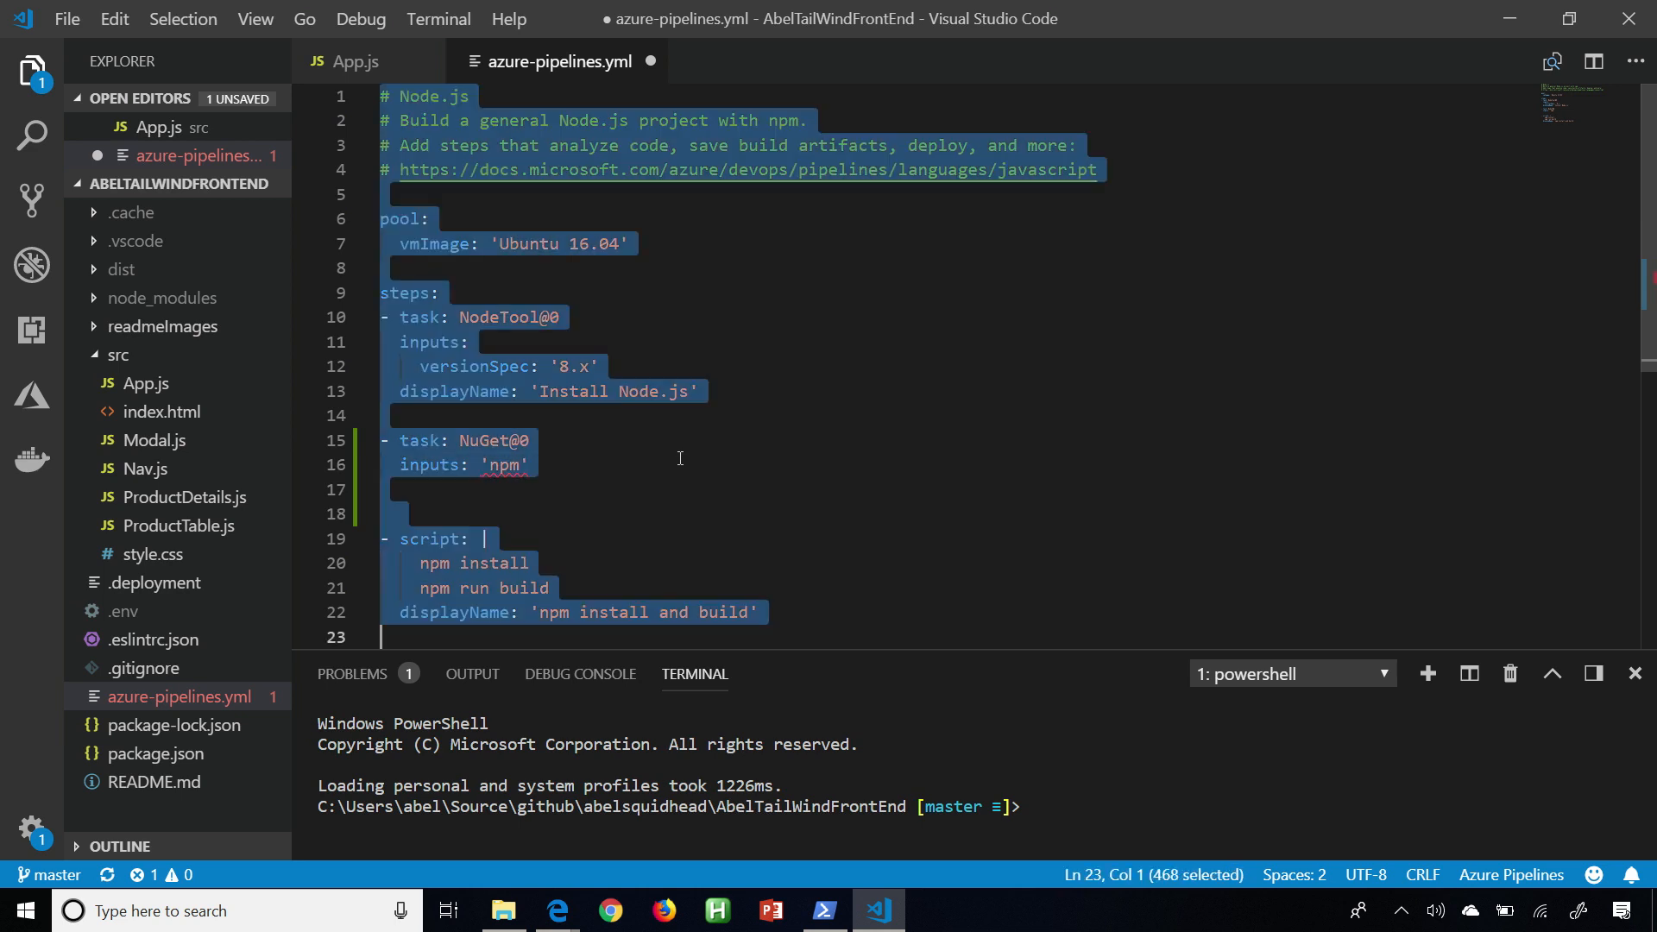
key(ctrl+v)
scroll(766, 344, up, 5)
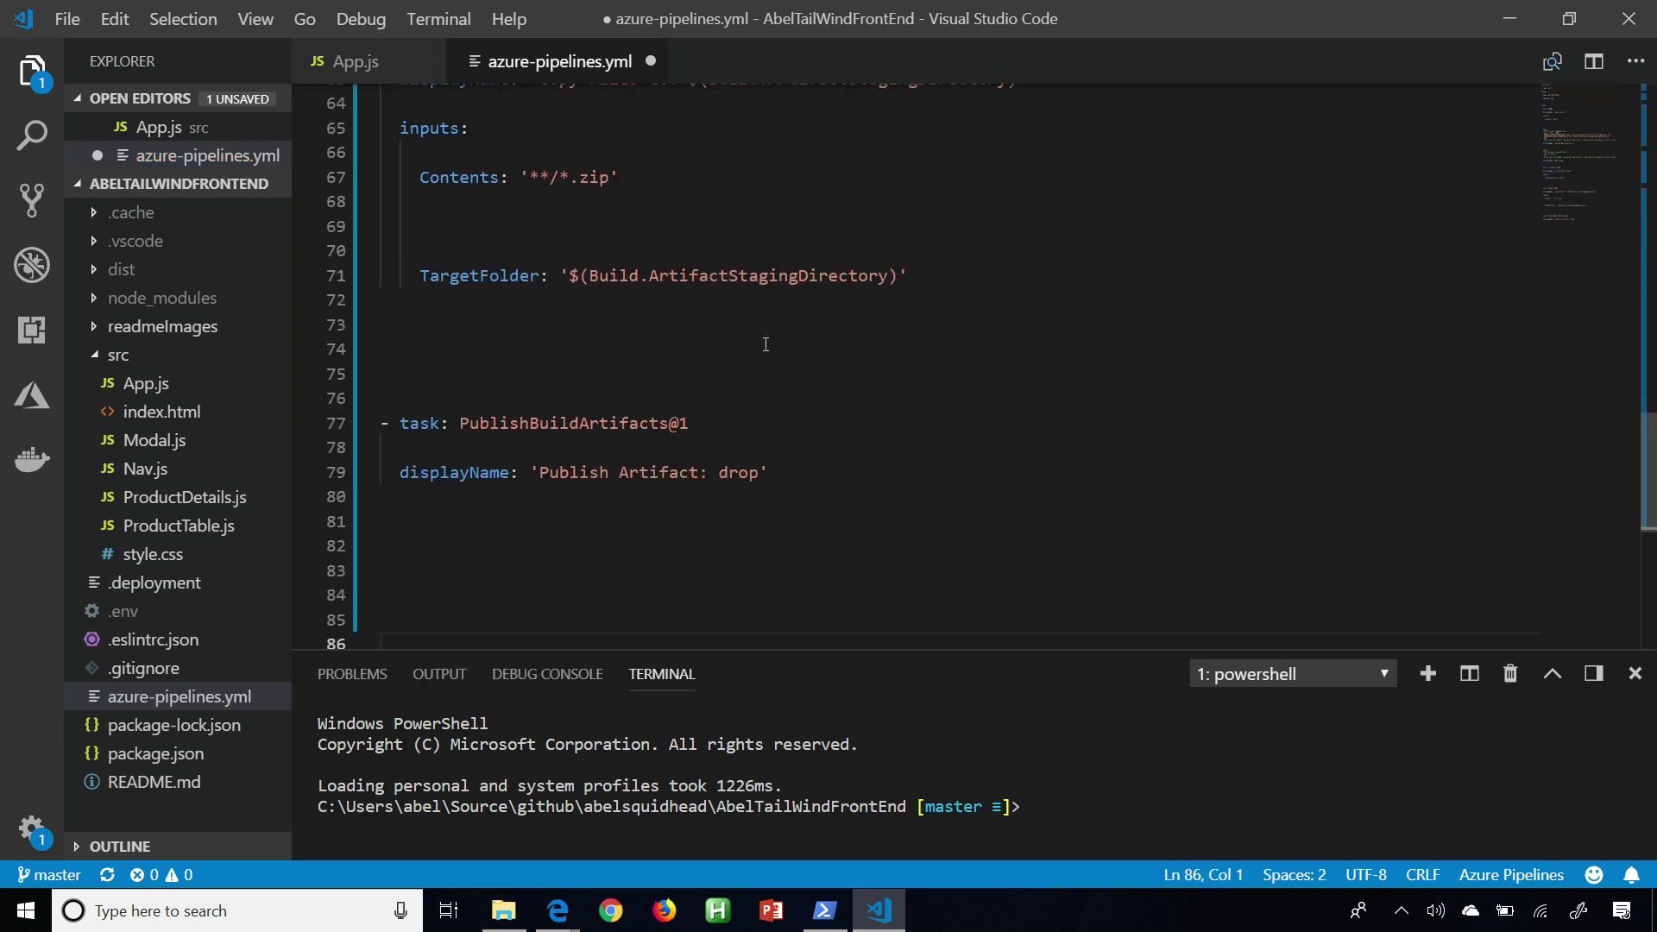
scroll(765, 345, up, 10)
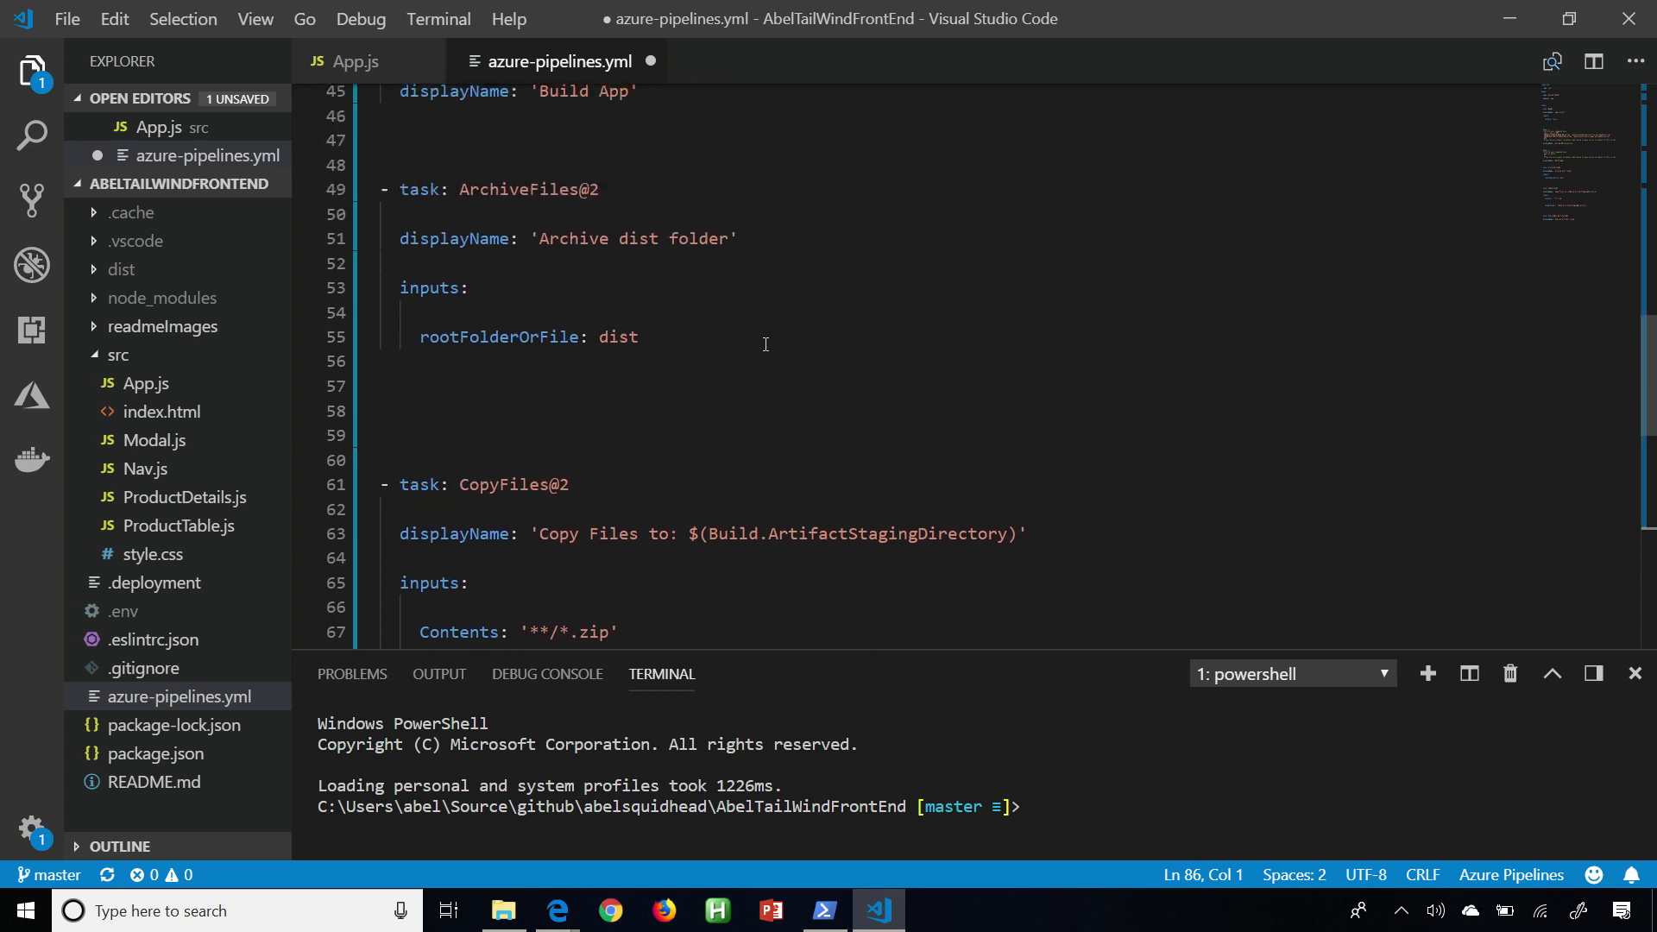
scroll(765, 344, up, 6)
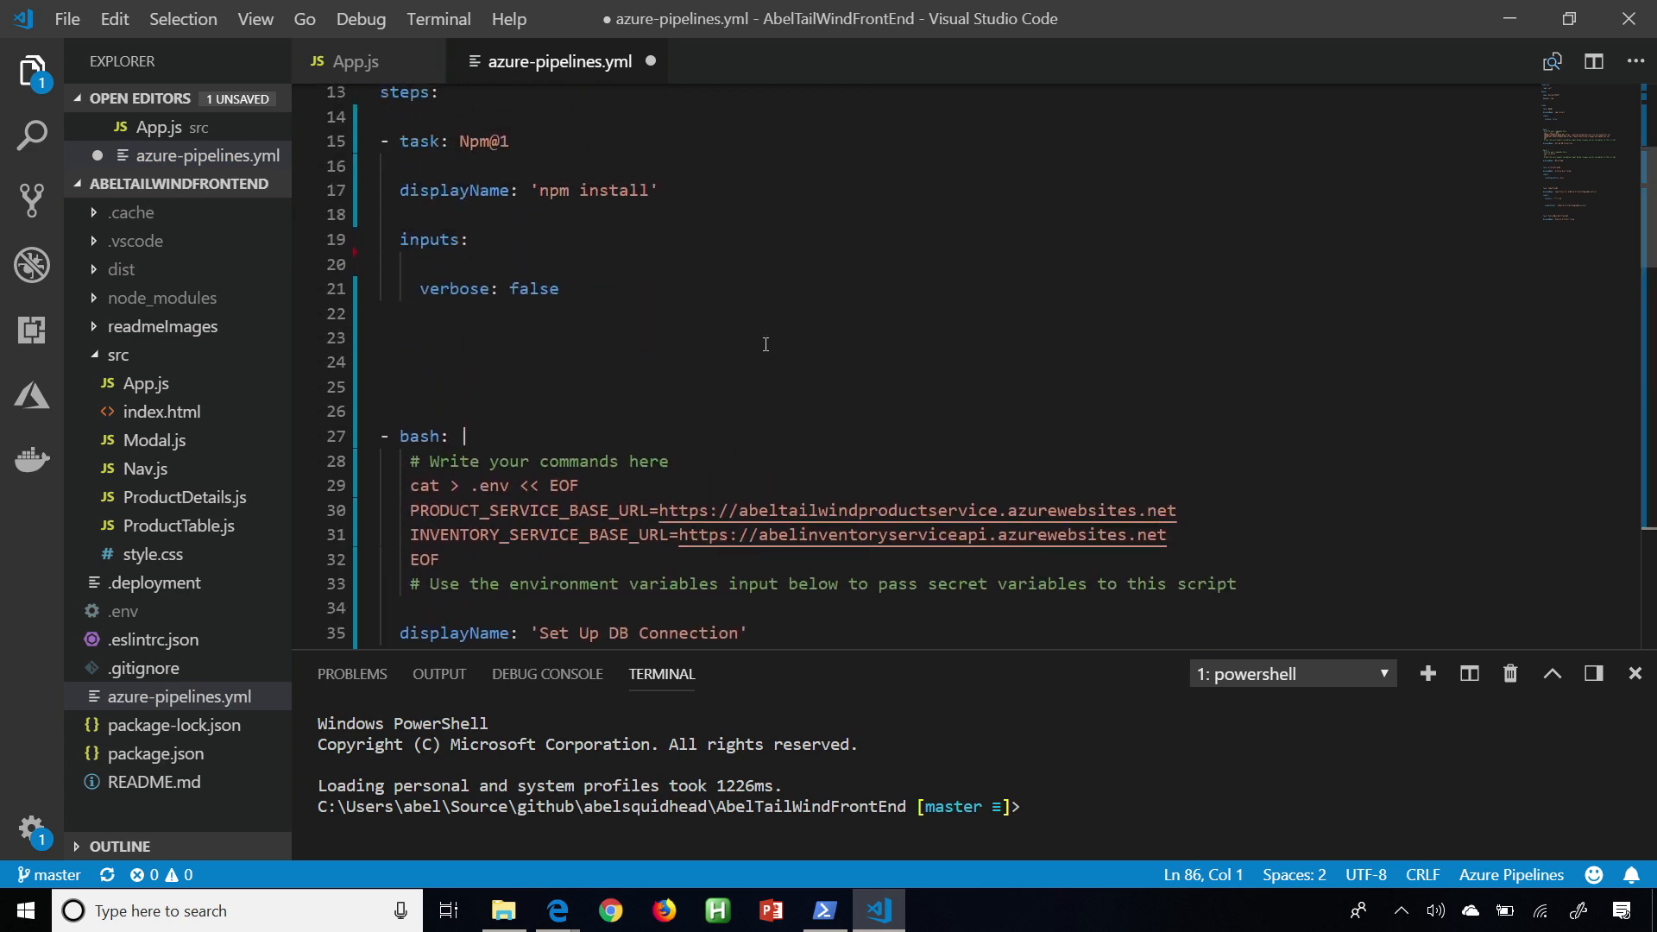
key(ctrl+s)
Check the repository status in the terminal and stage all changes with git add *.
click(814, 757)
text(git status)
key(Return)
text(git add *)
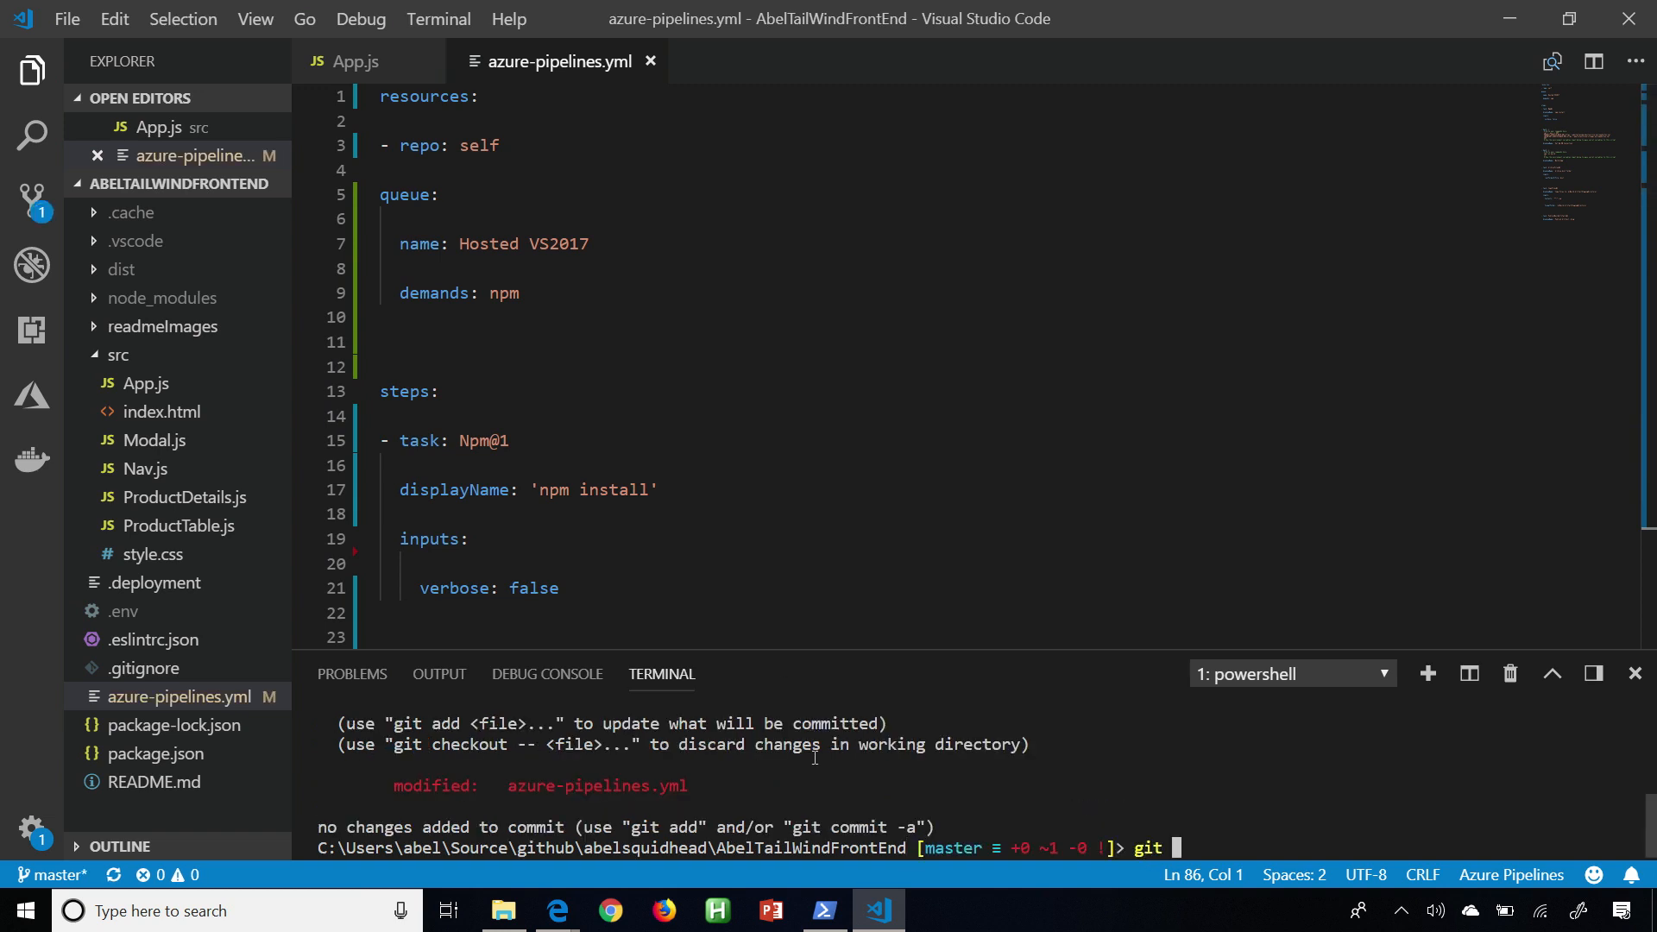
key(Return)
Commit the staged changes with the message "customized build" and push them to GitHub.
text(git commi)
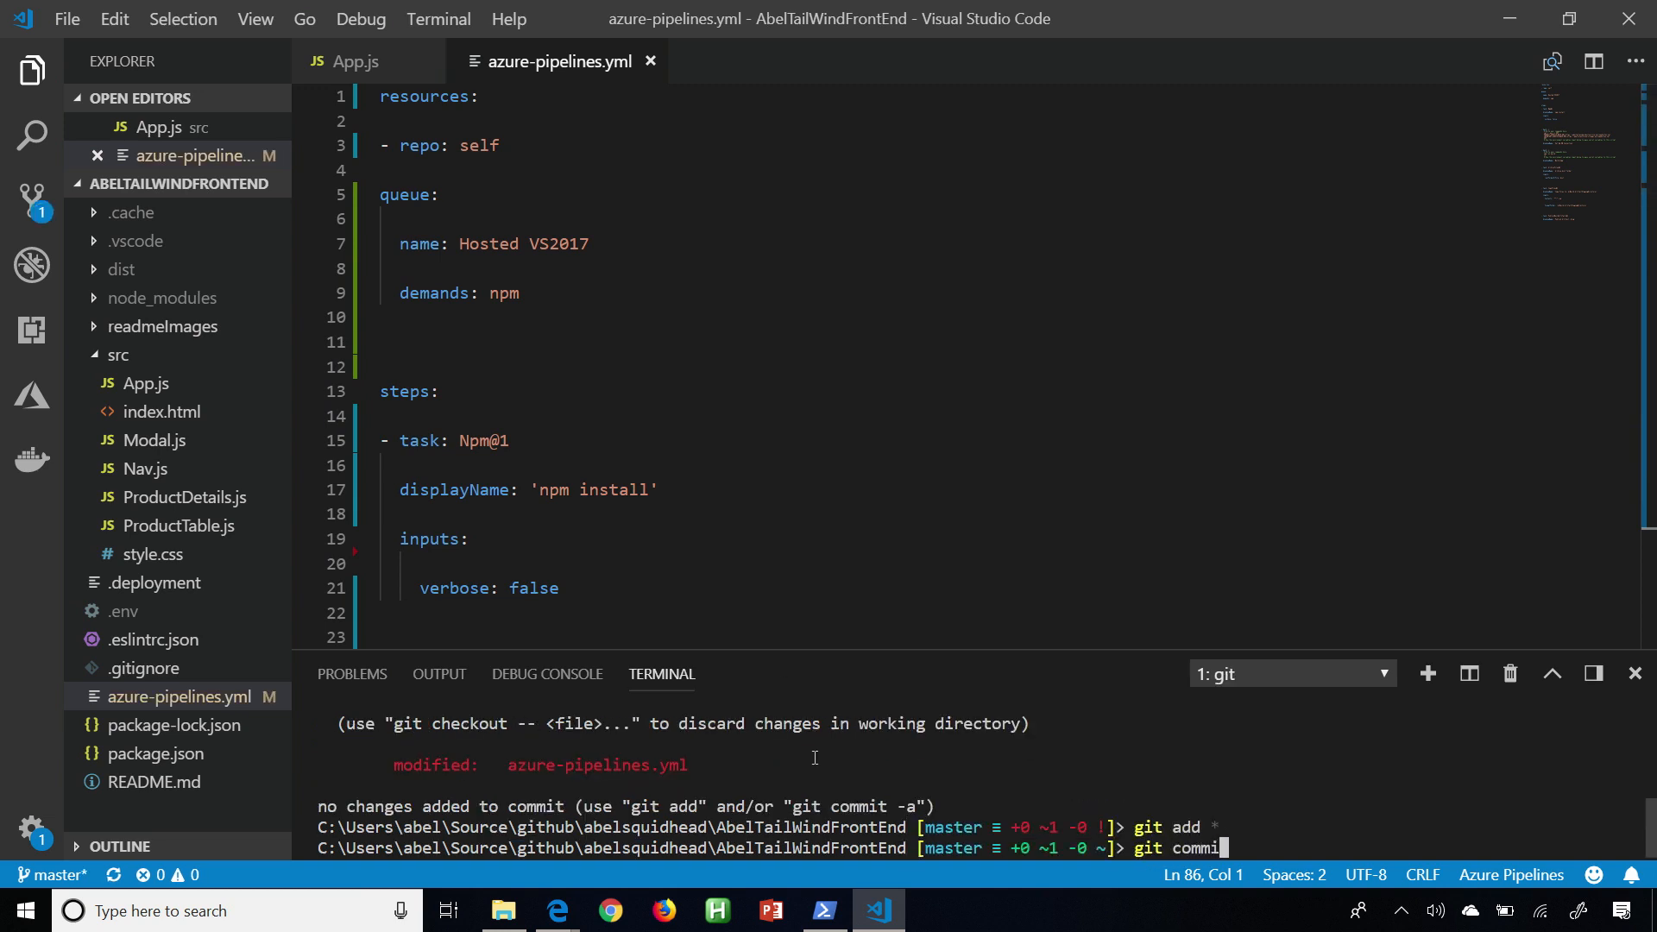
text(t -)
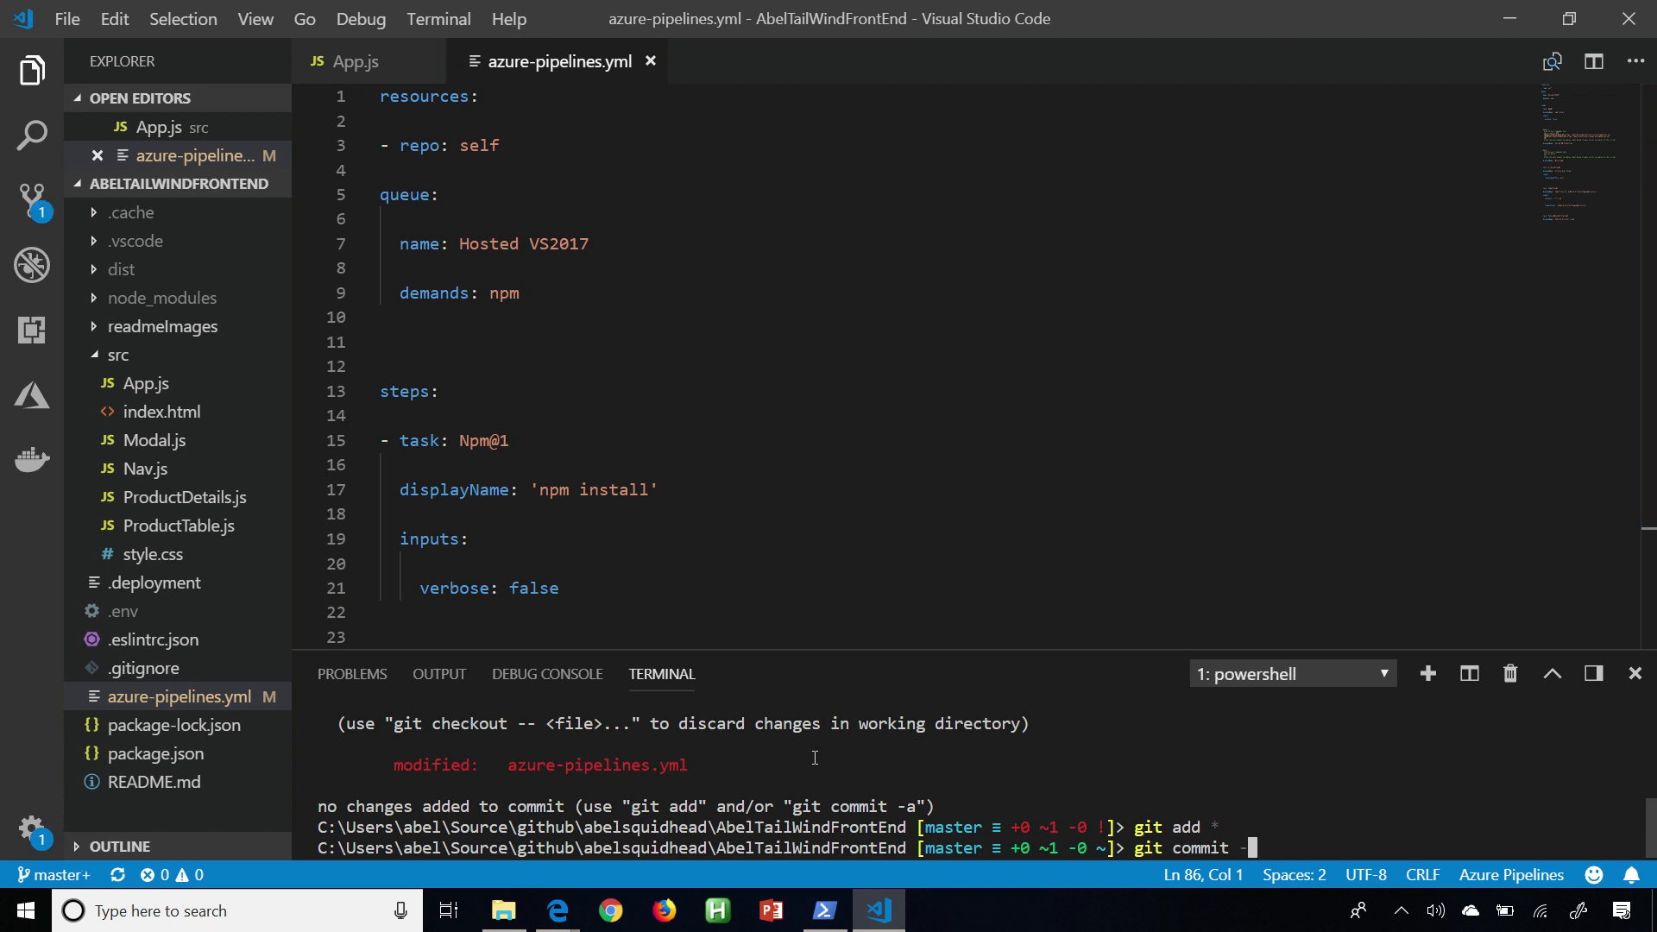
text(m "customized build")
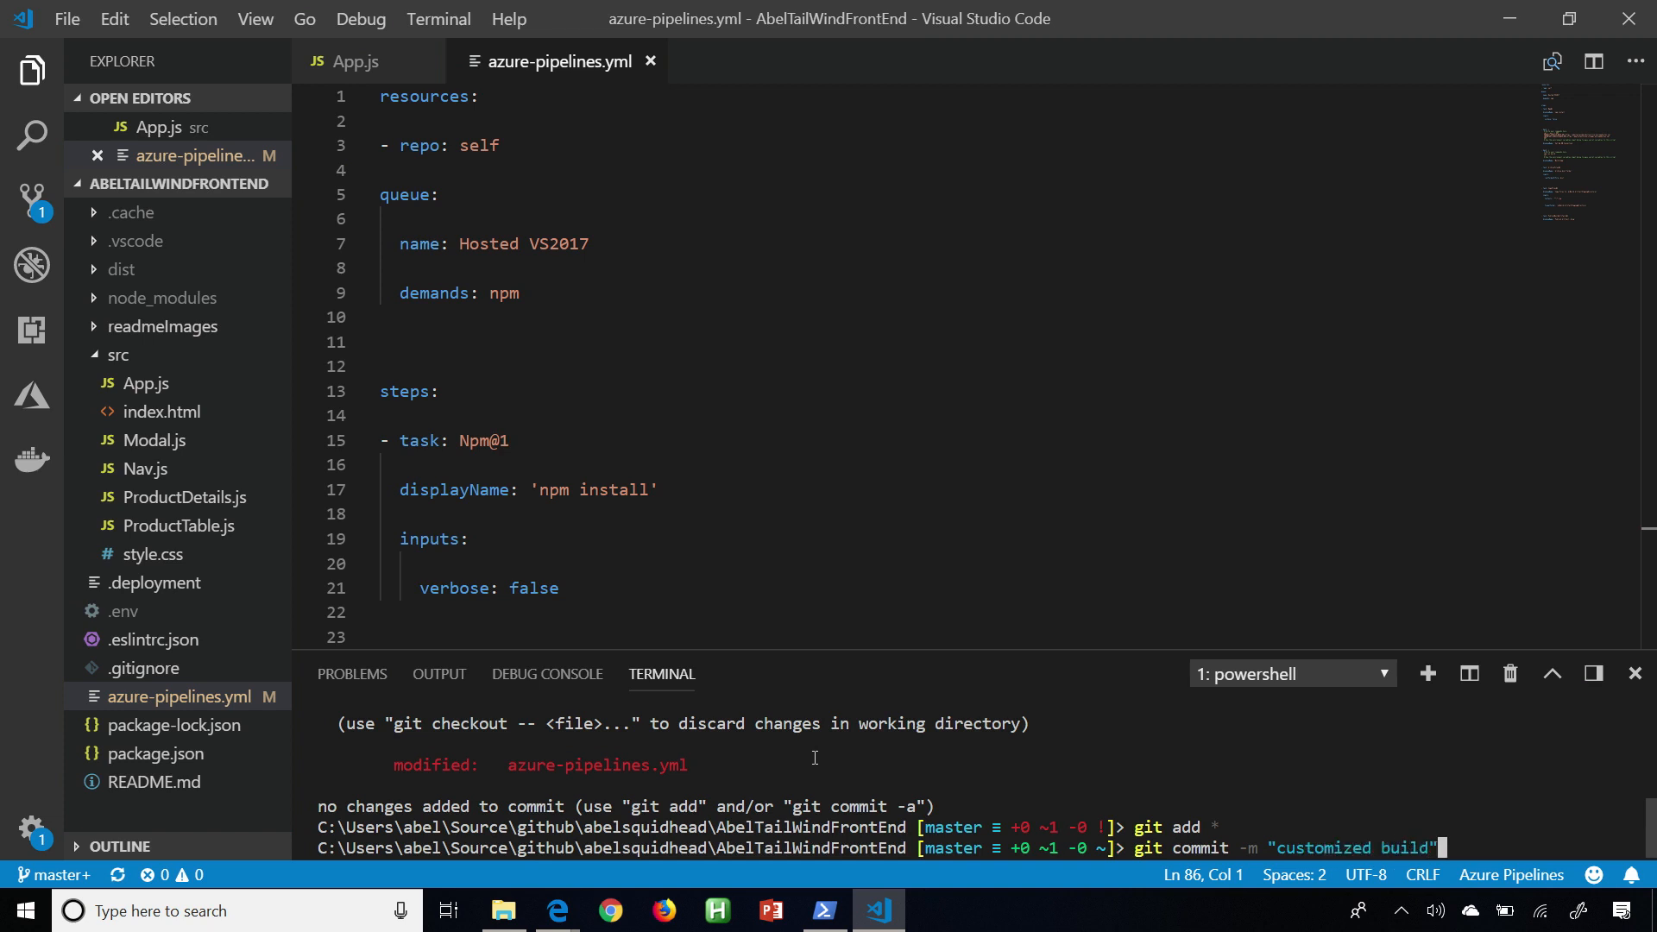
key(Return)
text(git push)
key(Return)
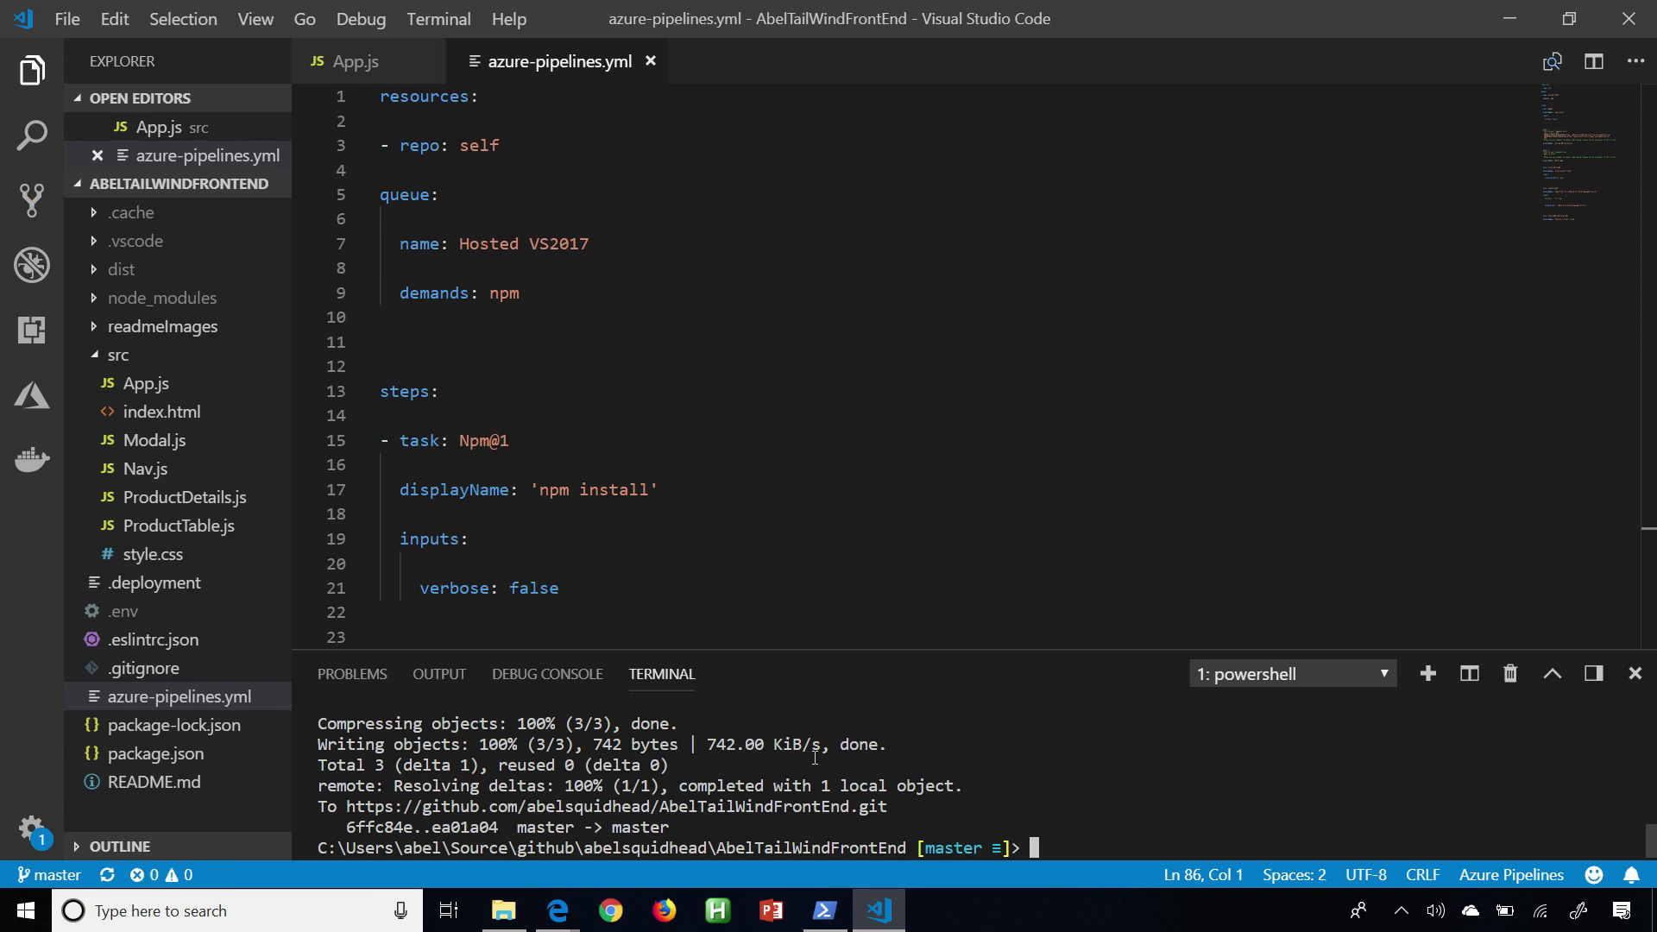
Switch back to Azure DevOps in the browser and view the logs and summary of the "customized build" CI run.
key(alt+Tab)
key(alt+Tab)
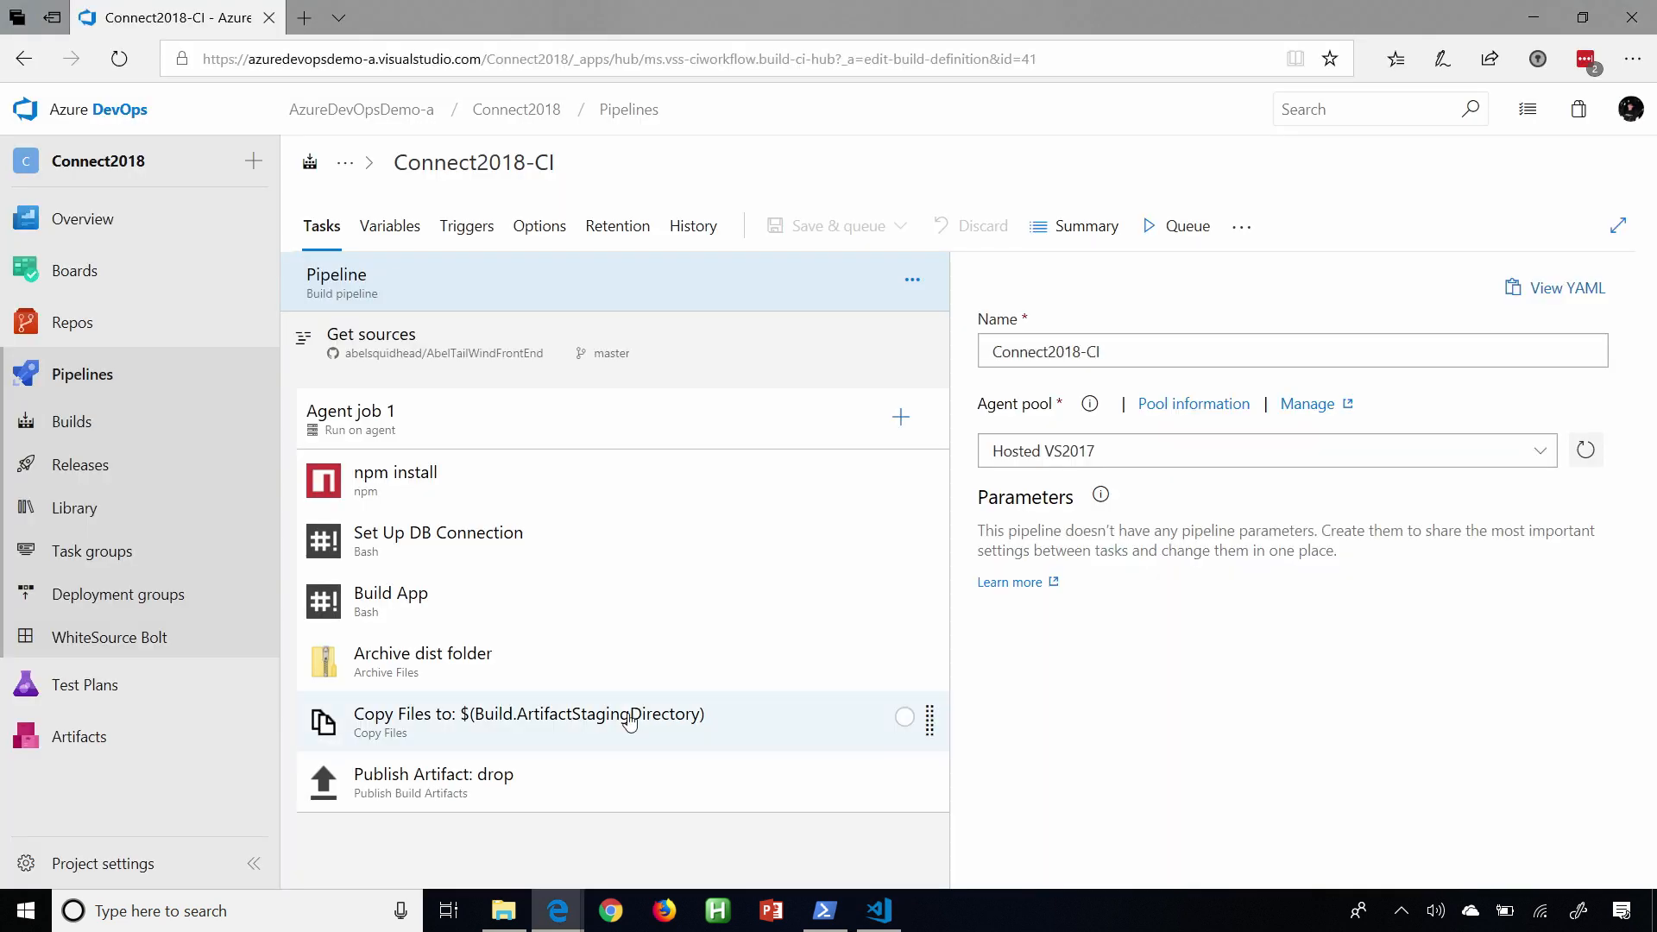
click(76, 423)
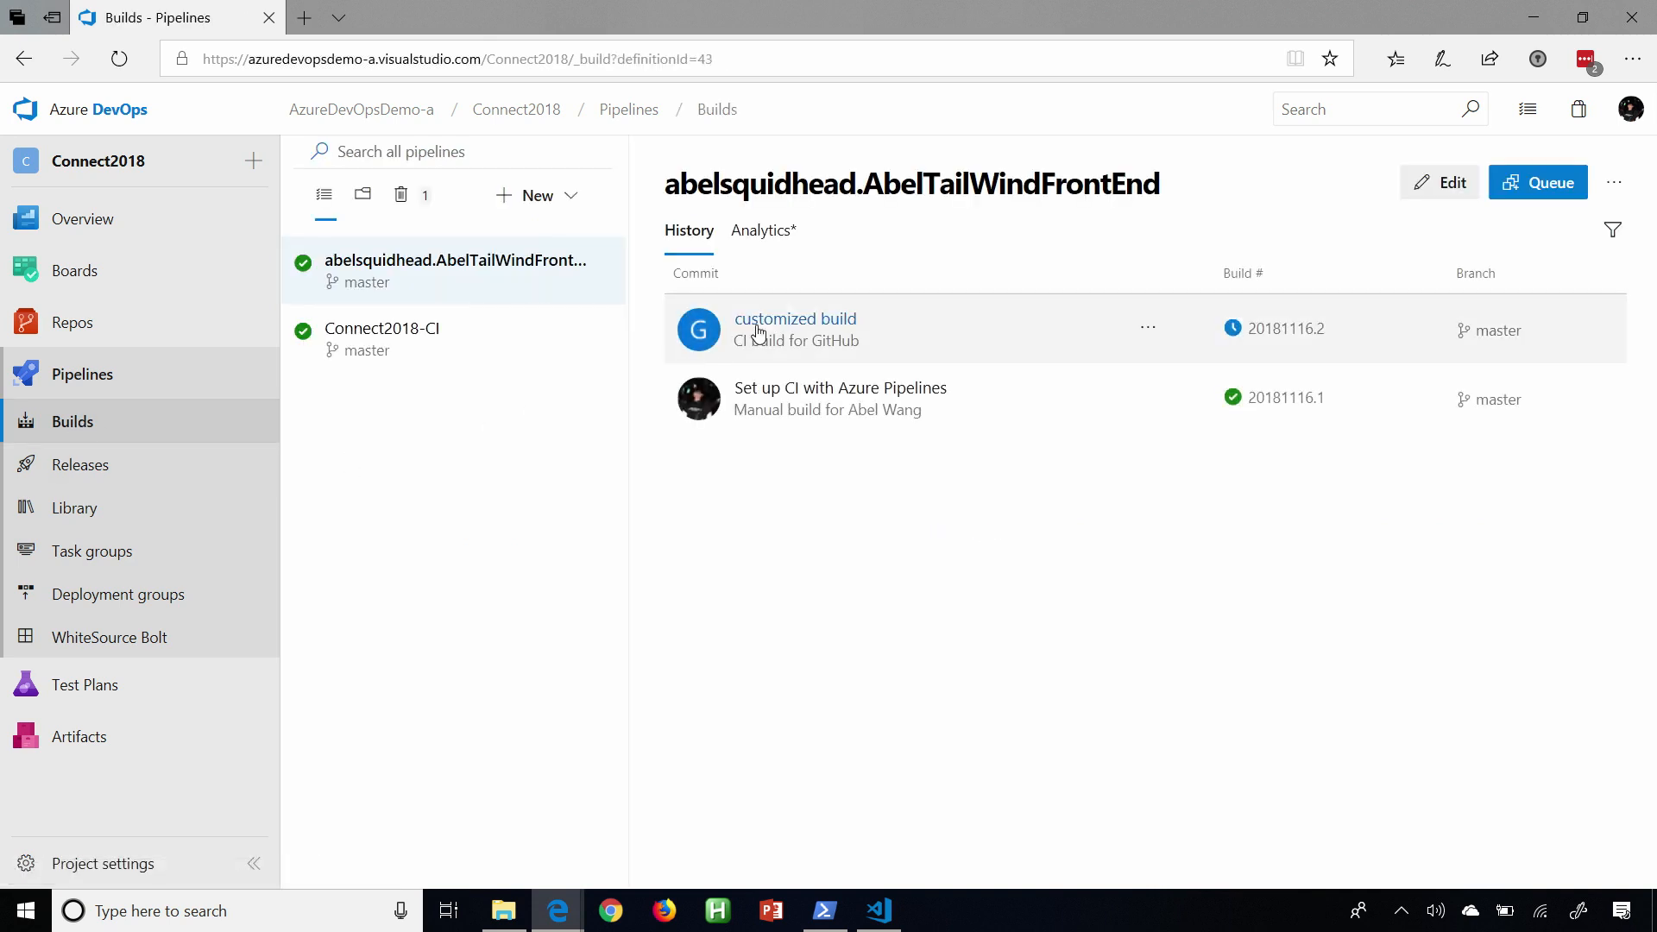
click(781, 321)
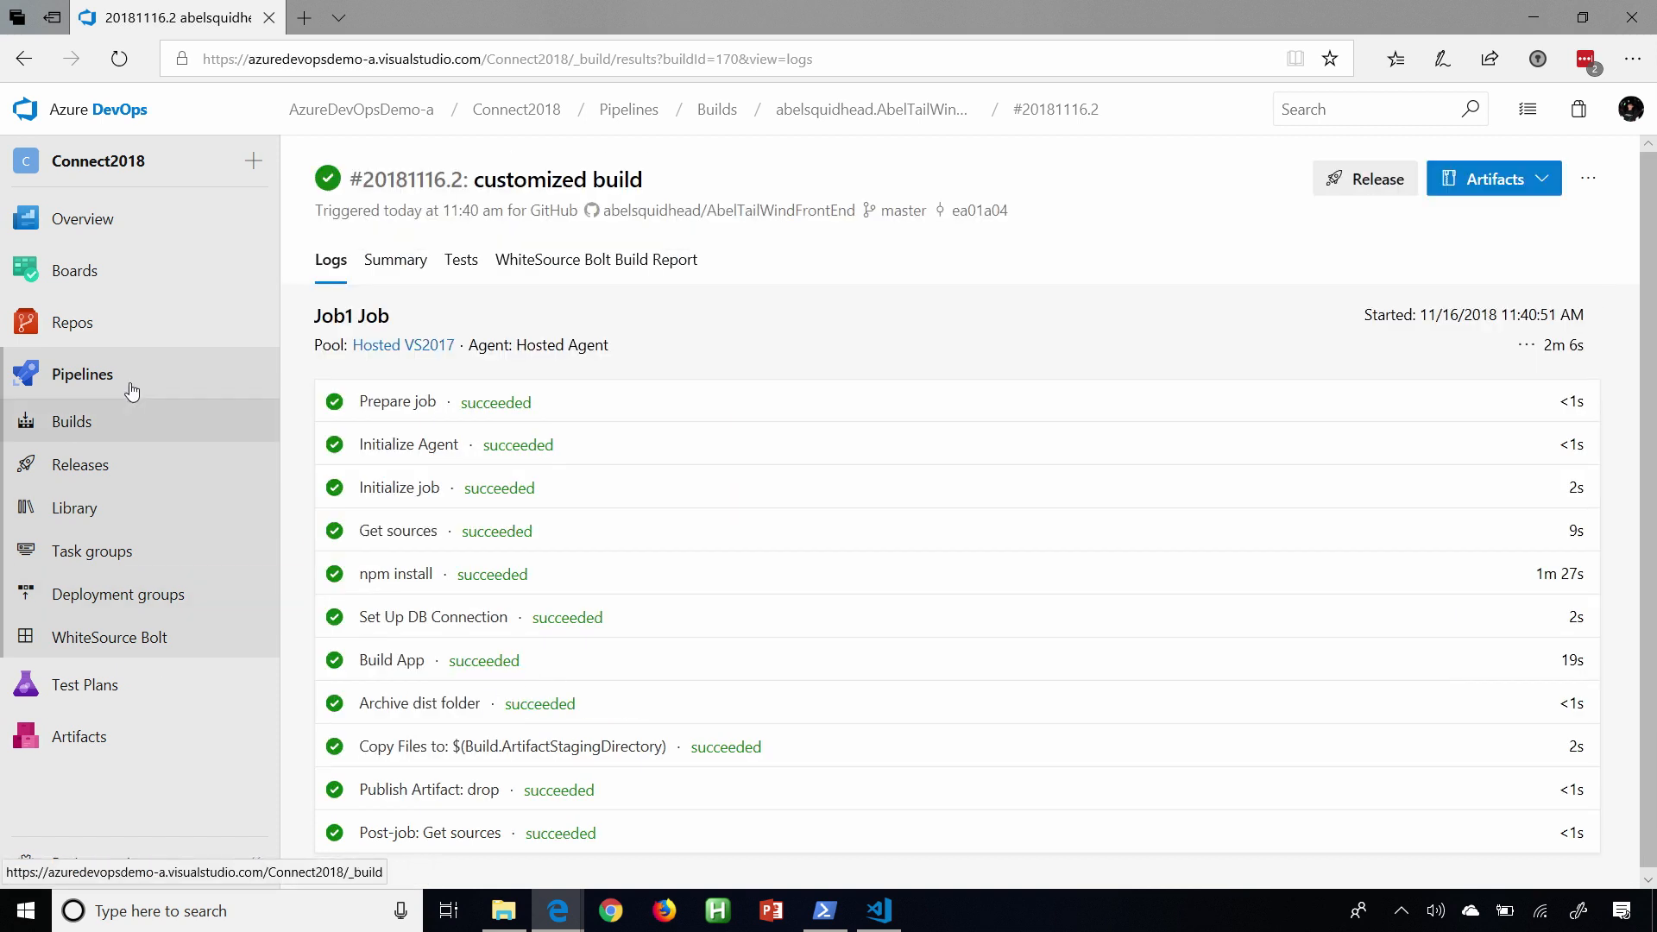
click(396, 262)
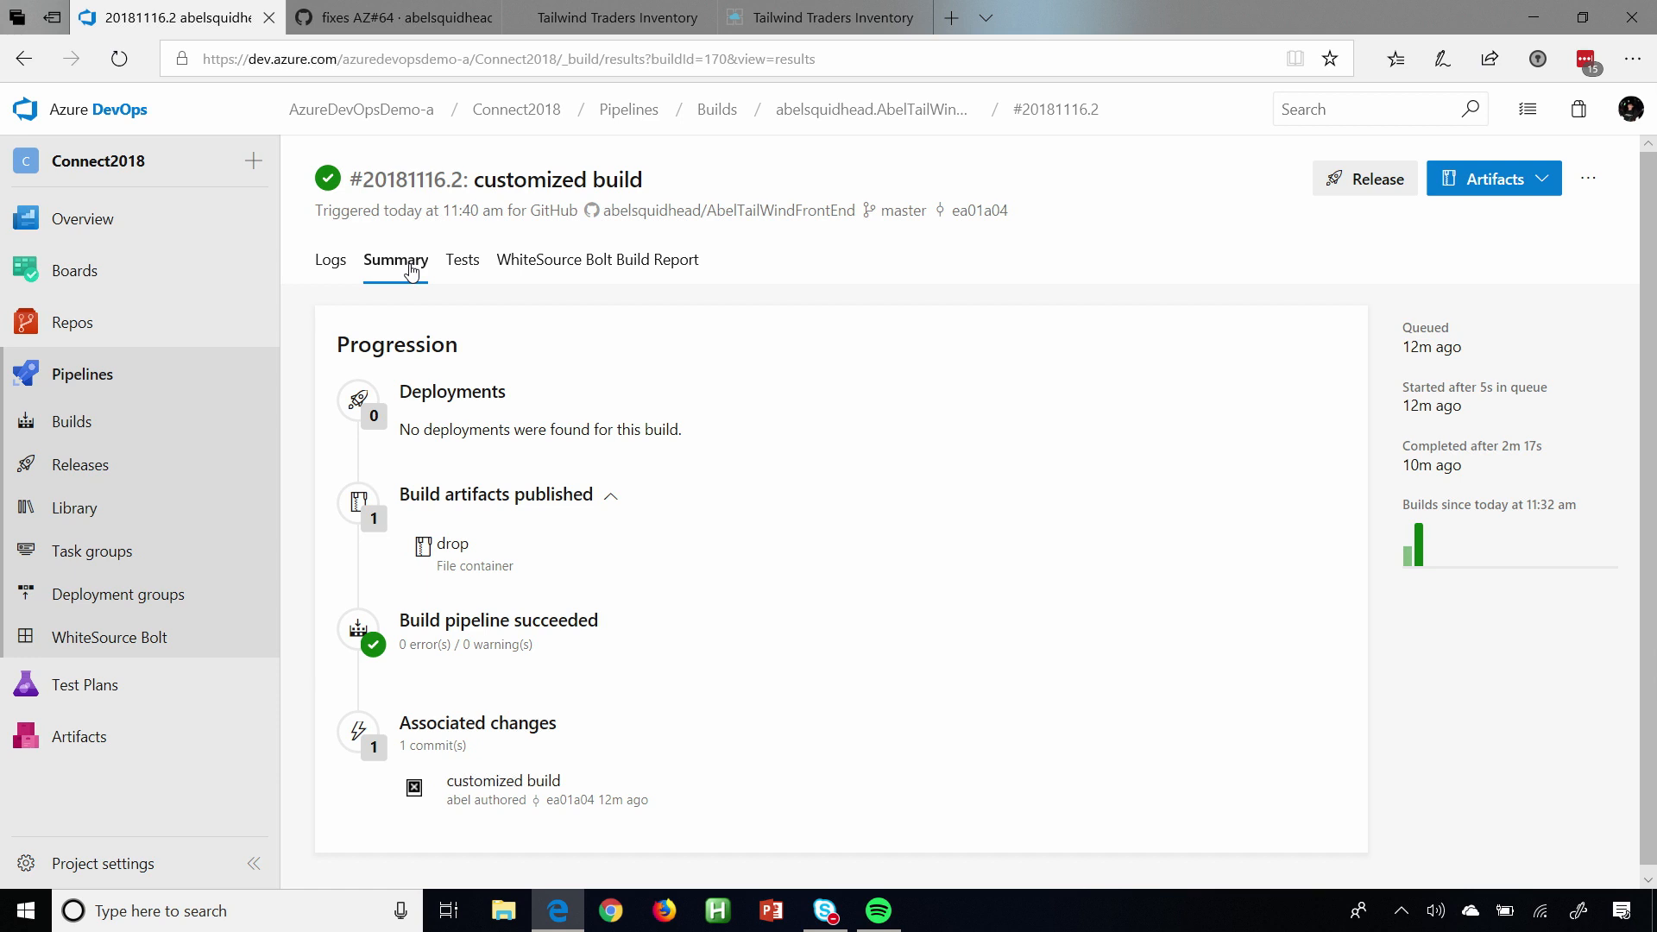
Create a release pipeline from this build using the Azure App Service deployment template.
click(1363, 181)
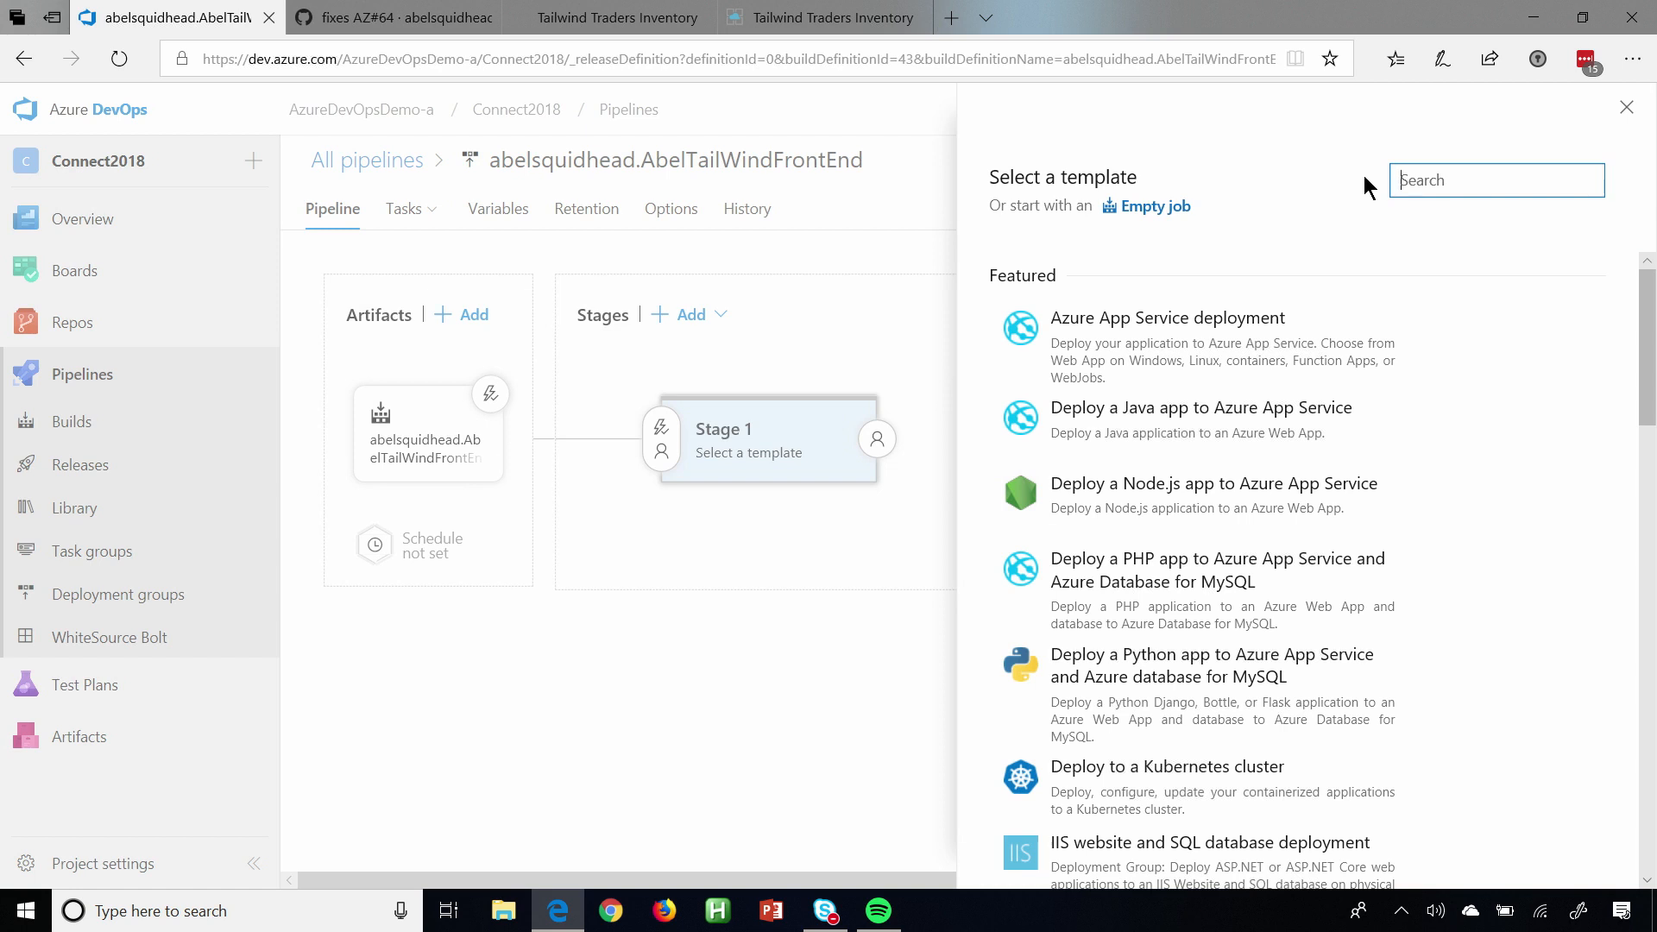
mouse_move(1177, 321)
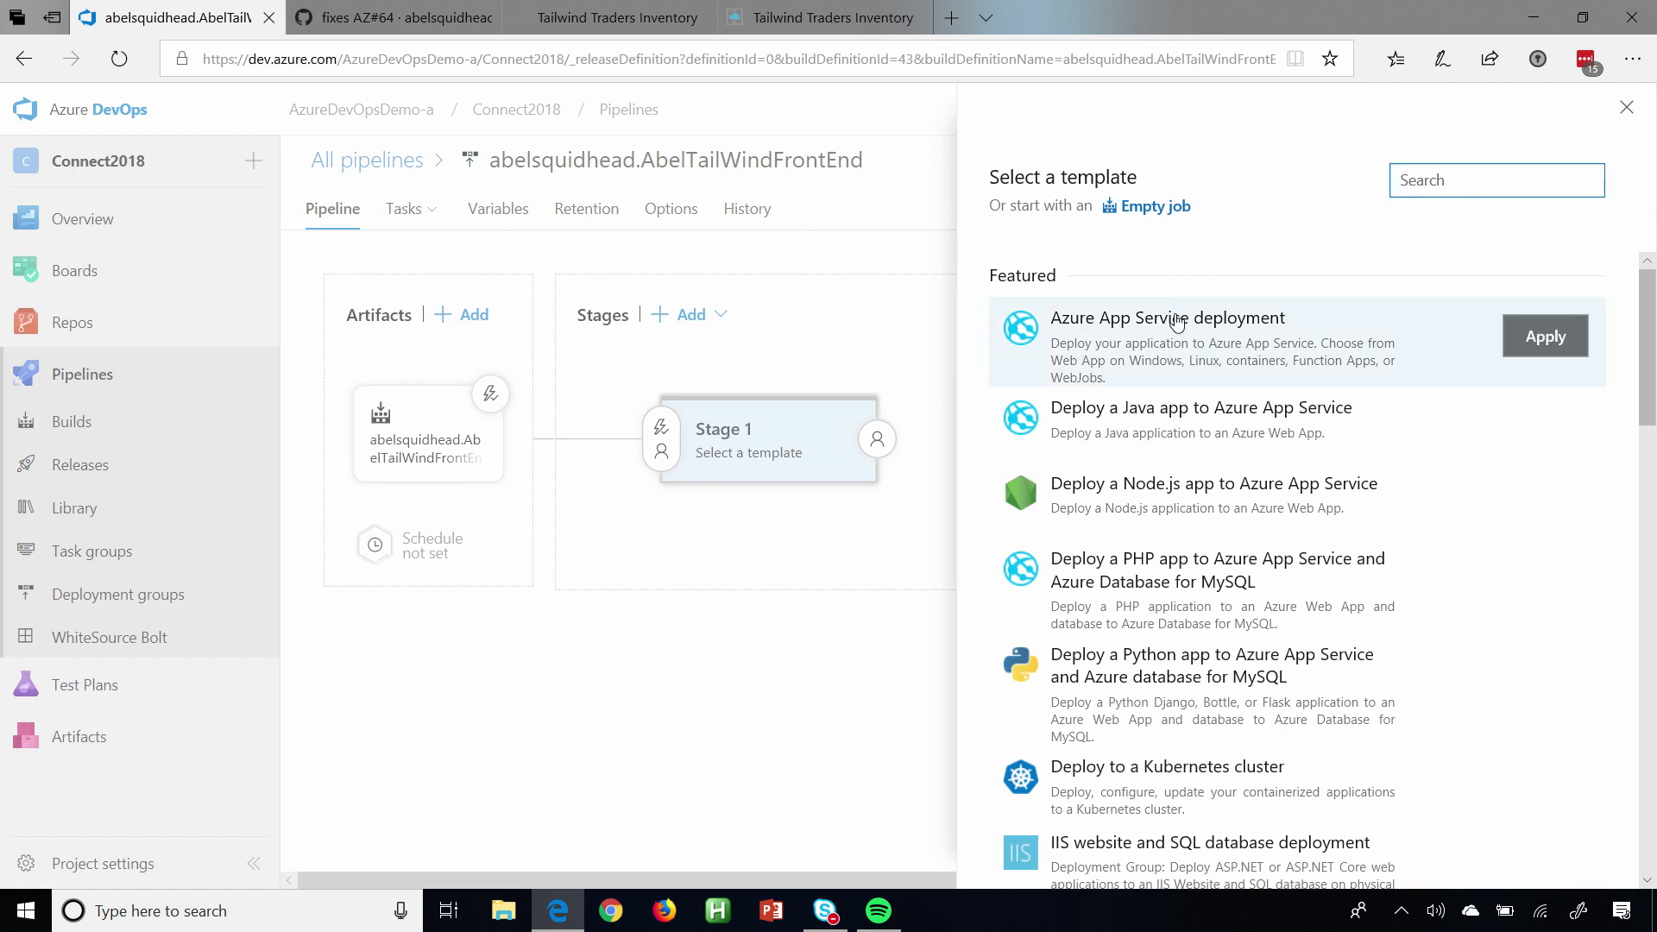
click(1564, 341)
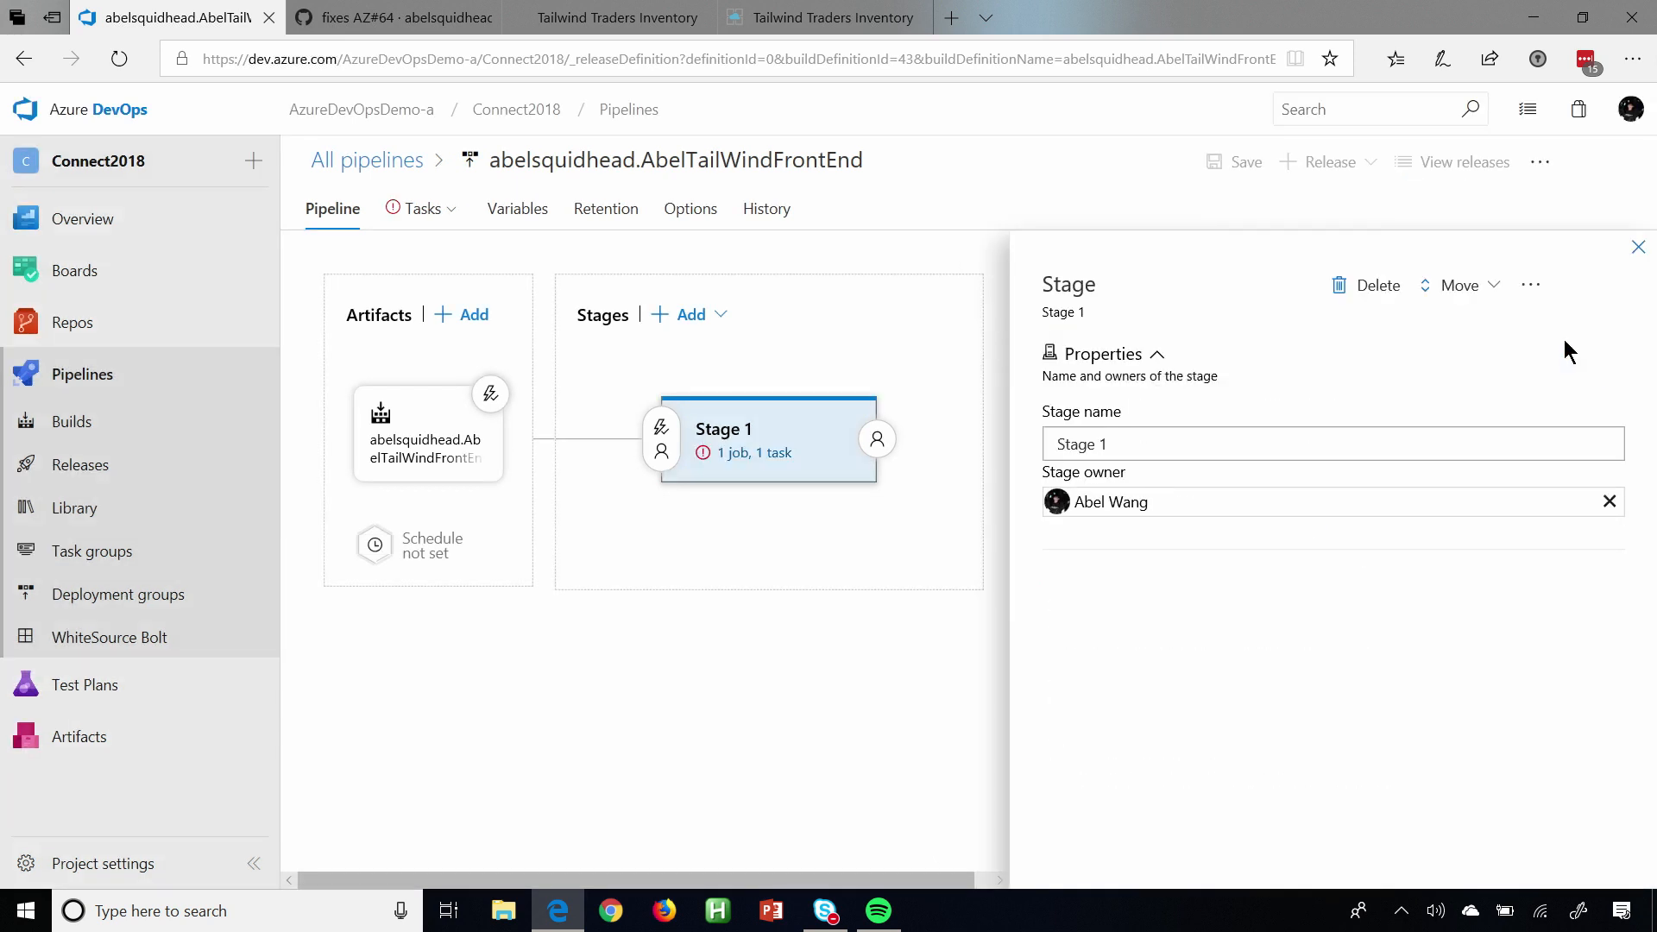
Rename the release pipeline's first stage to Staging.
click(1275, 439)
key(BackSpace)
key(BackSpace)
key(BackSpace)
text(ing)
click(886, 575)
Configure the Staging stage's tasks with the AbelSubscription service connection and the AbelTailWindFrontEnd4Staging app service.
click(756, 452)
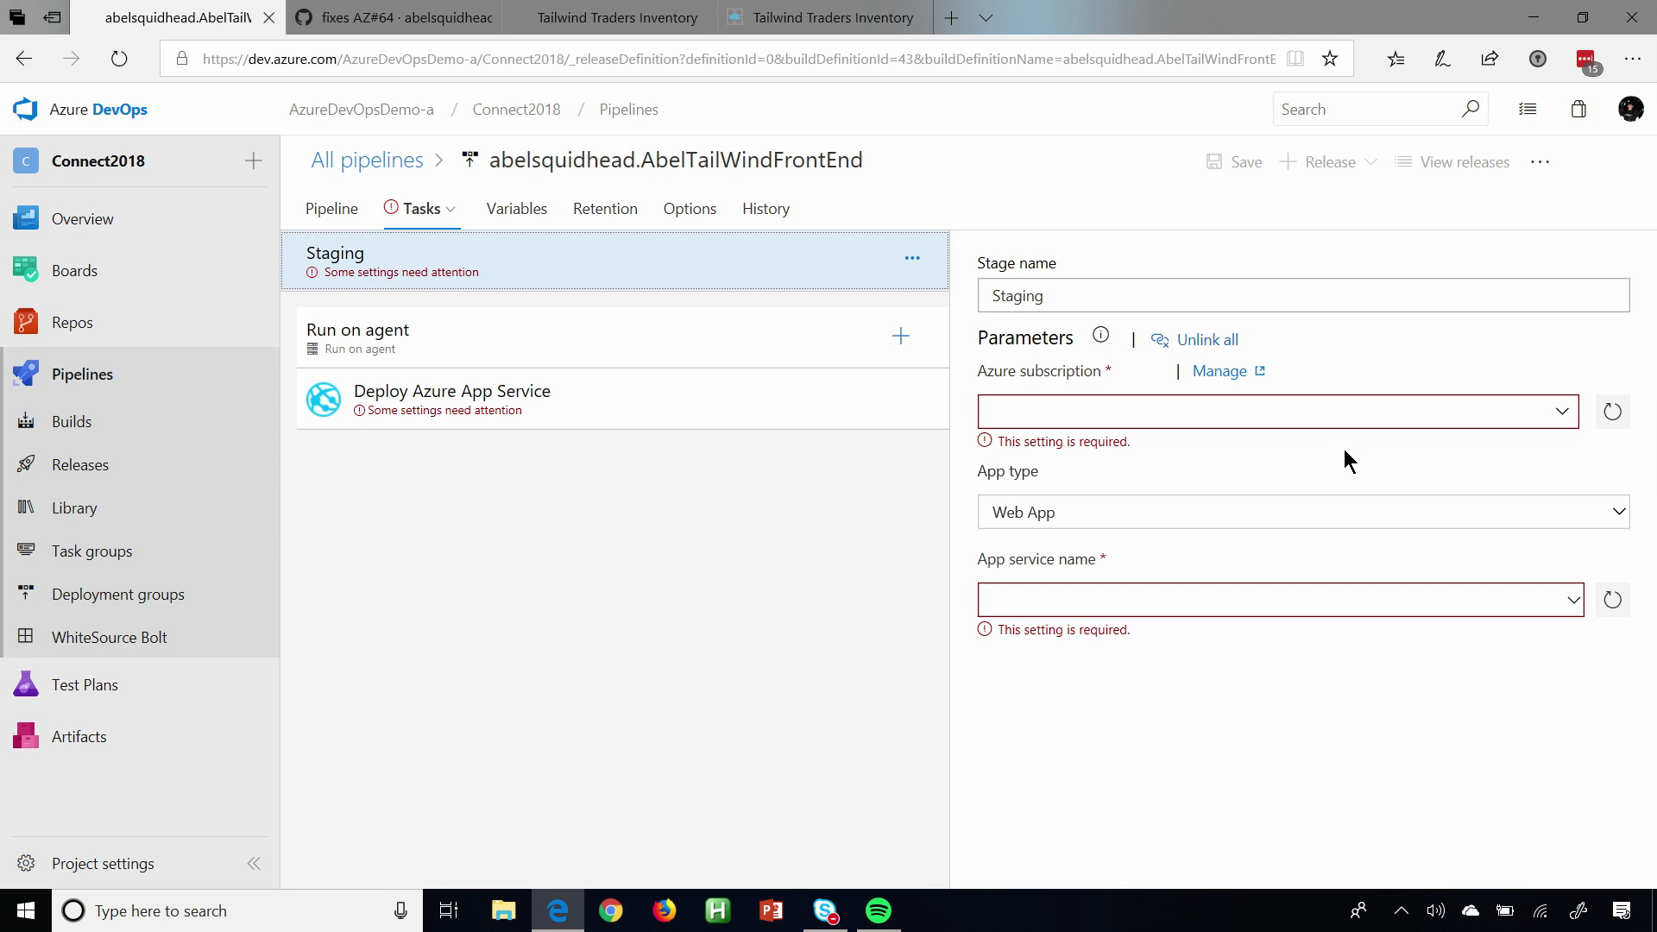
click(1564, 413)
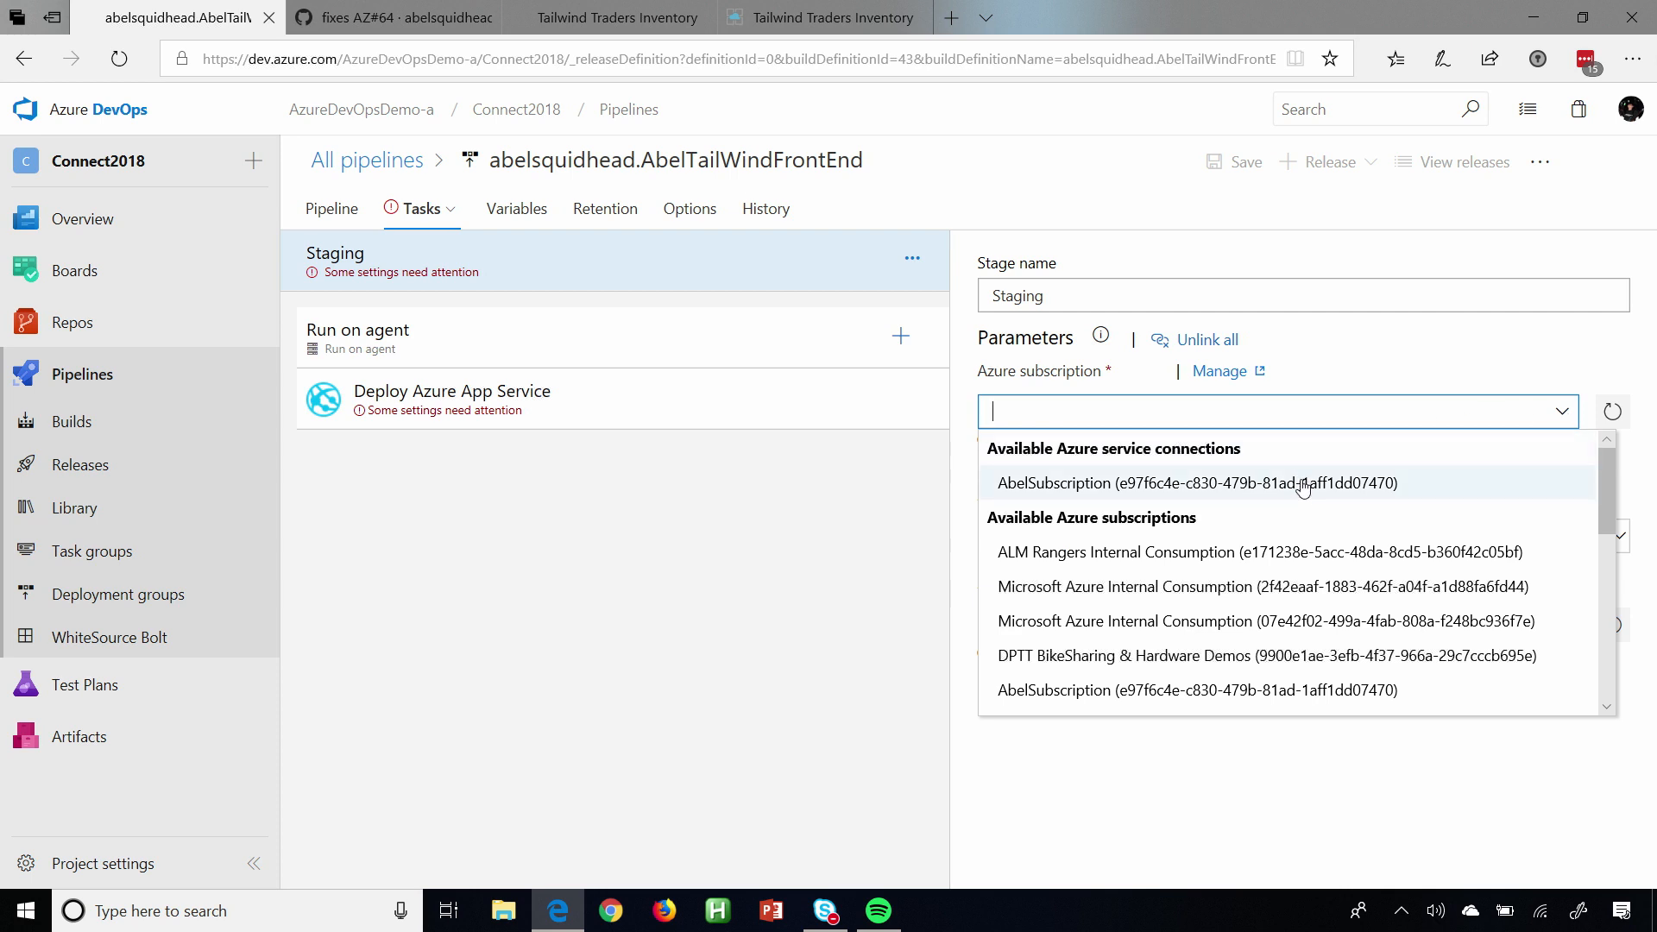
click(1305, 485)
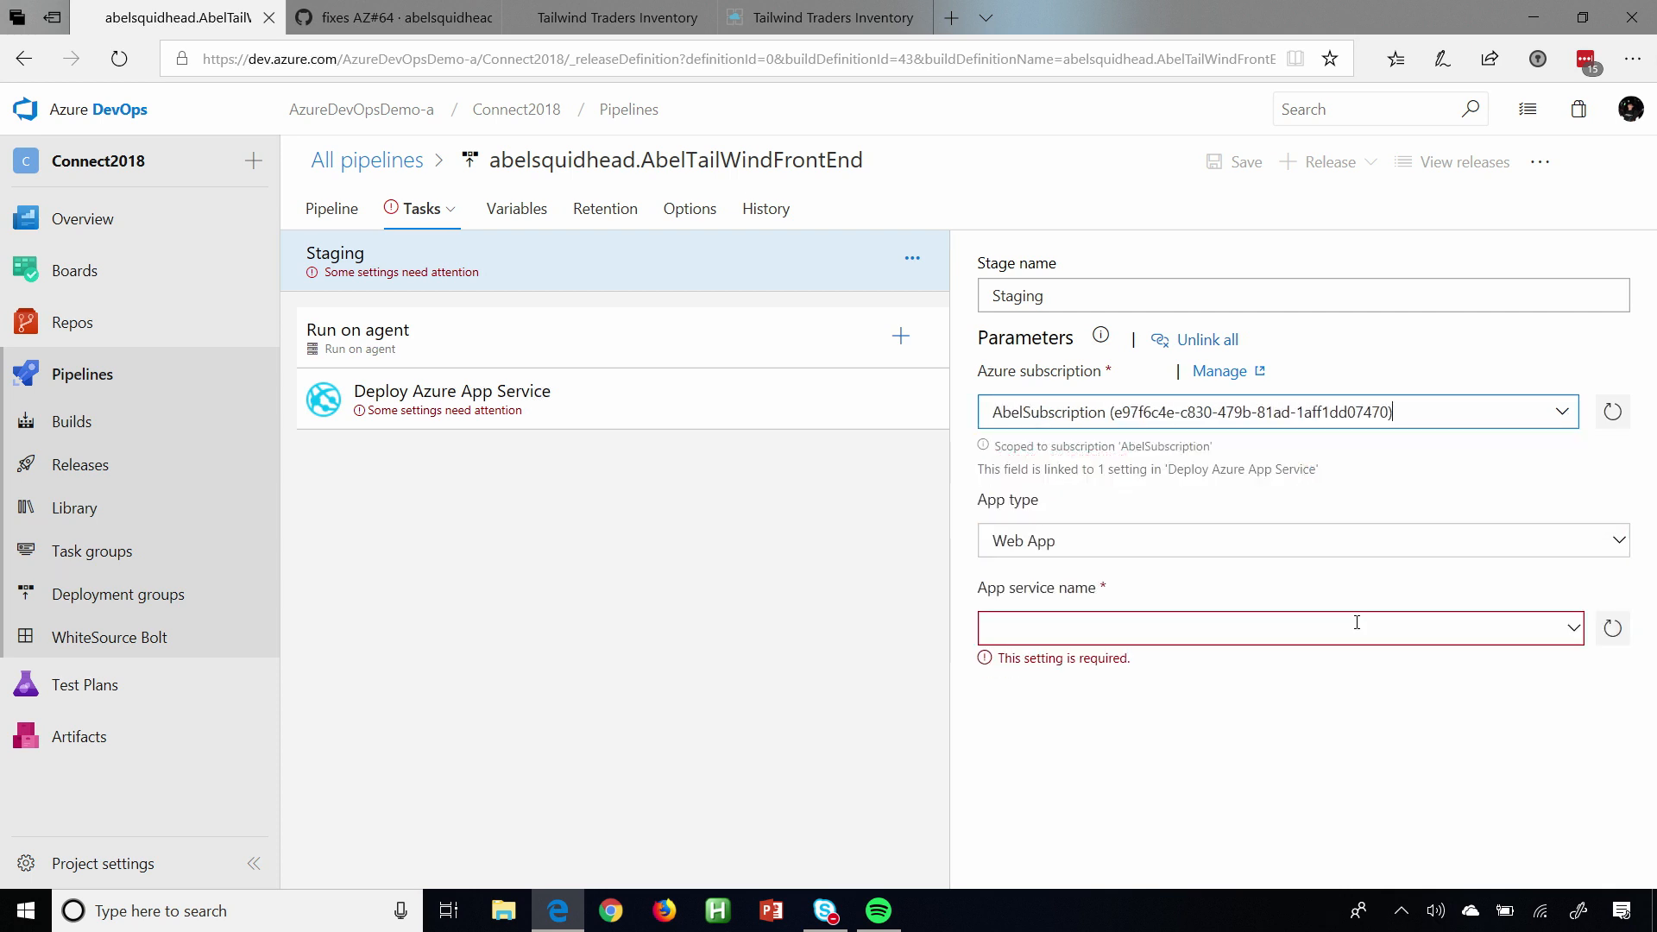
click(1573, 629)
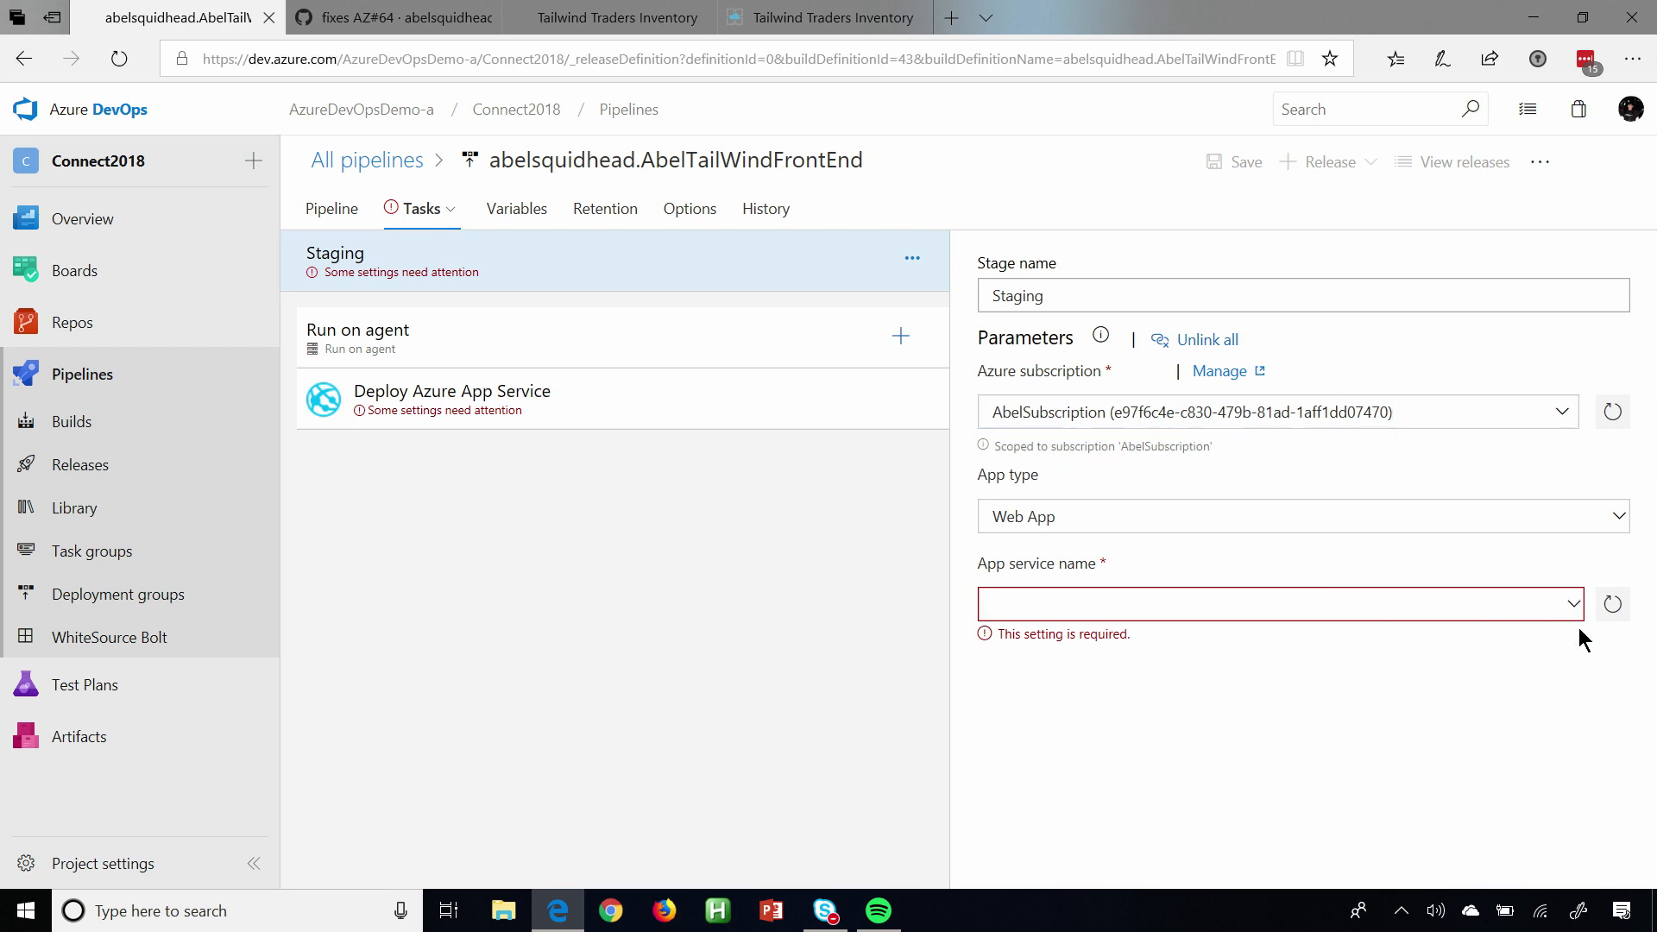
click(1575, 605)
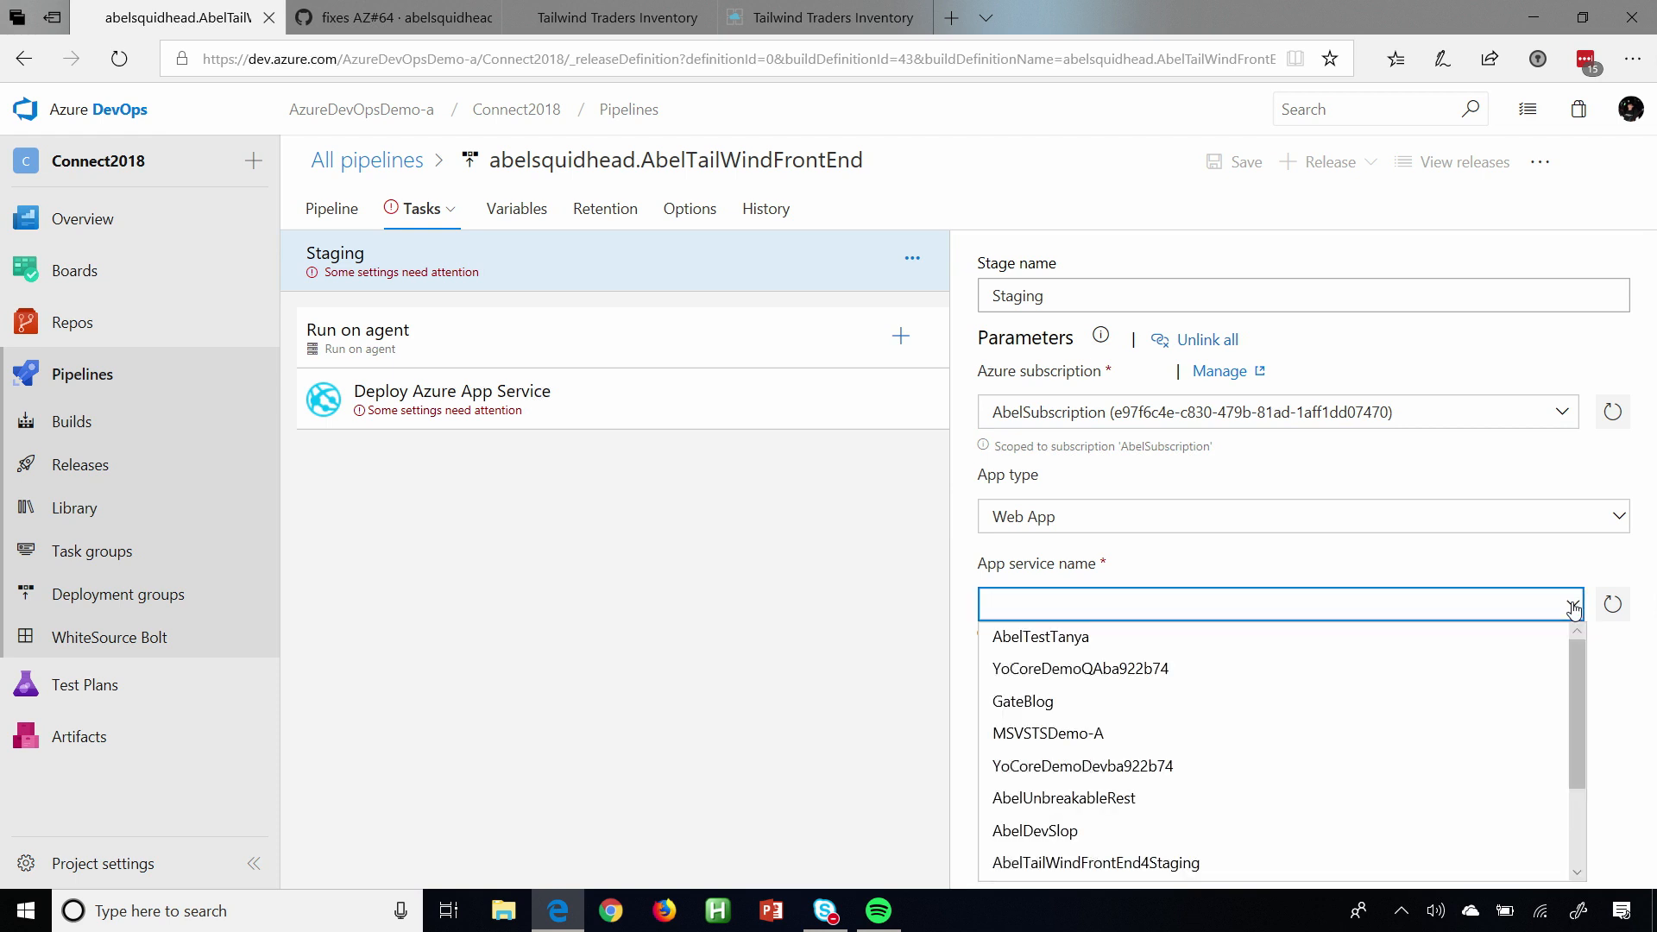
click(1209, 870)
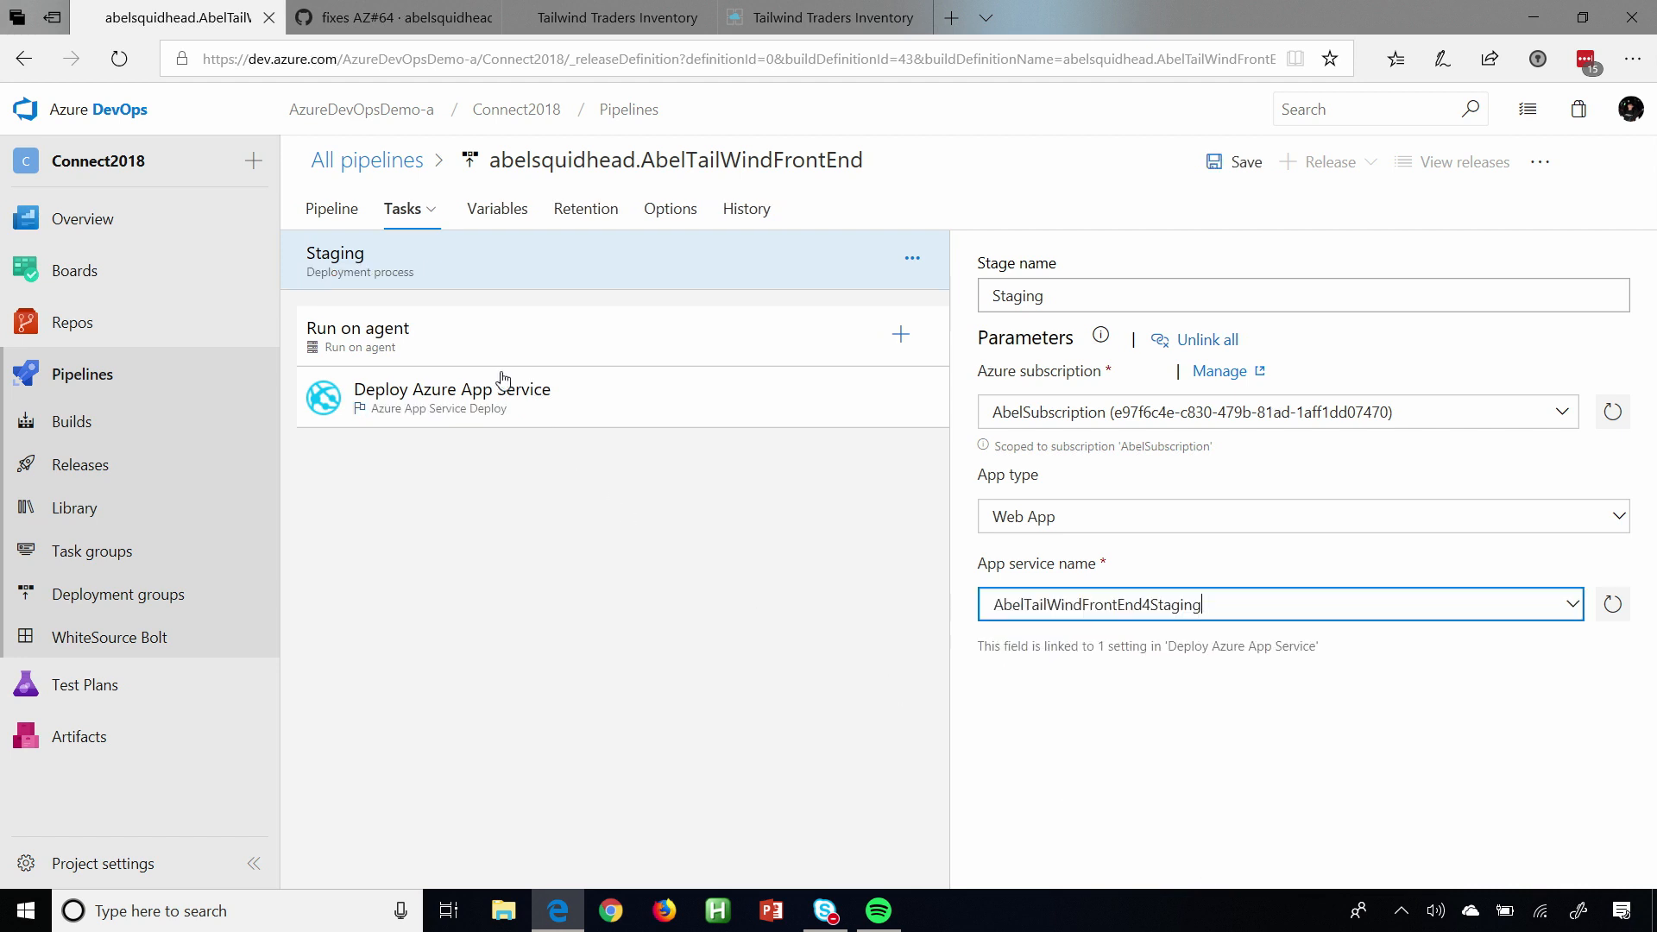
Return to the pipeline diagram and enable post-deployment approvals on the Staging stage, adding the stage owner as approver.
click(331, 212)
click(332, 214)
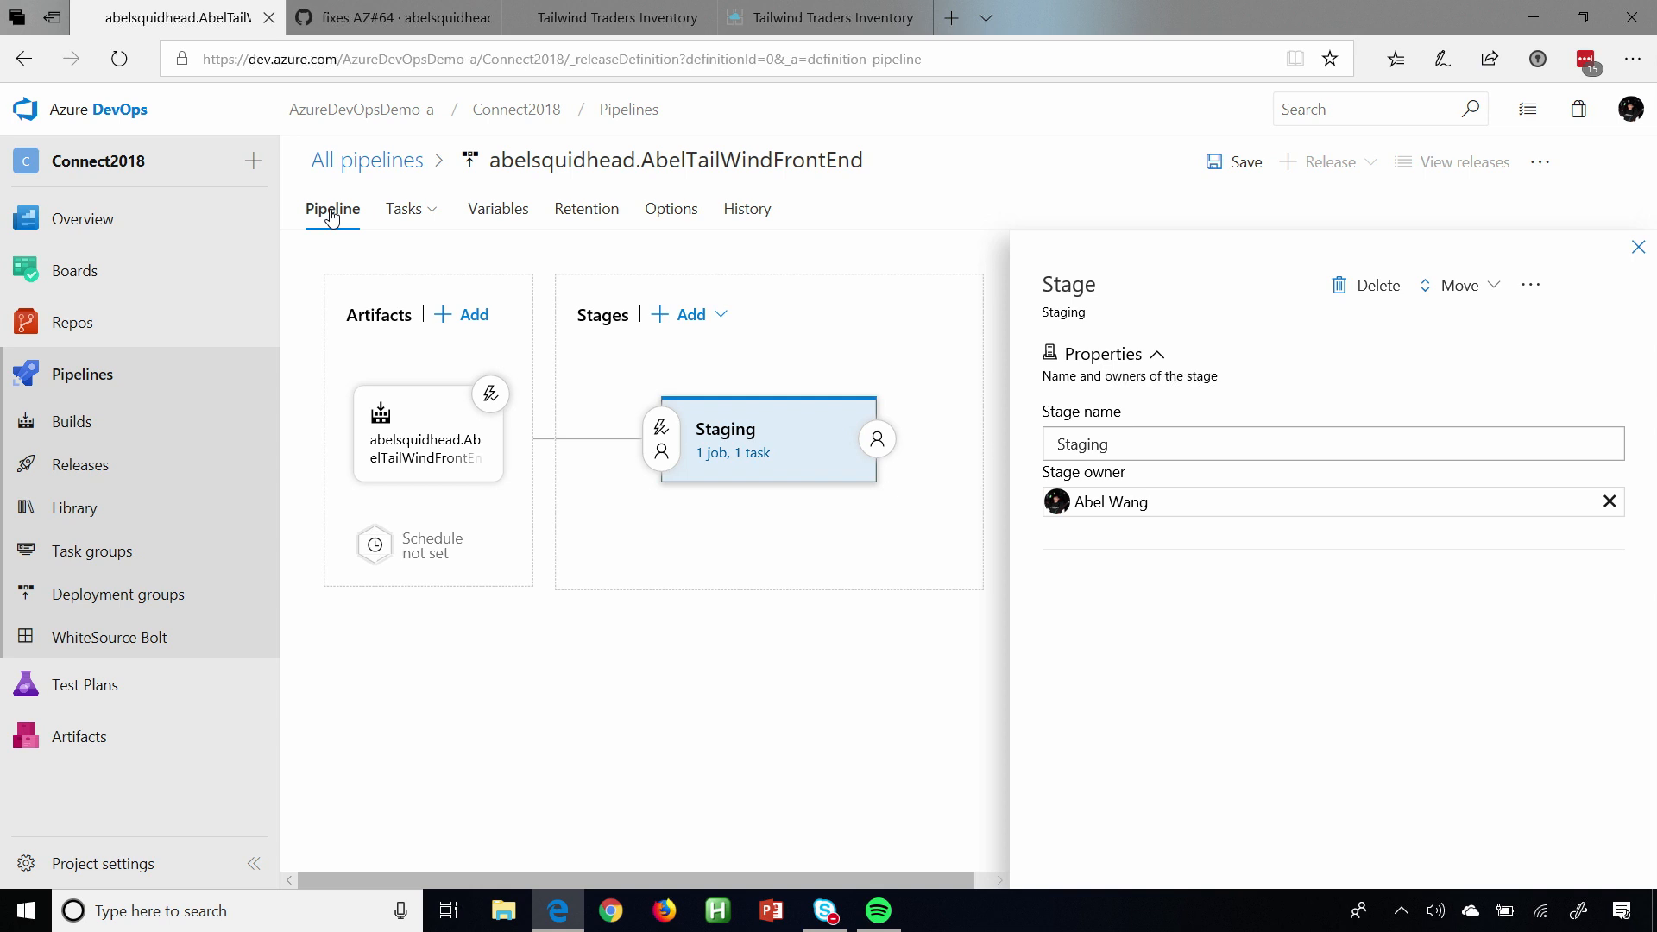
click(1643, 251)
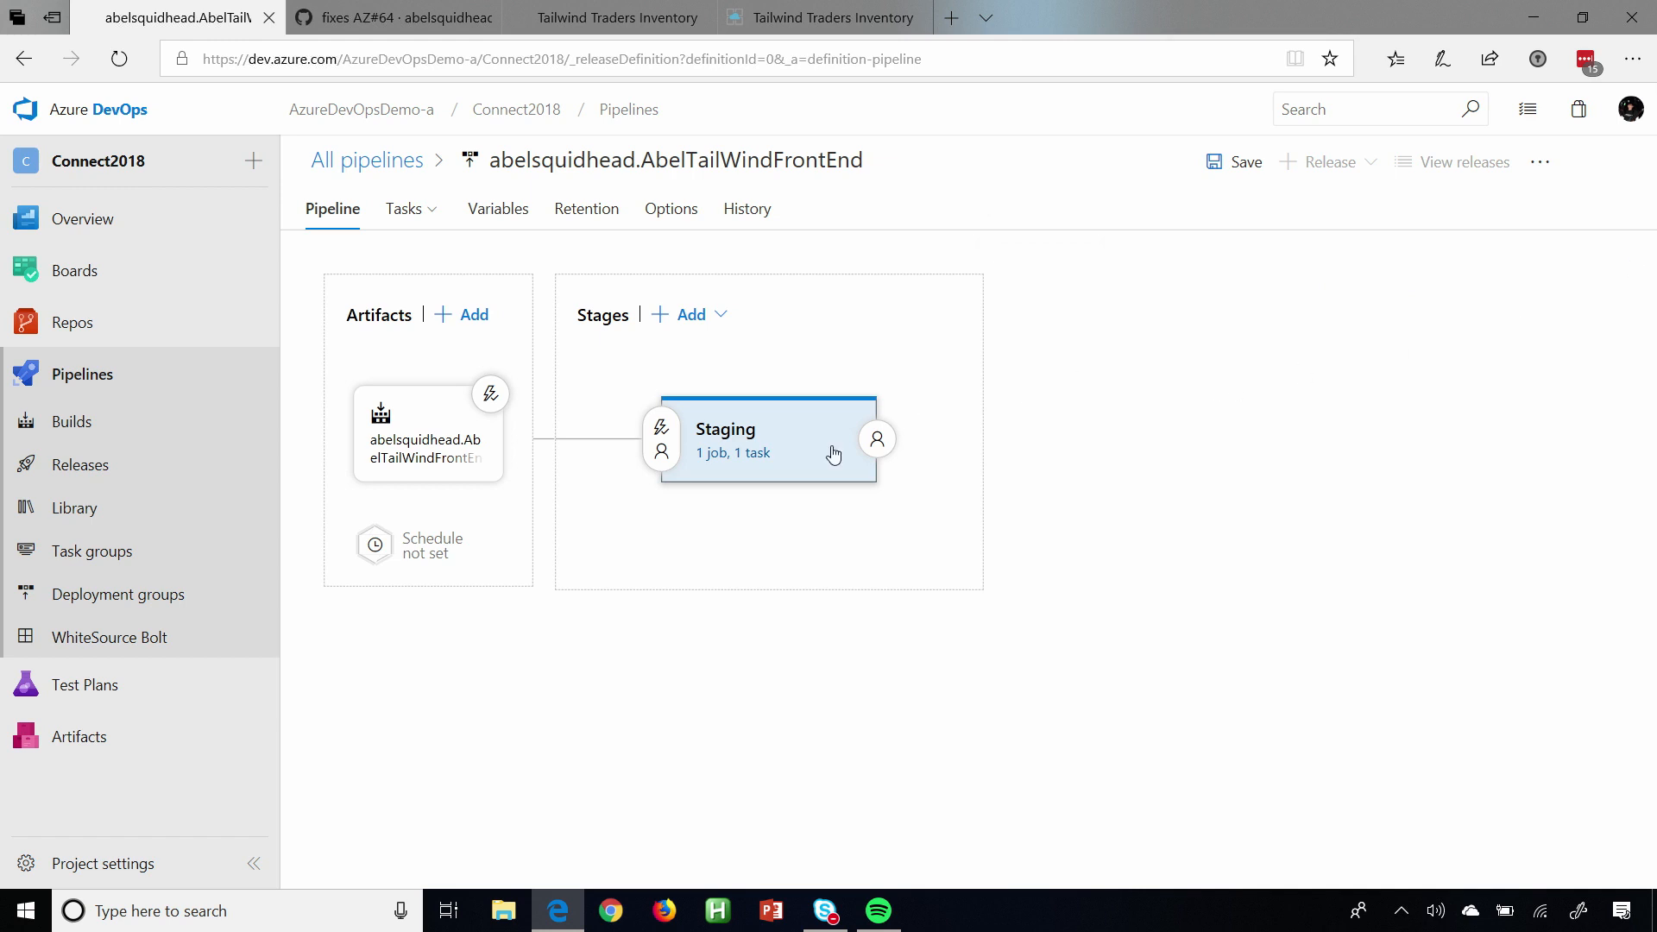
click(877, 446)
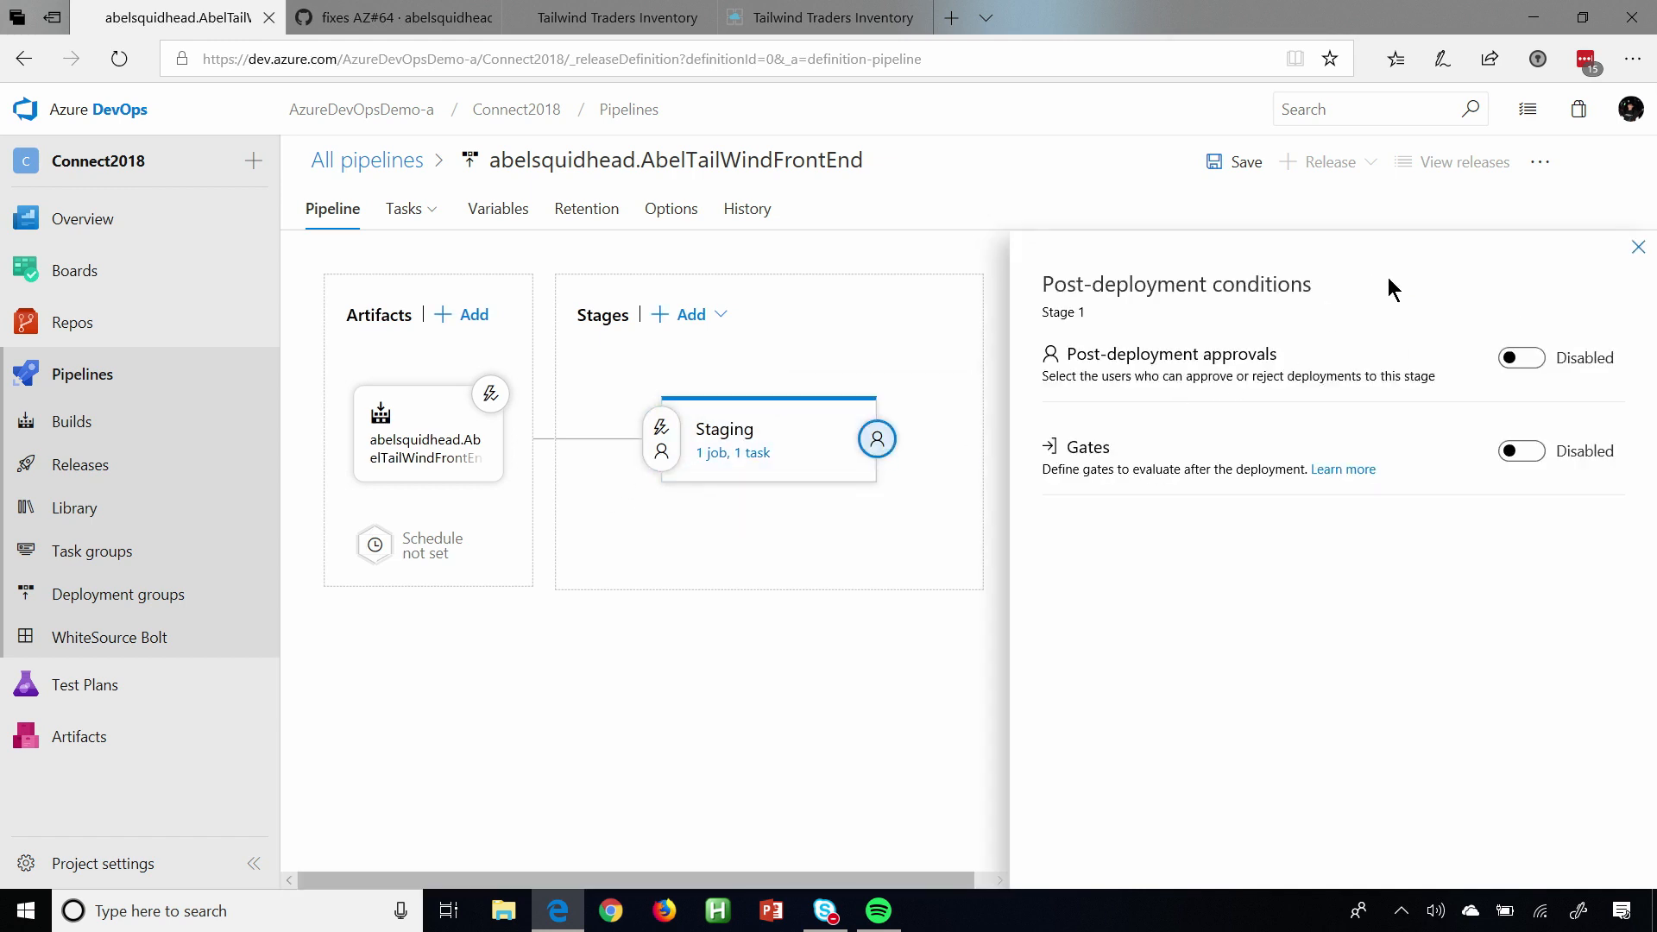
click(1527, 358)
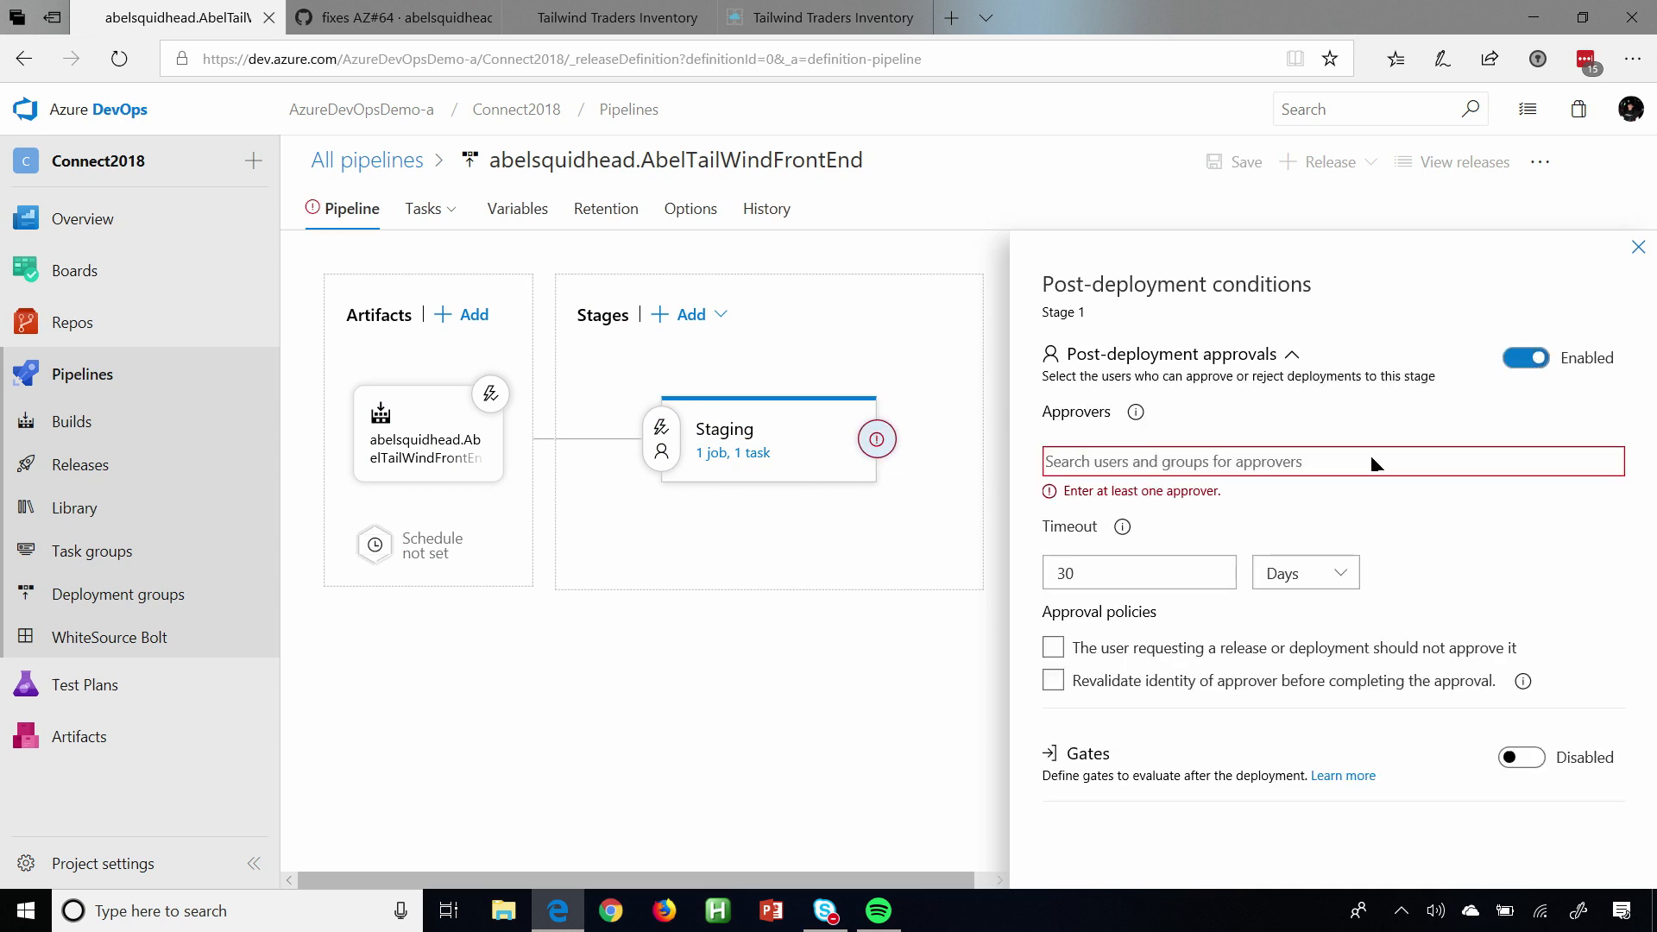
click(1116, 463)
text(abel)
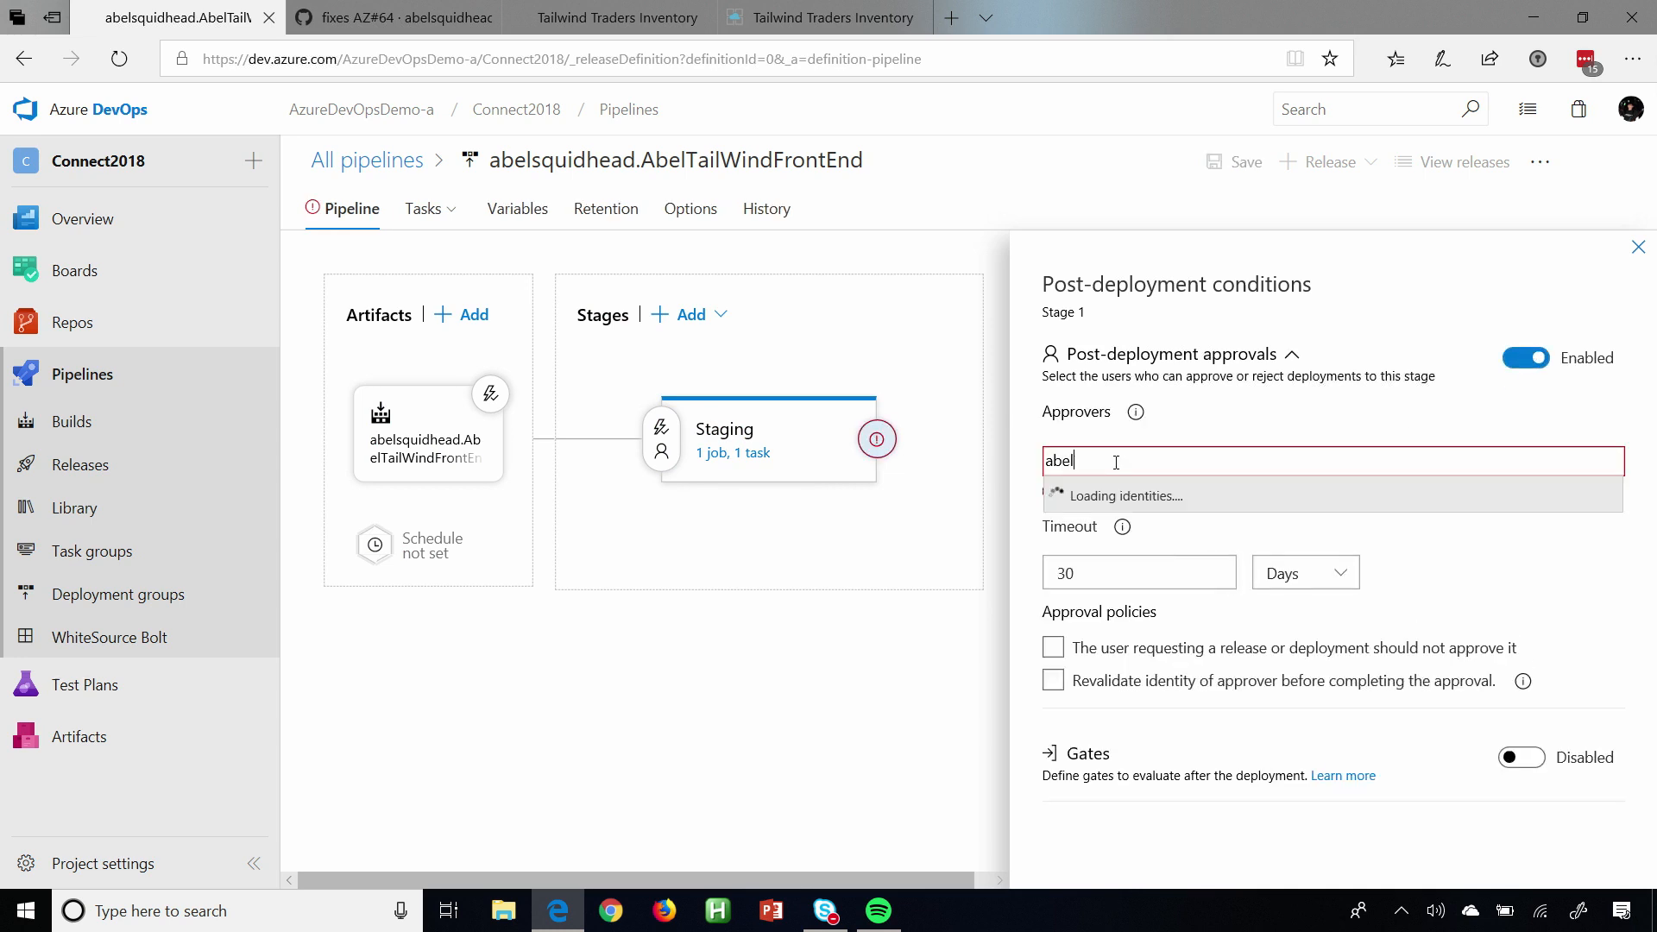
click(1131, 682)
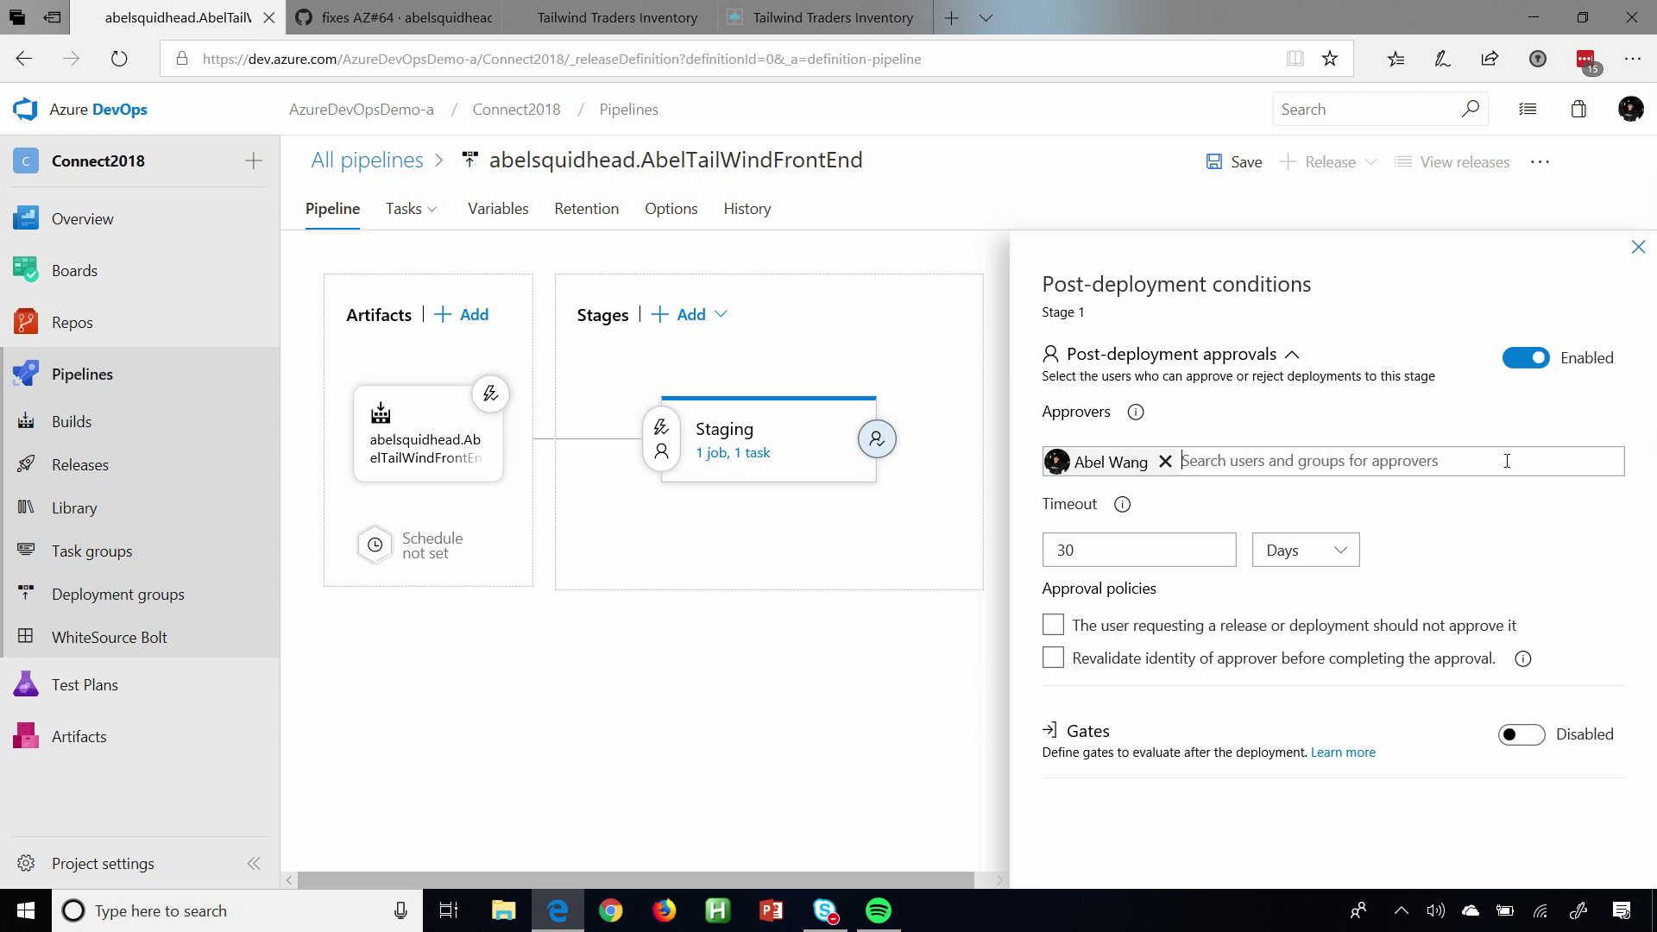
click(1638, 249)
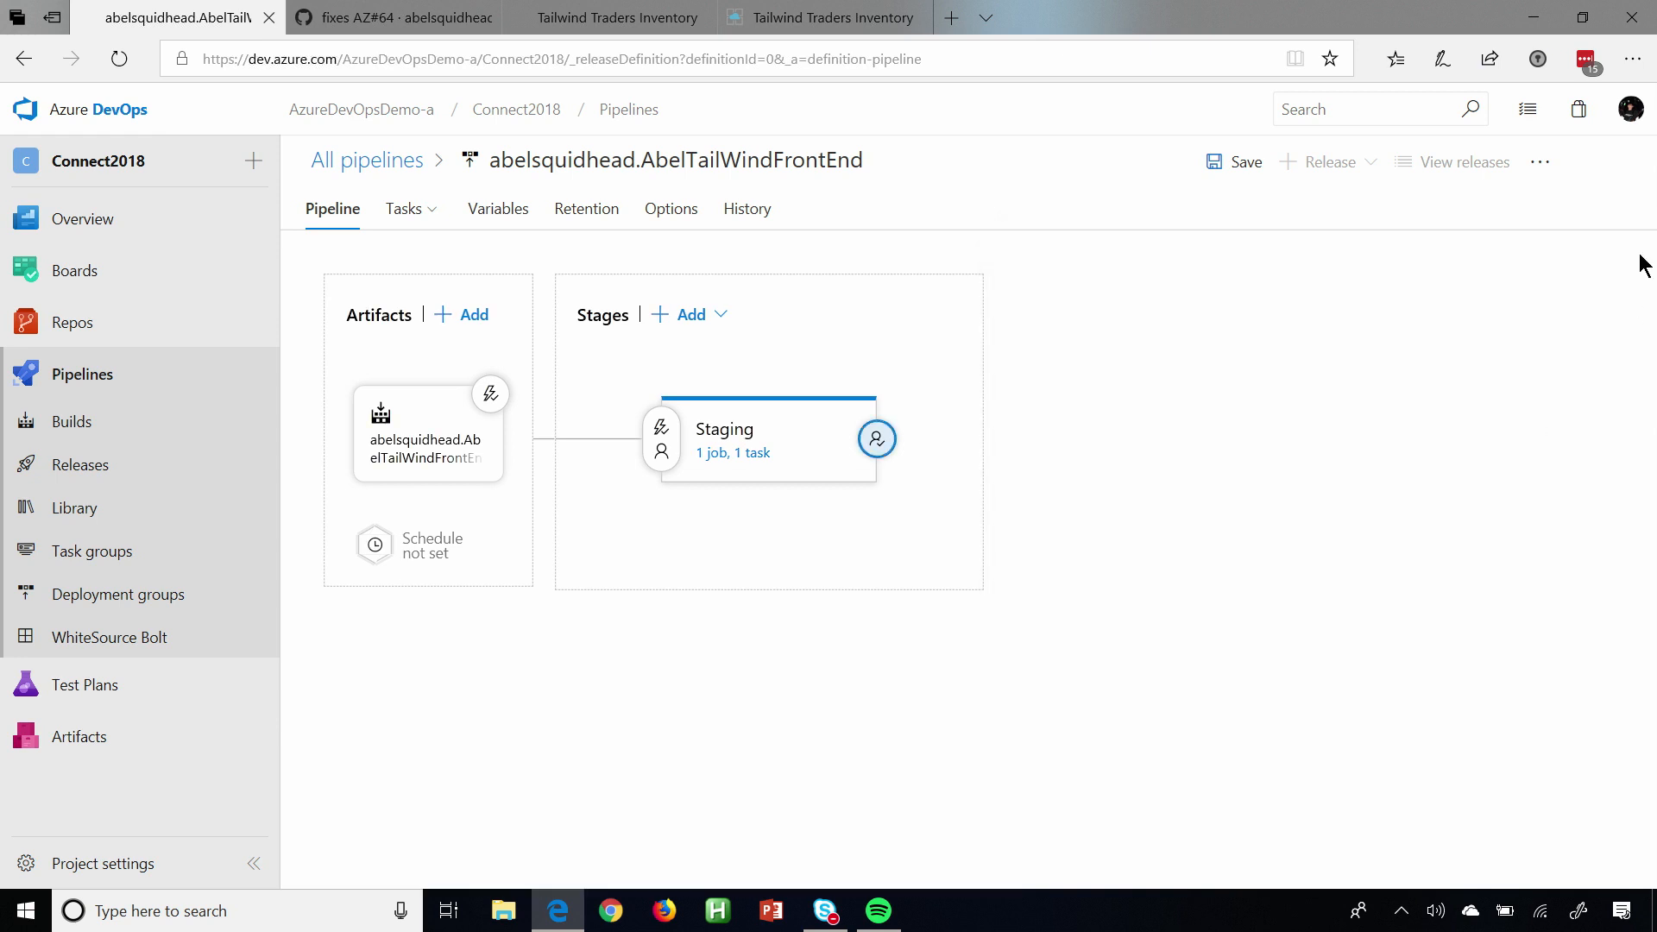
Clone the Staging stage and name the copy Prod.
mouse_move(799, 510)
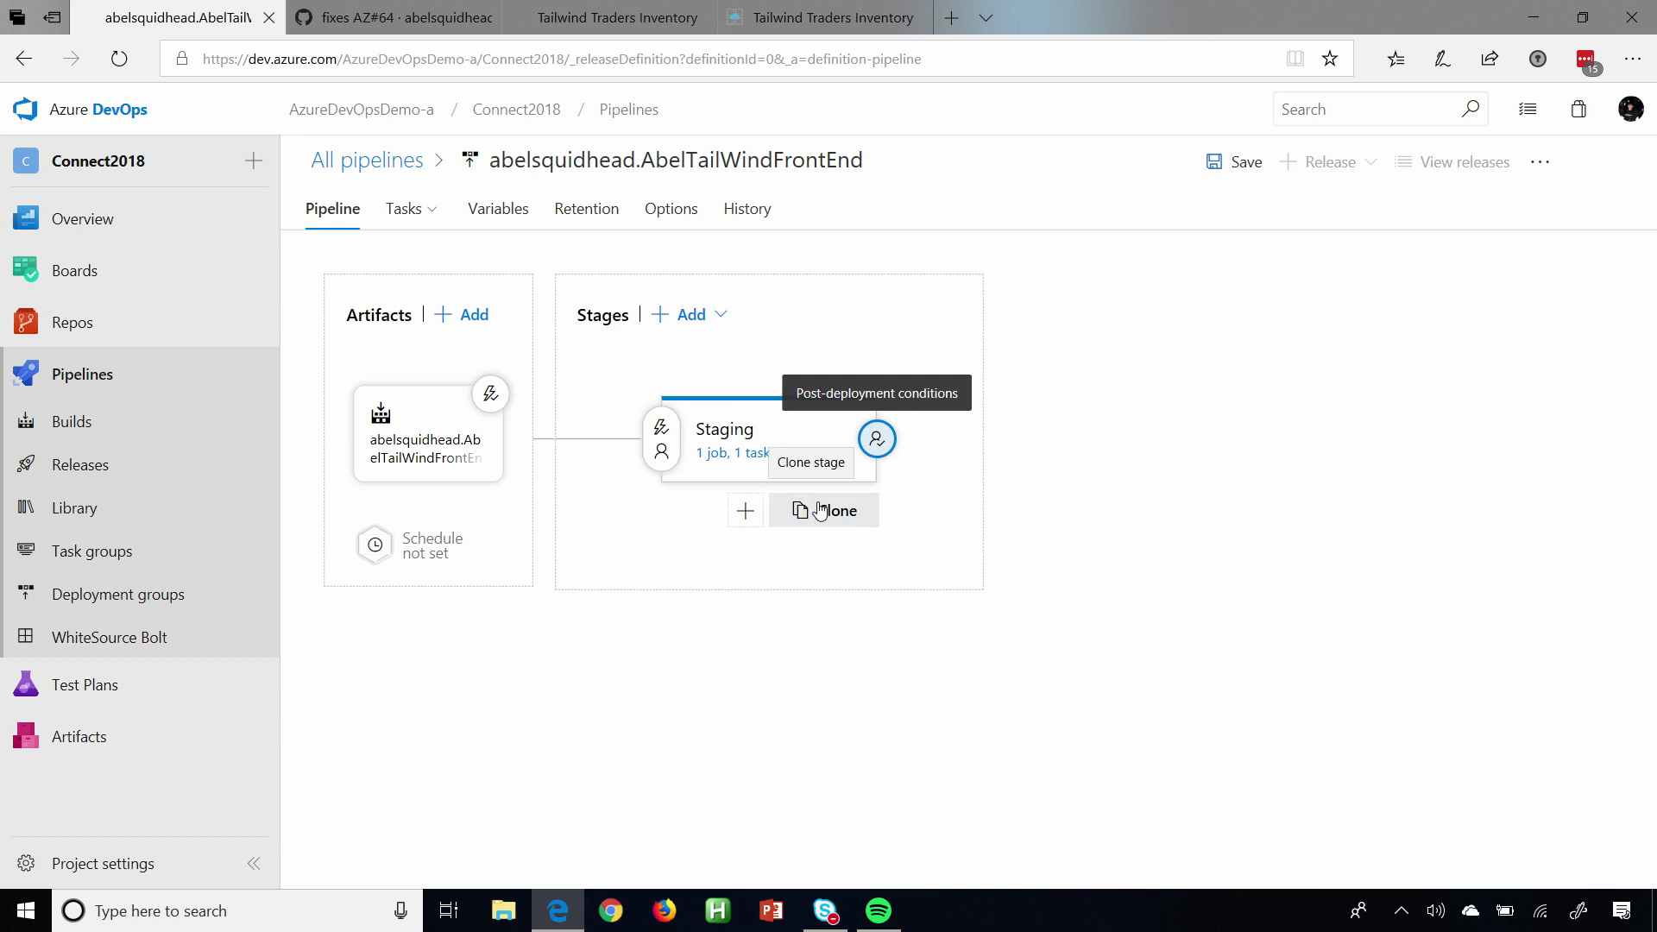
click(825, 518)
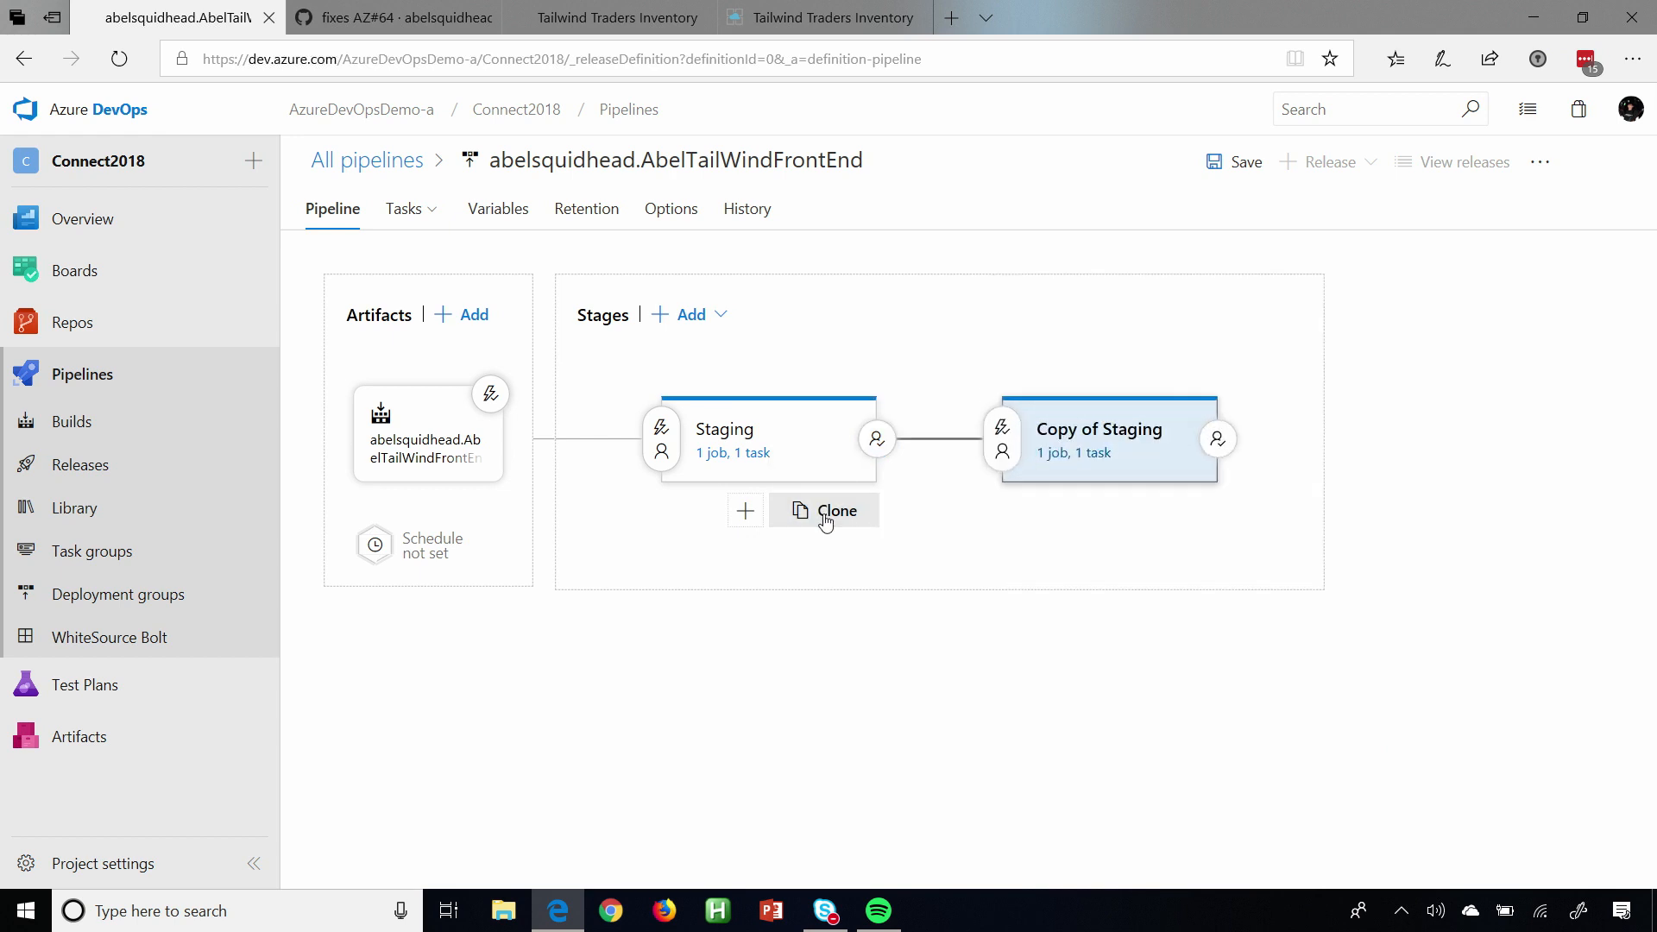
click(1187, 468)
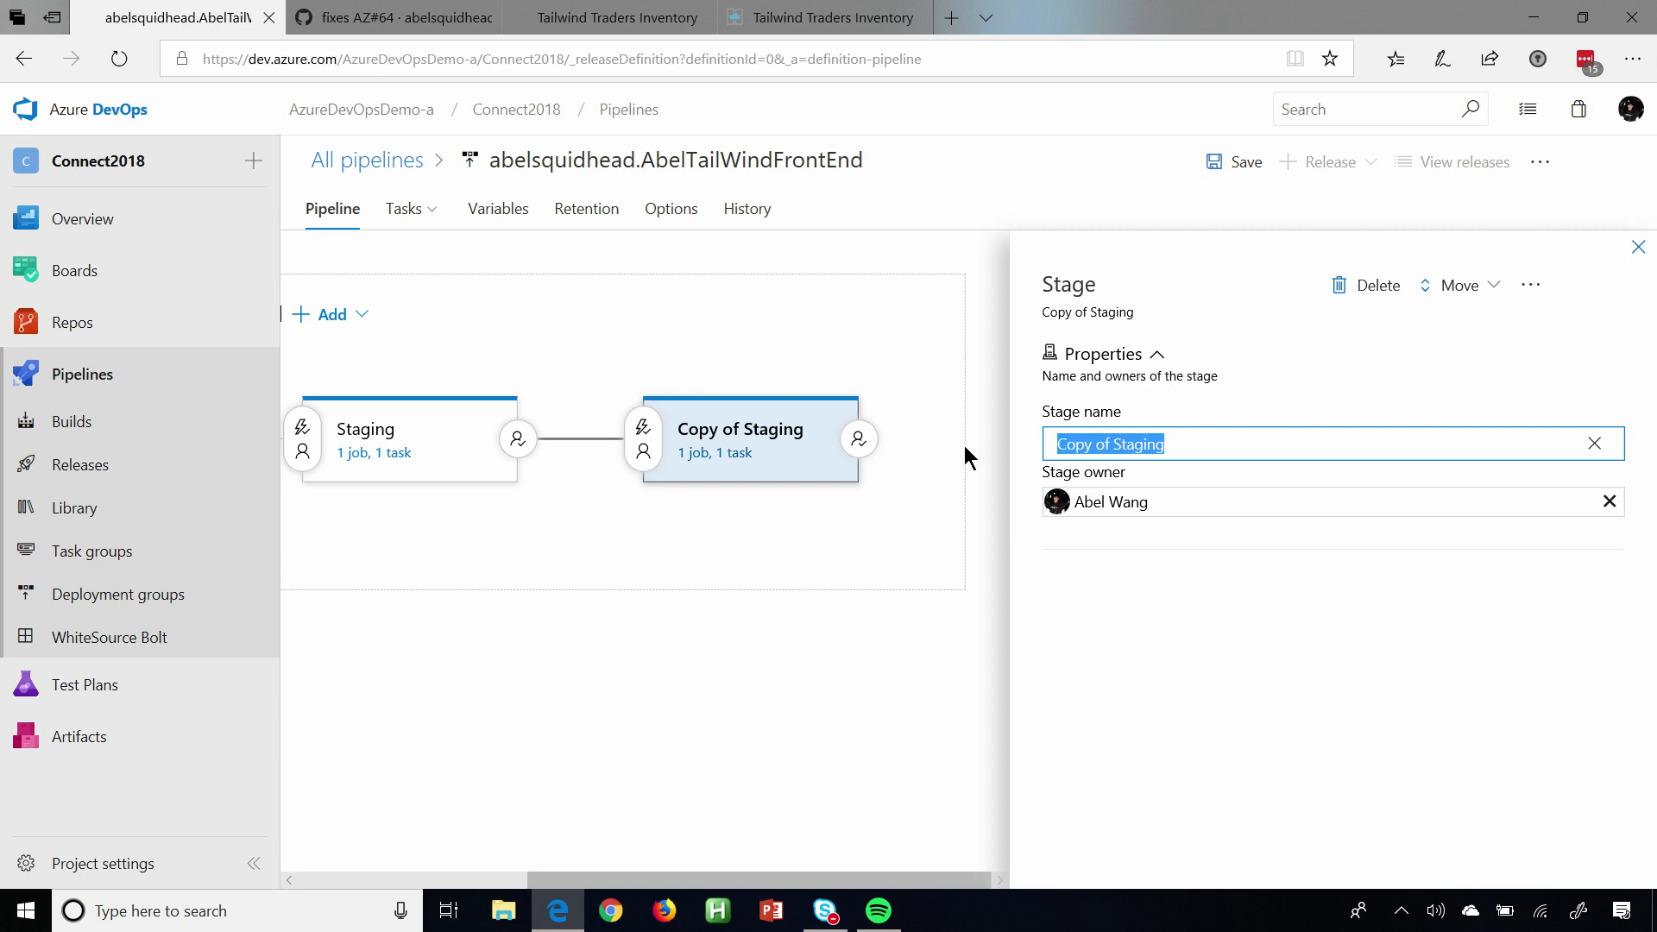
text(Prod)
click(752, 578)
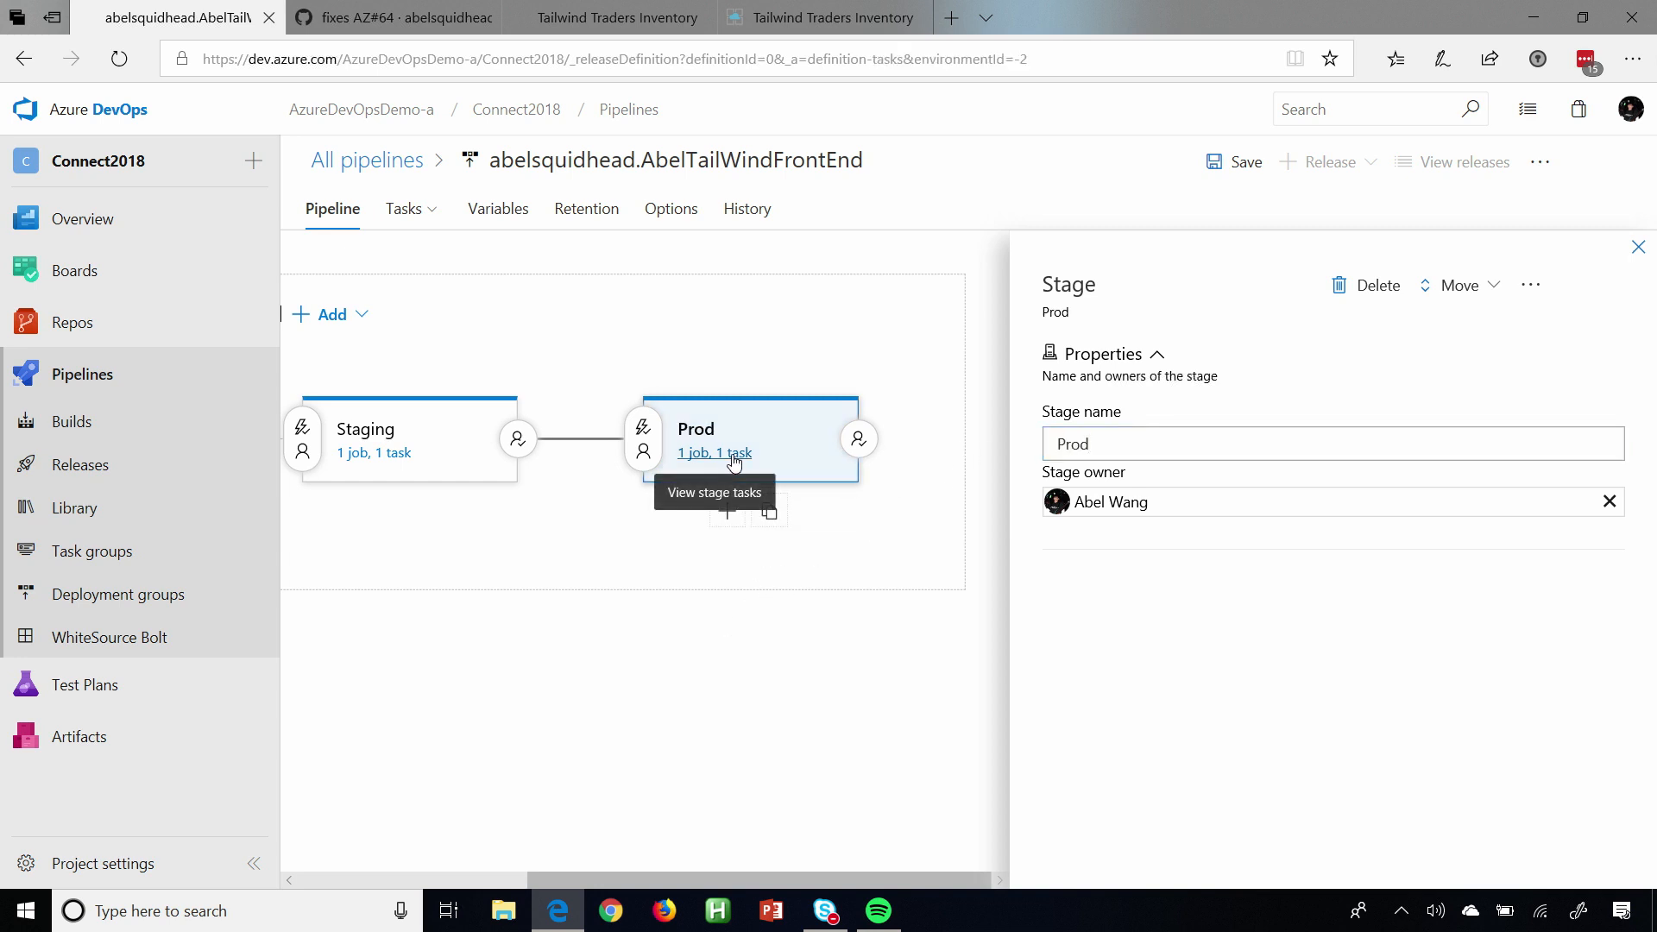
Set the Prod stage's app service name to AbelTailWindFrontEnd4.
click(735, 458)
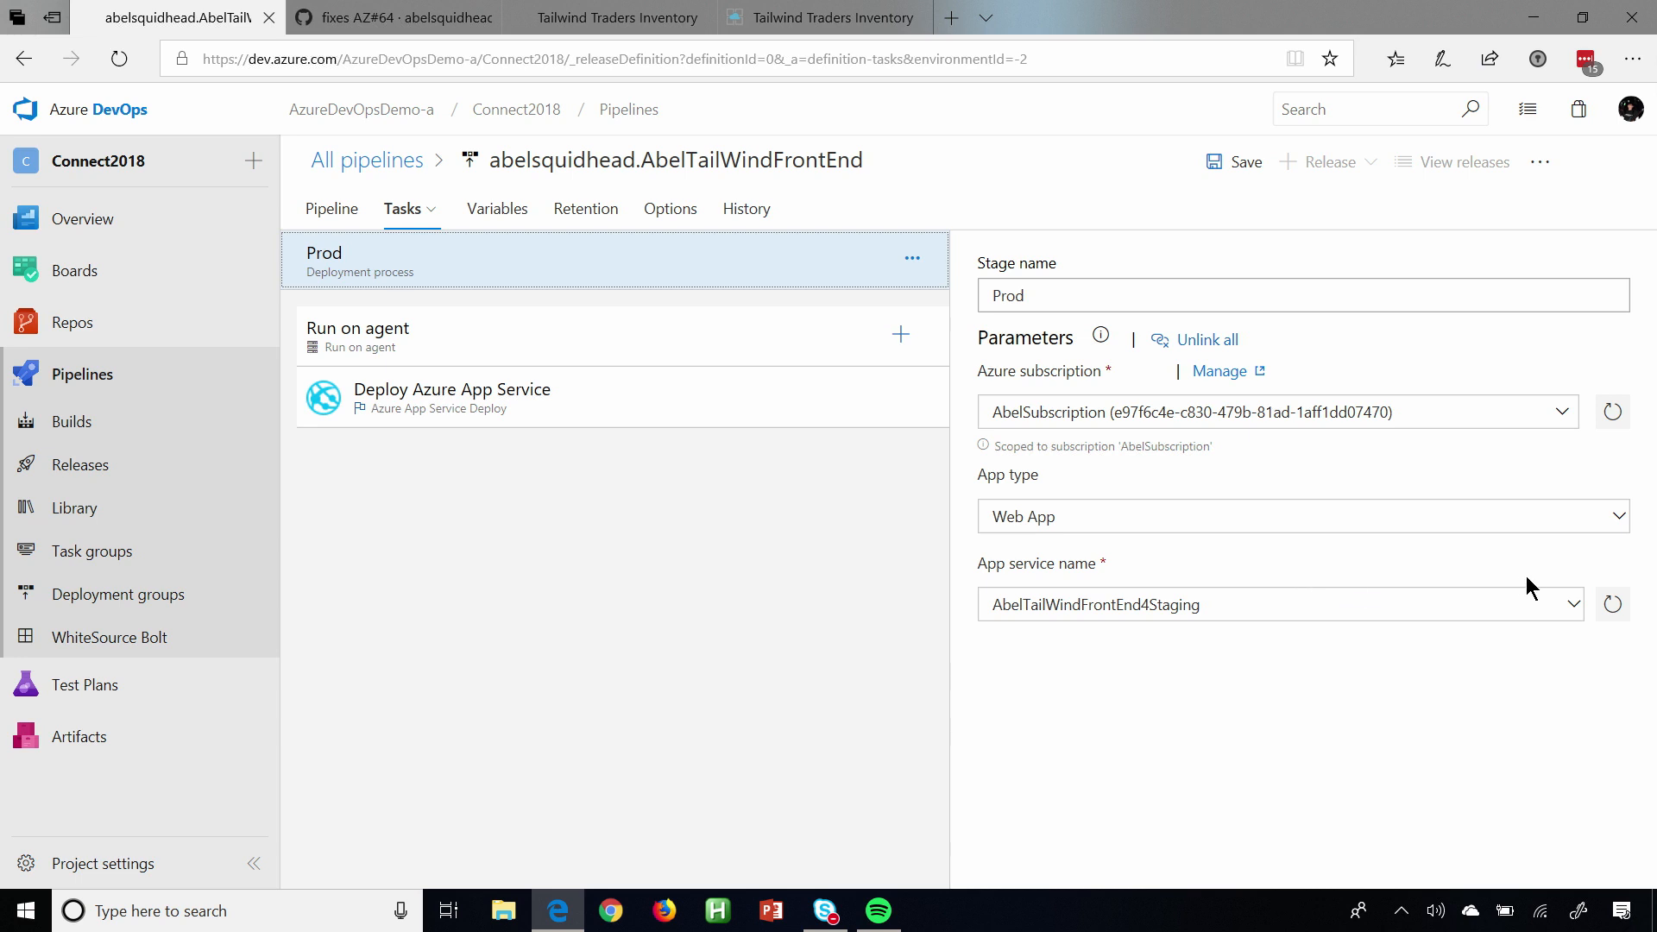
click(1577, 609)
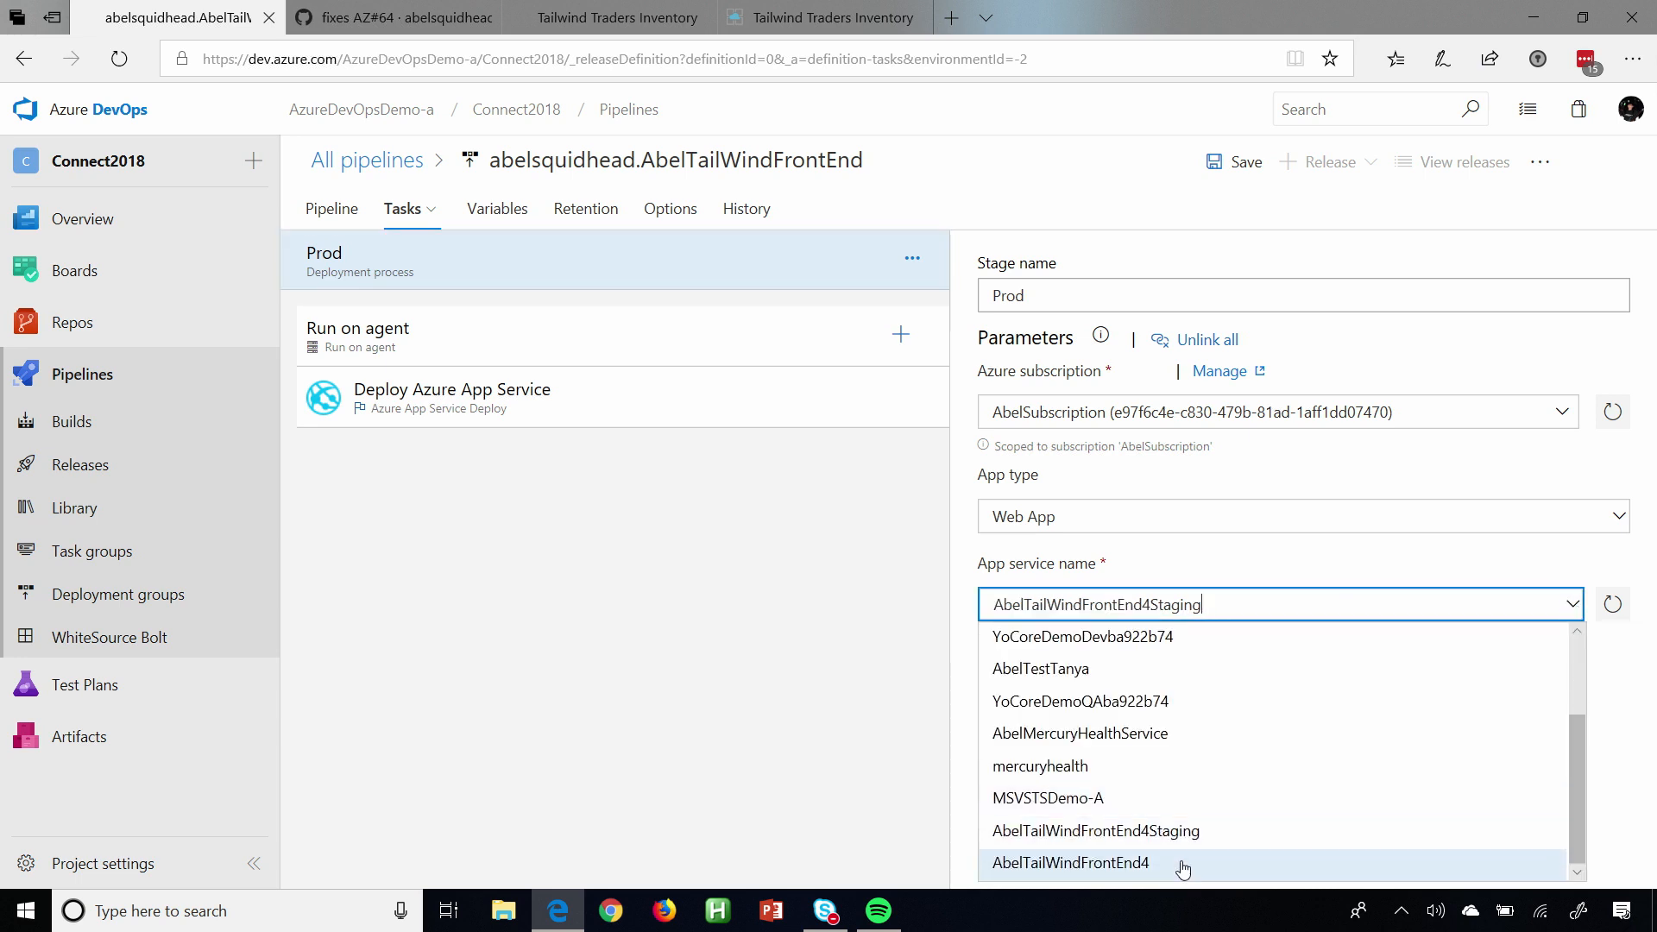
click(1182, 862)
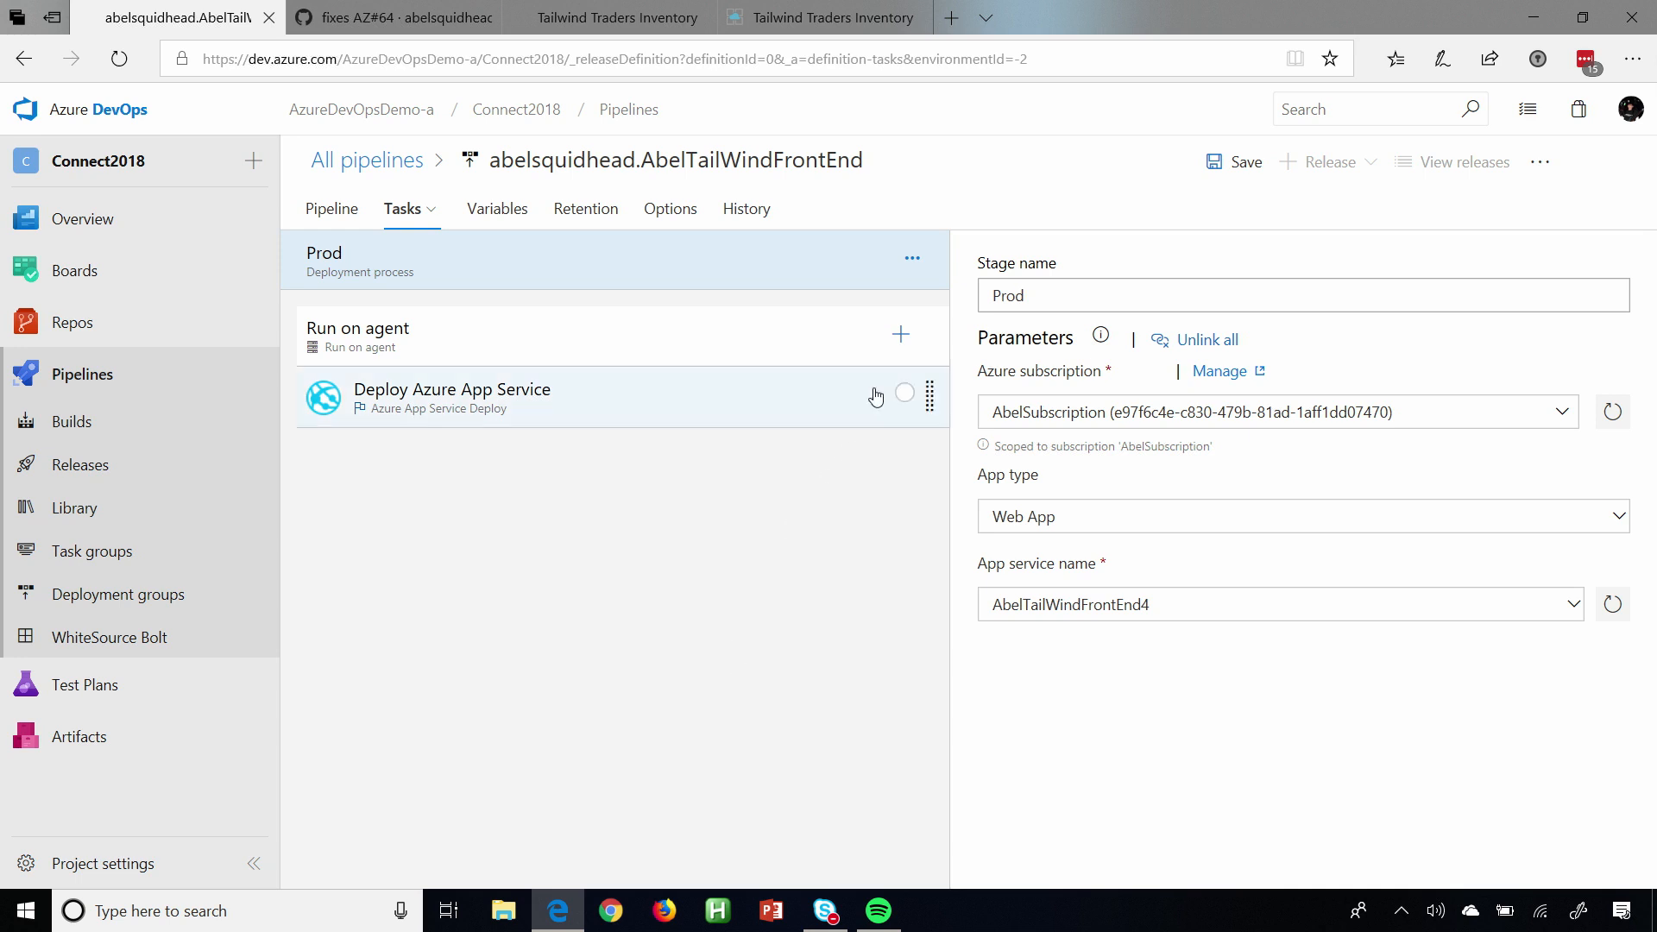
Browse the built-in and Marketplace tasks that can be added to the Prod stage's agent job.
click(900, 335)
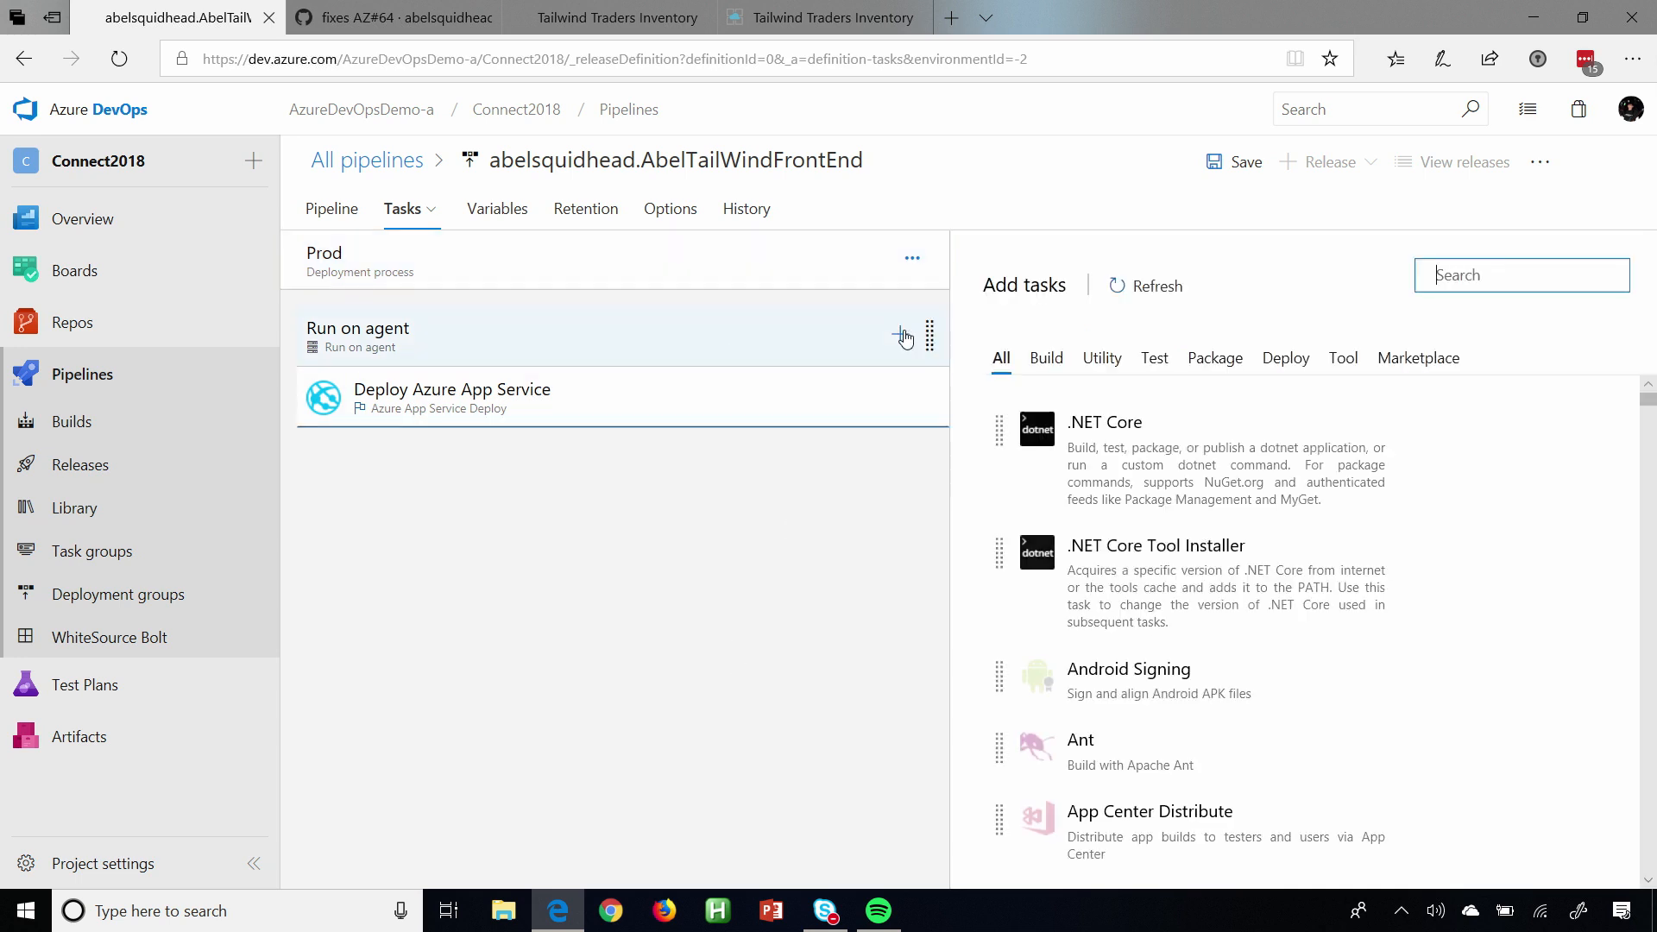
scroll(1245, 685, down, 4)
scroll(1245, 685, down, 5)
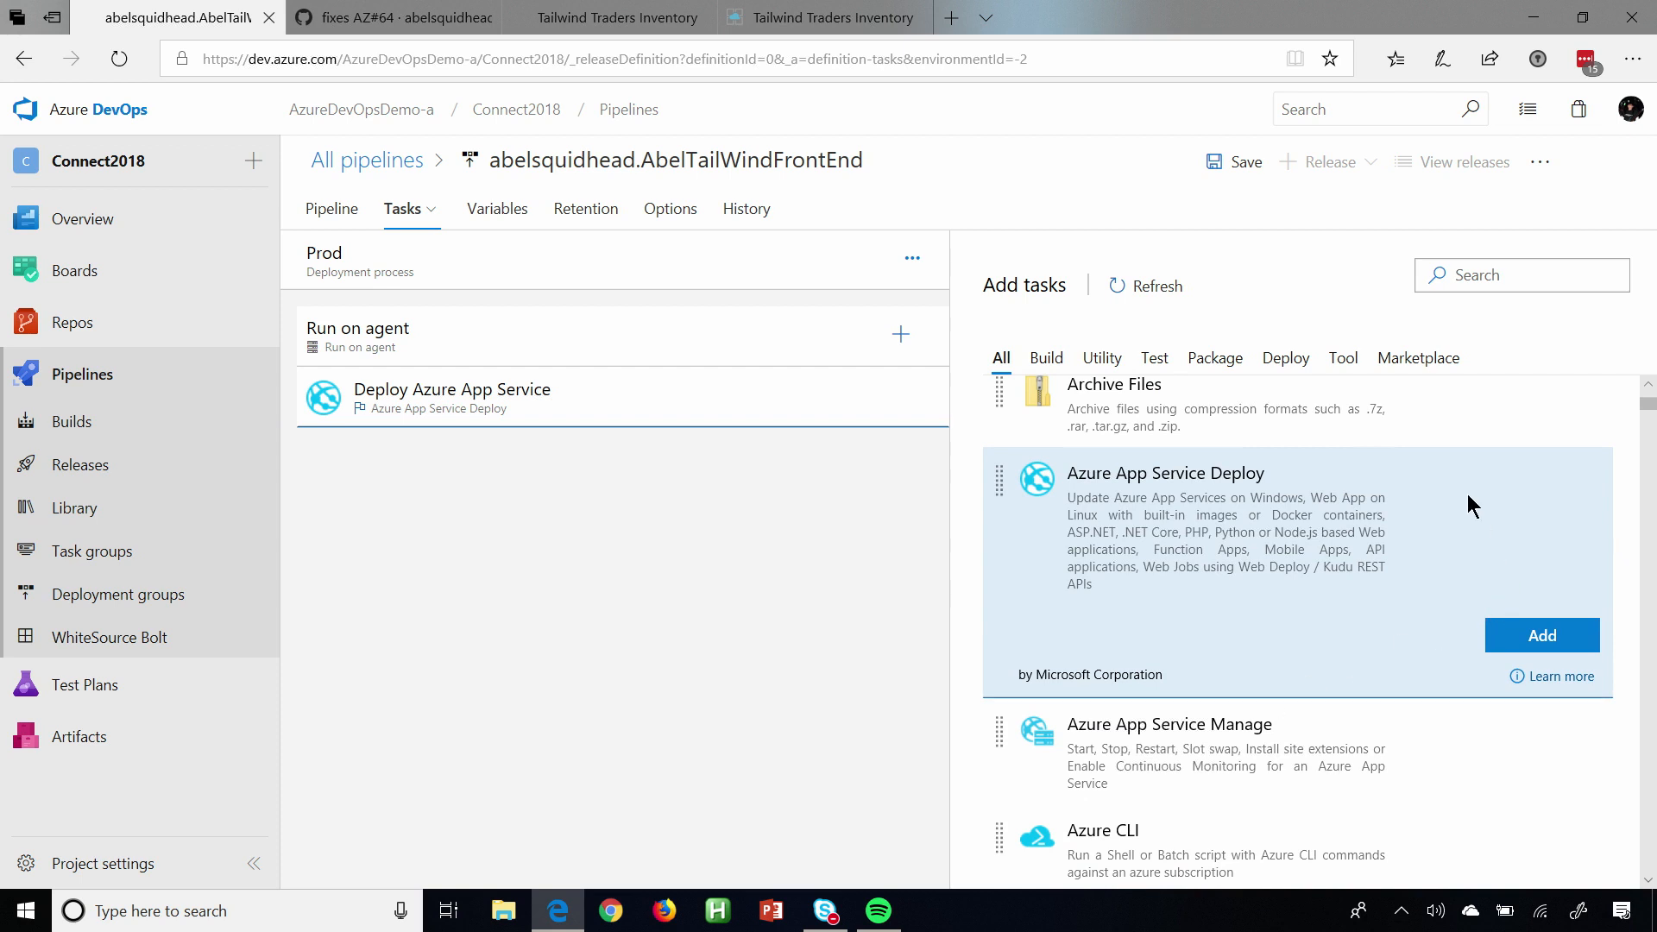
click(1424, 359)
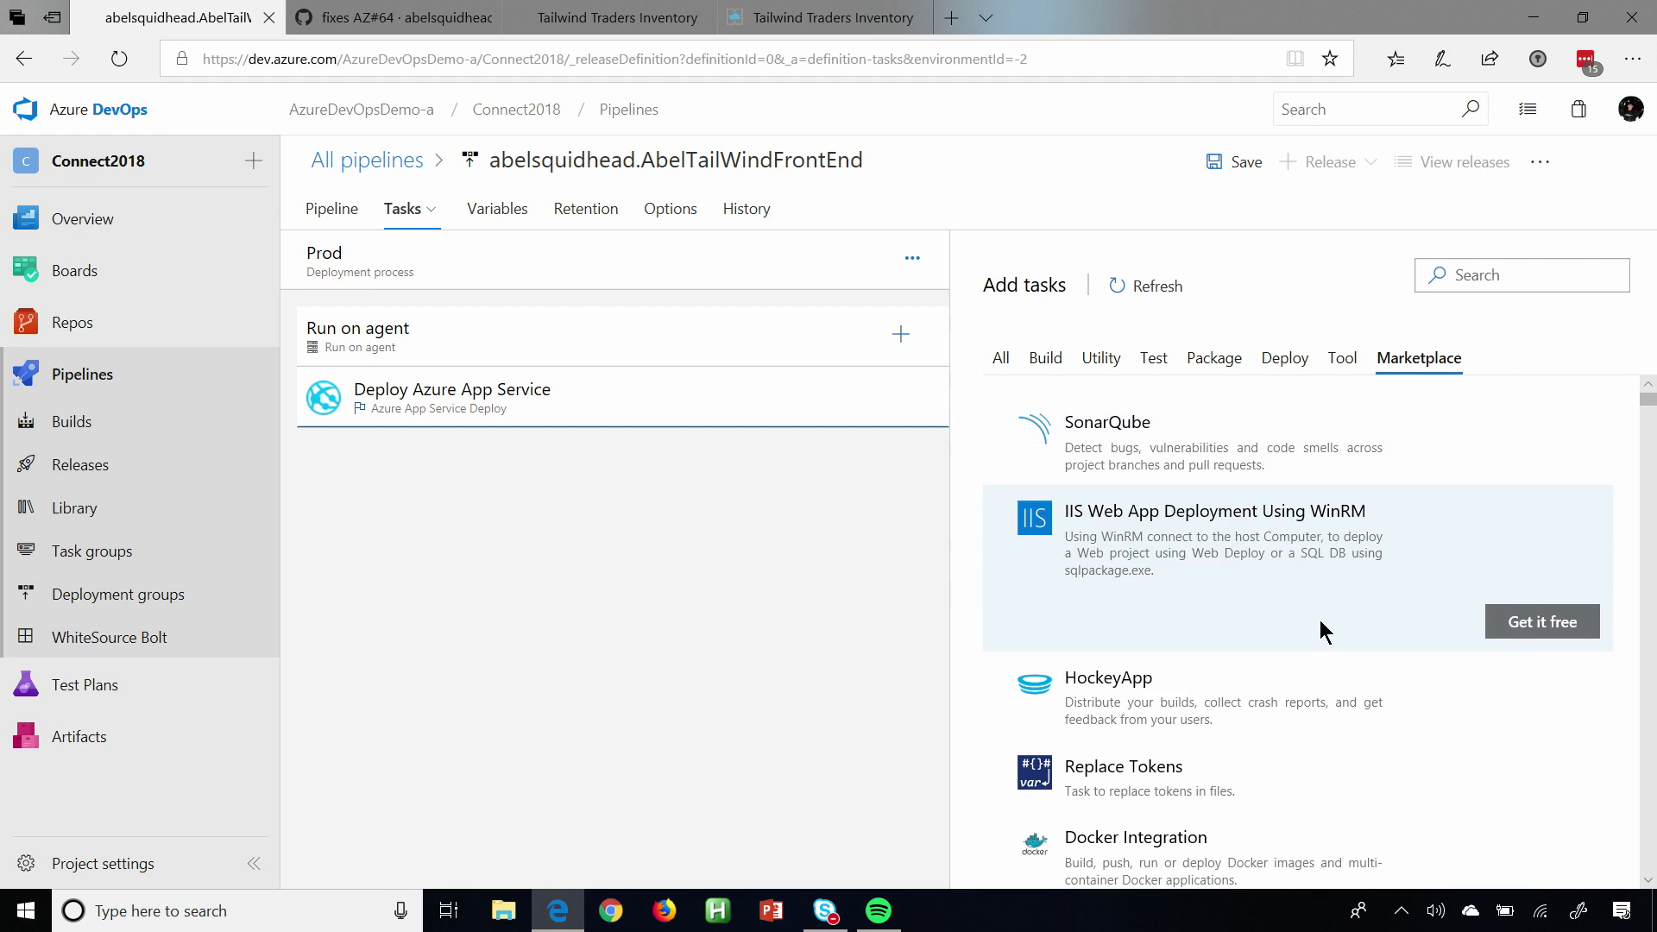
scroll(1321, 630, down, 10)
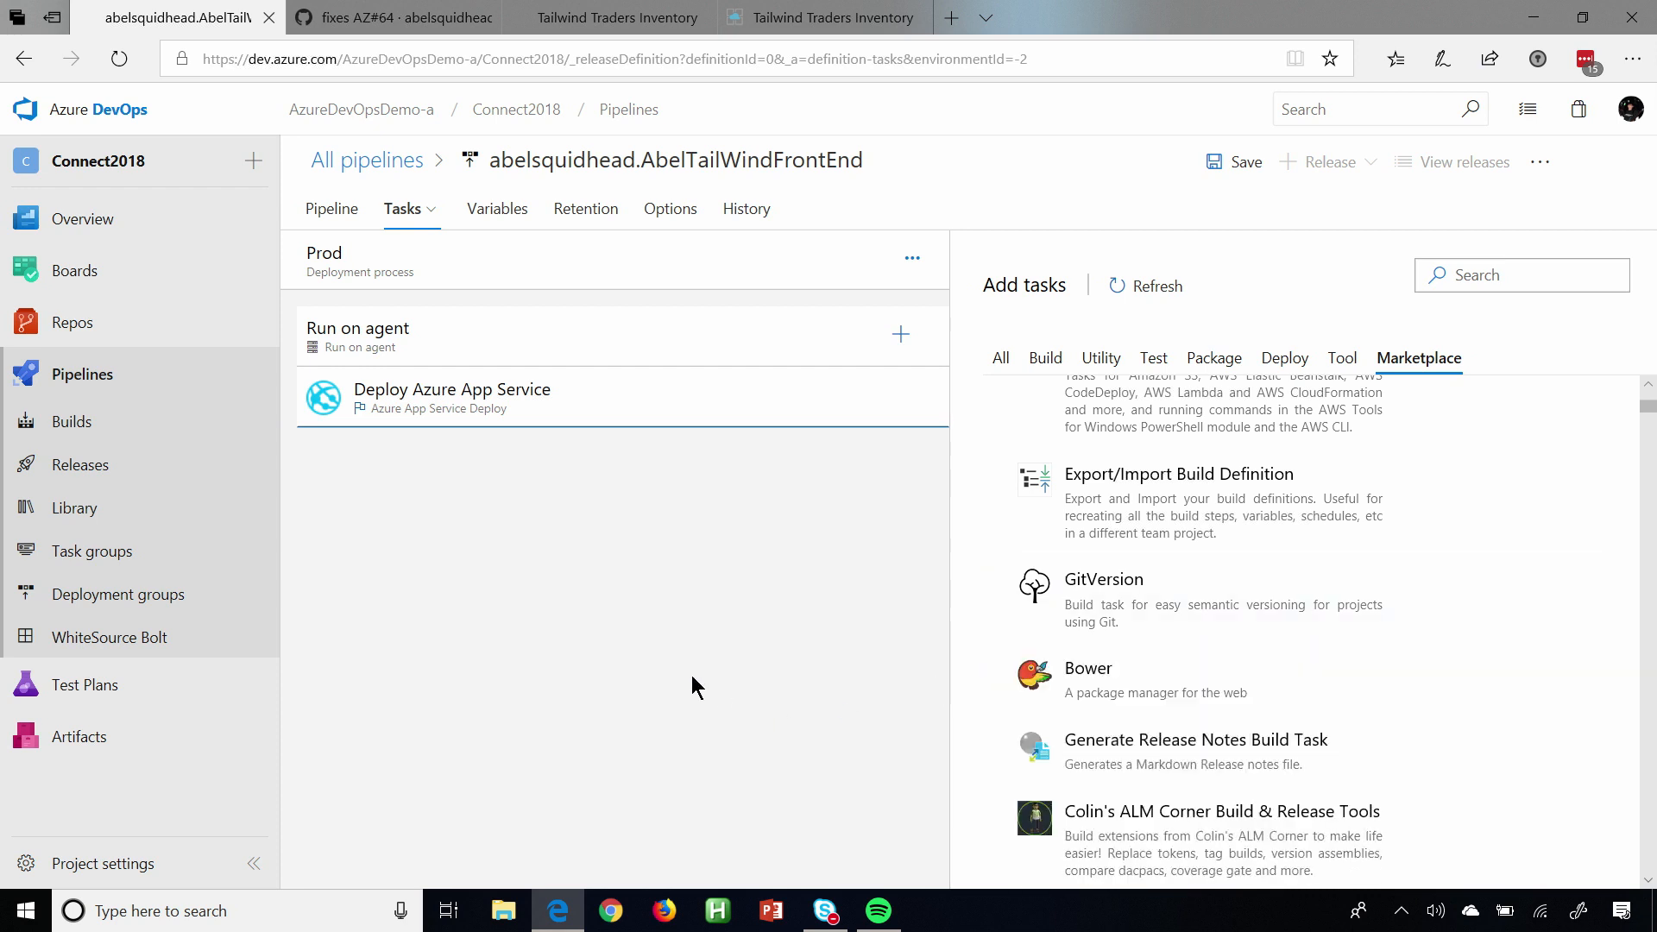
Save the release pipeline in the root folder and create a new release with artifact version 20181116.2.
click(1218, 164)
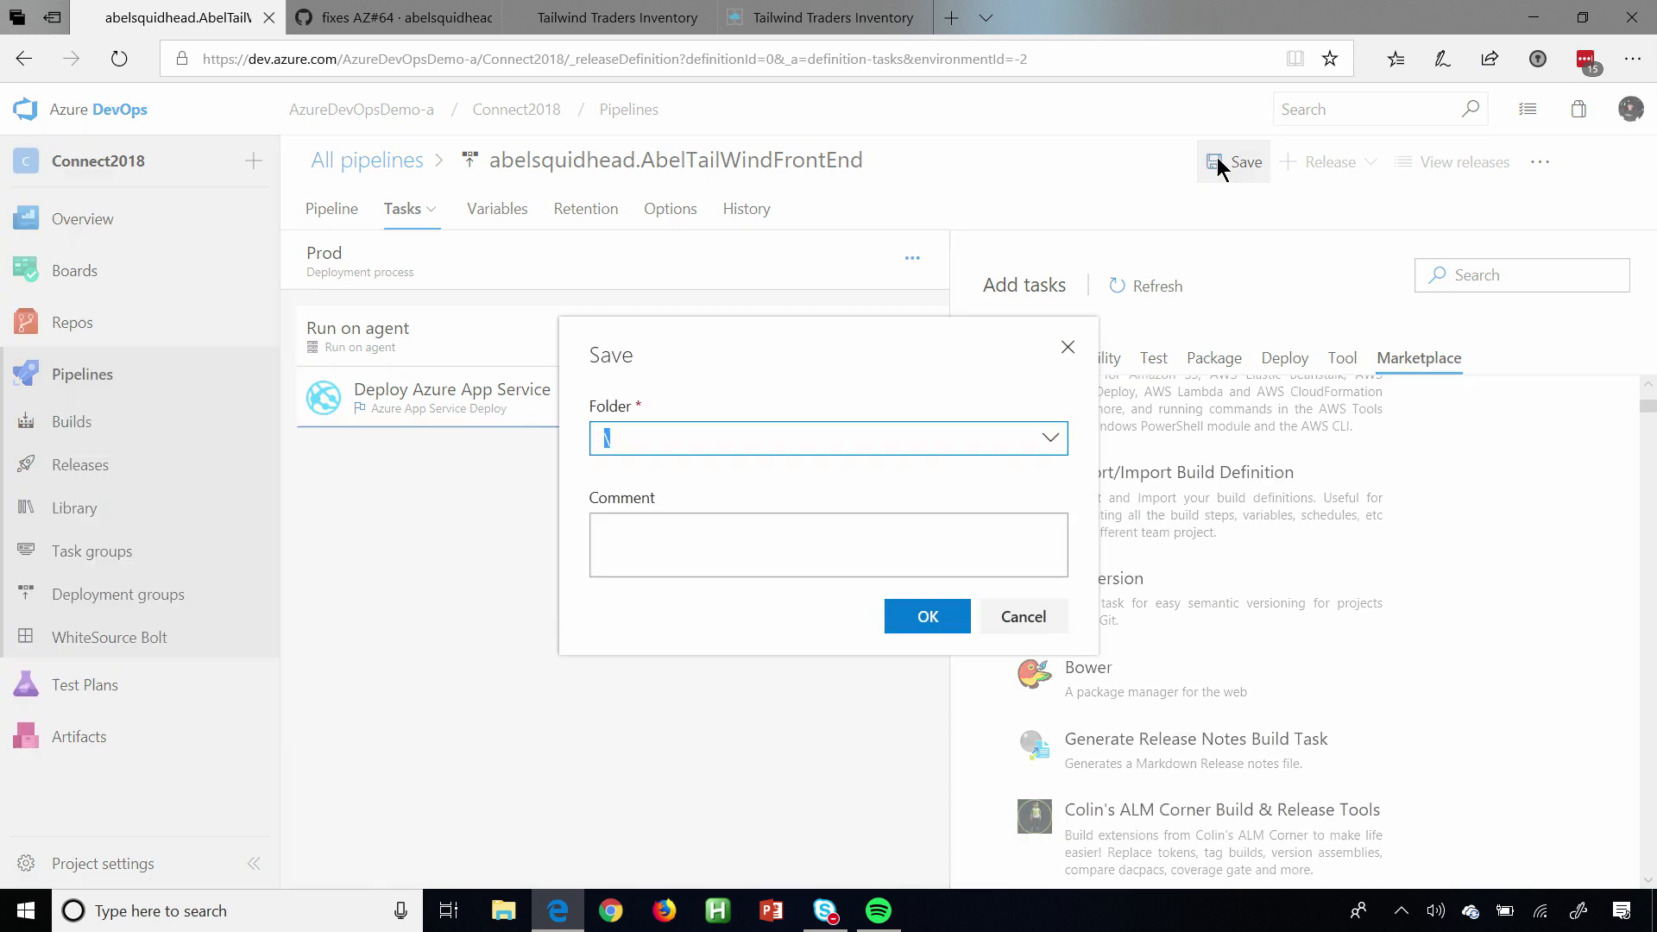
click(926, 635)
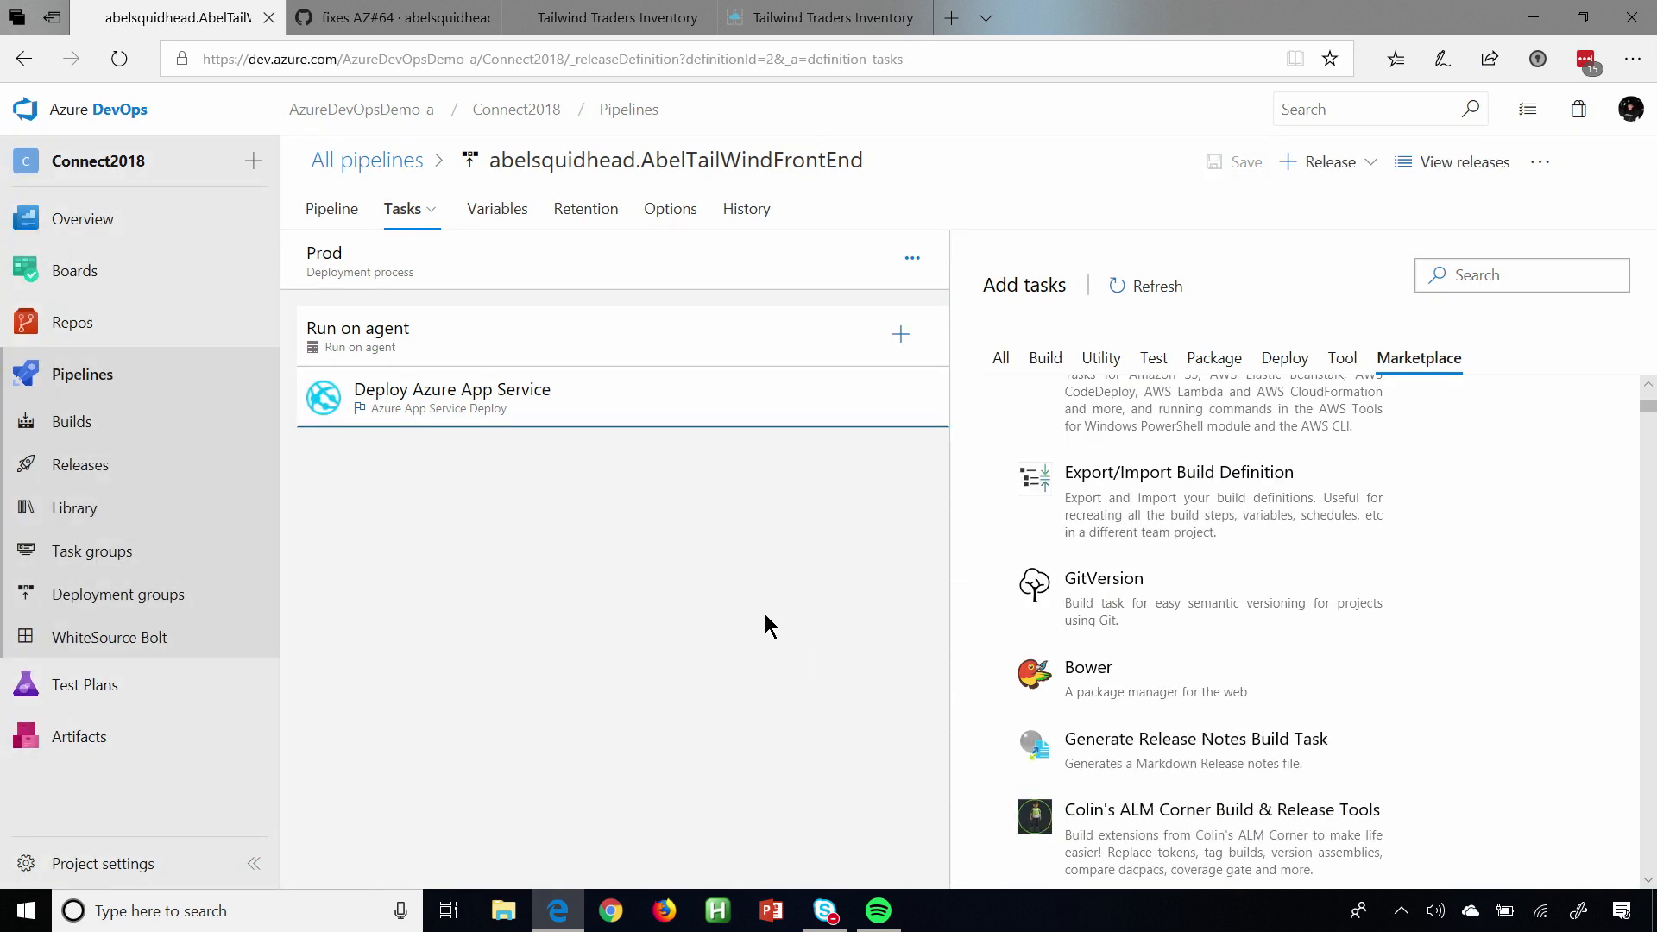
click(337, 209)
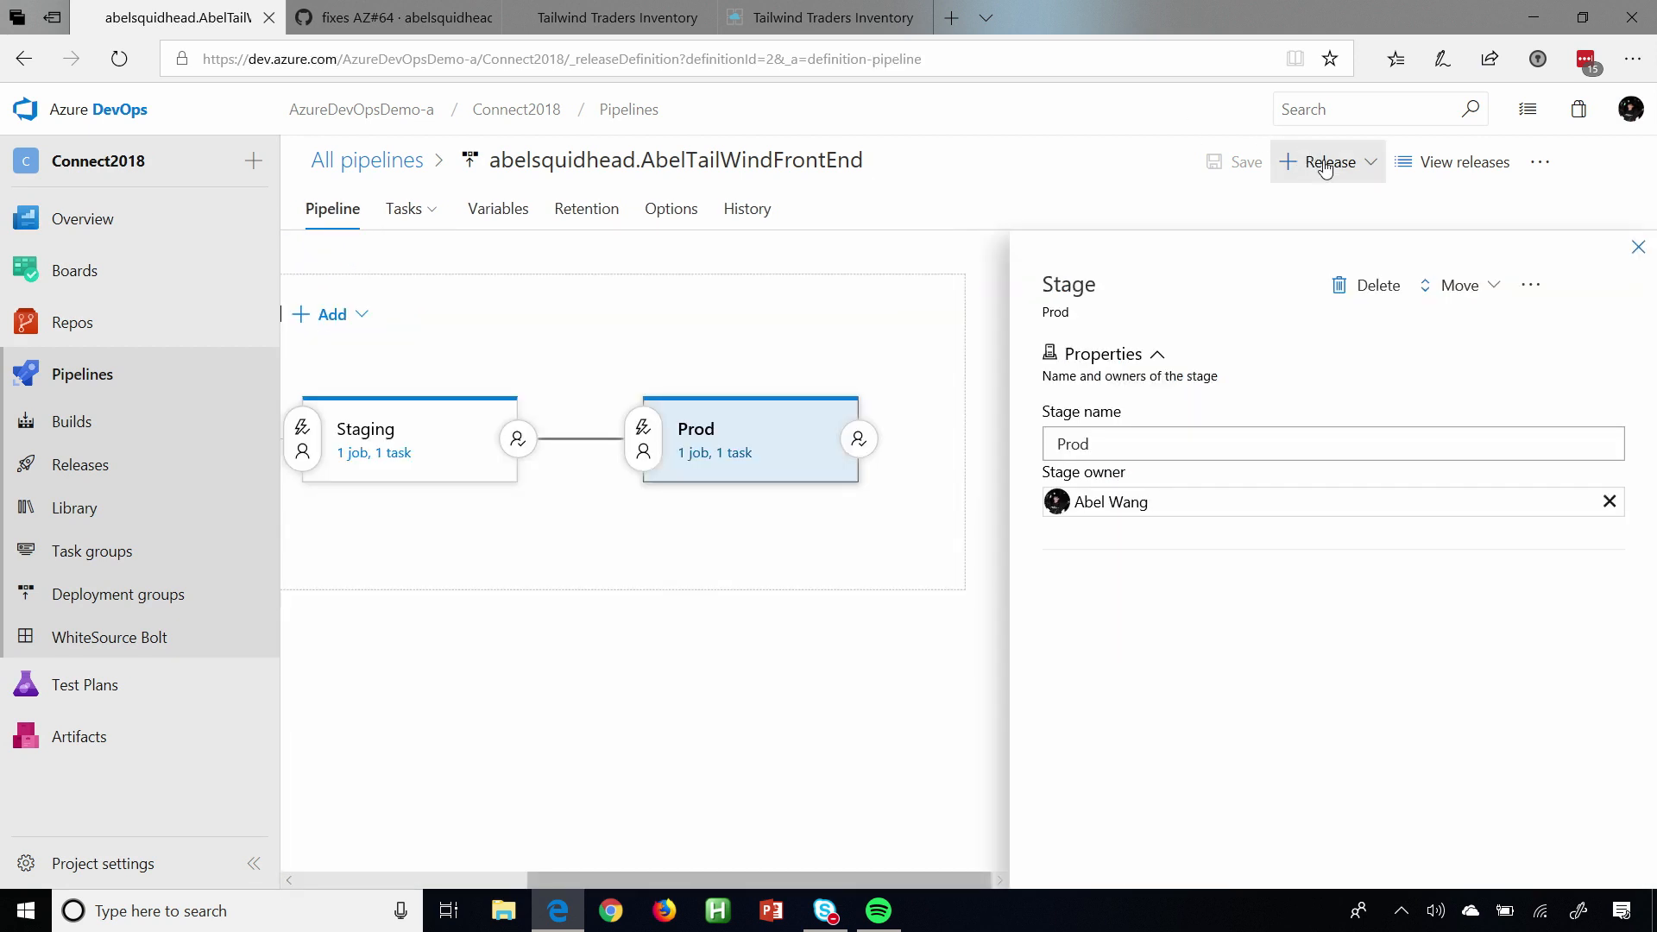
click(1326, 169)
click(1310, 204)
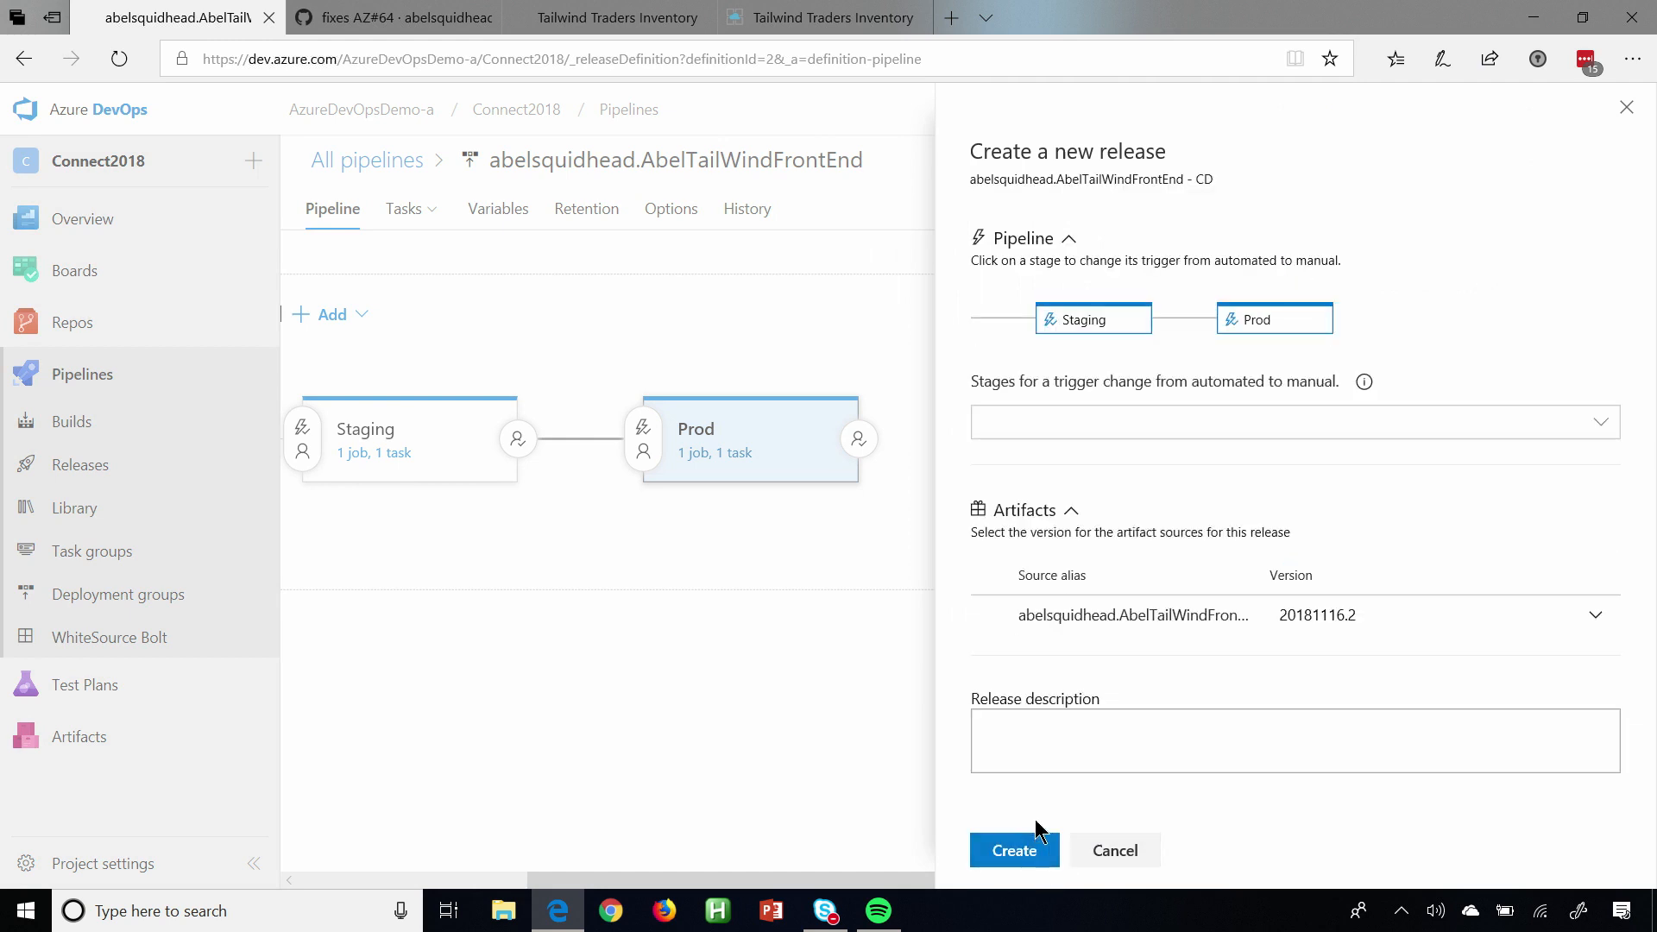
click(1019, 849)
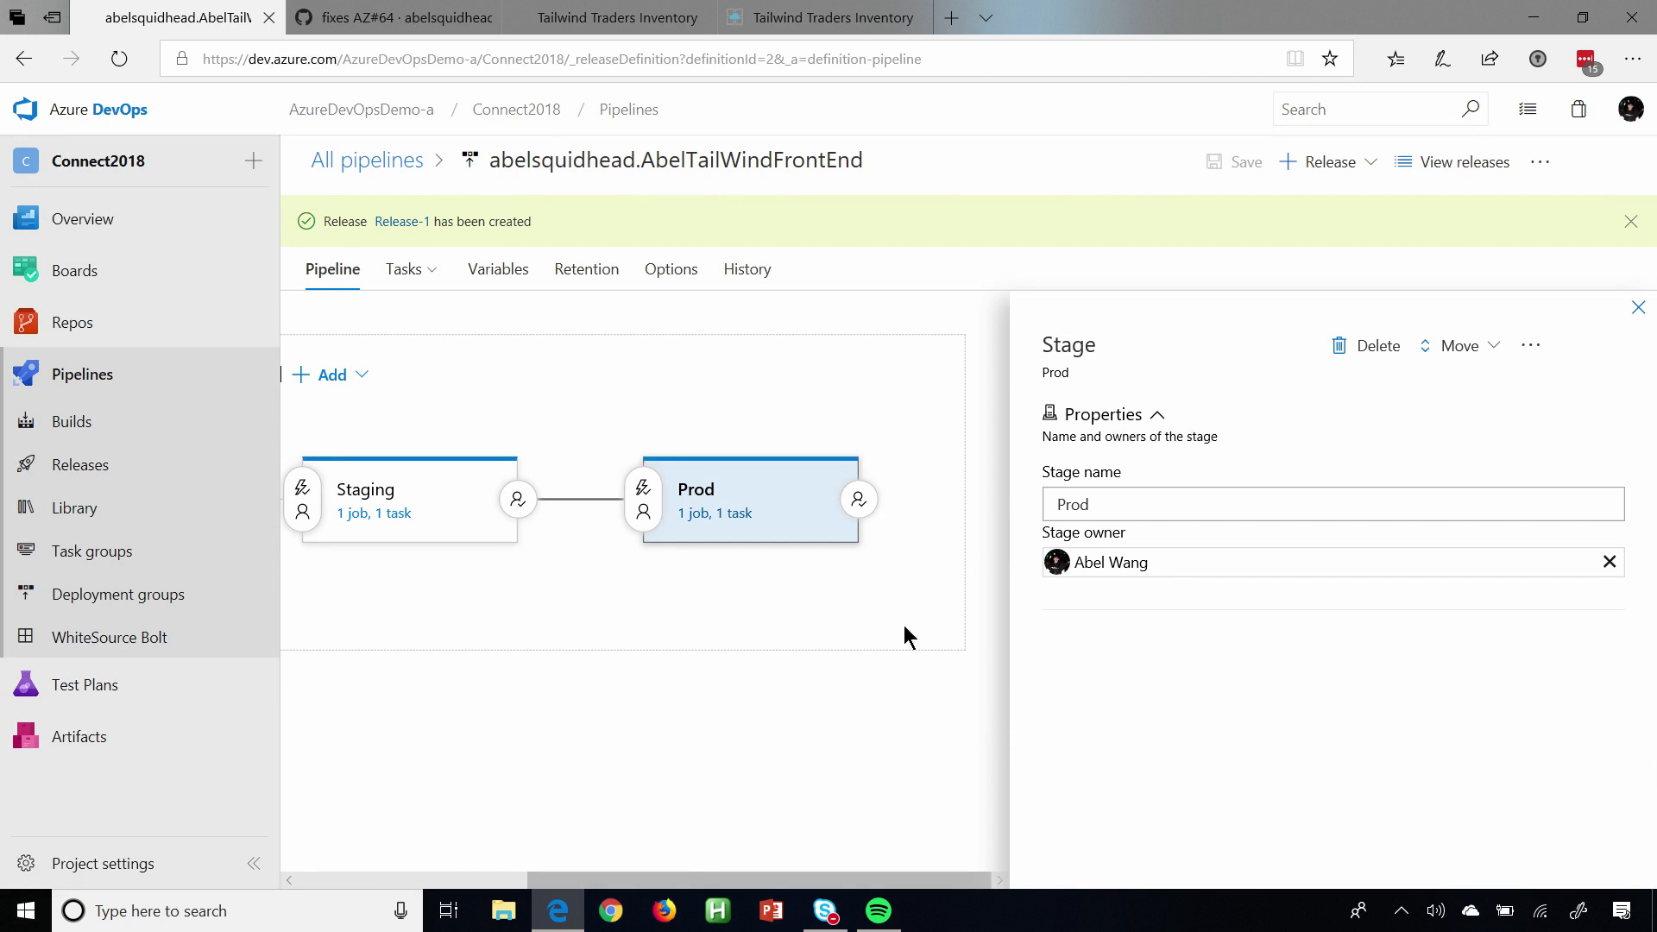
Open Release-1 to follow its deployment, and reload the Tailwind Traders staging site to check the result.
click(407, 222)
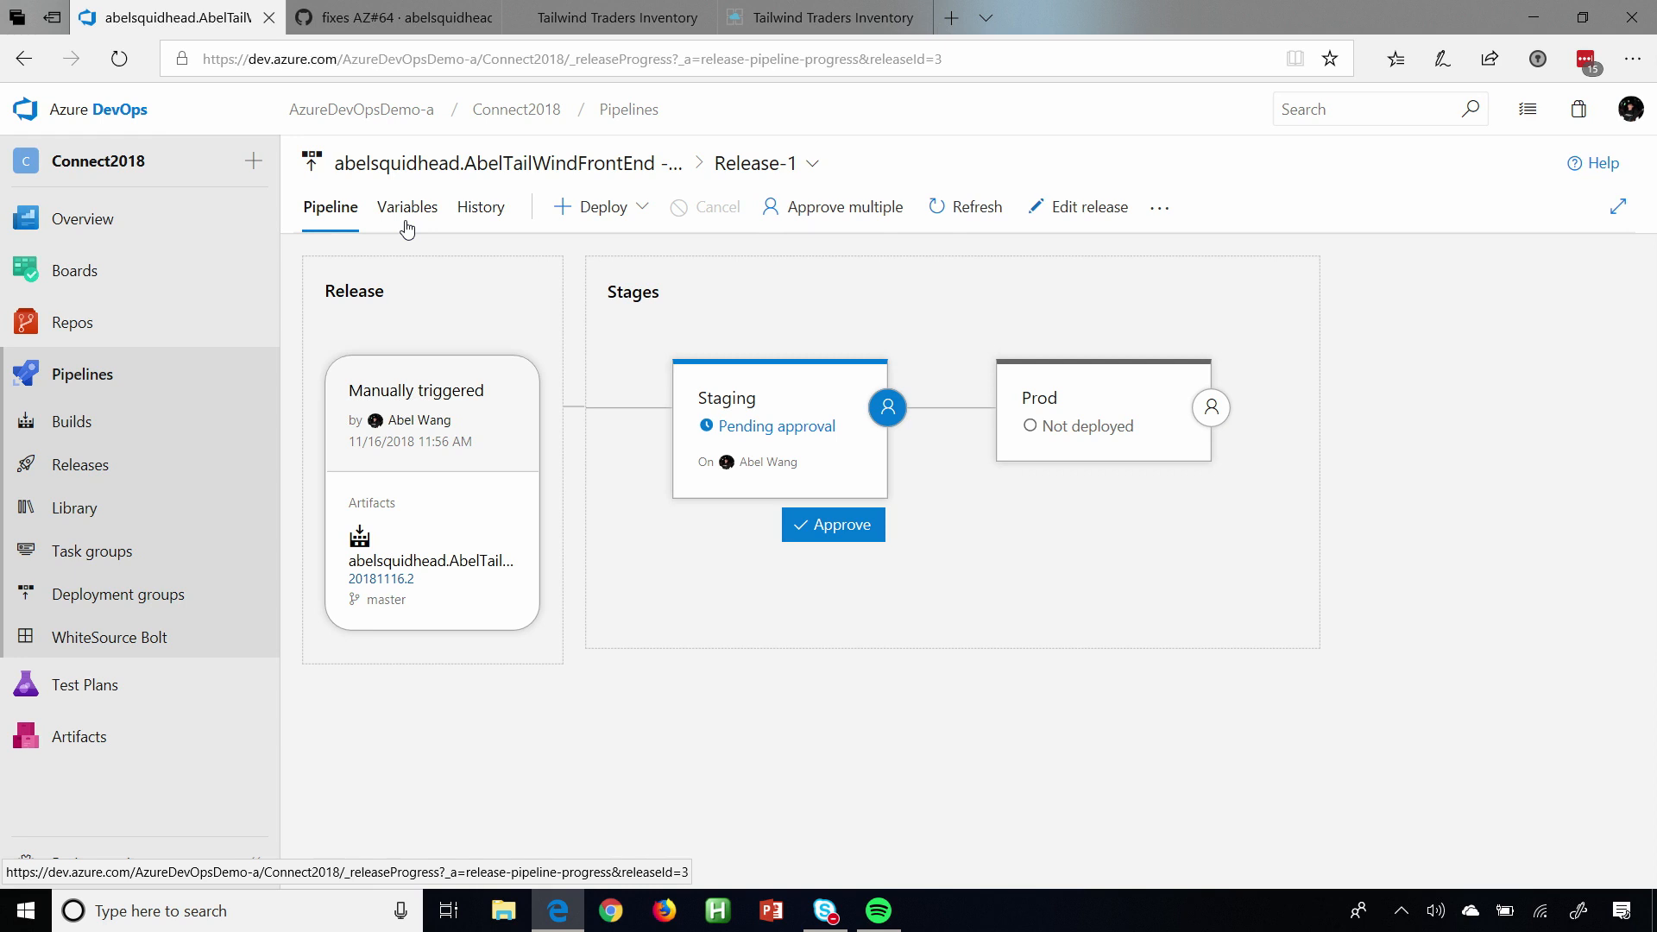
click(615, 17)
click(121, 67)
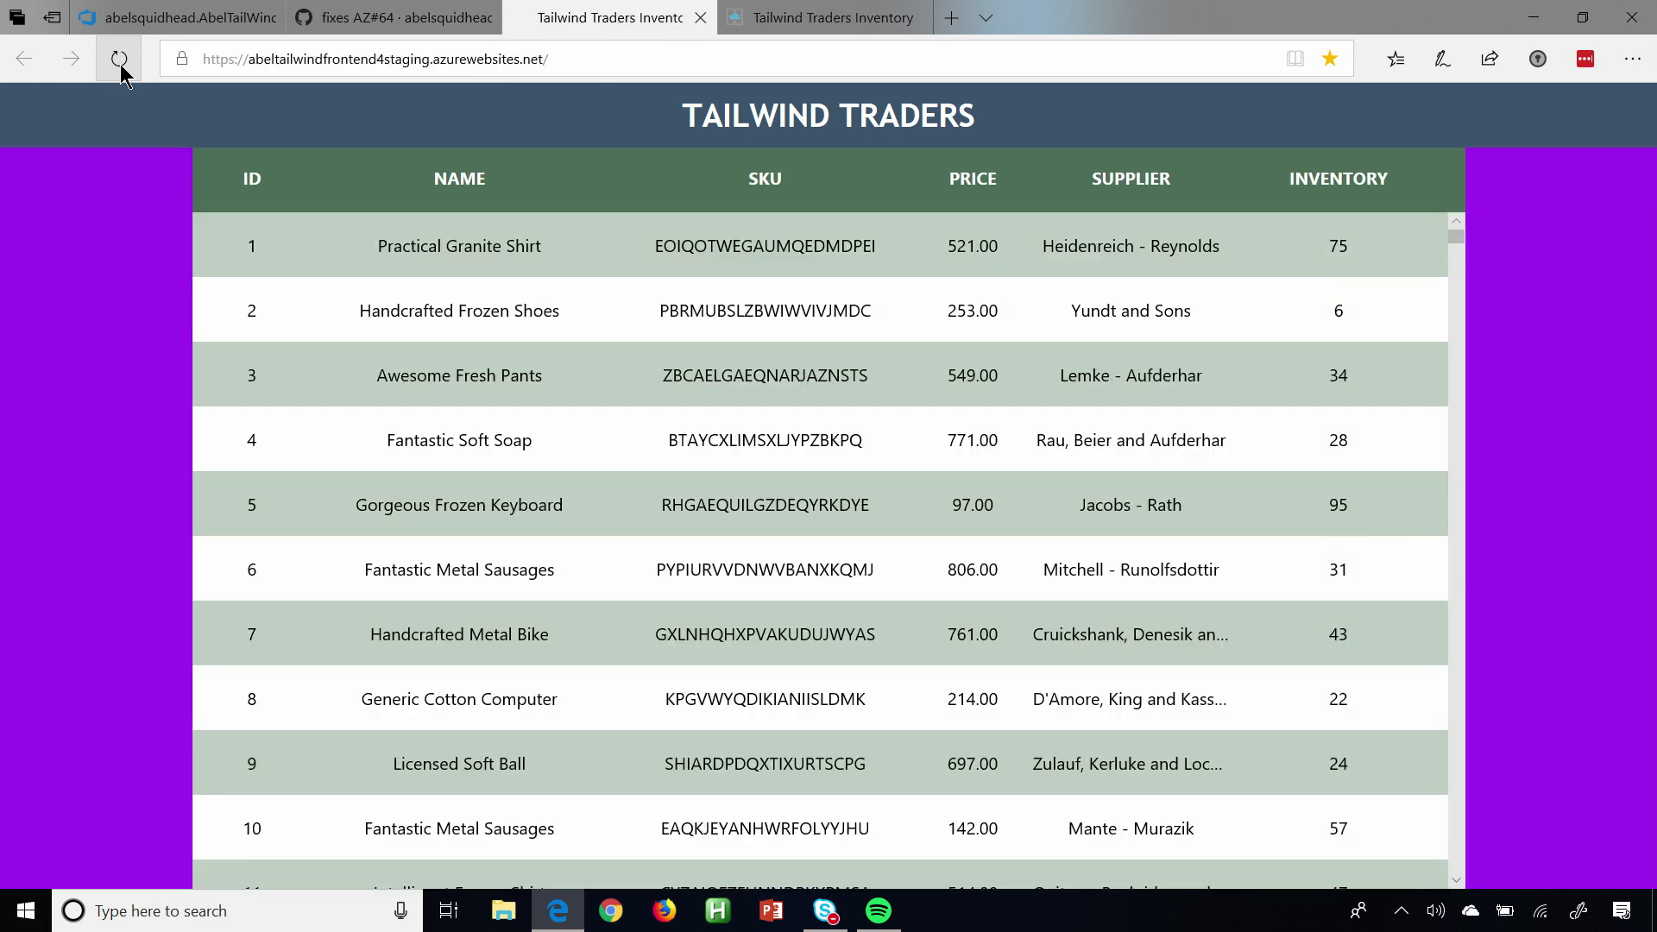
Return to the release in Azure DevOps and approve the Staging deployment with the comment "Looks good in staging".
click(162, 24)
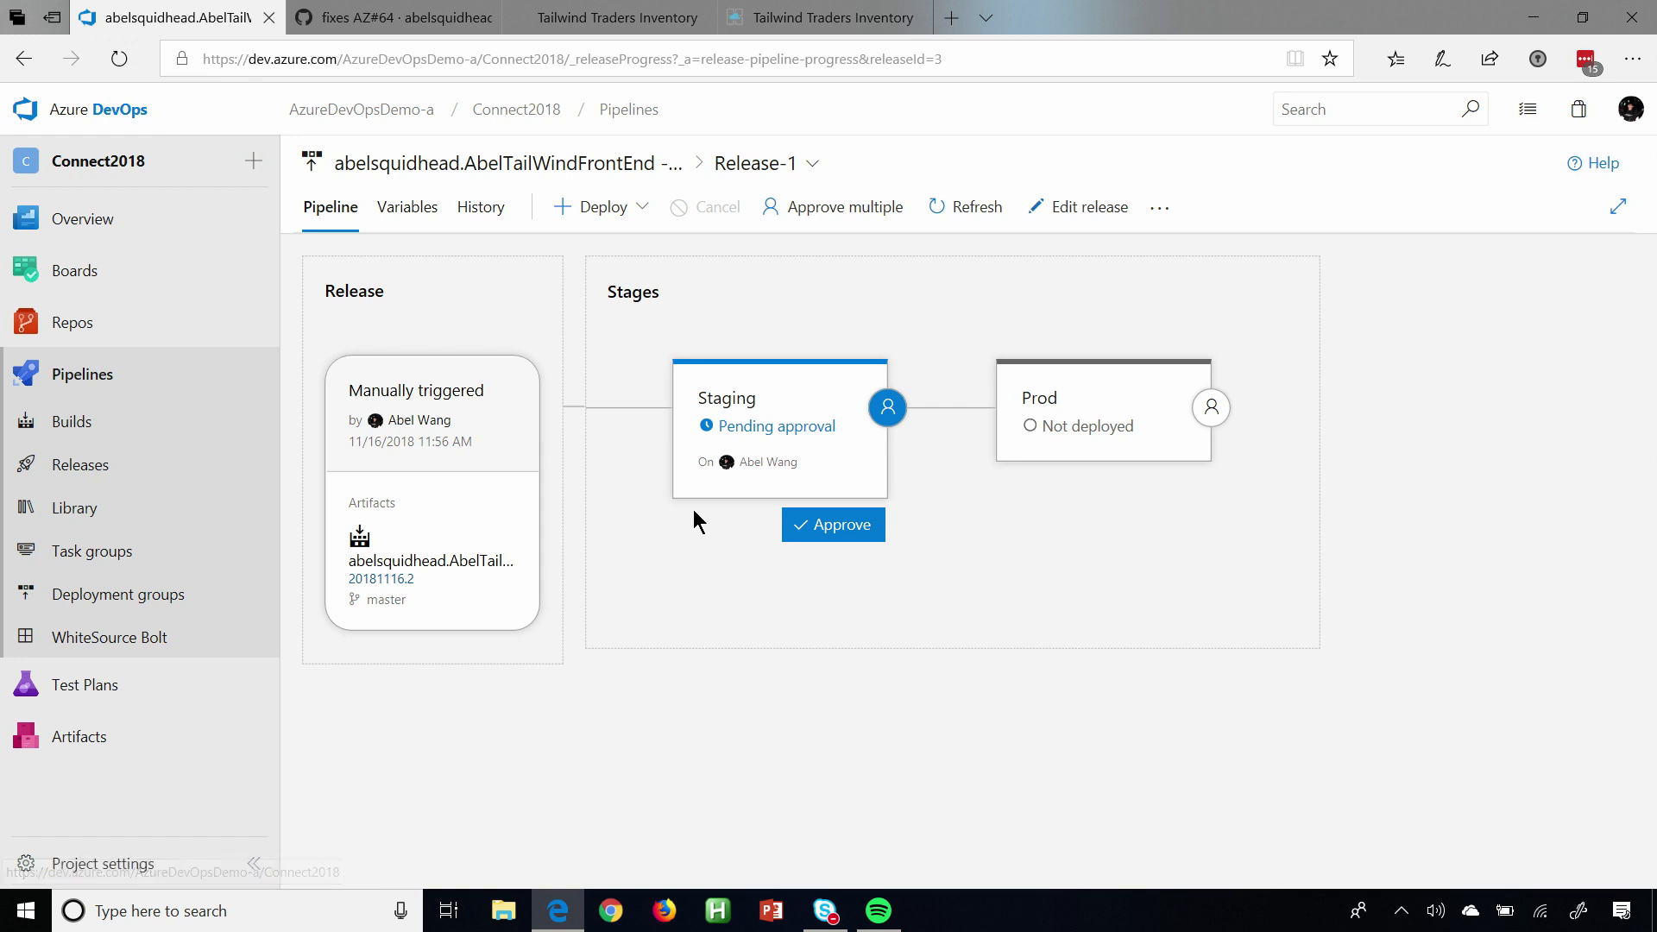
click(858, 533)
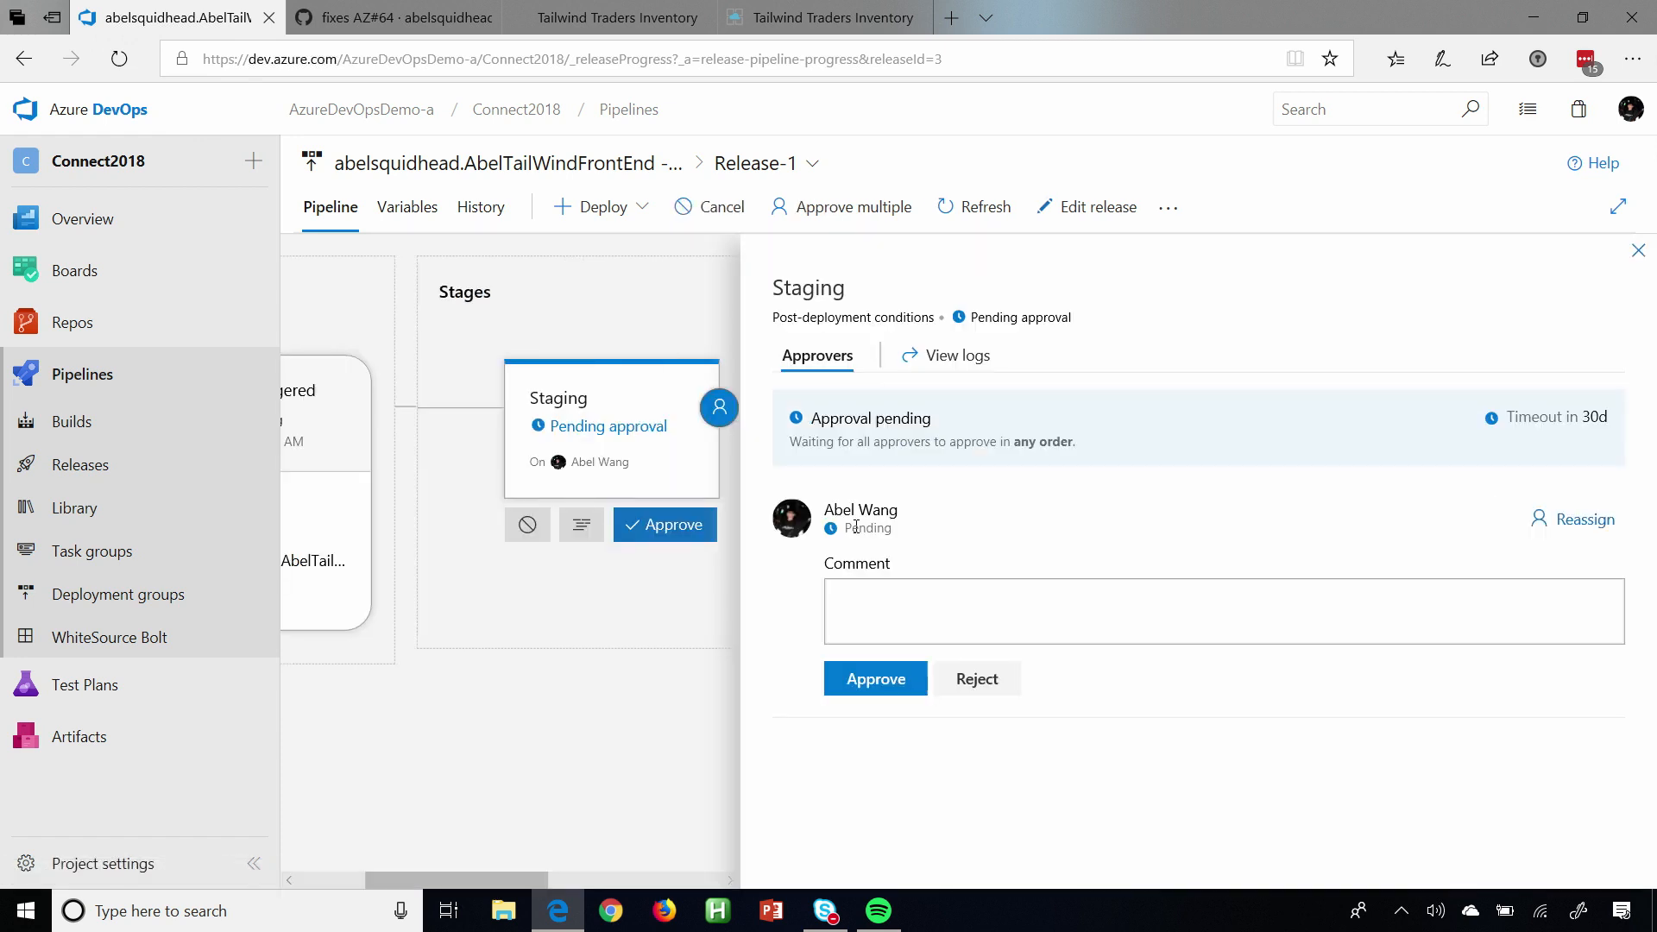
text(Lo)
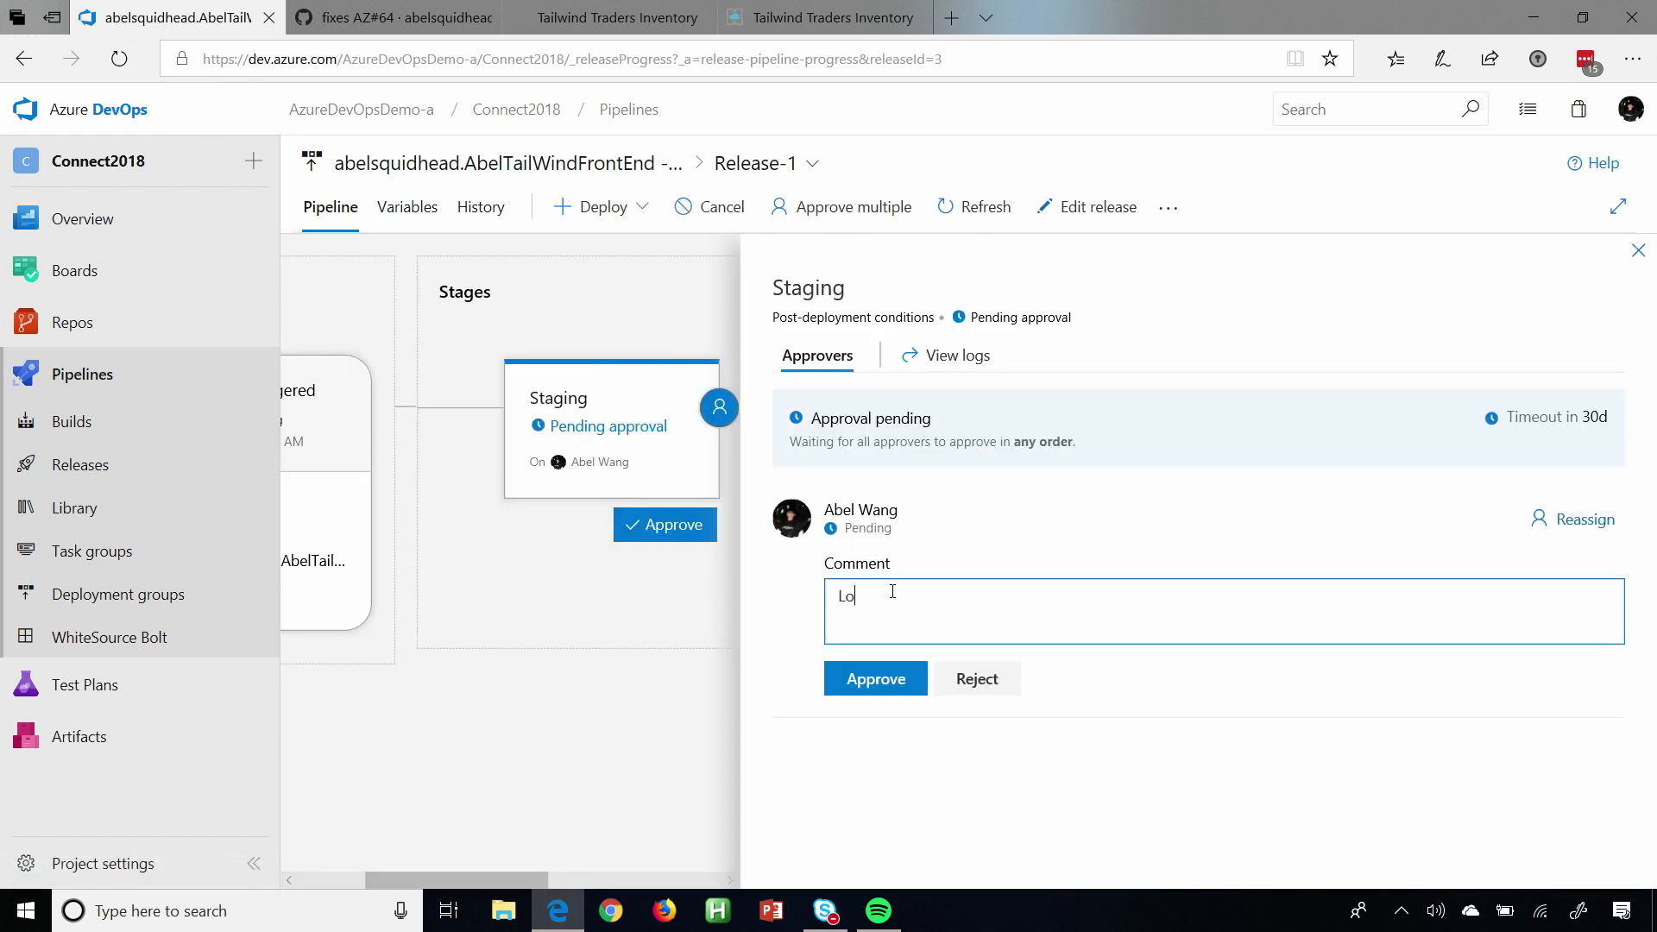
text(oks good in staging)
click(877, 678)
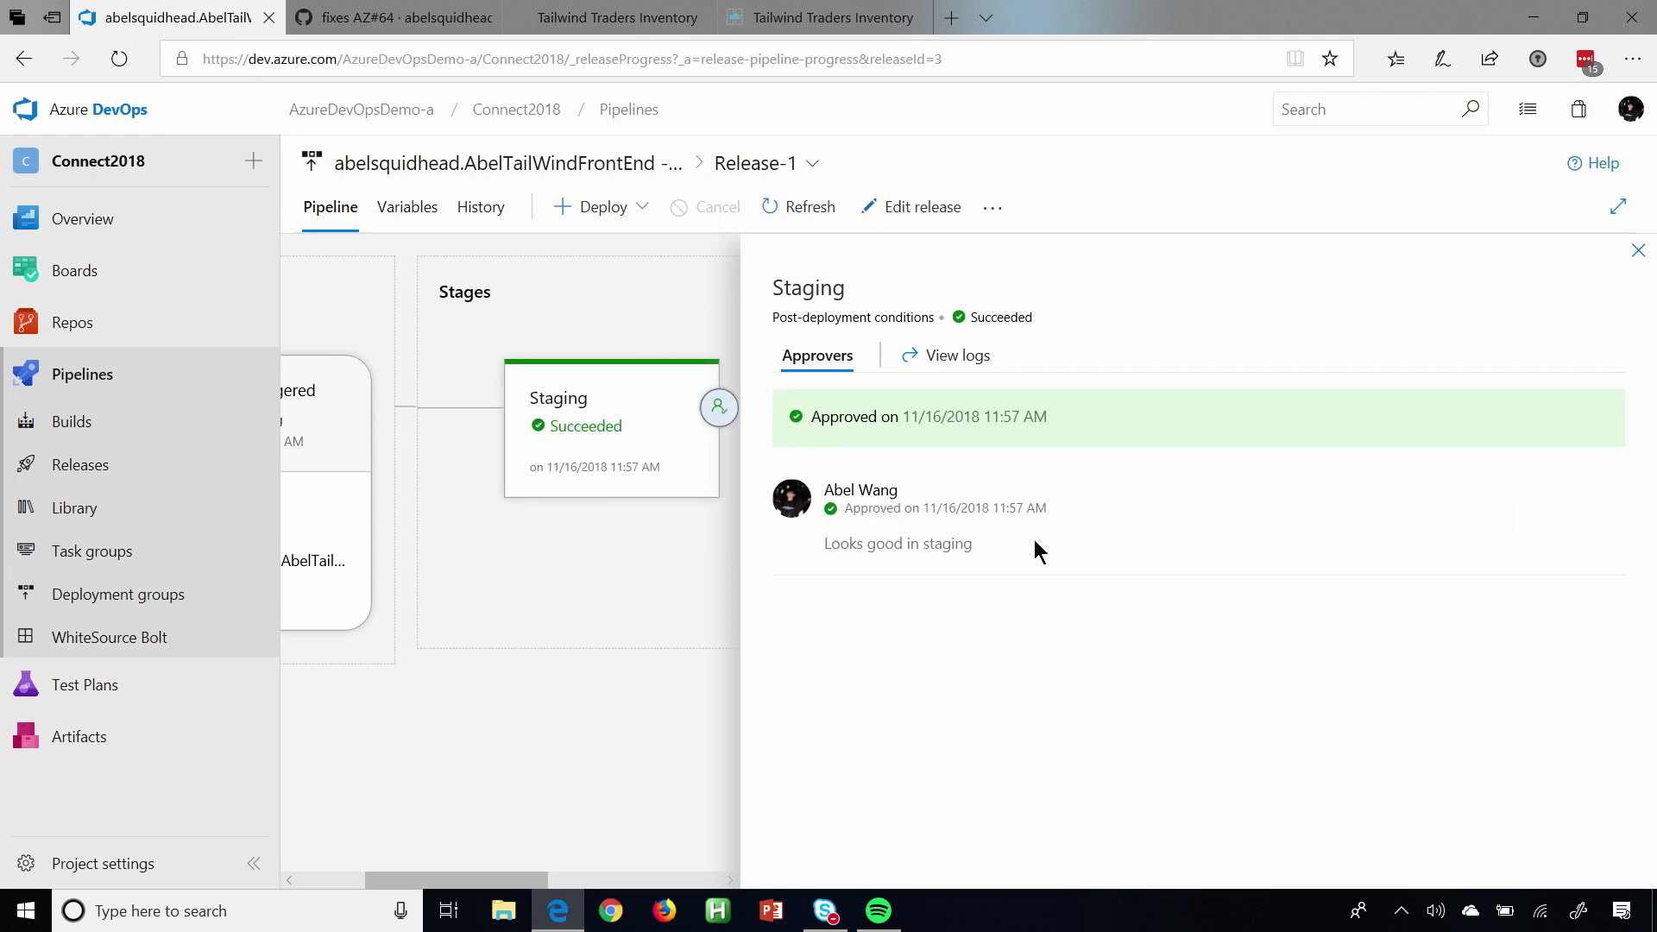
click(1639, 250)
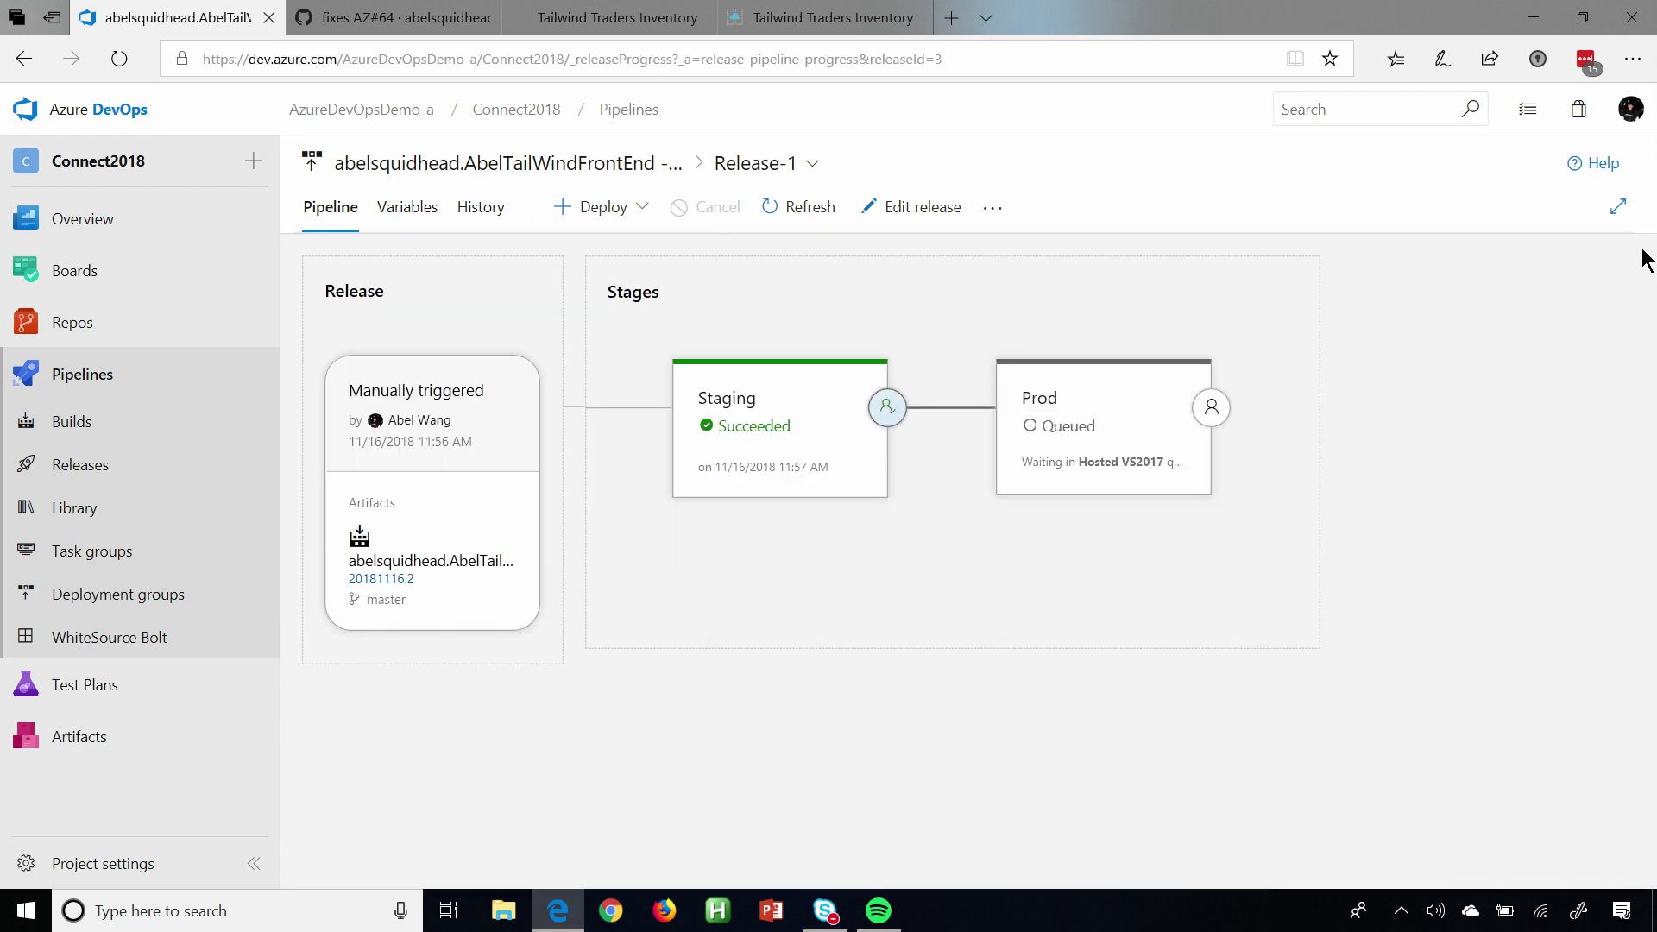